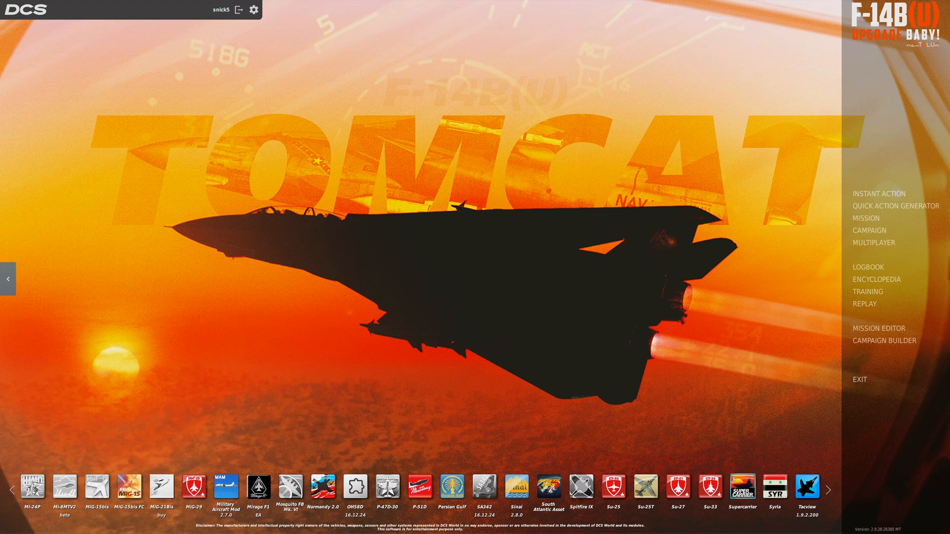
- Set the Supercarrier wallpaper for the main menu and take a brief look at the multiplayer server list
mouse_move(743, 487)
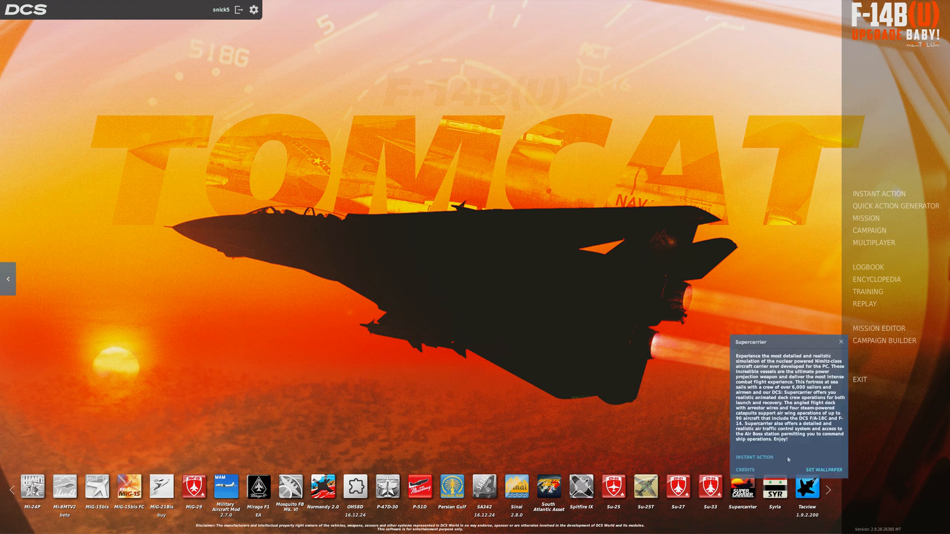
left_click(830, 471)
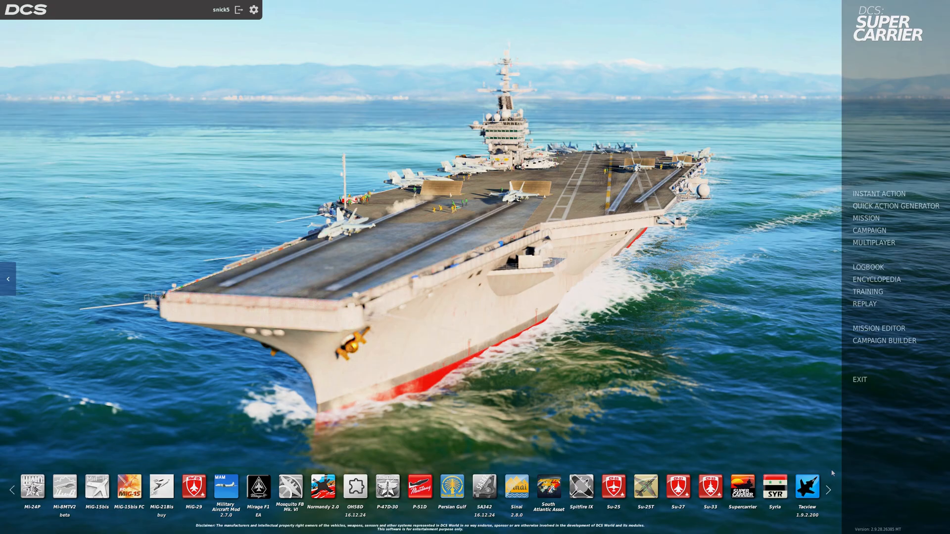
left_click(872, 243)
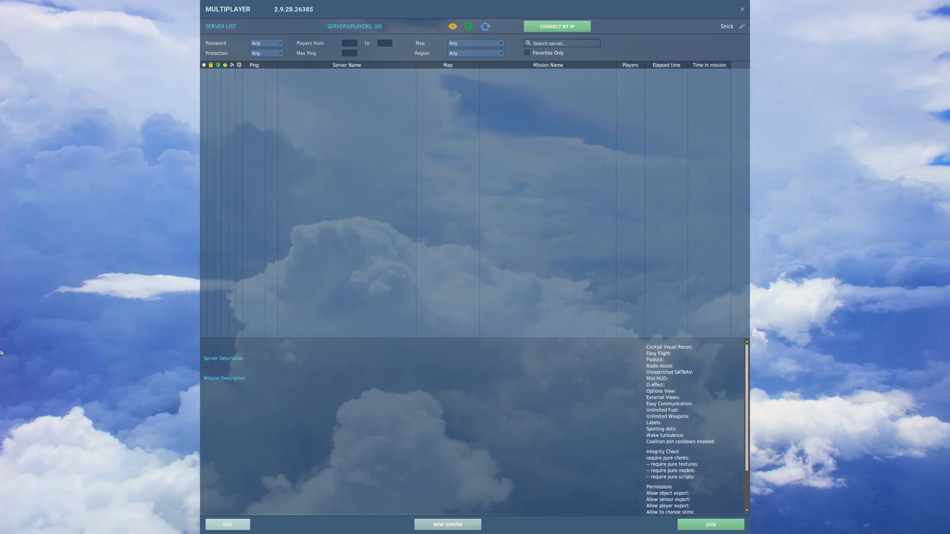
left_click(211, 527)
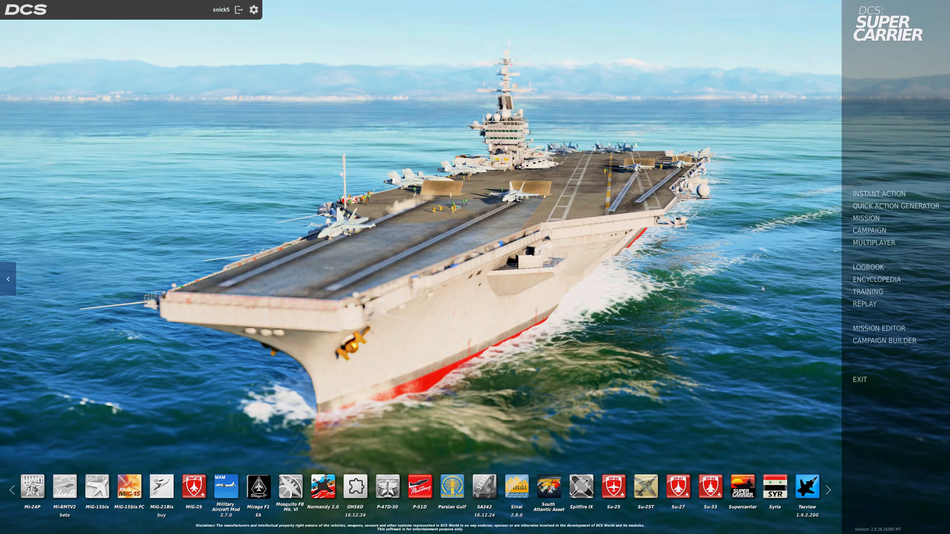
- Open the mission KobayashiMaru_Snic_10-2.miz from the Sunday Funday folder in the Mission Editor
left_click(873, 329)
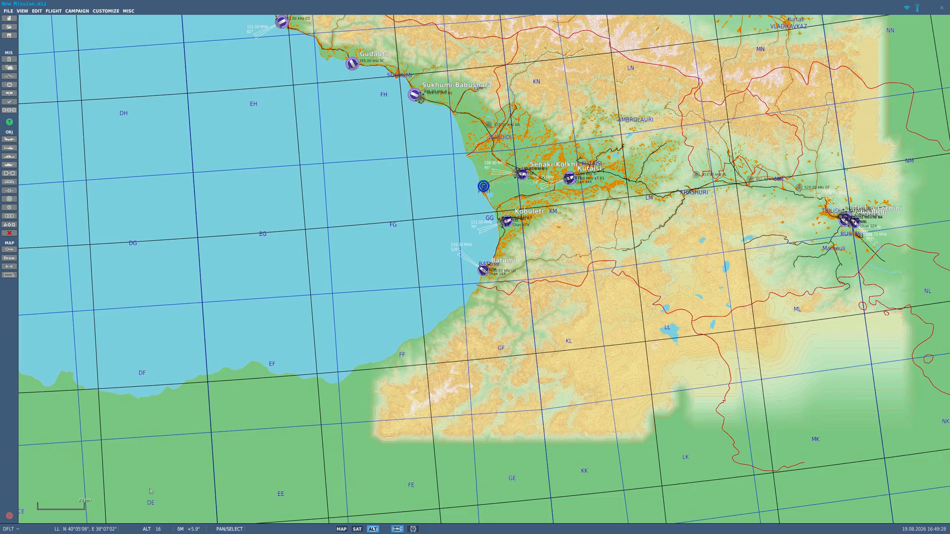
left_click(8, 10)
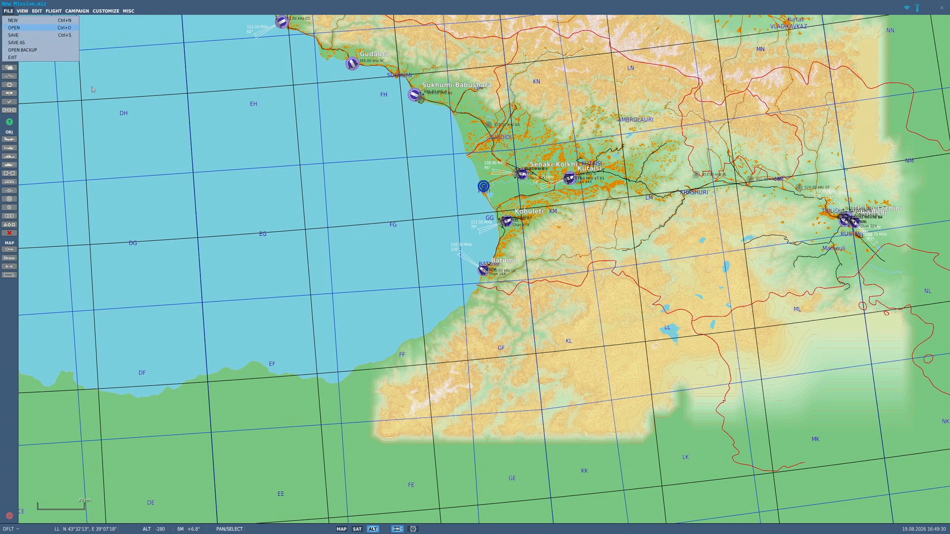
left_click(16, 20)
left_click(453, 286)
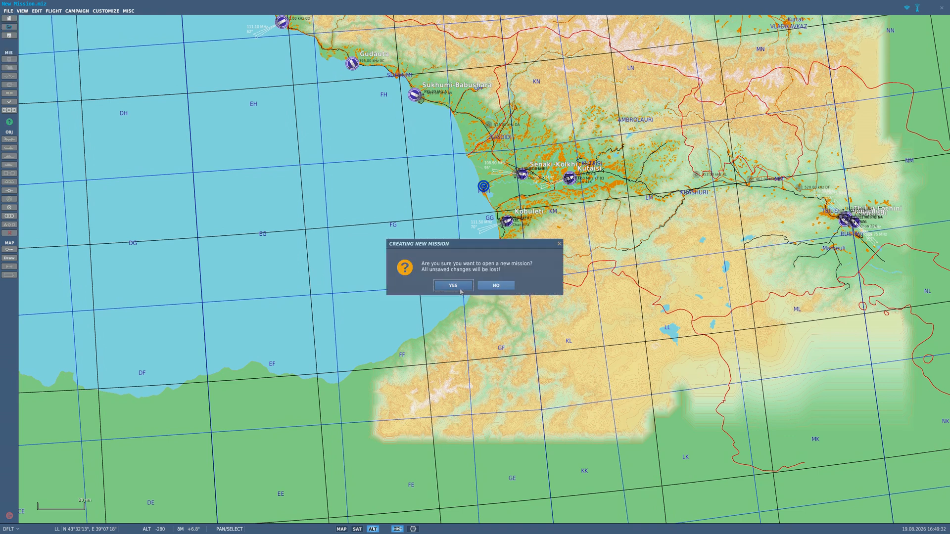
left_click(406, 347)
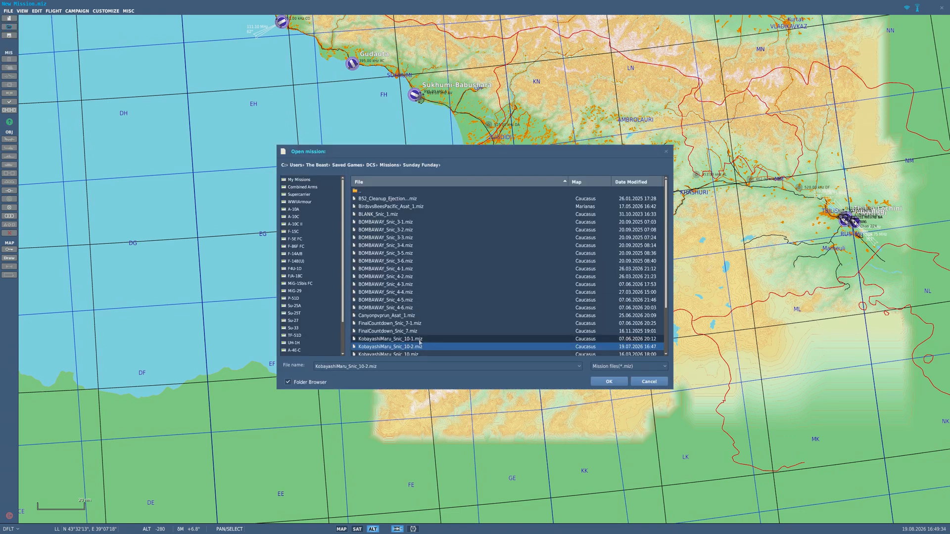
left_click(609, 382)
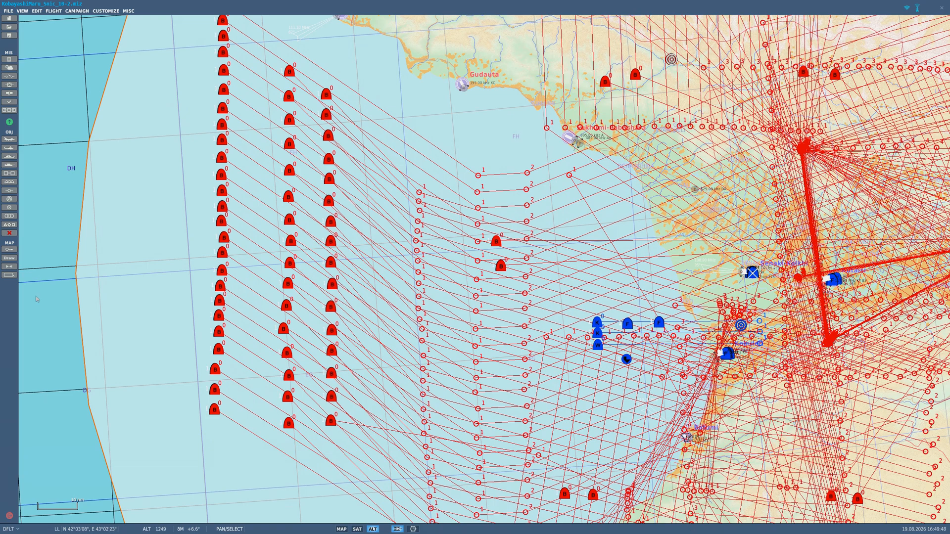
left_click(8, 157)
left_click(613, 322)
right_click_drag(689, 463, 588, 148)
scroll(587, 148, "up", 1)
scroll(597, 135, "up", 2)
left_click(624, 132)
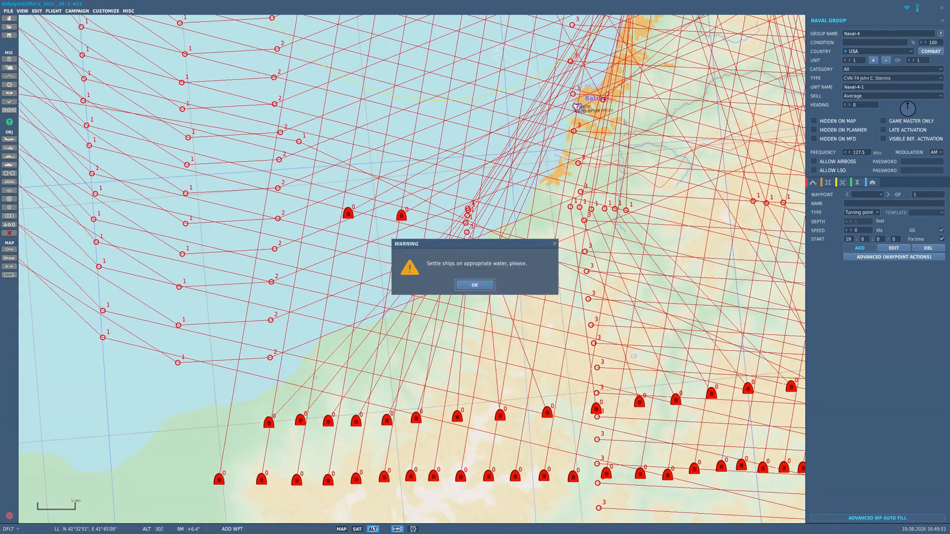
left_click(472, 289)
left_click(673, 179)
left_click(475, 285)
right_click_drag(604, 199, 605, 199)
left_click(9, 156)
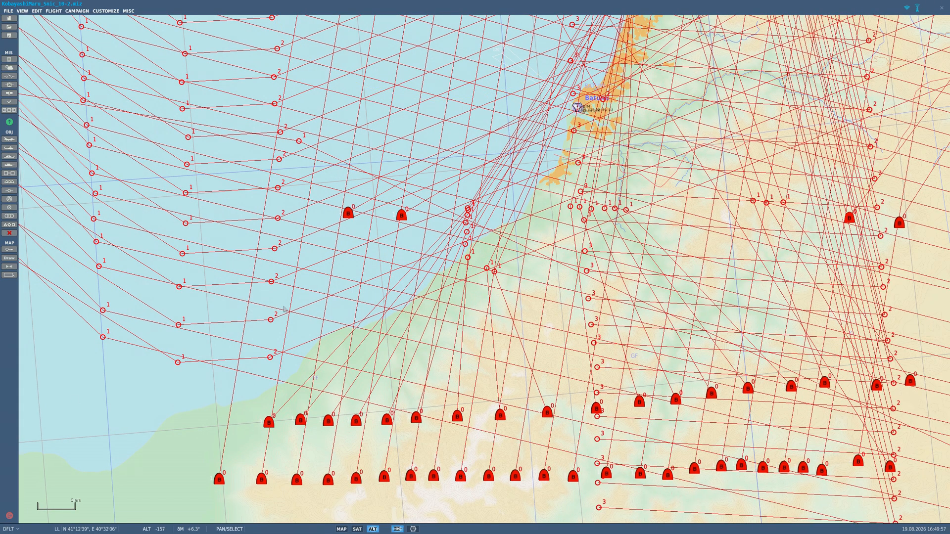
- Open the full warehouse resource information for Batumi airfield
scroll(290, 319, "down", 9)
scroll(490, 374, "up", 8)
right_click_drag(801, 360, 332, 166)
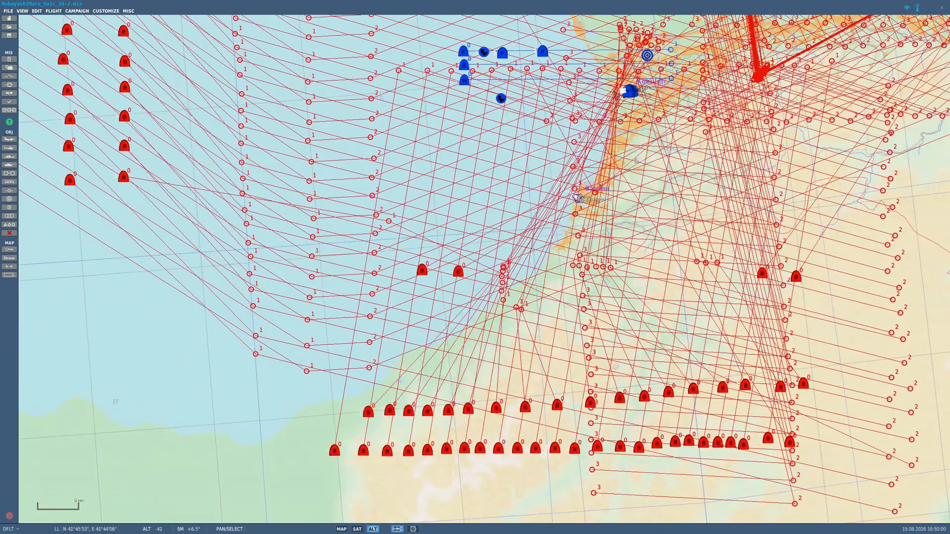
scroll(581, 198, "up", 12)
scroll(596, 256, "up", 1)
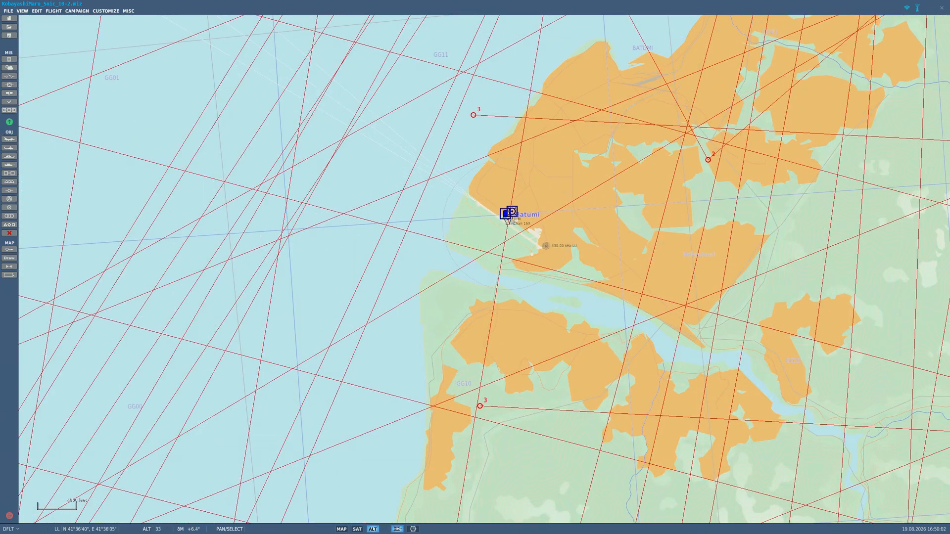
left_click(510, 217)
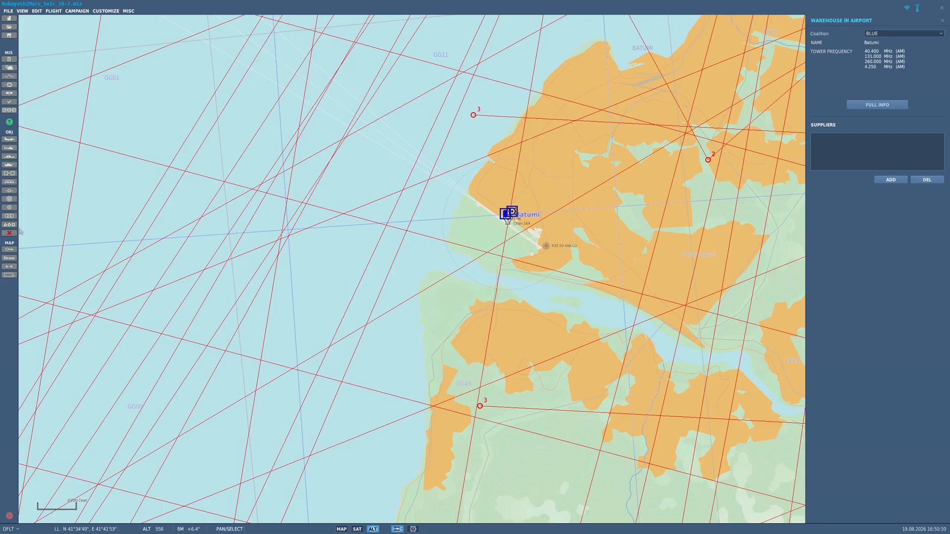
left_click(879, 106)
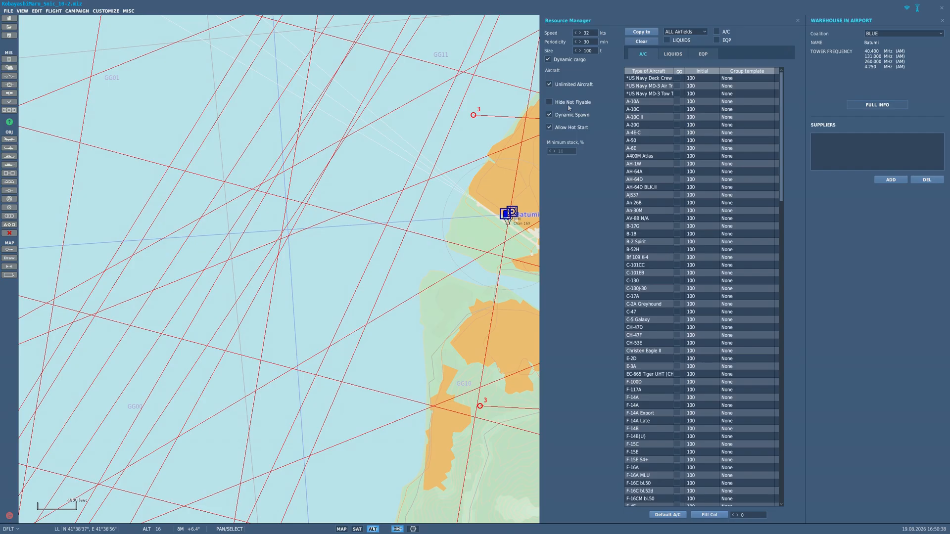
- Include aircraft, liquids and equipment in Batumi's copy options, and review its liquids, equipment and aircraft supplies
left_click(667, 41)
left_click(673, 54)
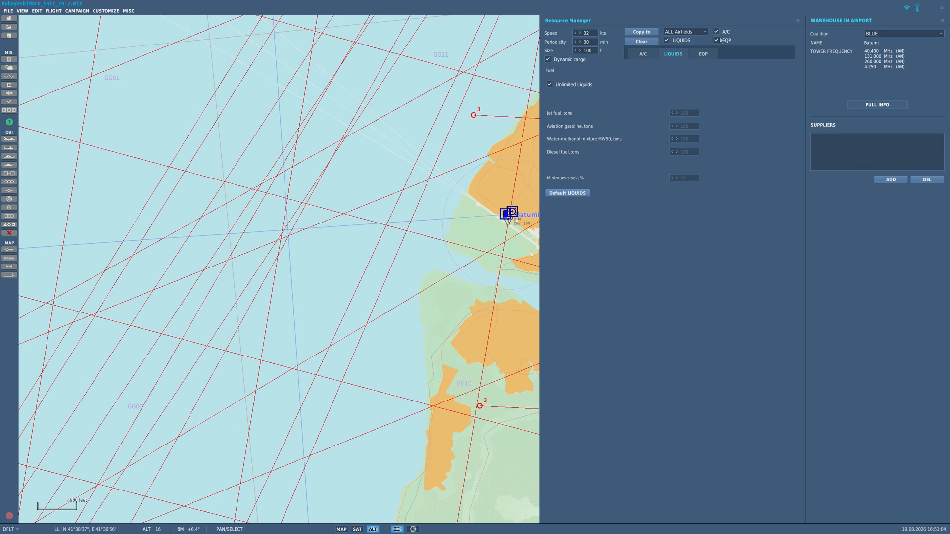
left_click(703, 55)
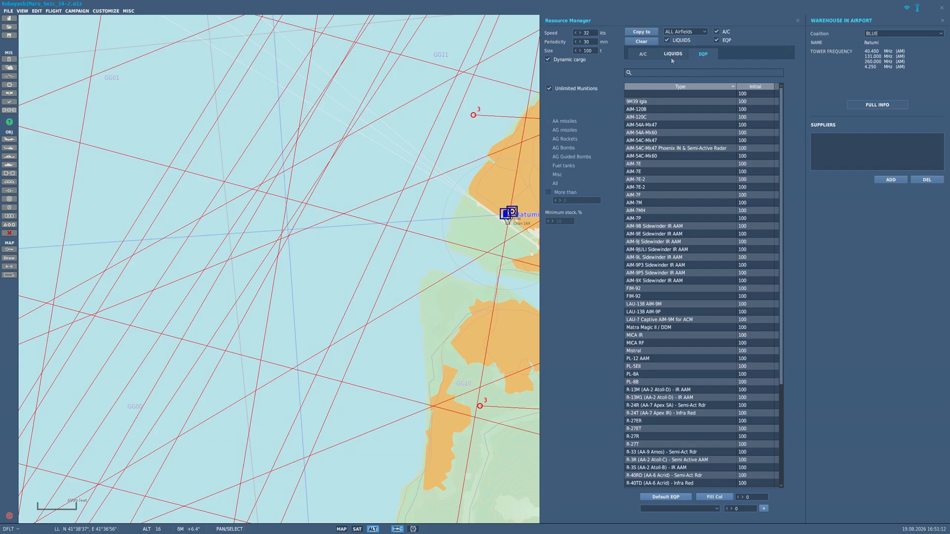
left_click(646, 53)
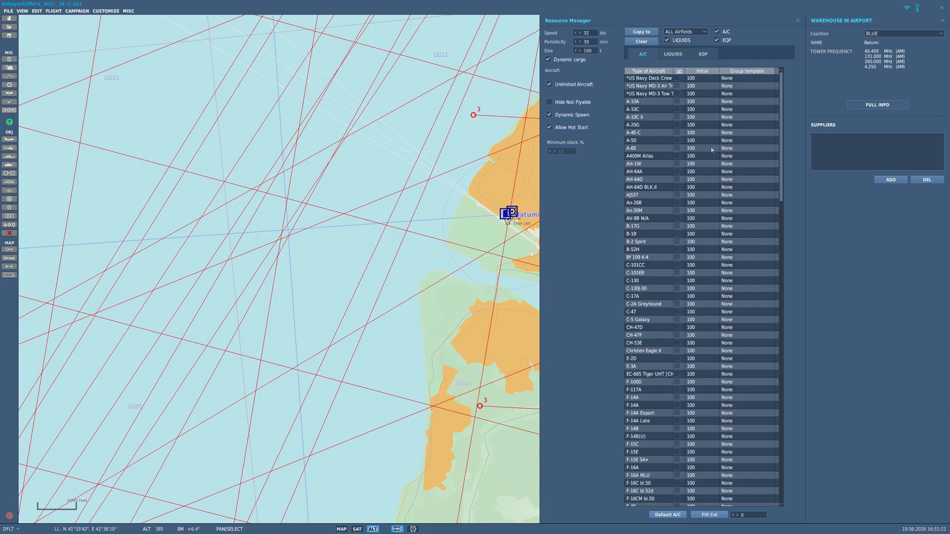
left_click(401, 256)
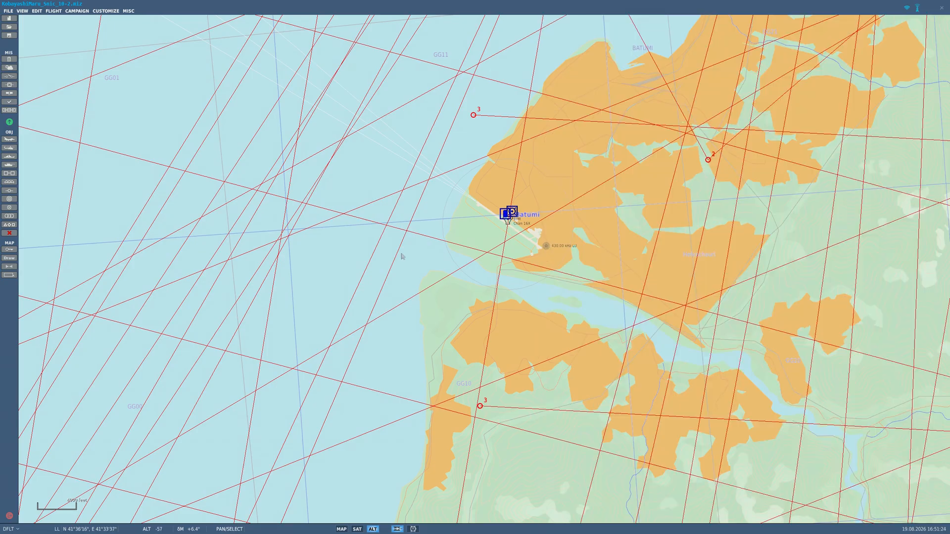
- Select the CV-59 Forrestal carrier off the coast near Kobuleti and open its full supplier resource information
scroll(402, 256, "down", 2)
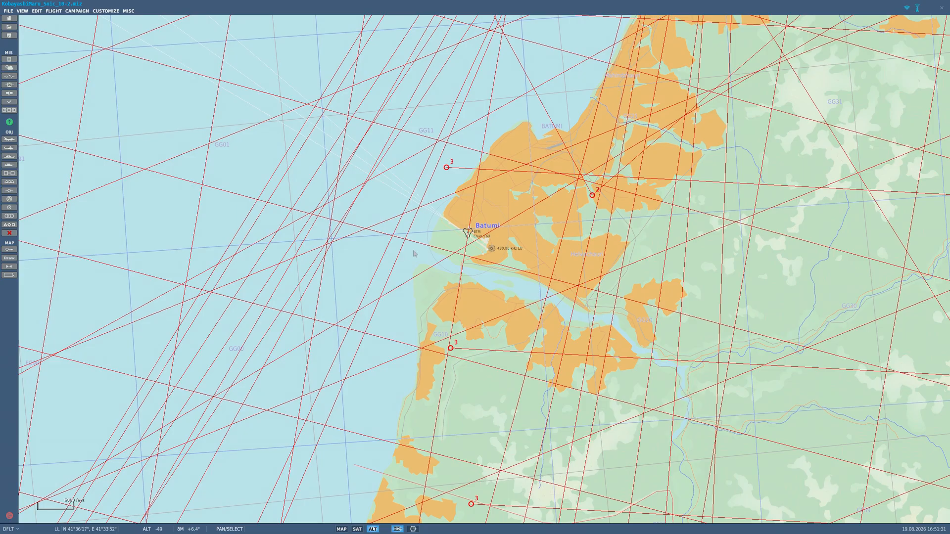
left_click_drag(511, 117, 472, 435)
scroll(471, 363, "down", 6)
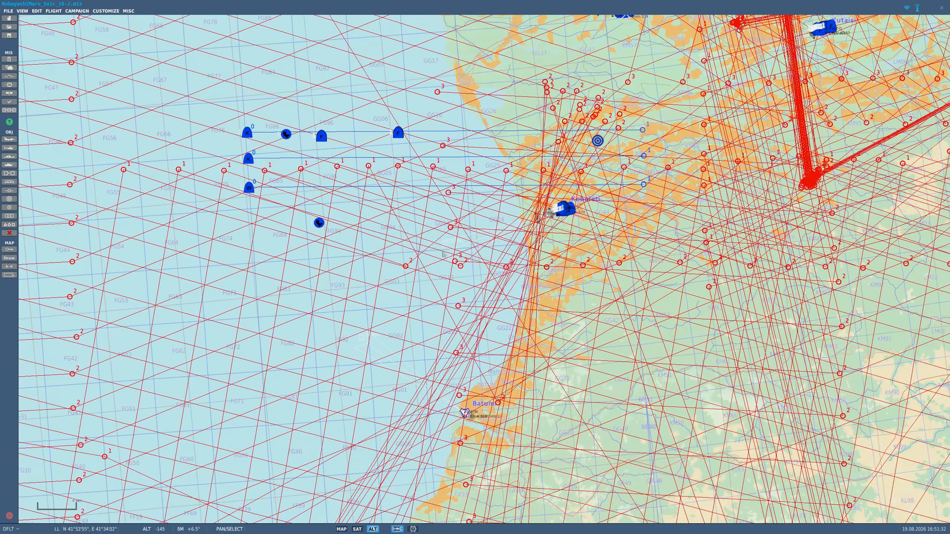
left_click_drag(434, 245, 487, 304)
scroll(426, 196, "up", 12)
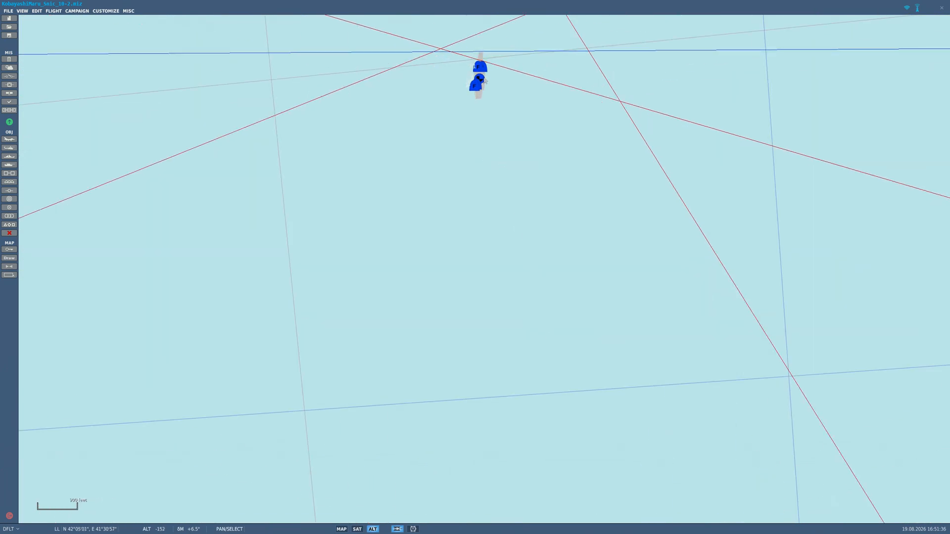
left_click(483, 81)
scroll(542, 212, "down", 4)
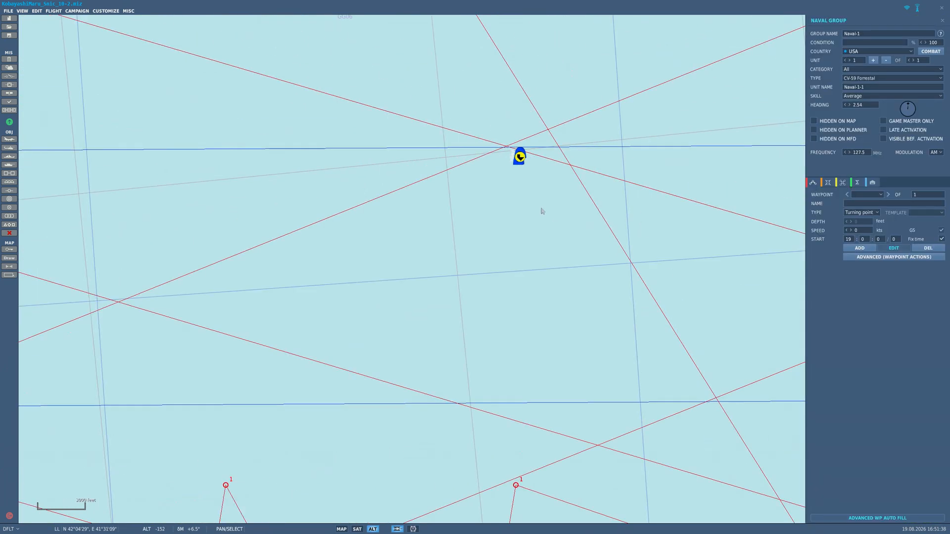
scroll(542, 211, "down", 1)
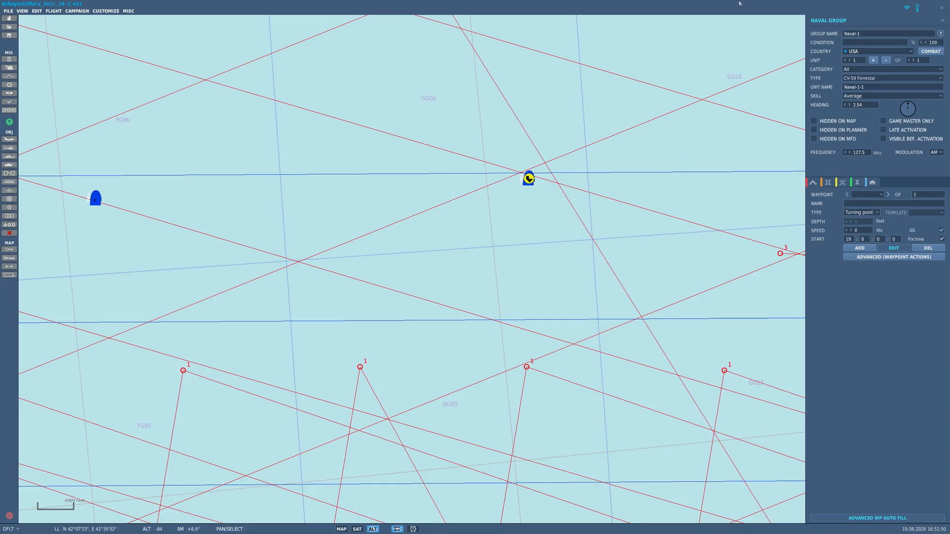
left_click(873, 182)
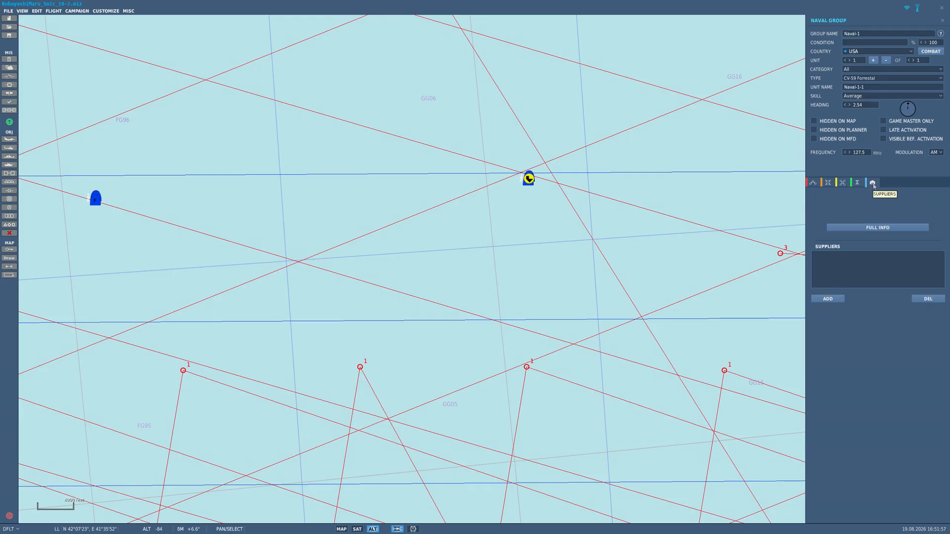
left_click(878, 228)
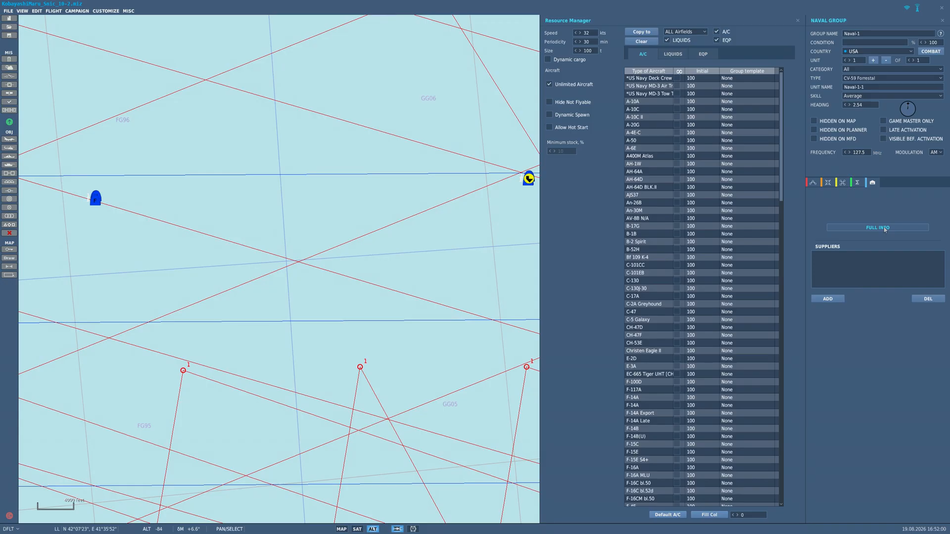
- Enable dynamic spawn and dynamic cargo for the Forrestal and check its liquids supply
left_click(550, 116)
left_click(673, 54)
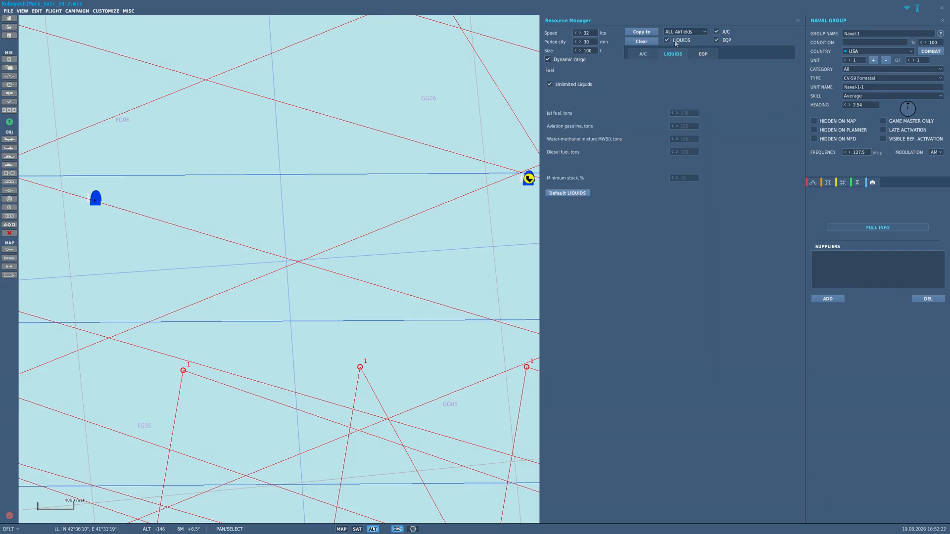
left_click(533, 212)
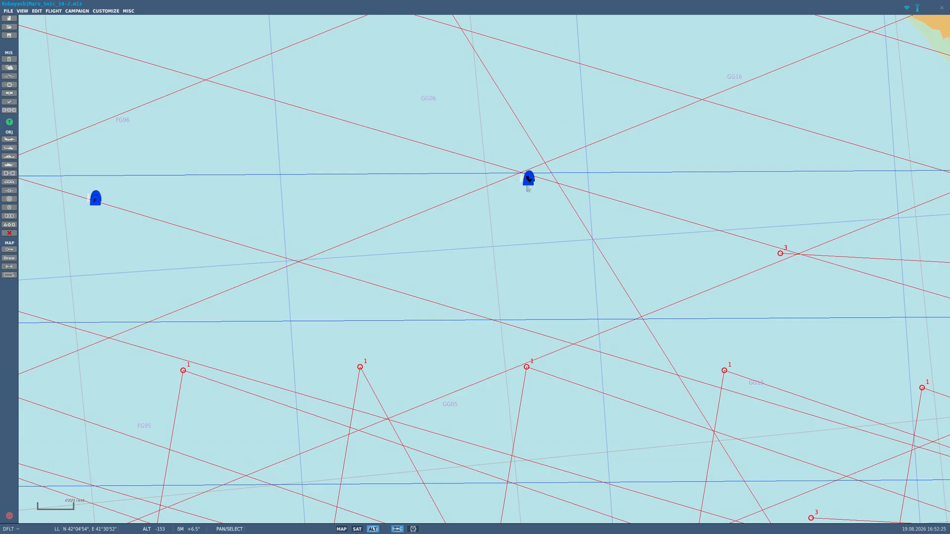
- Examine the aircraft positioned on the Forrestal's deck and the carrier's group settings
scroll(528, 188, "up", 5)
scroll(507, 179, "up", 4)
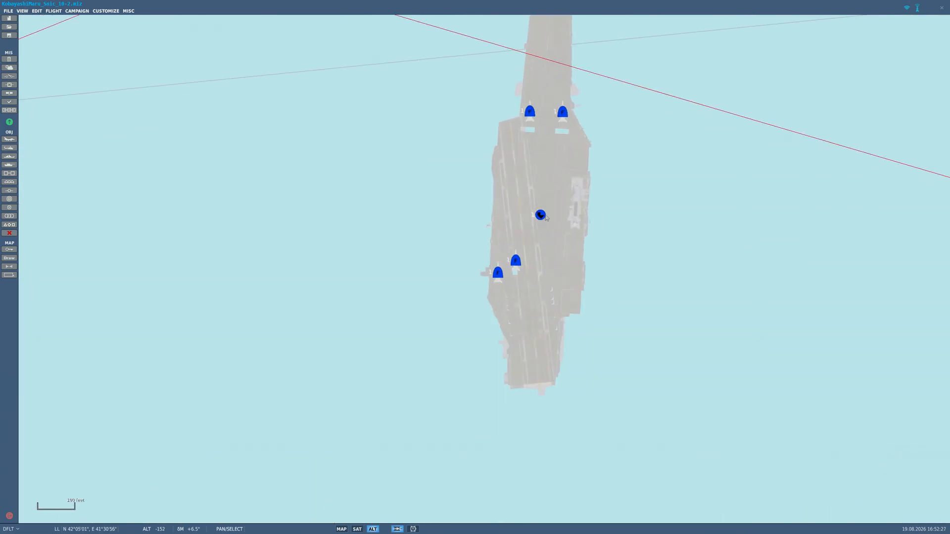
left_click(541, 216)
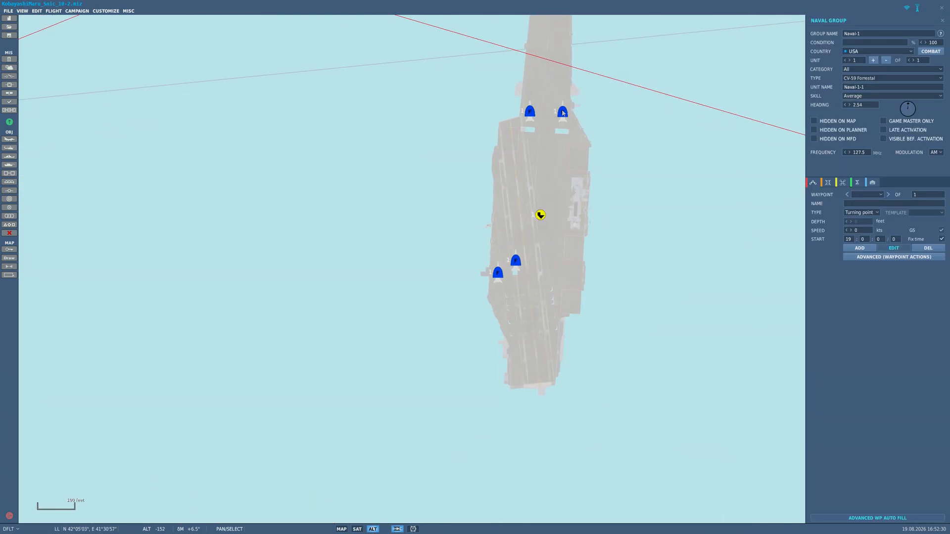
- Change the ship type of the carrier in group Naval-2 to CVN-74 John C. Stennis
scroll(563, 113, "down", 10)
scroll(387, 166, "up", 5)
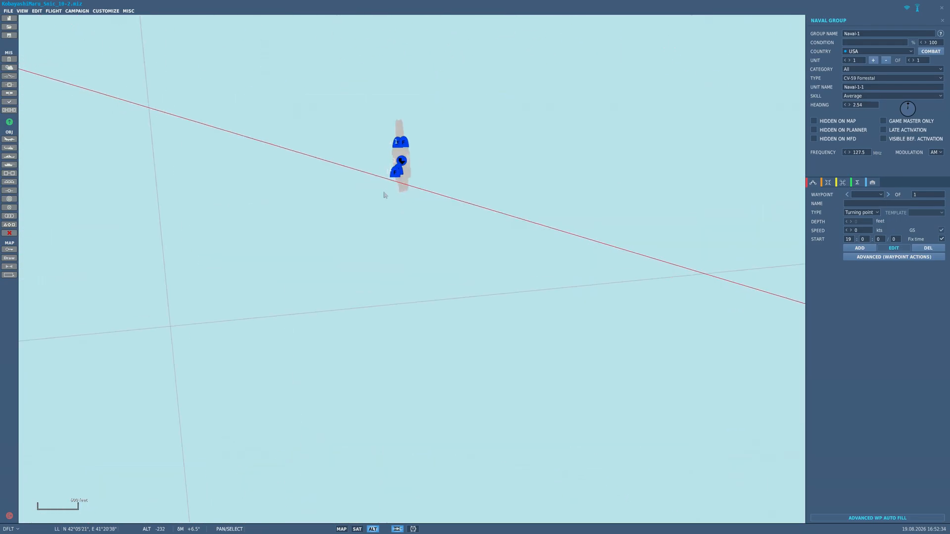
scroll(384, 195, "up", 3)
left_click(380, 171)
left_click(881, 79)
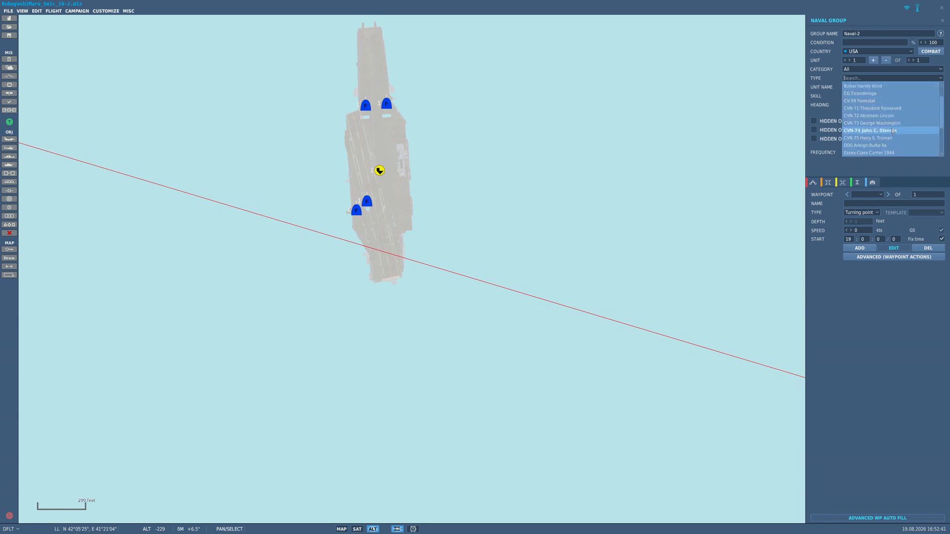
left_click(886, 130)
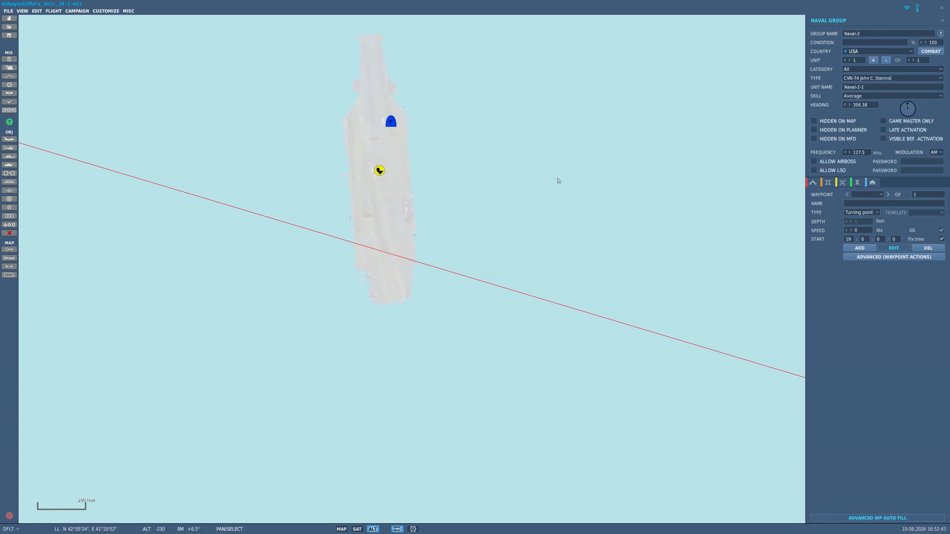
- Inspect the settings of the F-14B aircraft on the Stennis's bow catapult
scroll(393, 123, "up", 5)
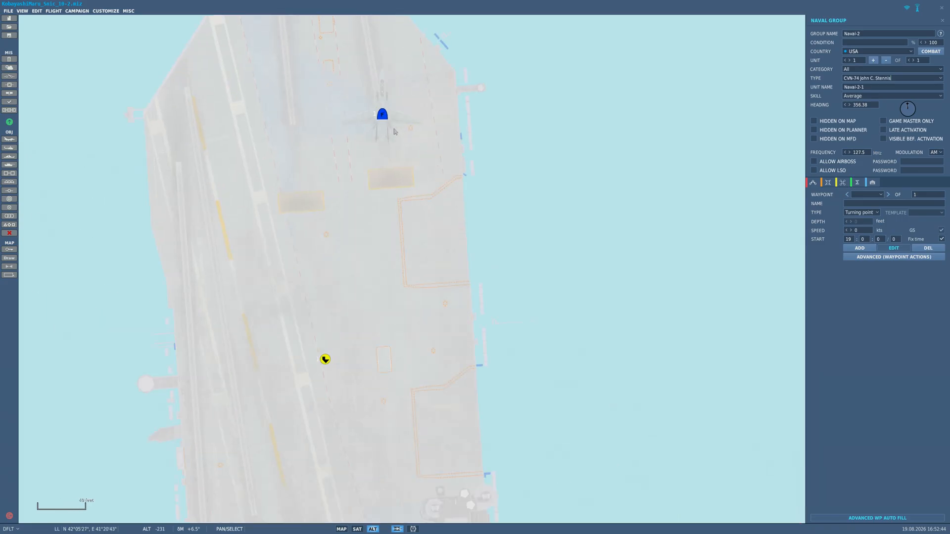
left_click(376, 108)
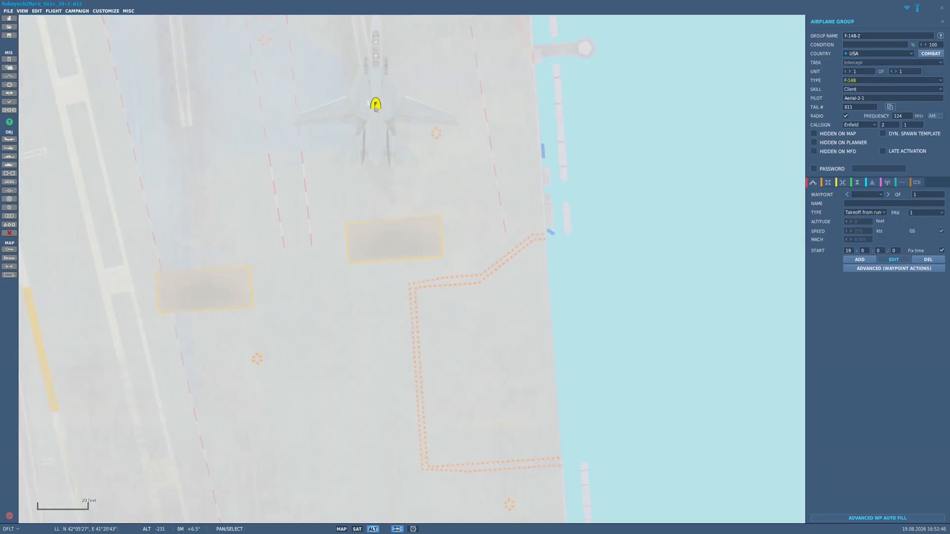
scroll(376, 108, "down", 5)
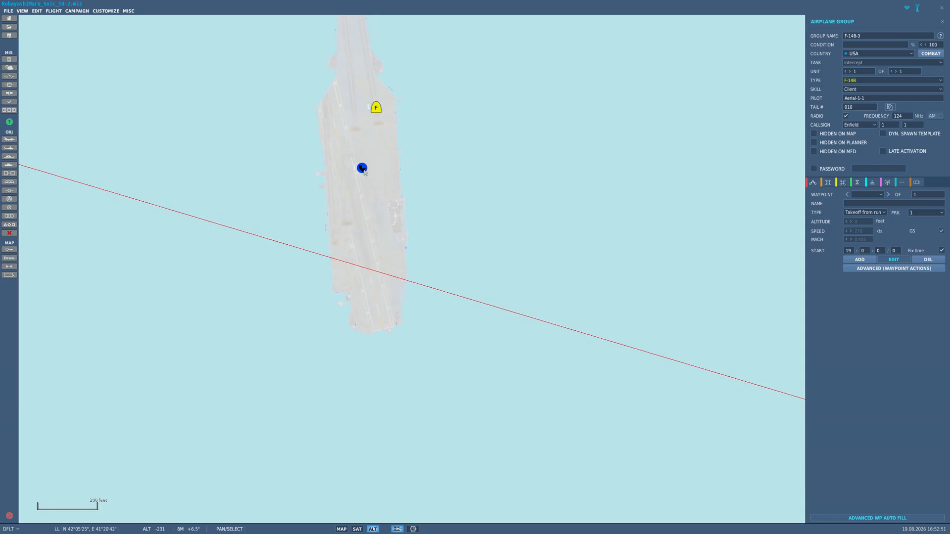
- Enable dynamic spawn for aircraft in the full resource information of the Naval-2 carrier
left_click(363, 169)
left_click(872, 184)
left_click(876, 227)
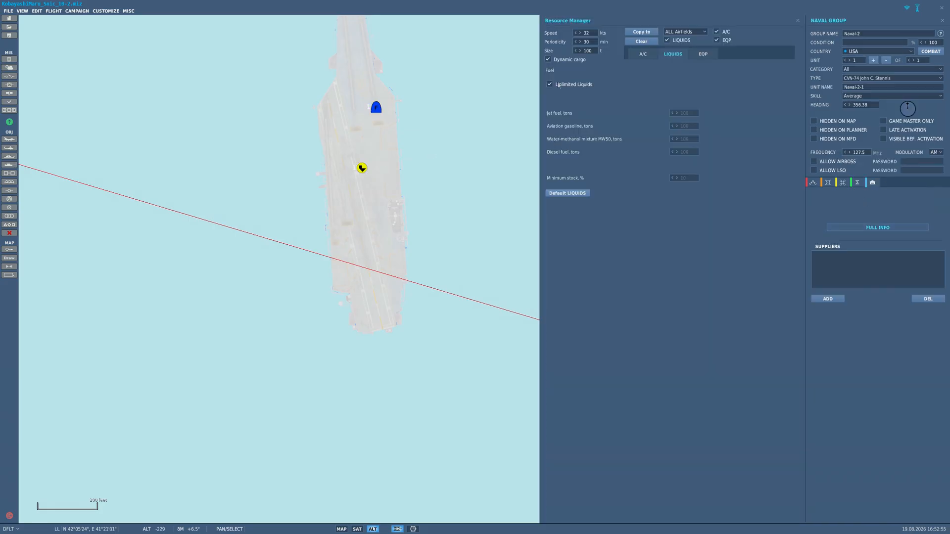
left_click(645, 56)
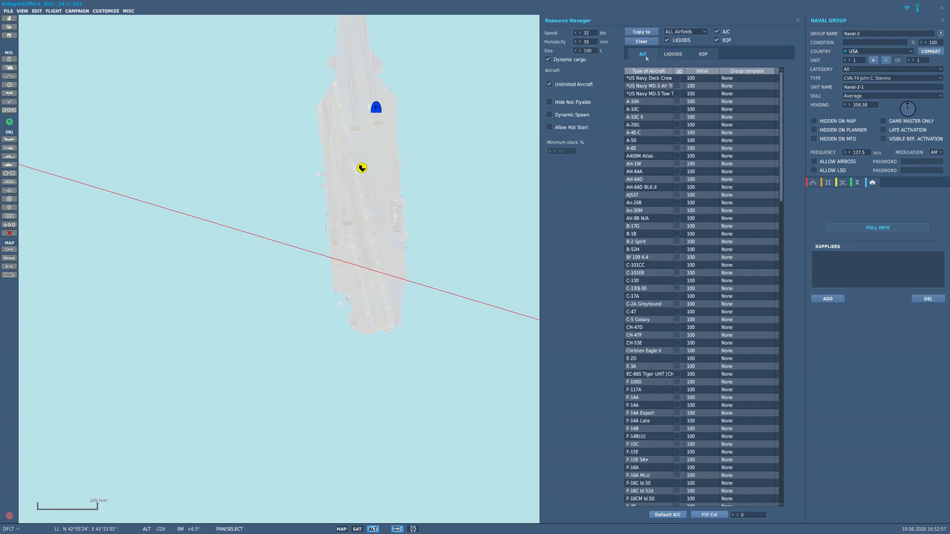
left_click(549, 115)
left_click(495, 225)
- Delete the extra Stennis carrier group Naval-3, located at sea west of Kobuleti
scroll(495, 225, "down", 8)
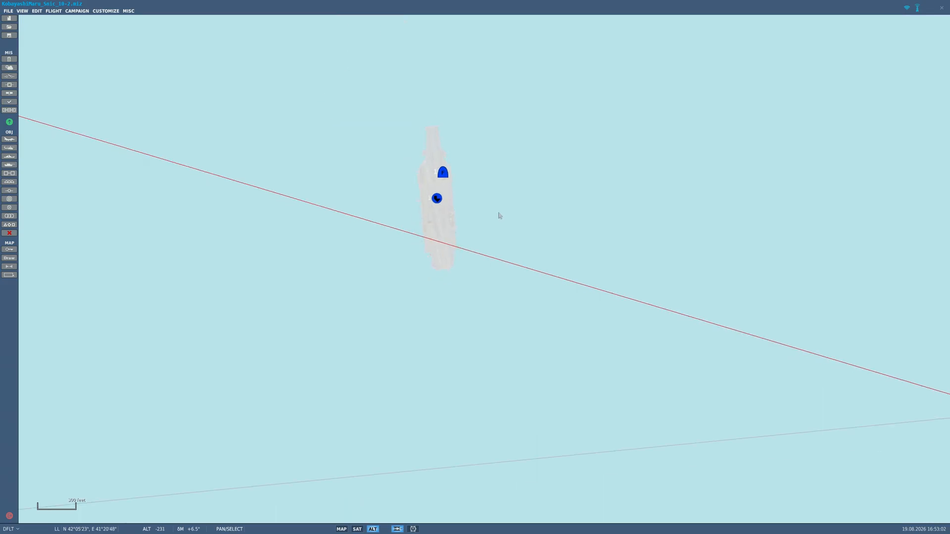
scroll(515, 211, "down", 3)
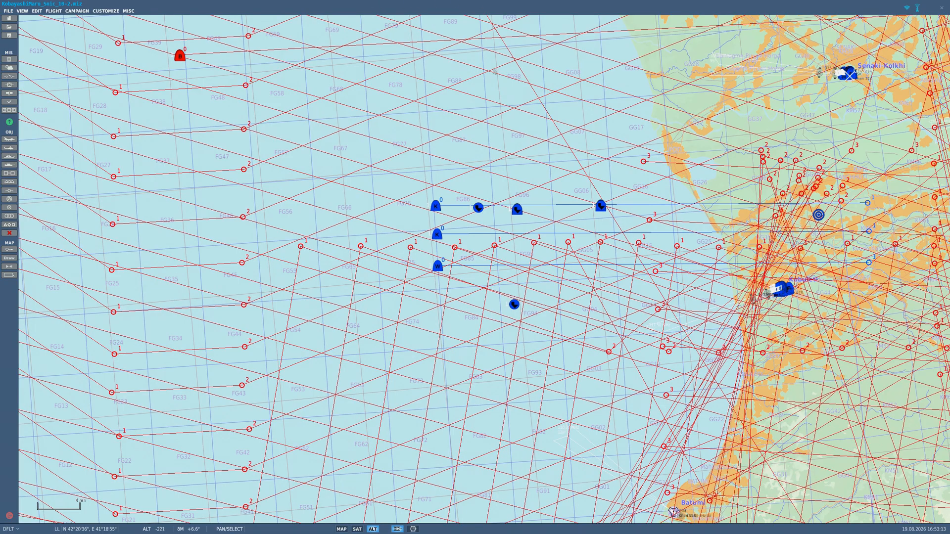
right_click_drag(753, 115, 621, 183)
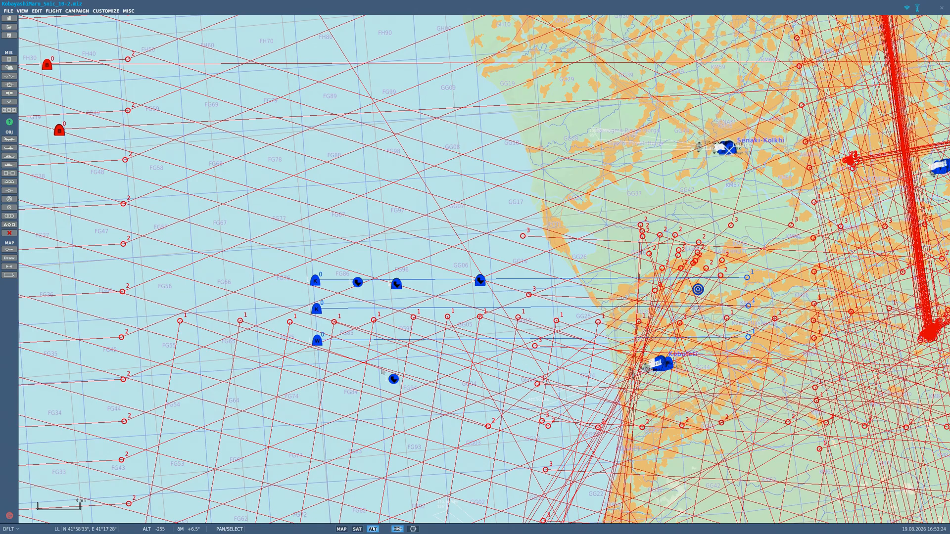
left_click(393, 380)
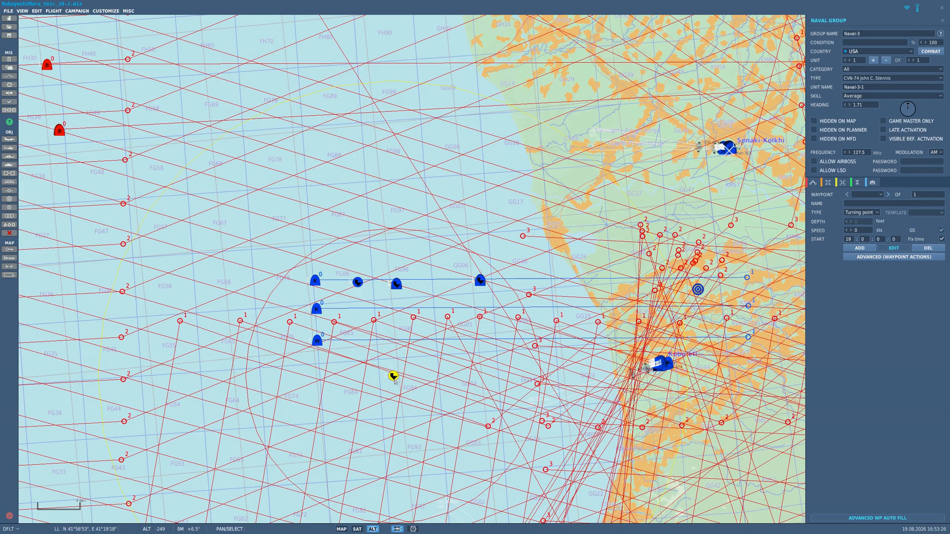
key("Delete")
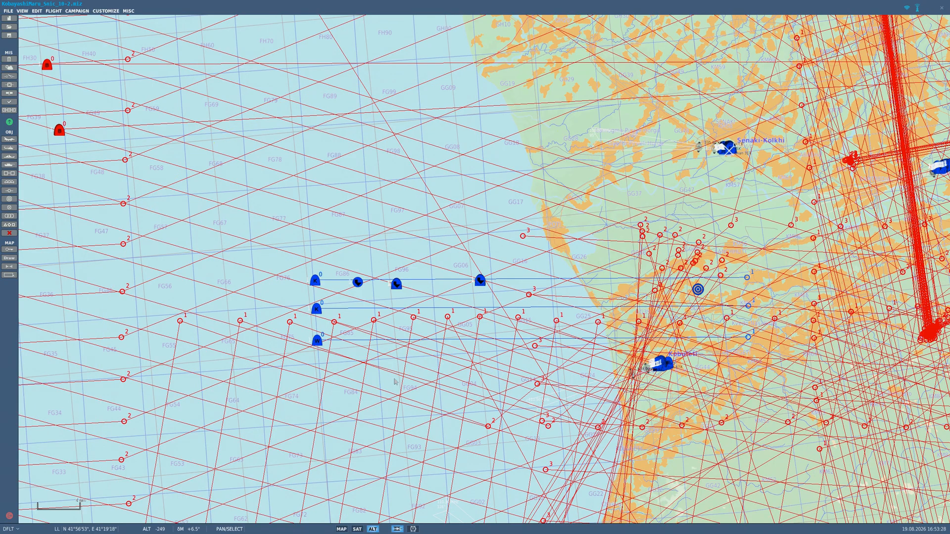
- Examine the aircraft and free parking spots at Senaki-Kolkhi airfield
scroll(452, 302, "up", 4)
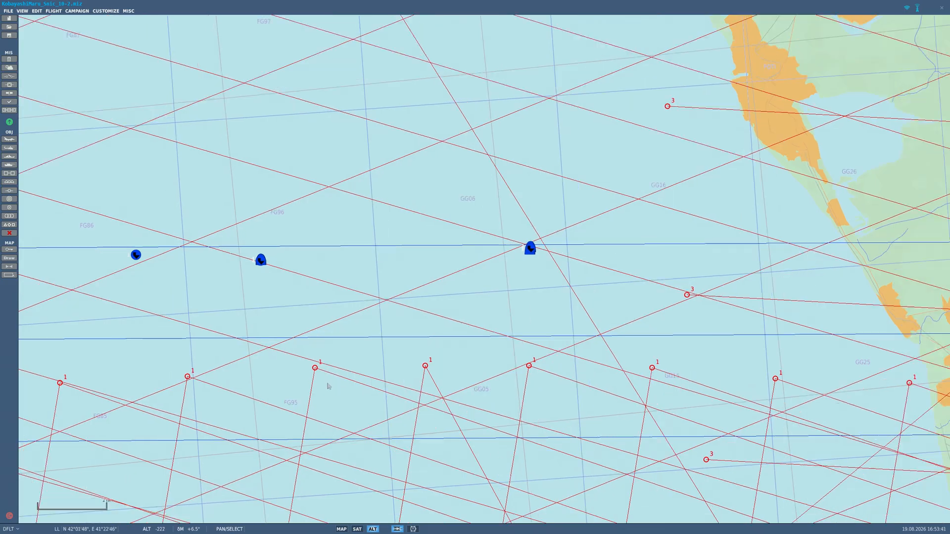
scroll(328, 385, "down", 6)
left_click_drag(430, 314, 415, 222)
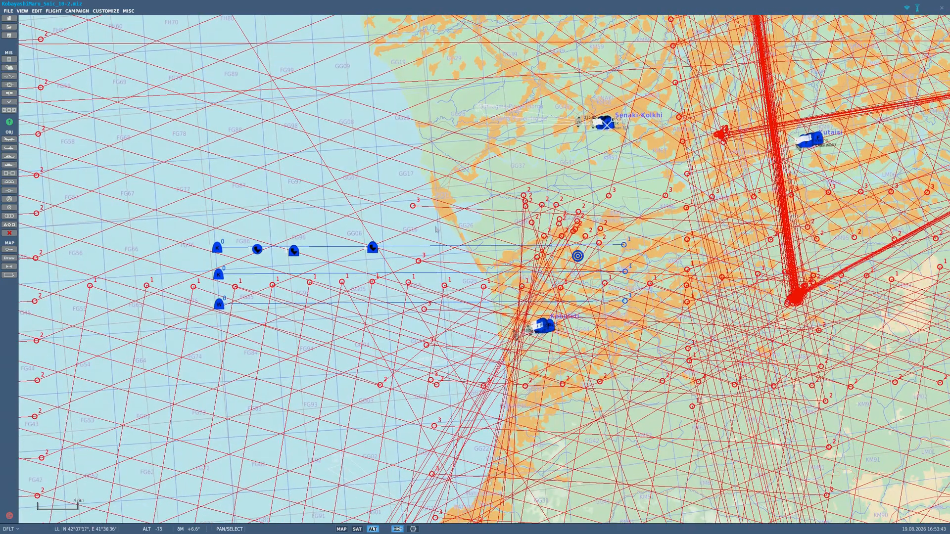
scroll(612, 135, "up", 5)
scroll(633, 123, "up", 8)
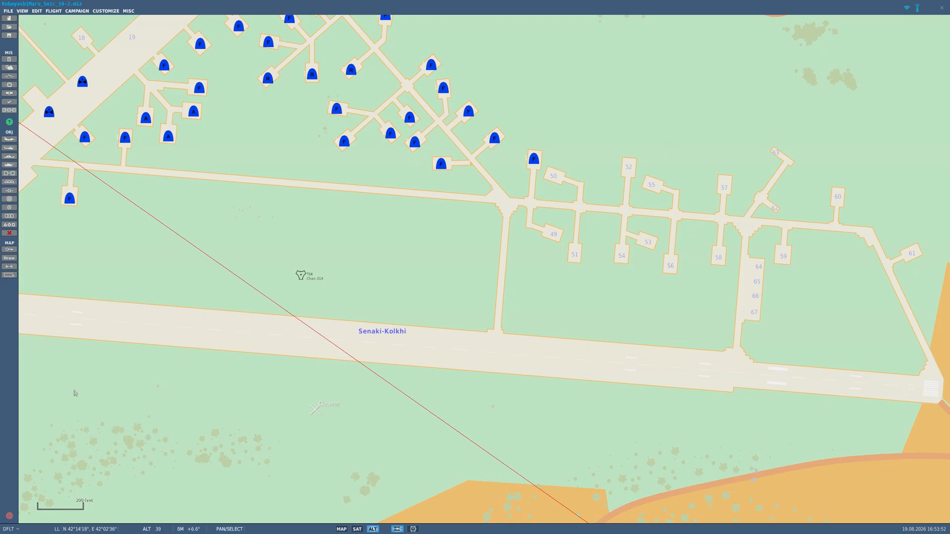
scroll(251, 266, "down", 8)
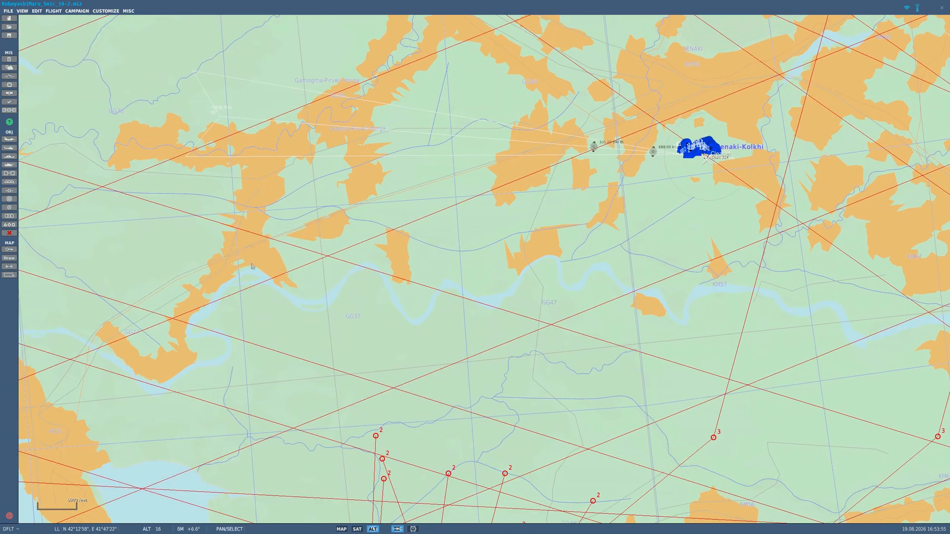
- Compare the aircraft placed on the decks of the easternmost carrier and the Naval-2 Stennis
left_click_drag(252, 267, 903, 113)
left_click_drag(284, 303, 615, 116)
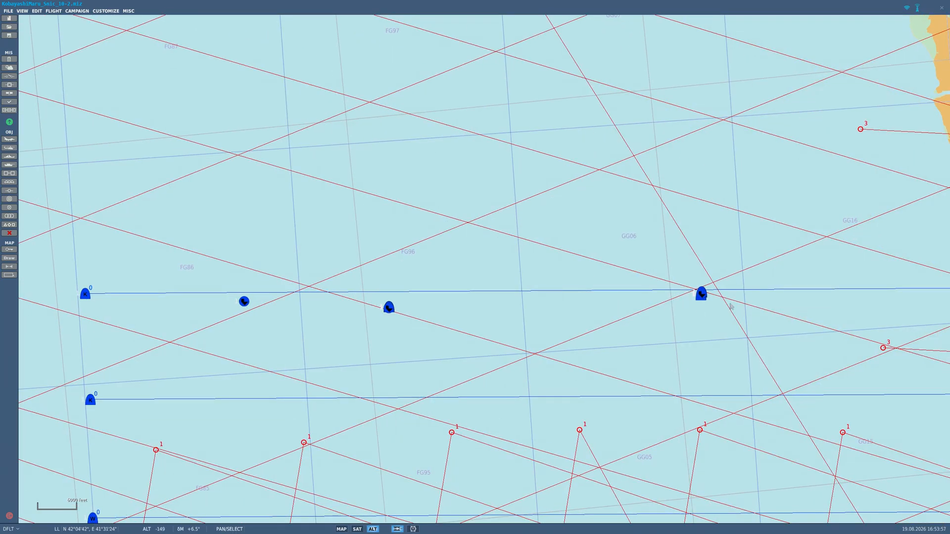
scroll(729, 303, "up", 2)
scroll(660, 297, "up", 10)
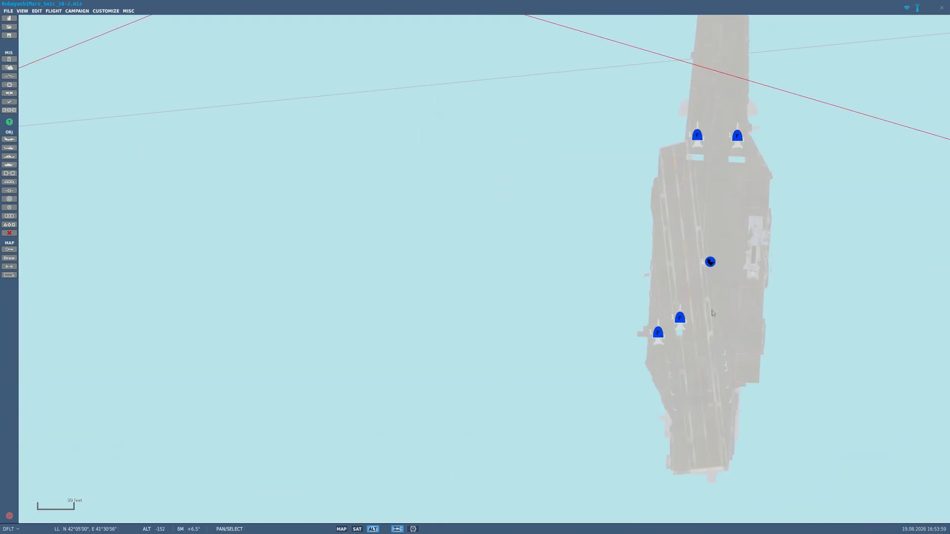
scroll(712, 313, "down", 10)
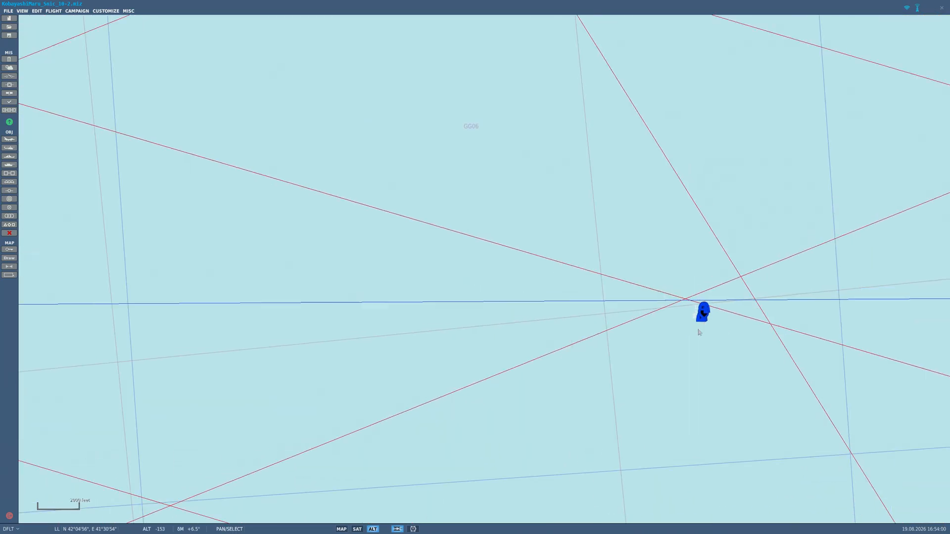
left_click_drag(162, 343, 380, 290)
scroll(384, 290, "up", 5)
scroll(415, 290, "up", 6)
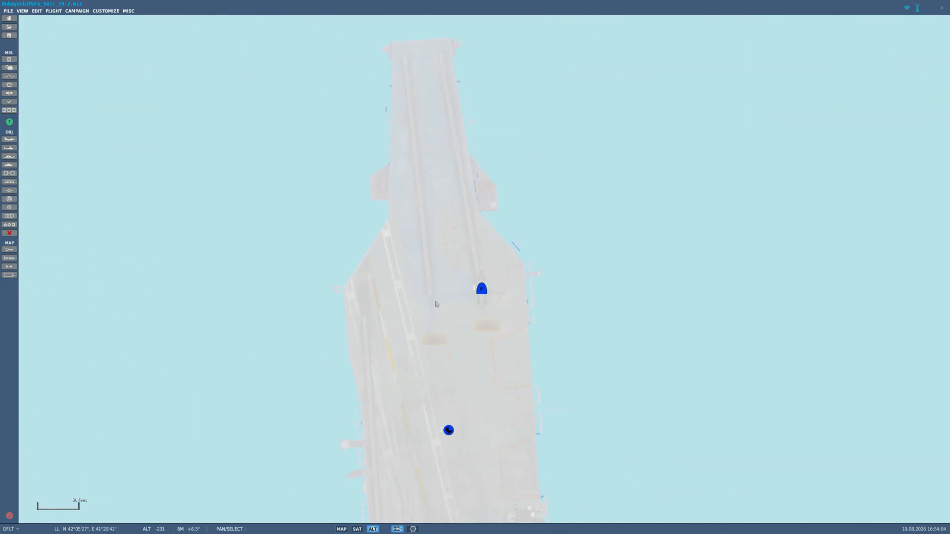
scroll(437, 299, "down", 3)
left_click_drag(417, 330, 409, 223)
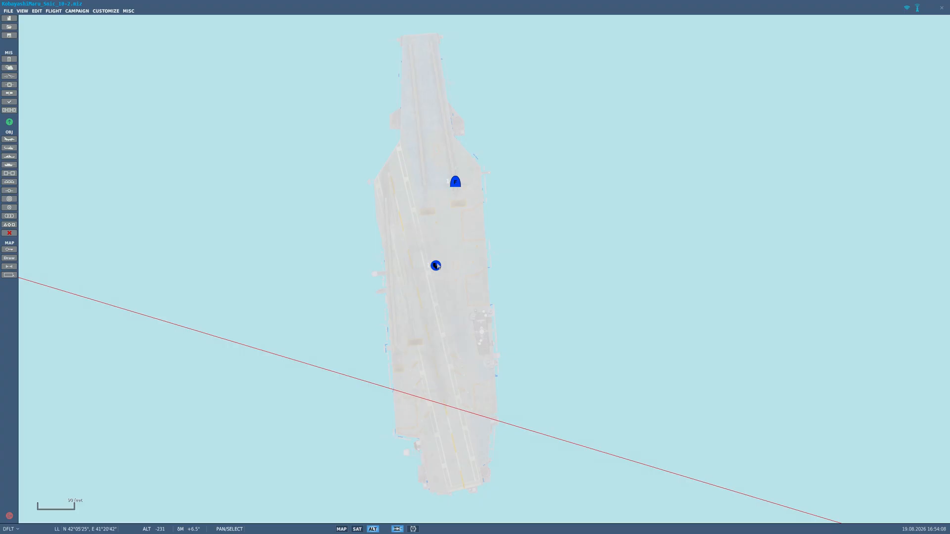
- Set the heading of the Naval-2 carrier to 0
left_click(436, 266)
scroll(434, 267, "down", 8)
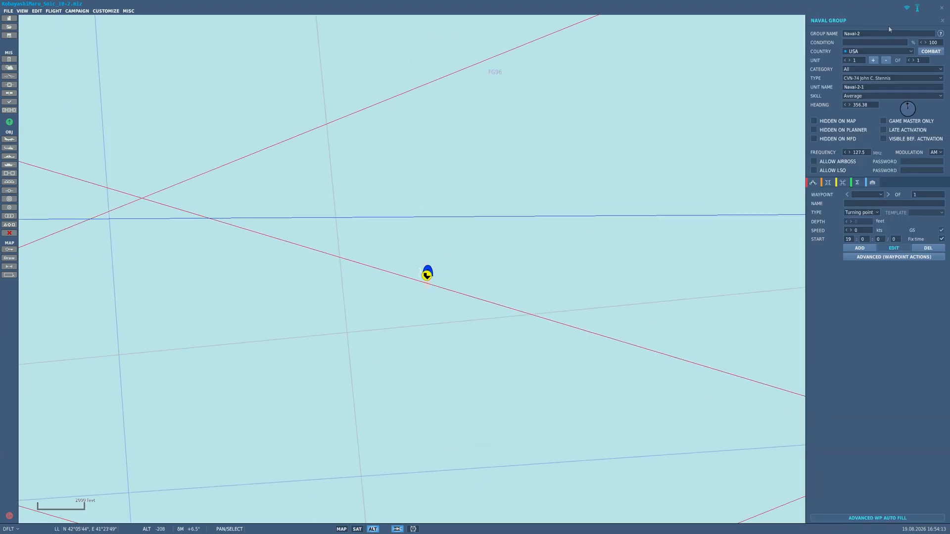
left_click_drag(909, 105, 909, 86)
- Examine the free parking spots at the eastern end of Senaki-Kolkhi airfield
scroll(569, 267, "down", 2)
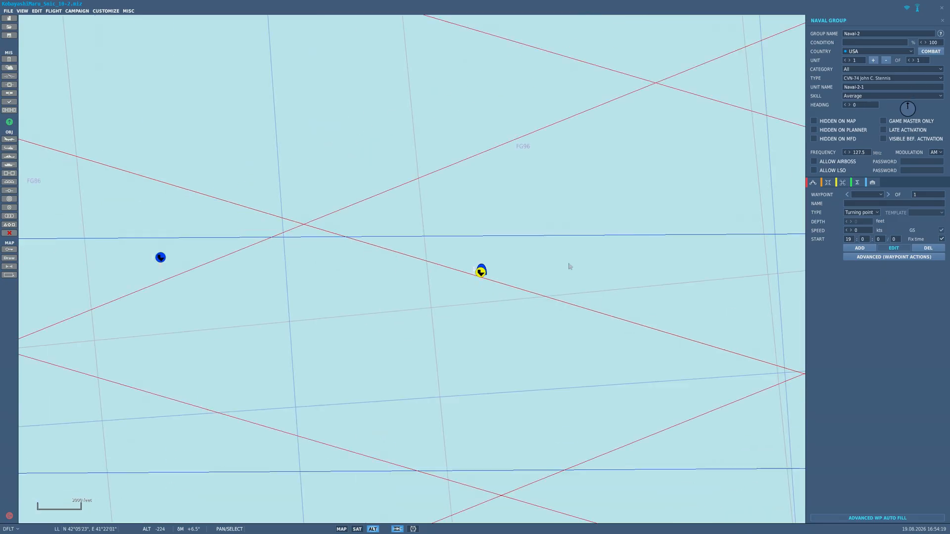
scroll(569, 254, "down", 1)
scroll(430, 206, "down", 5)
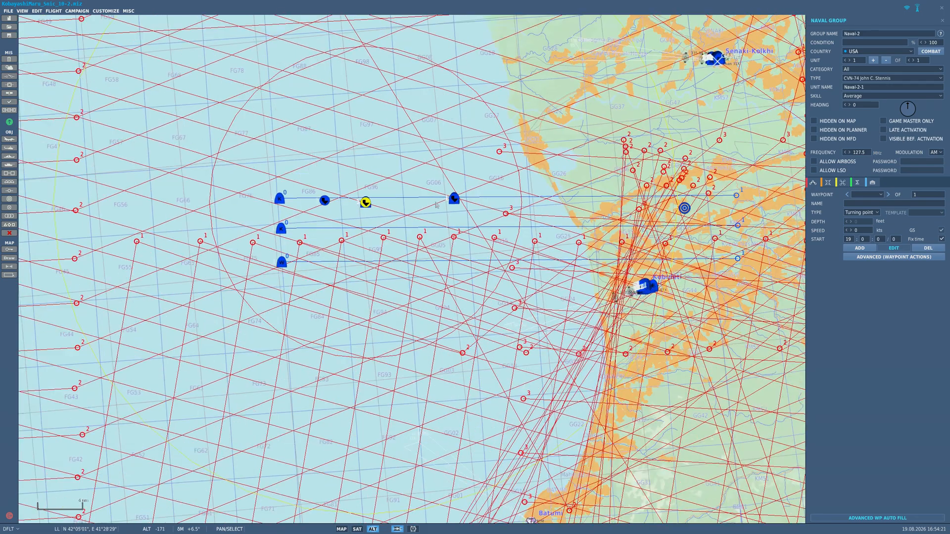
left_click_drag(655, 102, 500, 124)
scroll(517, 104, "up", 6)
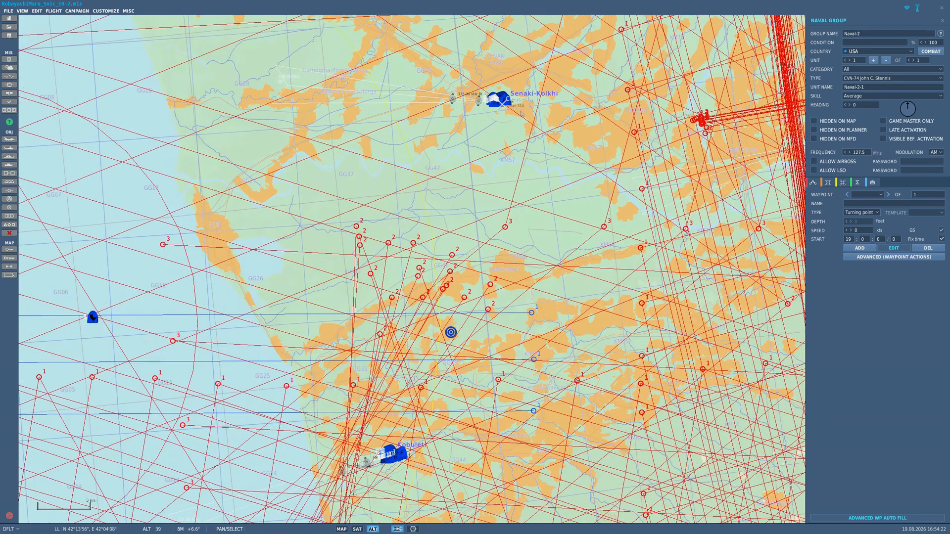
scroll(515, 103, "up", 2)
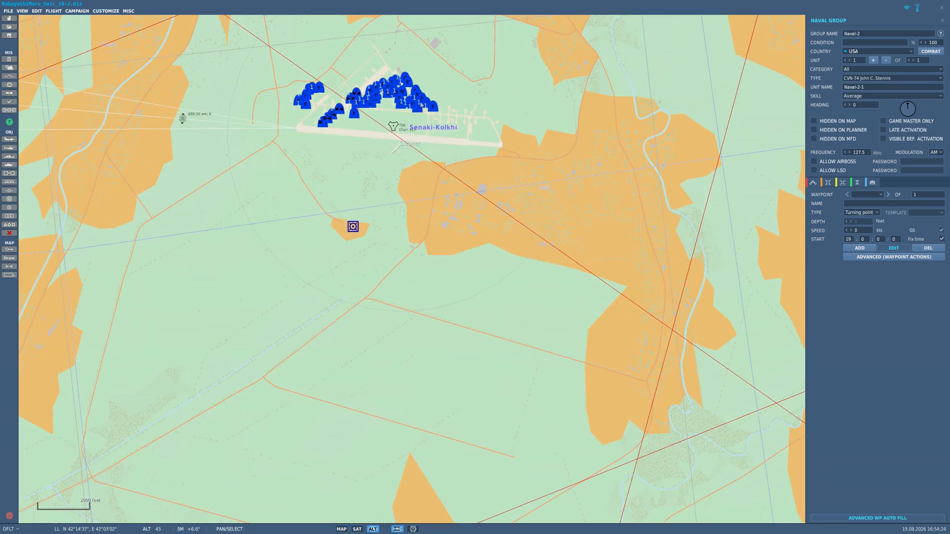
scroll(429, 114, "up", 5)
scroll(428, 115, "up", 2)
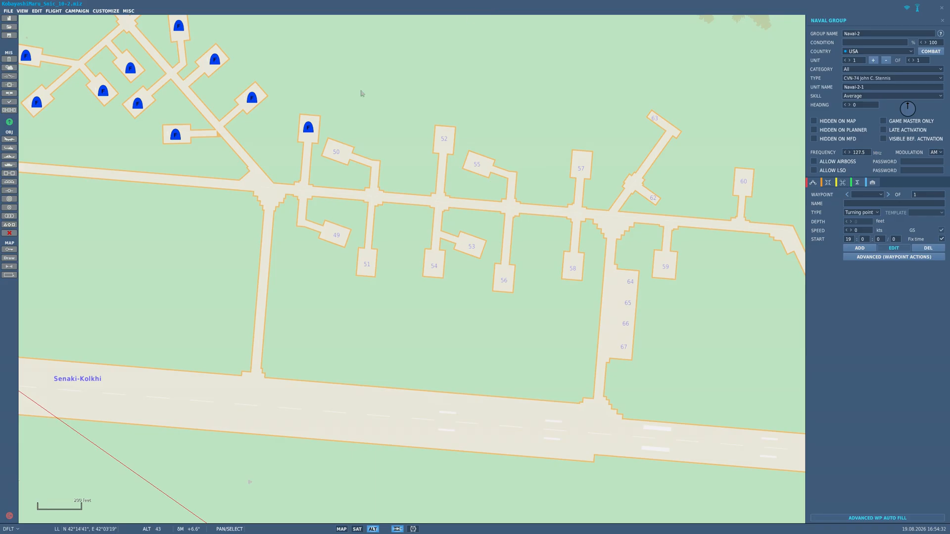
left_click(10, 140)
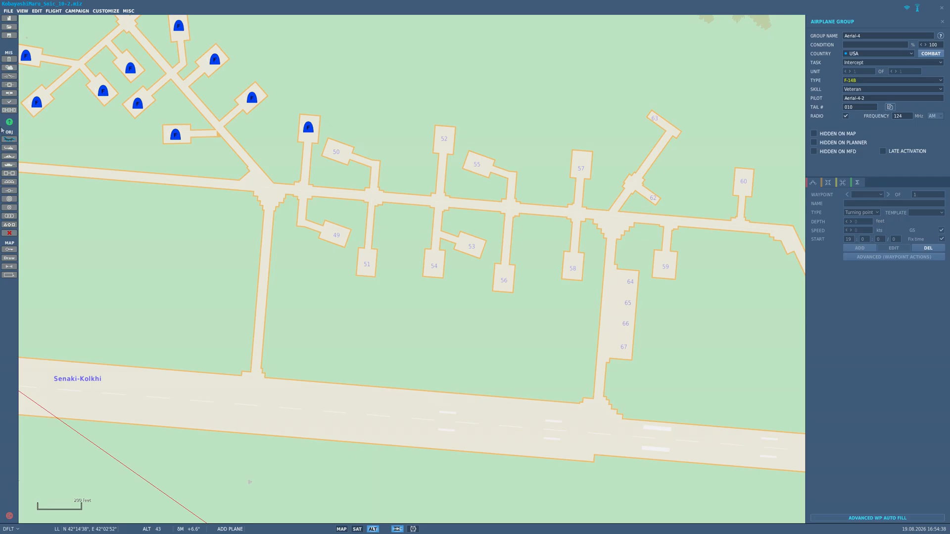
left_click(10, 140)
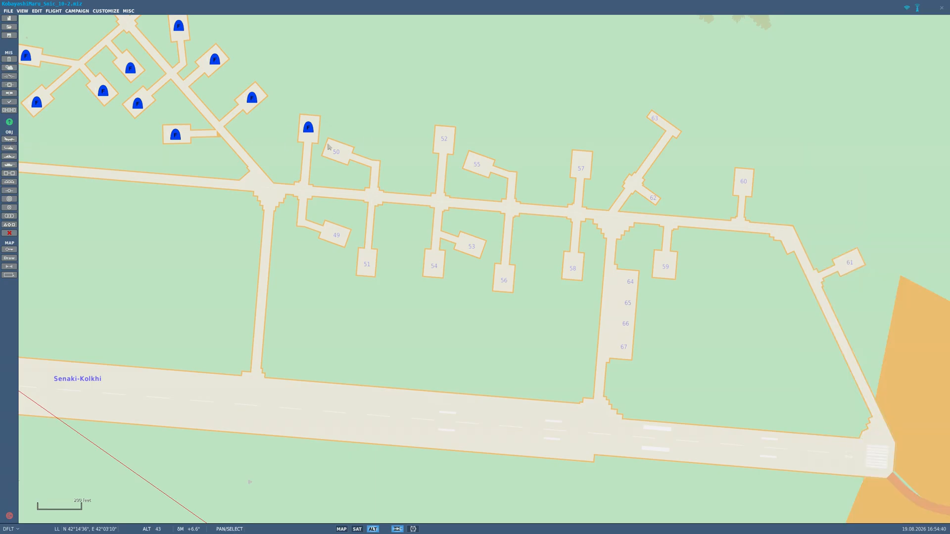
left_click(336, 154)
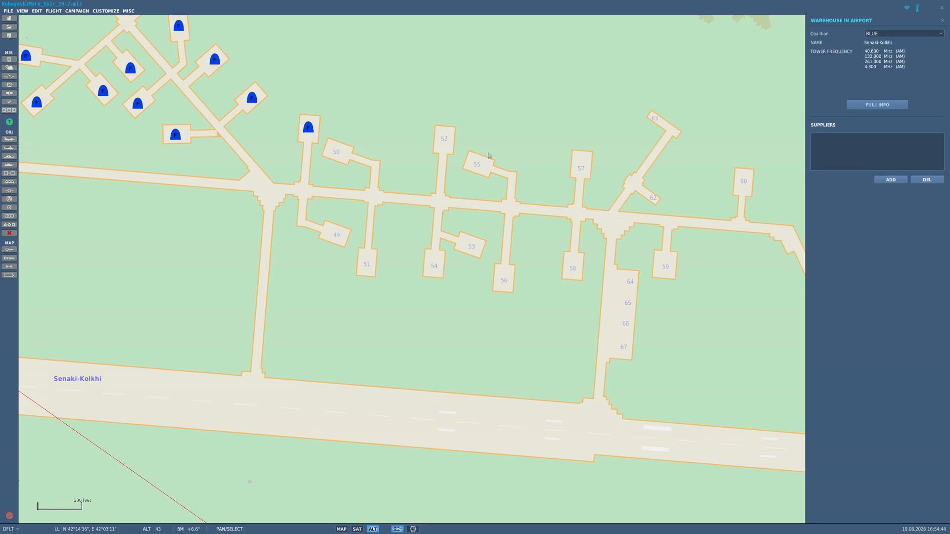
- Copy the La-7 client group from parking spot 48 at Senaki-Kolkhi to parking spot 52
scroll(333, 225, "down", 2)
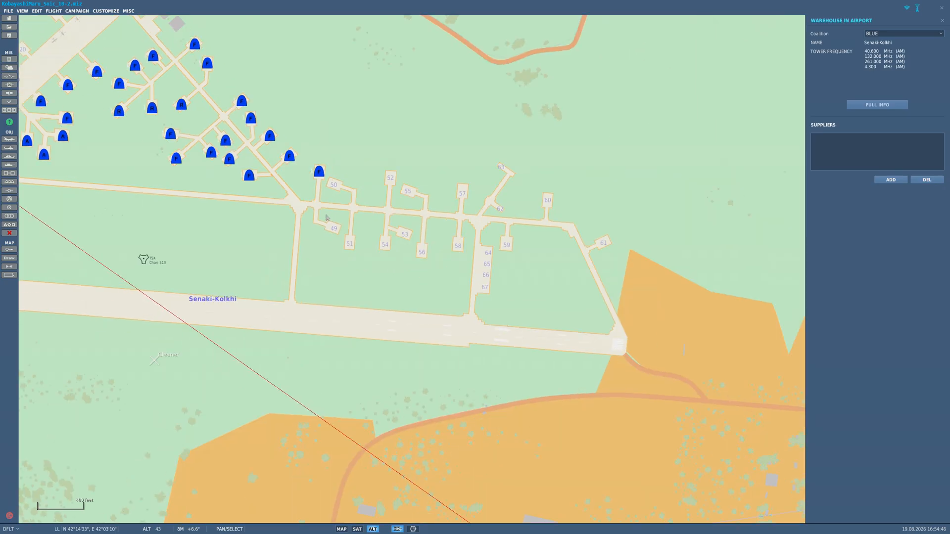
left_click(320, 171)
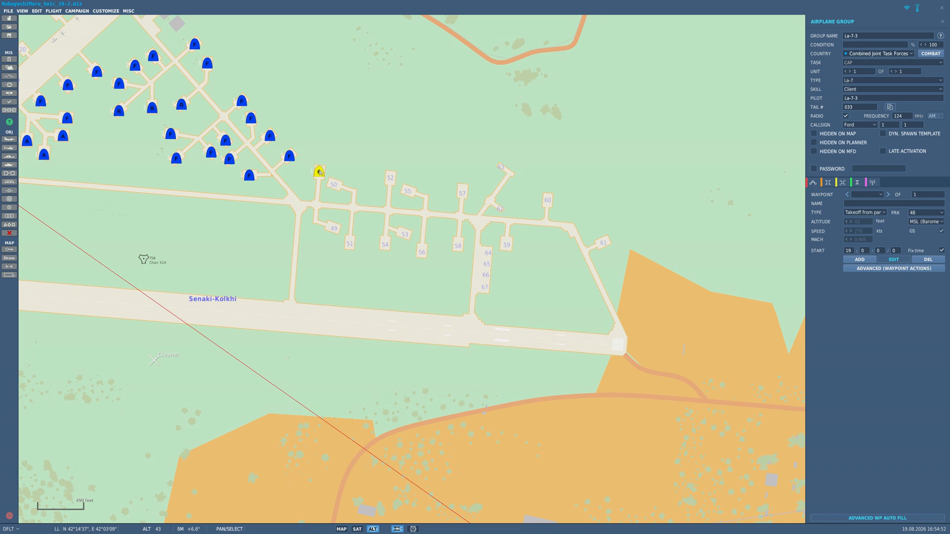
scroll(346, 174, "up", 2)
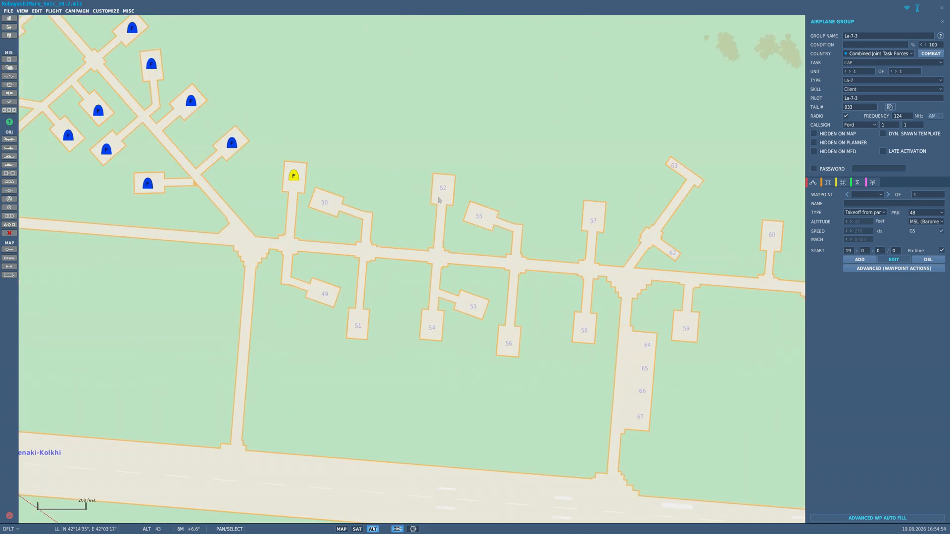
left_click(444, 192)
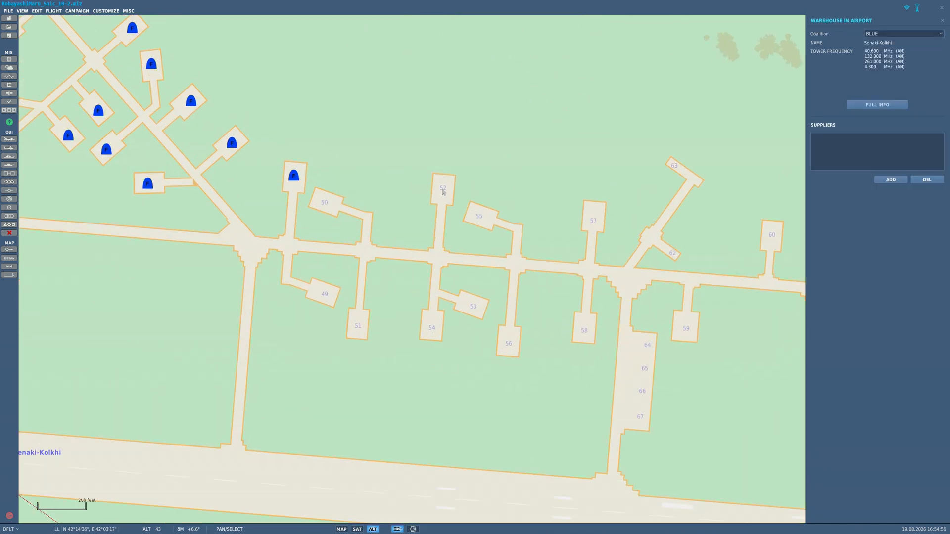
left_click(443, 193)
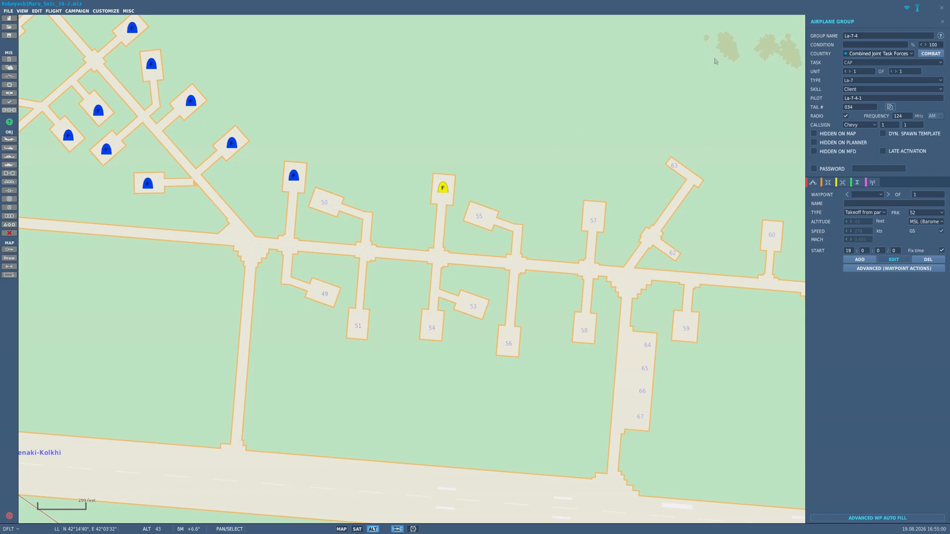
scroll(148, 312, "down", 5)
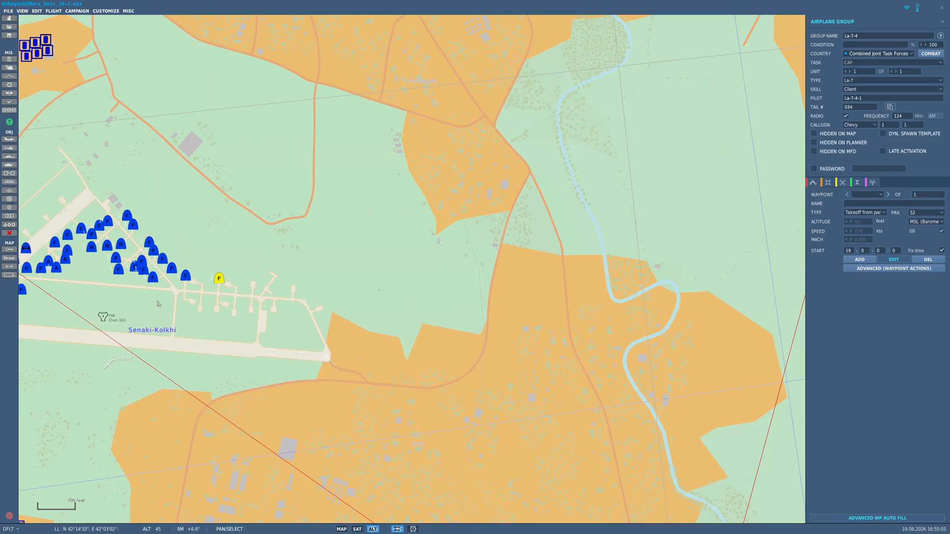
scroll(349, 247, "up", 8)
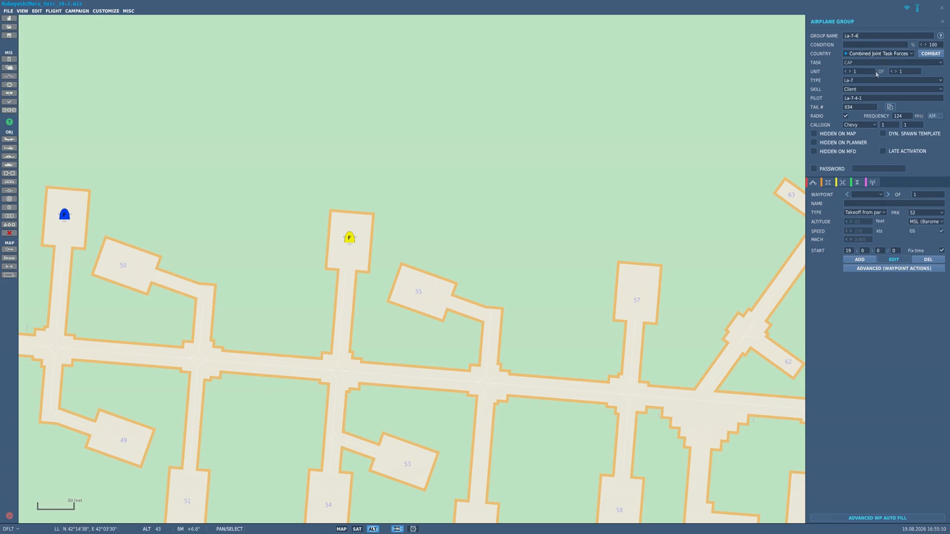
- Change the client aircraft at parking spot 52 to an F-100D, name its group and pilot F-100D-1, and choose its takeoff type
left_click(940, 81)
scroll(924, 119, "up", 8)
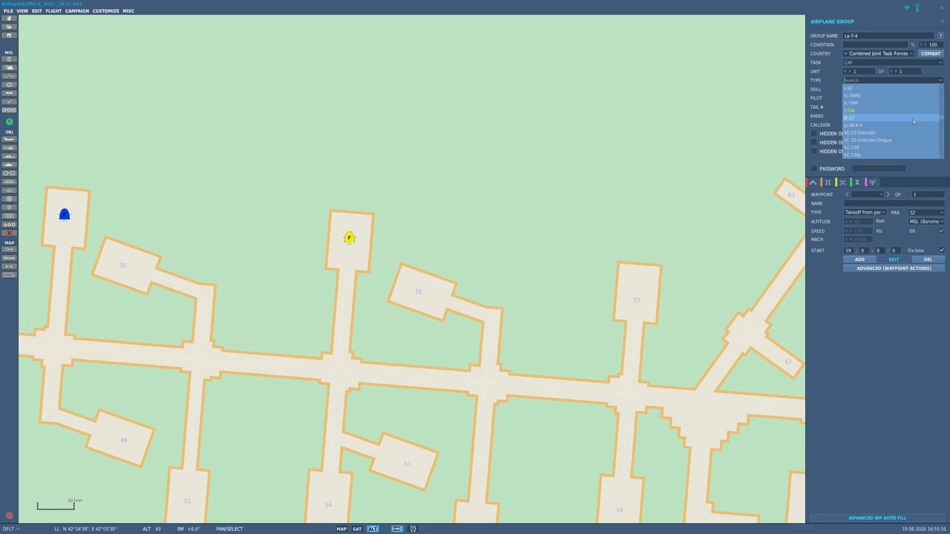
scroll(914, 121, "up", 3)
scroll(914, 121, "up", 2)
left_click(906, 103)
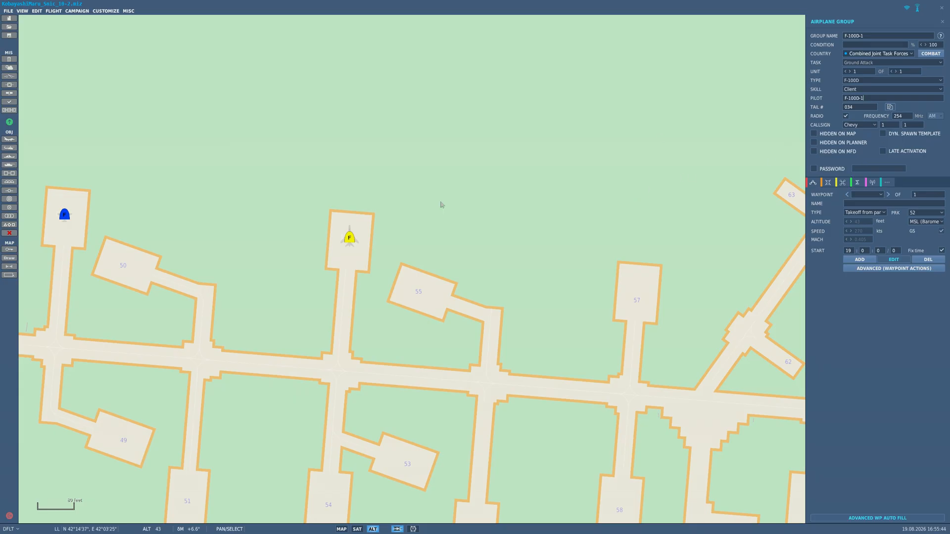
left_click(864, 214)
left_click(867, 250)
- Preview the F-100D's paint schemes, starting from the 111.Filo 'Panter' livery, and return to the Default scheme
left_click(828, 182)
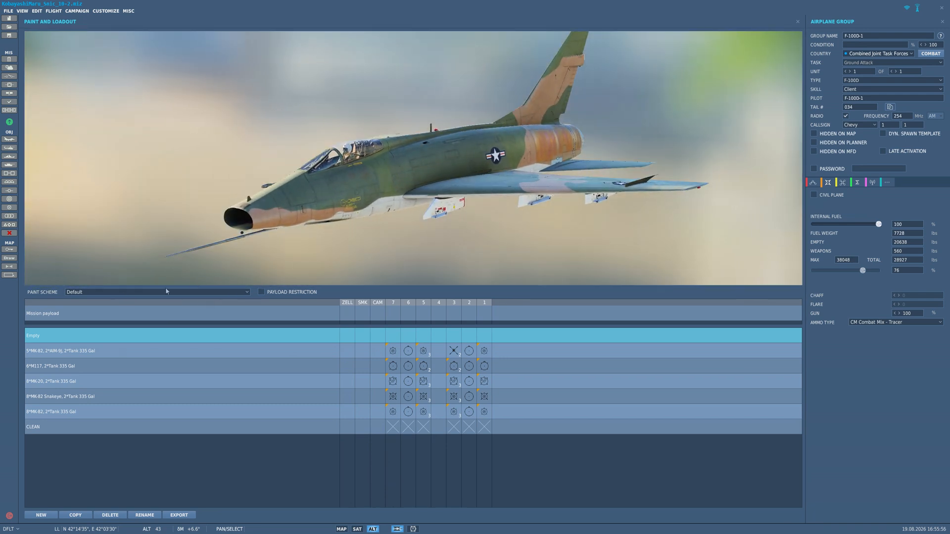
left_click(128, 293)
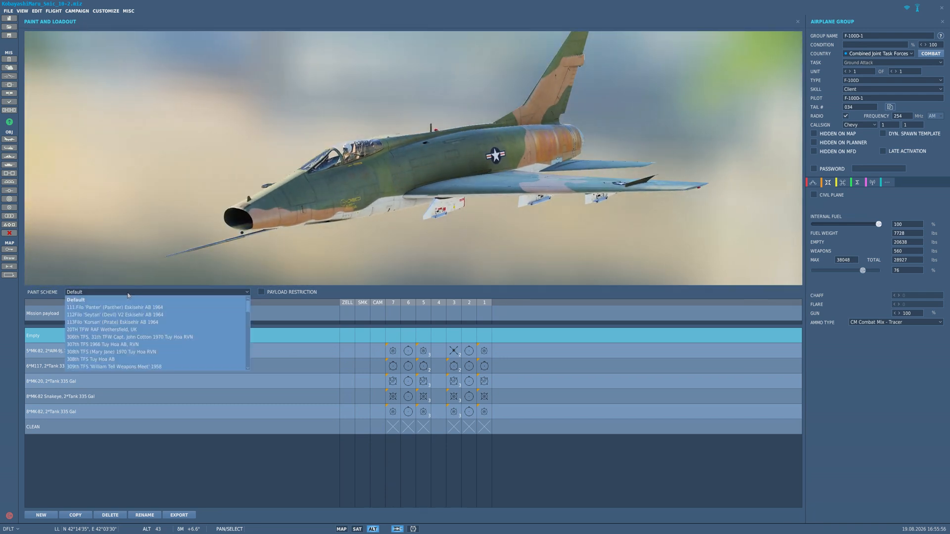
left_click(128, 306)
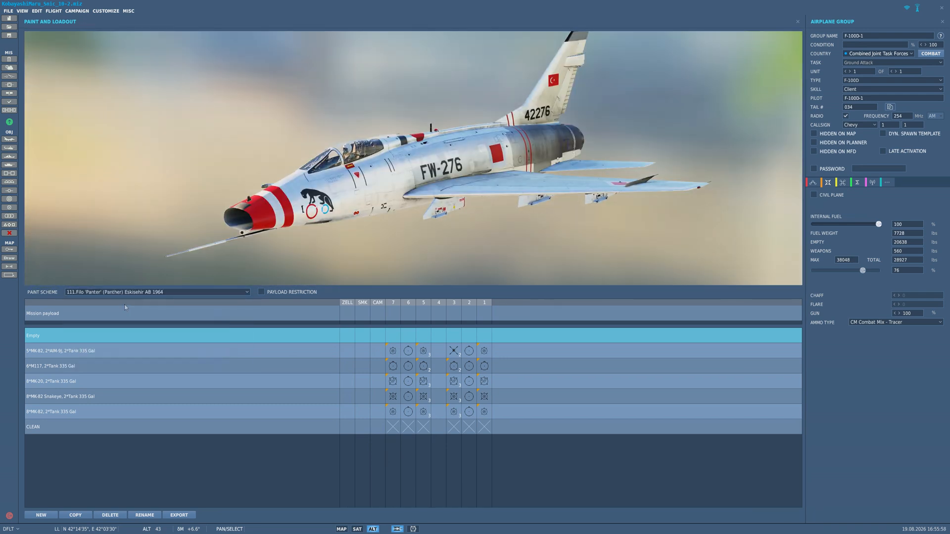
key("Down")
key("Down")
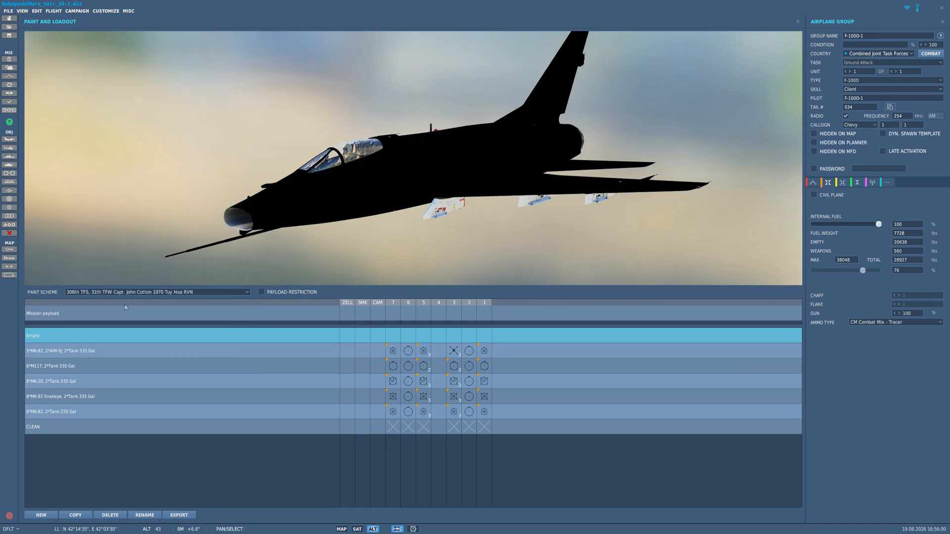
key("Down")
key("Down")
key("Down")
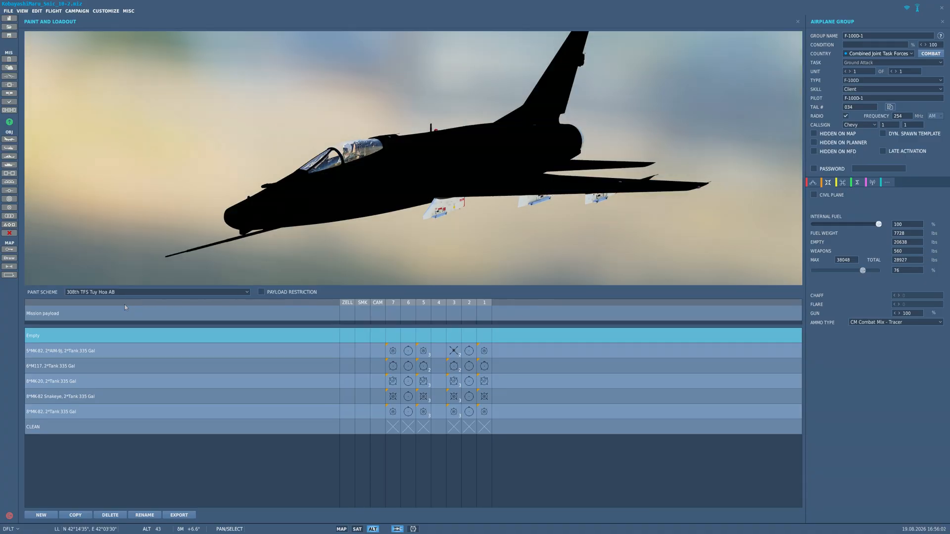
key("Down")
key("Down")
key("Down")
key("Down")
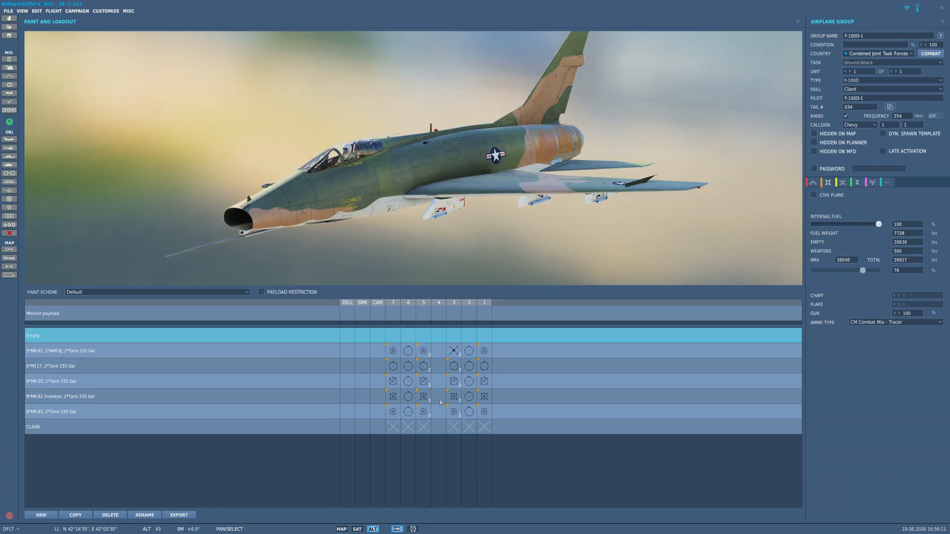
- Examine the stores available for pylon 7, the ZELL station and the smoke station in the mission payload
right_click(391, 319)
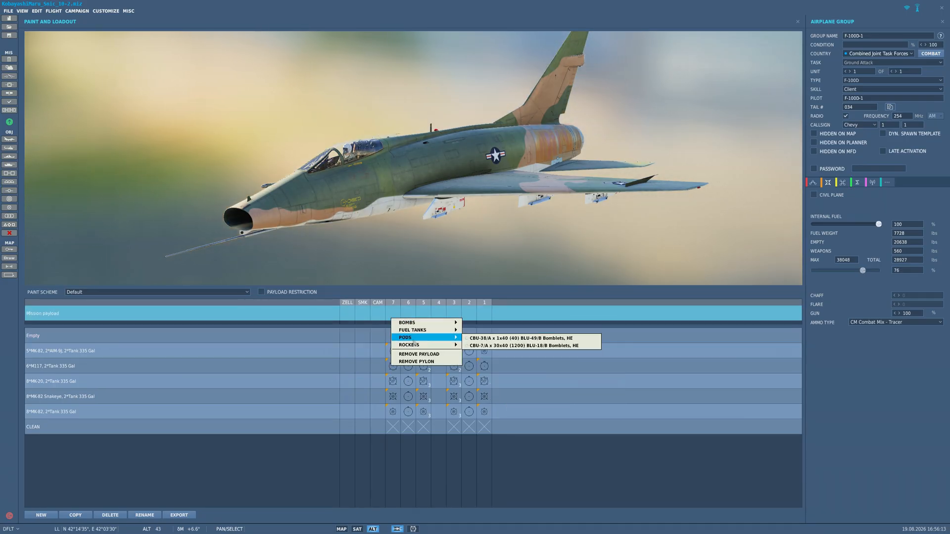
mouse_move(433, 323)
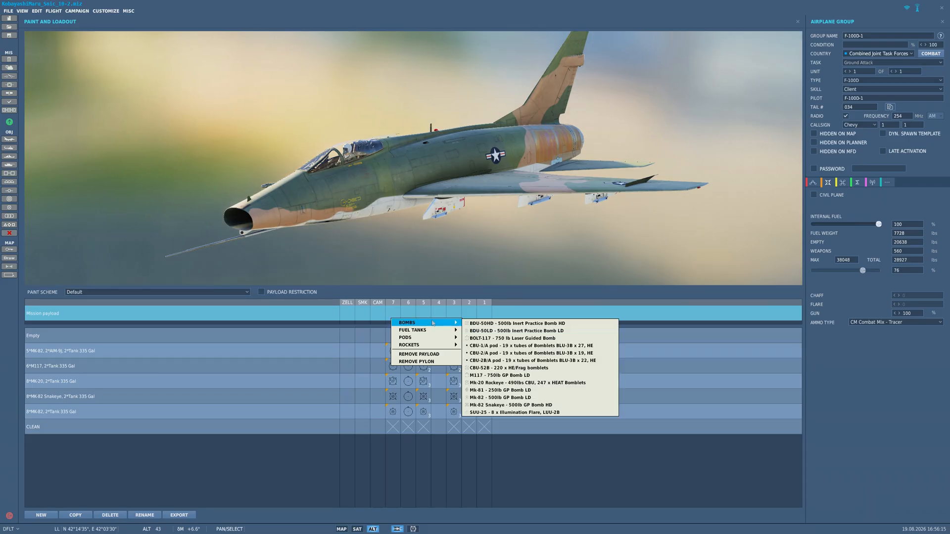
right_click(353, 315)
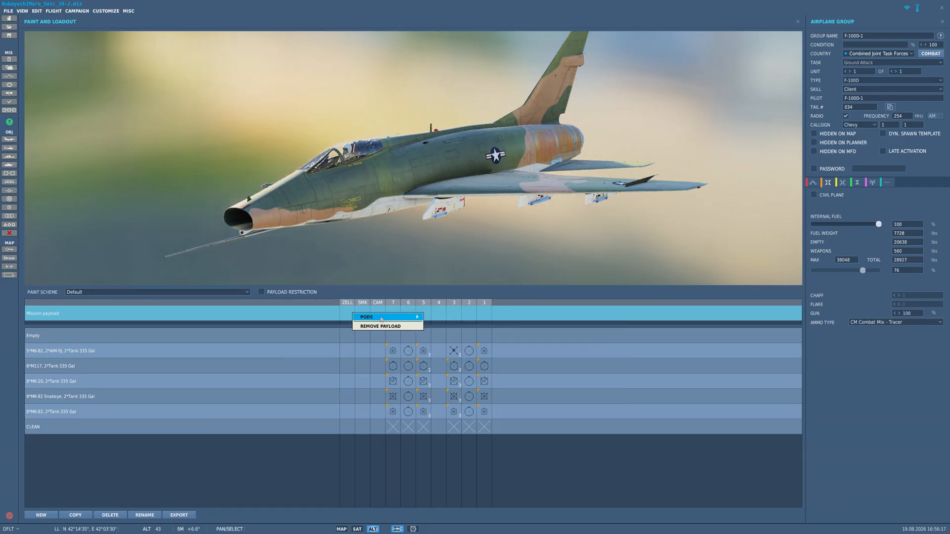
right_click(364, 310)
mouse_move(386, 314)
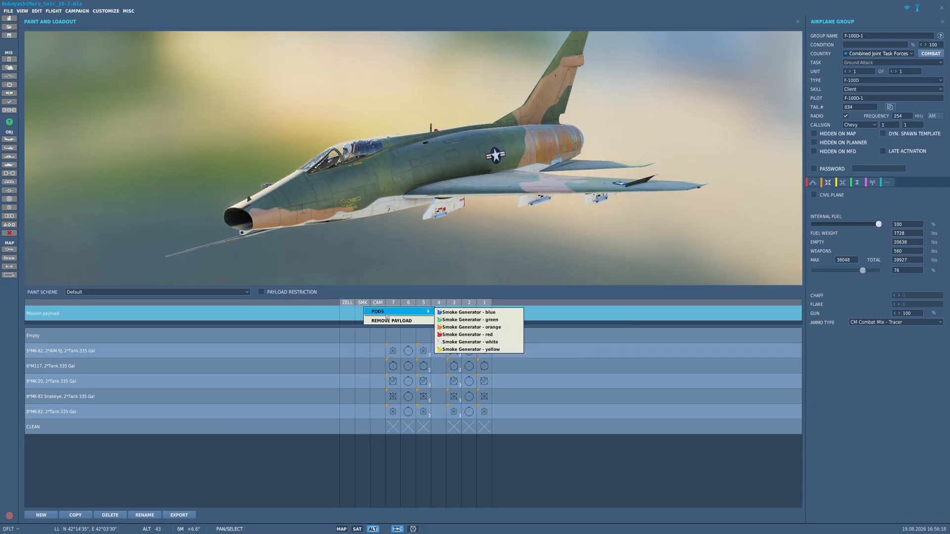
left_click(410, 294)
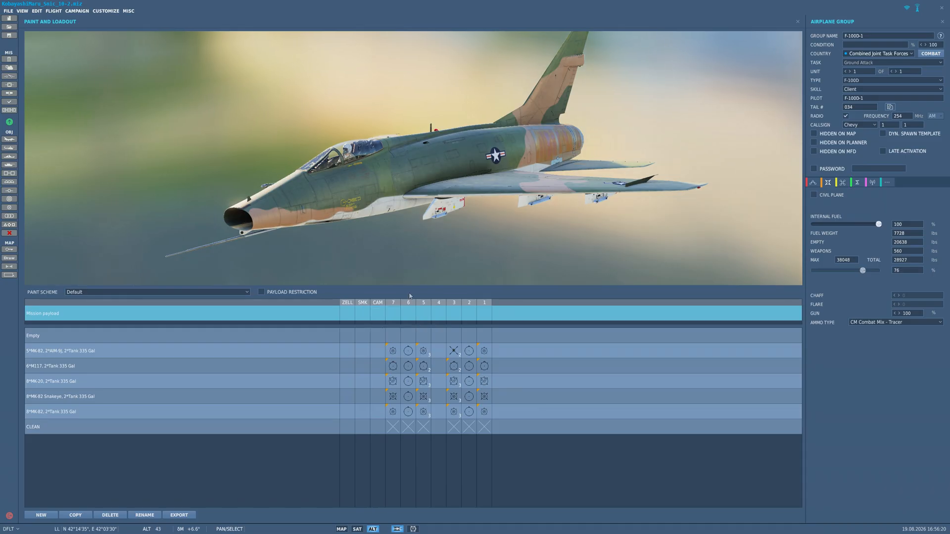
- Mount the Strike Camera Pod on the F-100D's CAM station
right_click(381, 314)
mouse_move(438, 315)
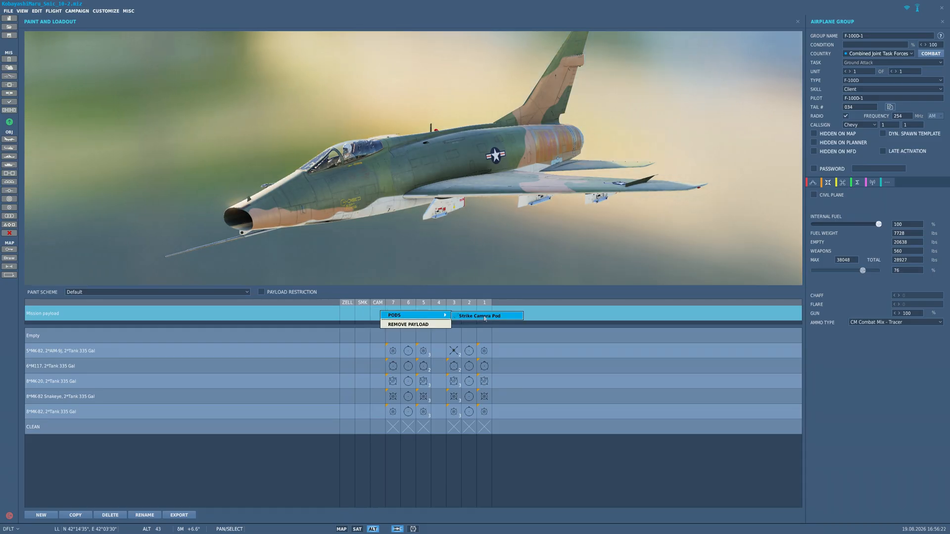
left_click(485, 317)
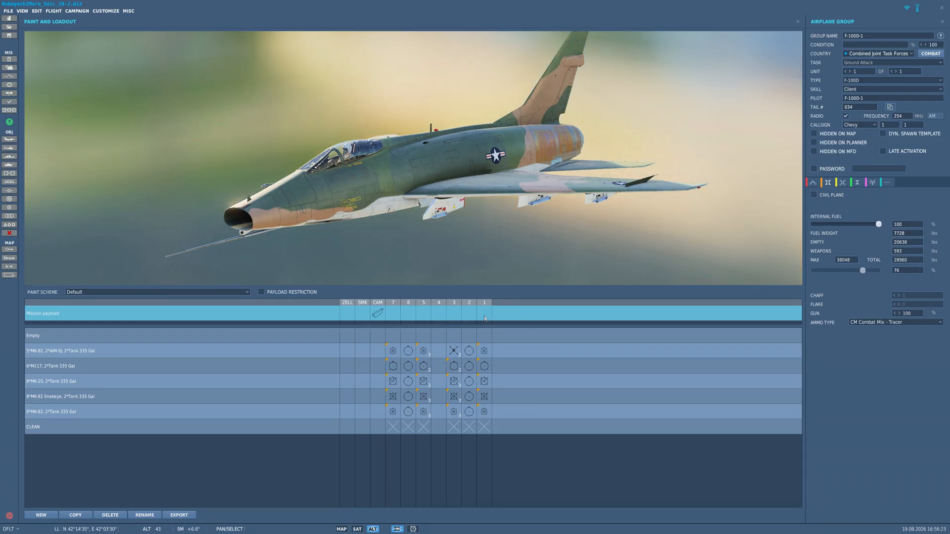
- Examine the store options for pylons 7, 6 and 4 while viewing the F-100D from the front
right_click(394, 317)
mouse_move(447, 341)
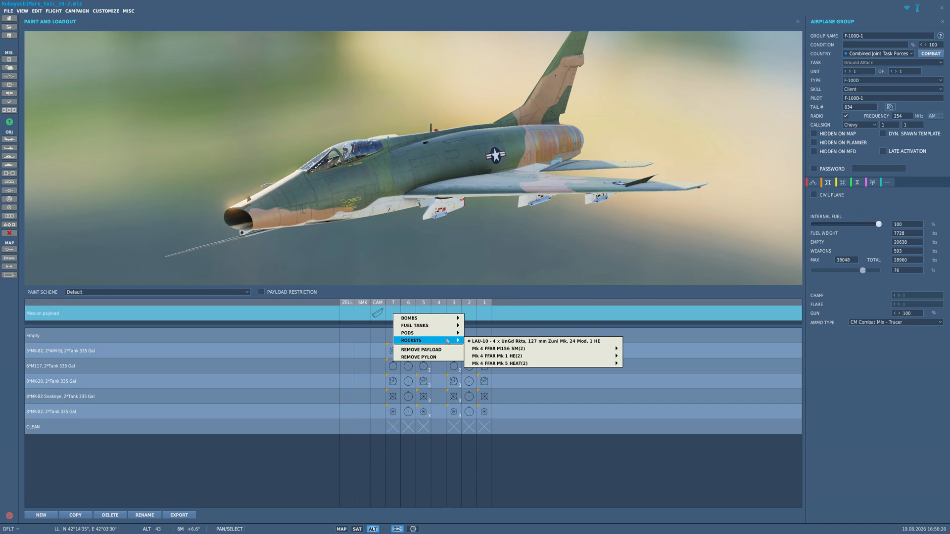
left_click(407, 295)
right_click(409, 315)
left_click_drag(403, 166, 458, 179)
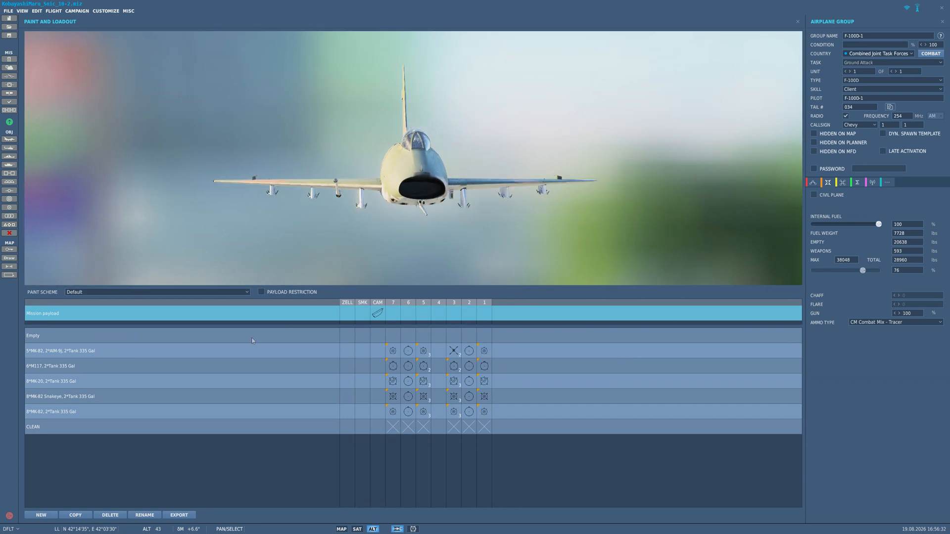
mouse_move(411, 201)
left_mouse_down()
mouse_move(416, 166)
mouse_move(404, 208)
mouse_move(406, 191)
left_mouse_up()
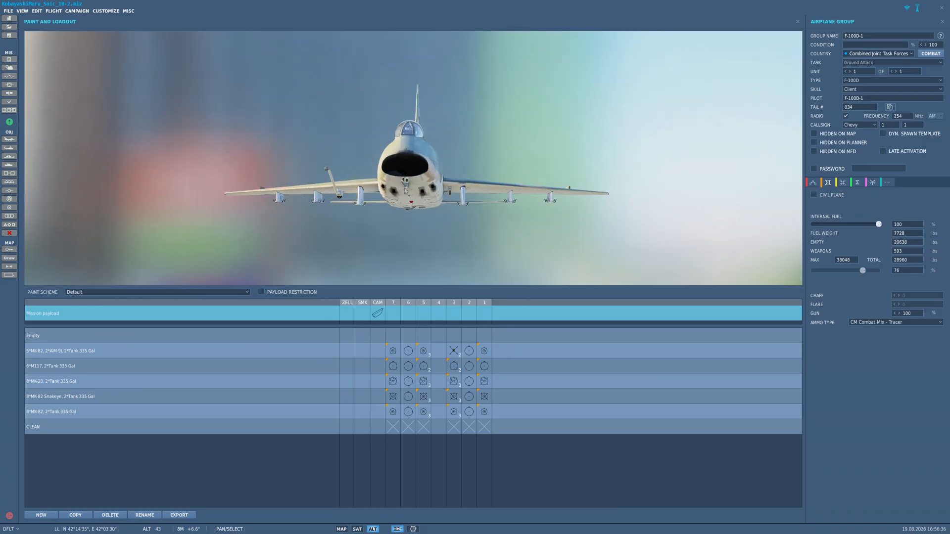
left_click(415, 312)
left_click(438, 291)
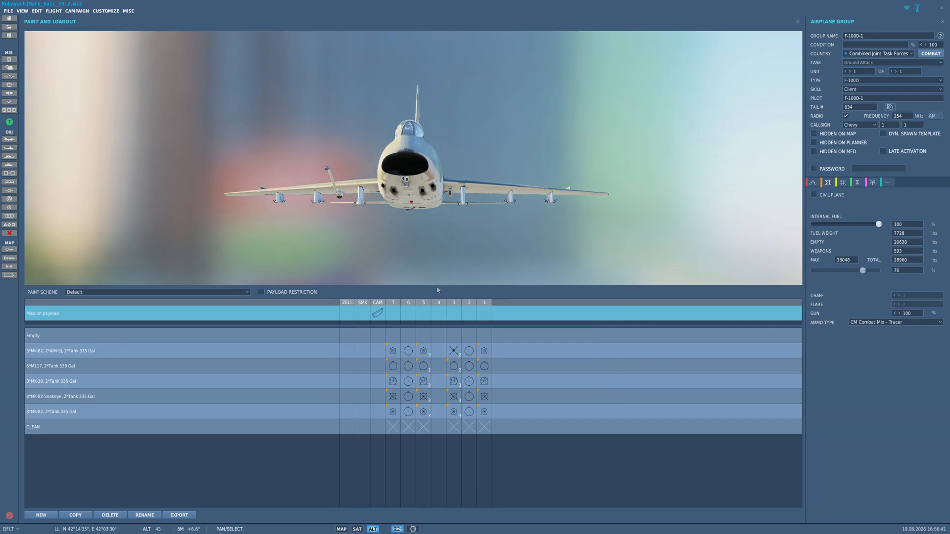
left_click(435, 312)
left_click(447, 291)
left_click(437, 317)
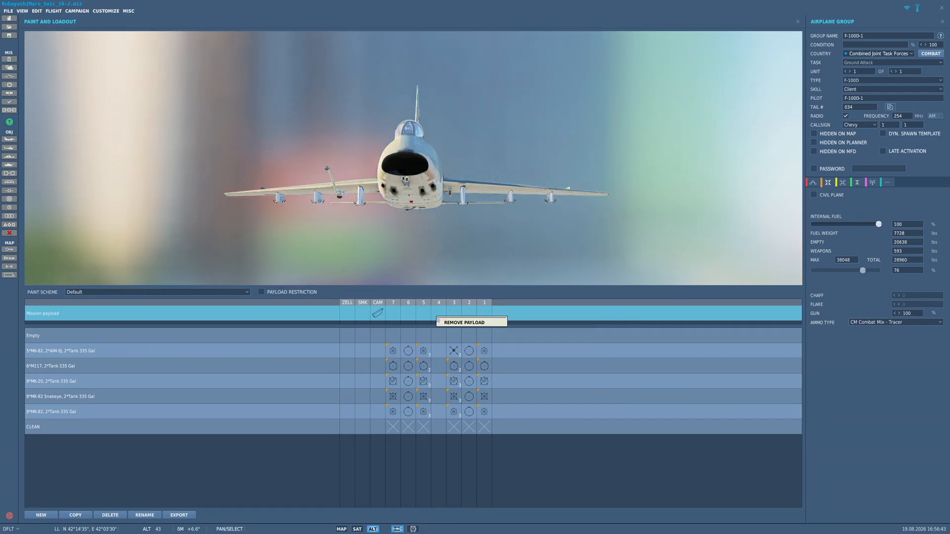
left_click(438, 319)
left_click(437, 314)
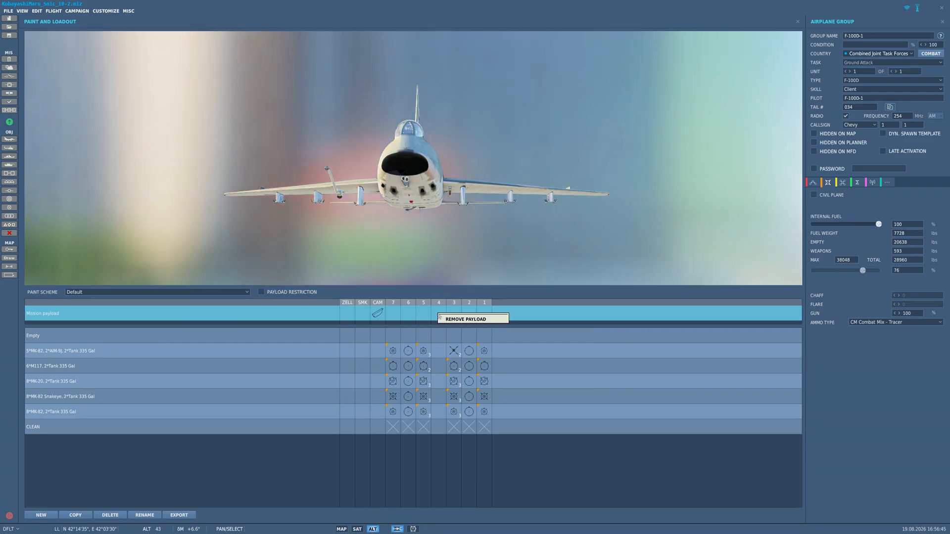
left_click(441, 299)
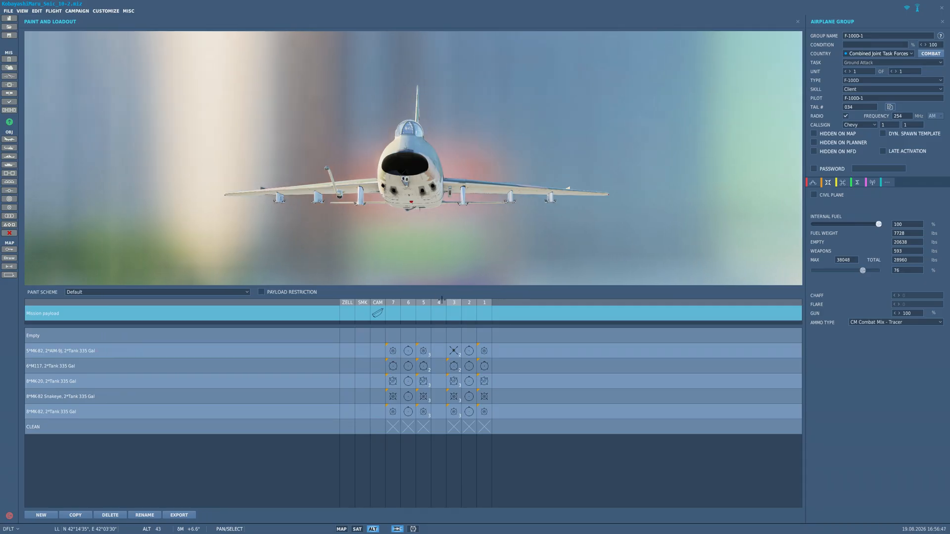
- Load two AIM-9P Sidewinders from the LAU-138 options on pylon 3
left_click(454, 311)
mouse_move(472, 313)
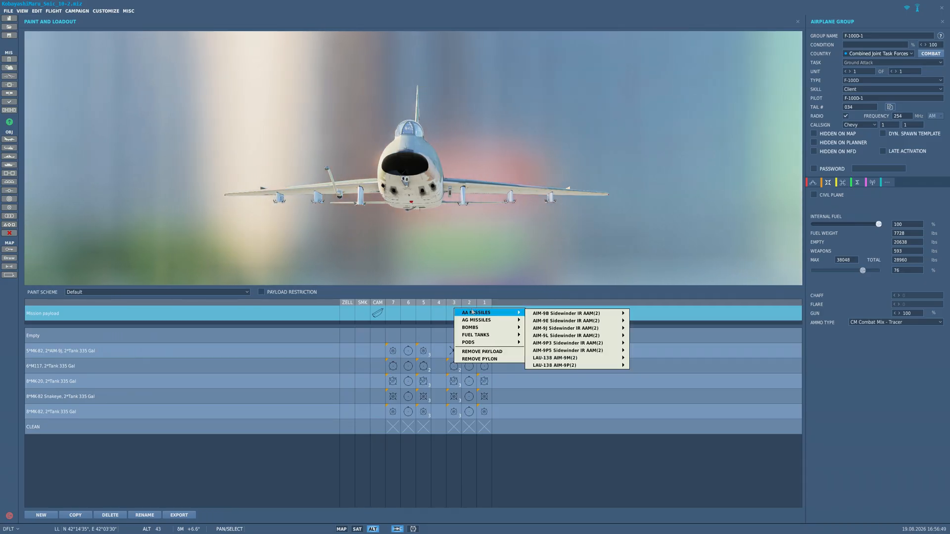
mouse_move(592, 365)
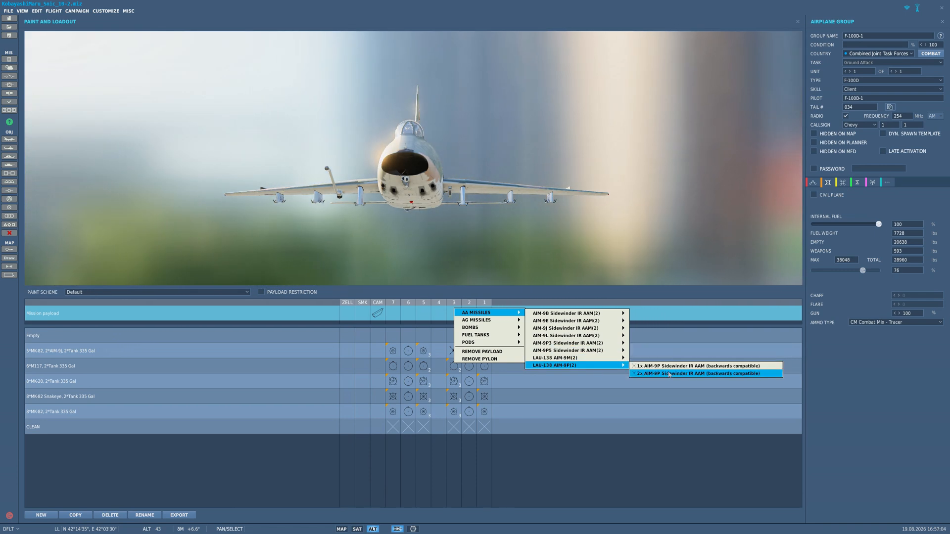
left_click(669, 374)
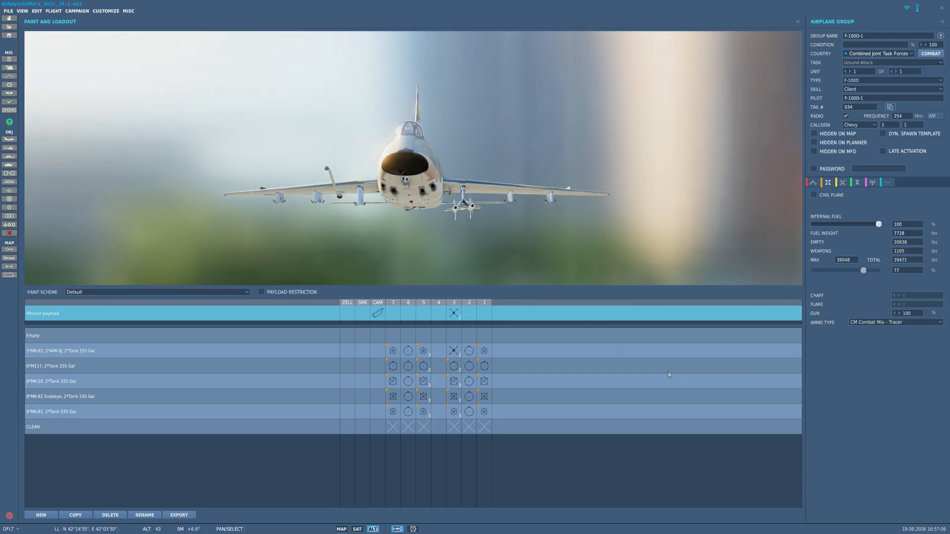
- Check the store options for pylons 2 and 1, and load two LAU-138 AIM-9P Sidewinders on pylon 5
right_click(474, 317)
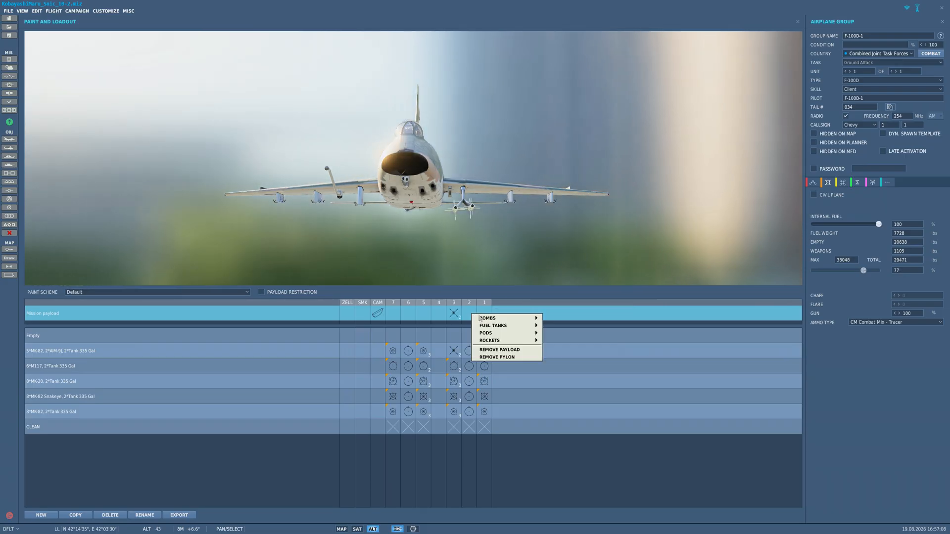
mouse_move(511, 341)
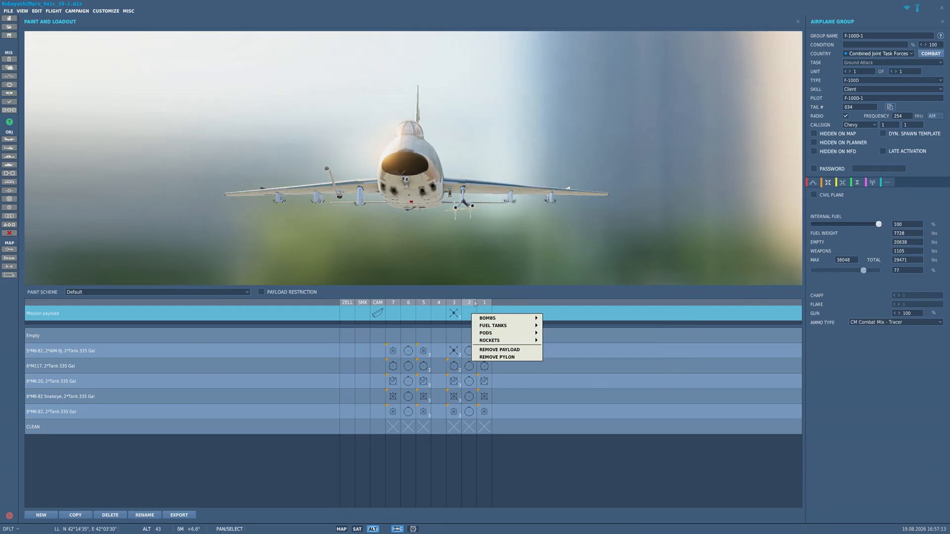
right_click(491, 317)
mouse_move(523, 336)
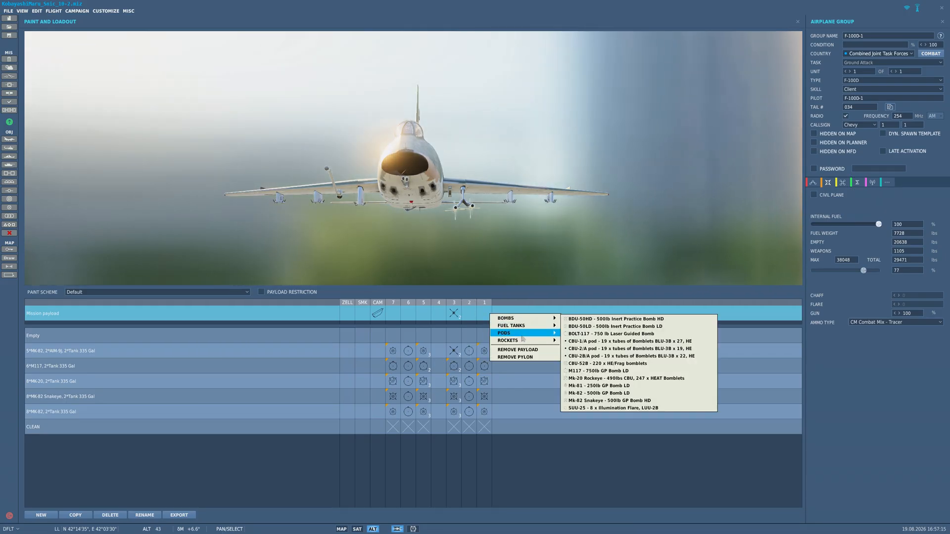
right_click(424, 318)
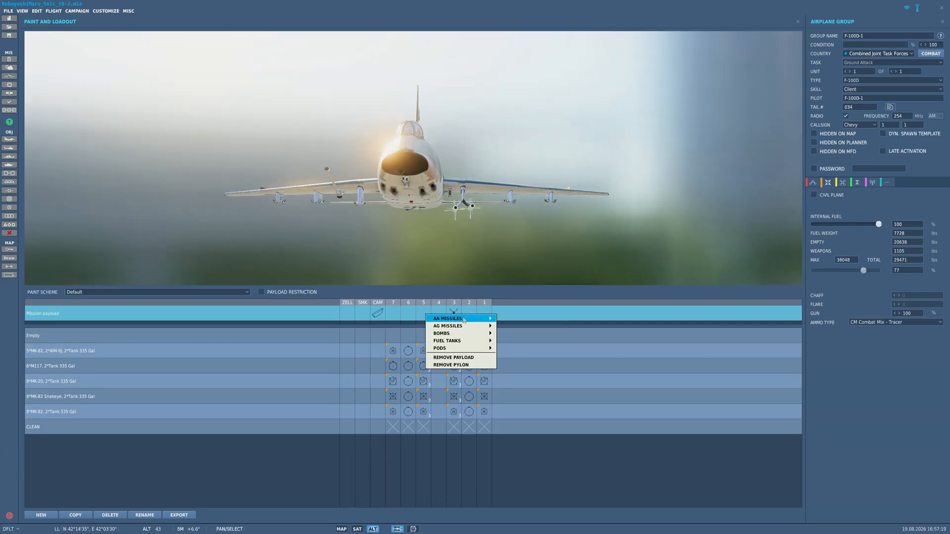
mouse_move(482, 318)
mouse_move(551, 356)
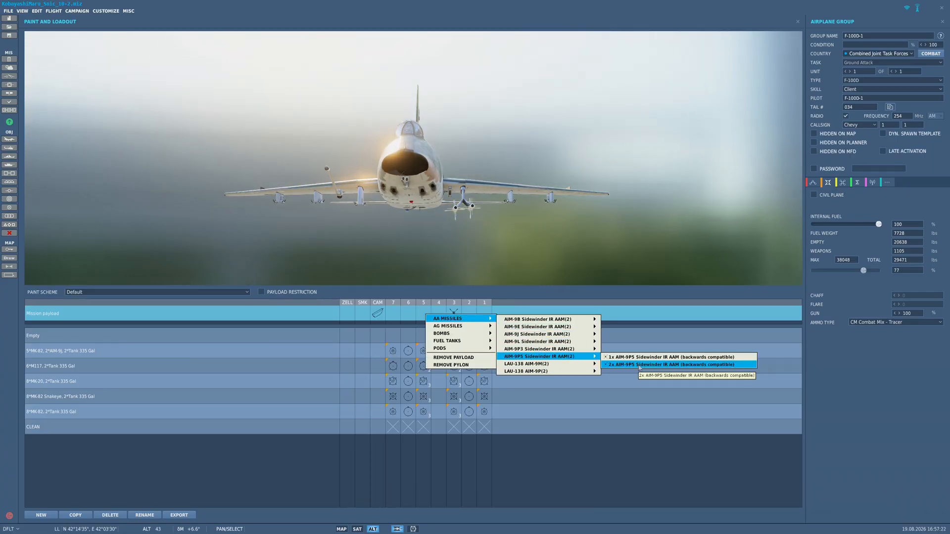
mouse_move(537, 374)
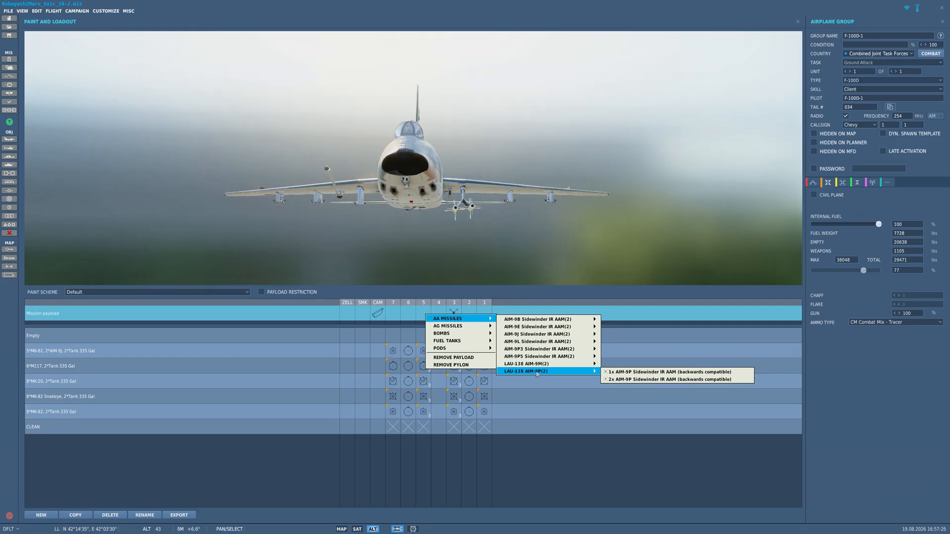
left_click(622, 381)
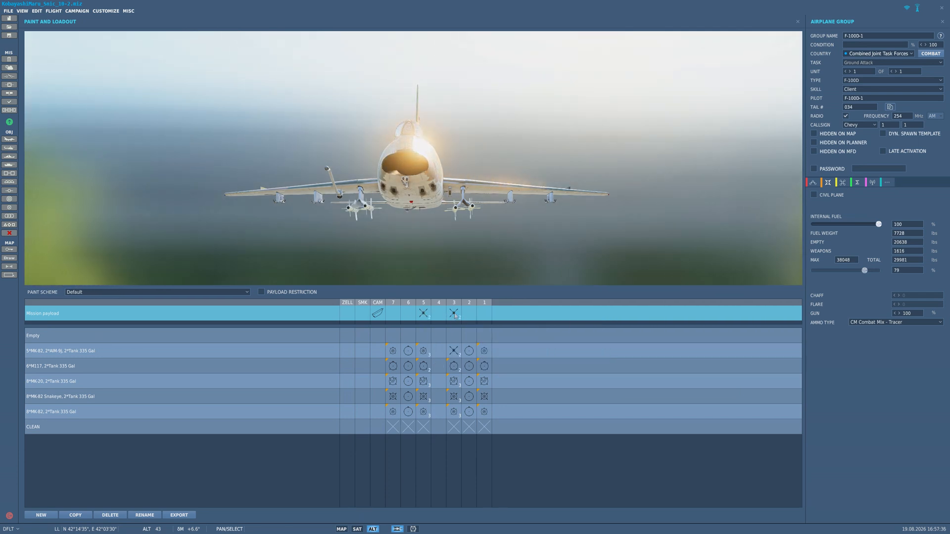
- Reselect the two-missile LAU-138 AIM-9P Sidewinder load on the F-100D's pylon 3
right_click(455, 316)
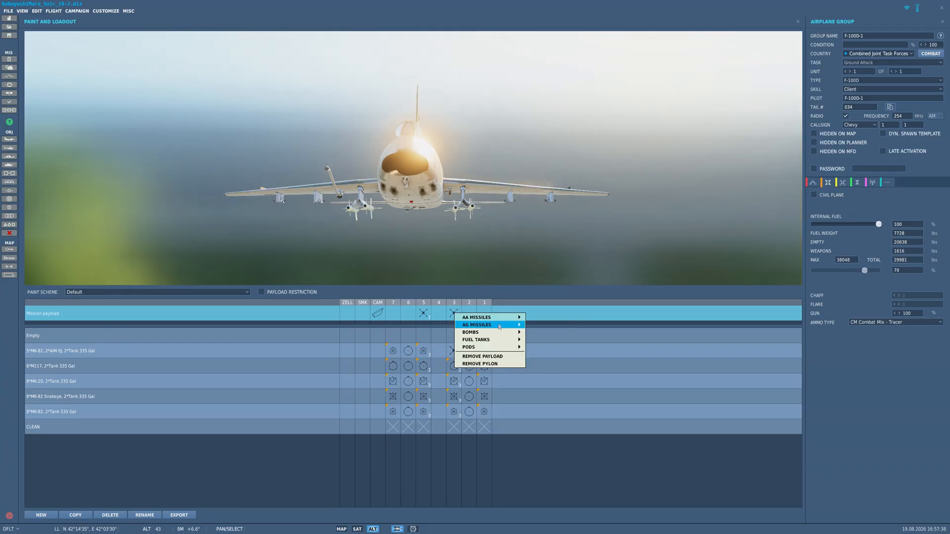
mouse_move(499, 319)
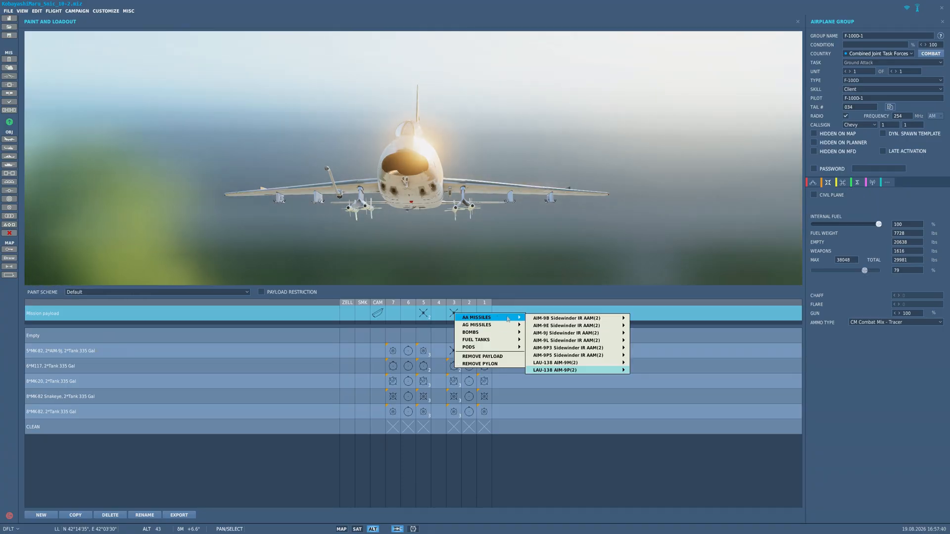
mouse_move(584, 370)
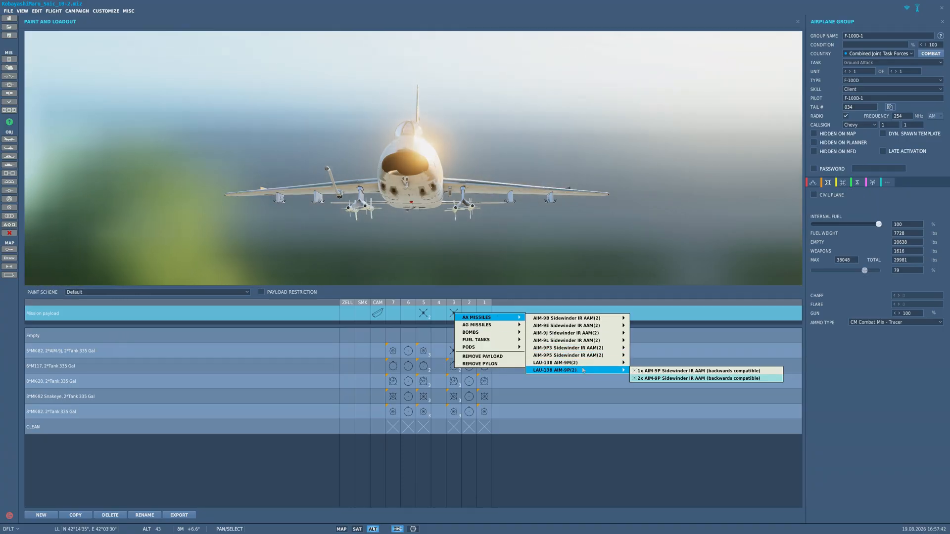
left_click(698, 378)
- Load a LAU-68 pod with seven 70 mm Mk 4 FFAR Mk 5 HEAT rockets on pylon 7
left_click_drag(362, 204, 368, 235)
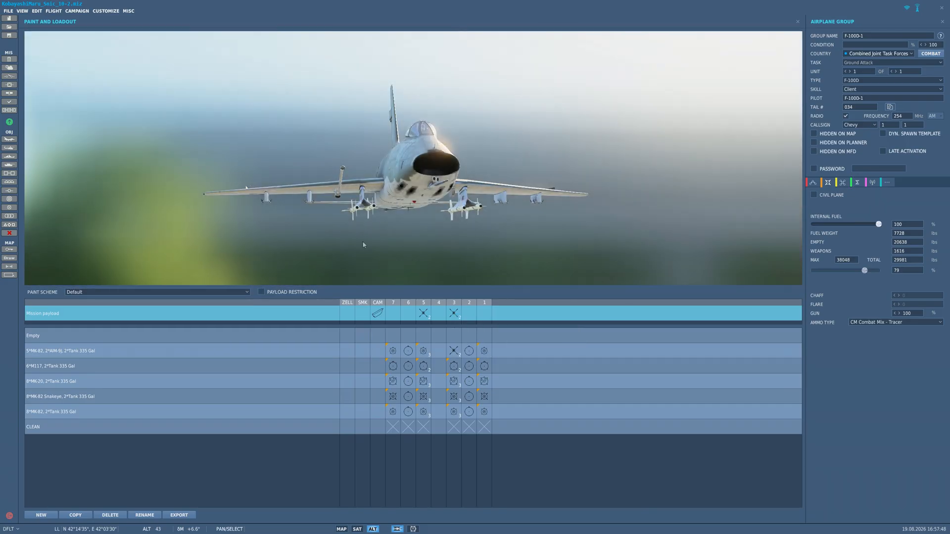
left_click(394, 312)
mouse_move(420, 336)
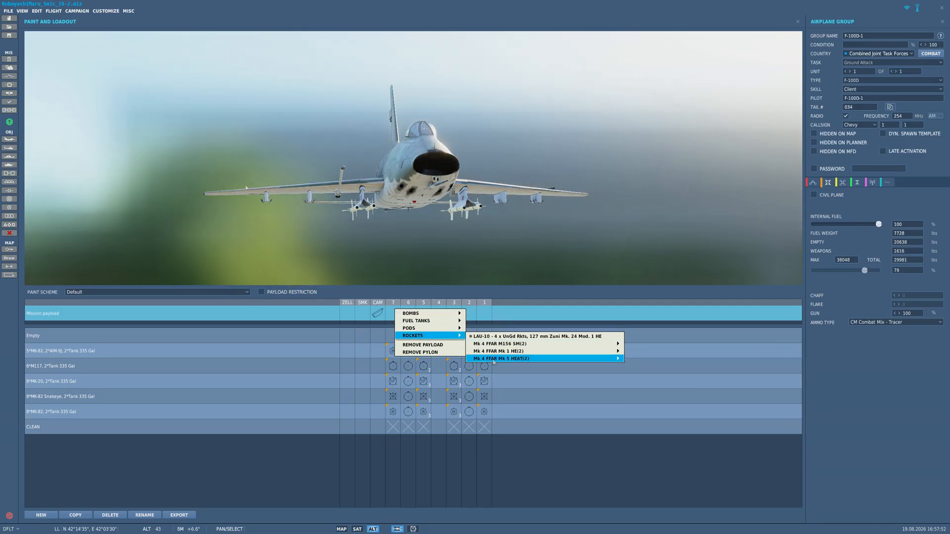
mouse_move(499, 362)
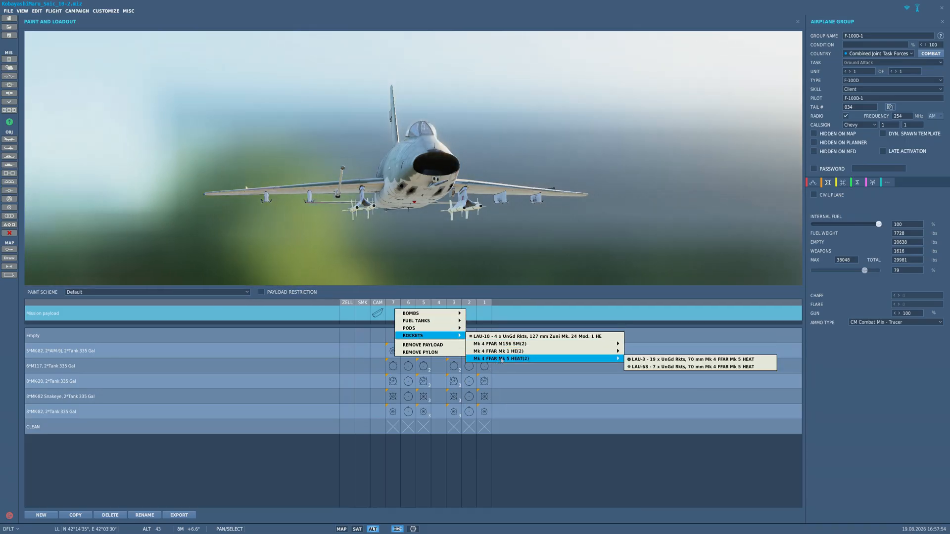
left_click(676, 367)
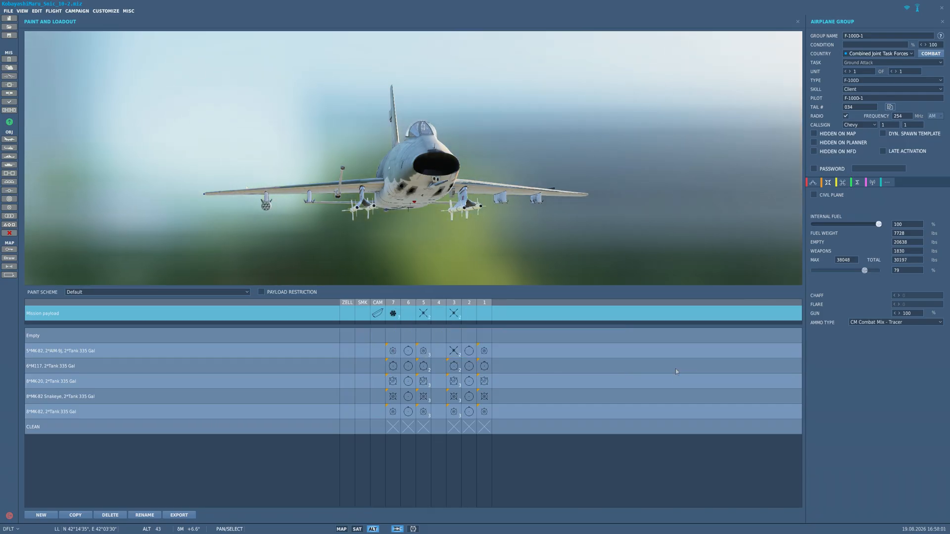
- Load a LAU-3 pod with 19 Mk 4 FFAR Mk 5 HEAT rockets on pylon 1
left_click(487, 320)
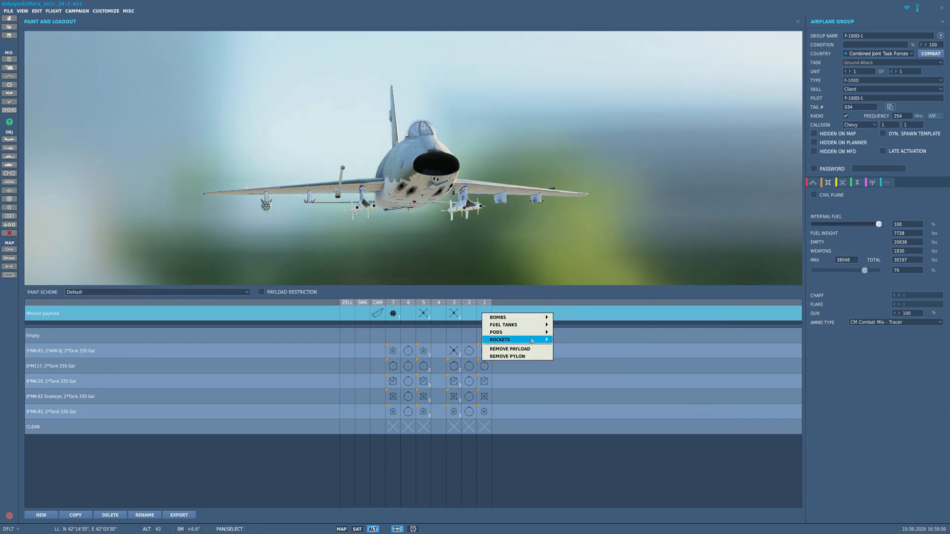
mouse_move(503, 332)
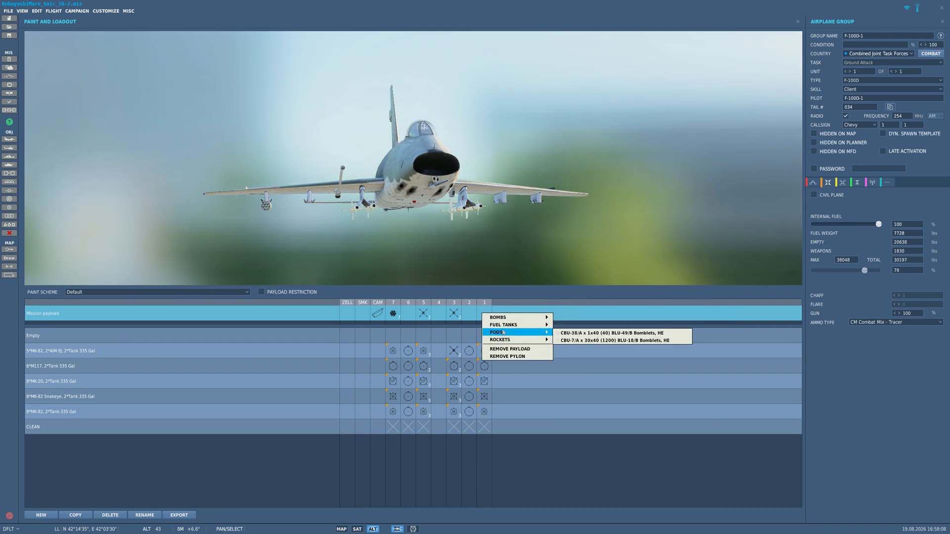
mouse_move(576, 347)
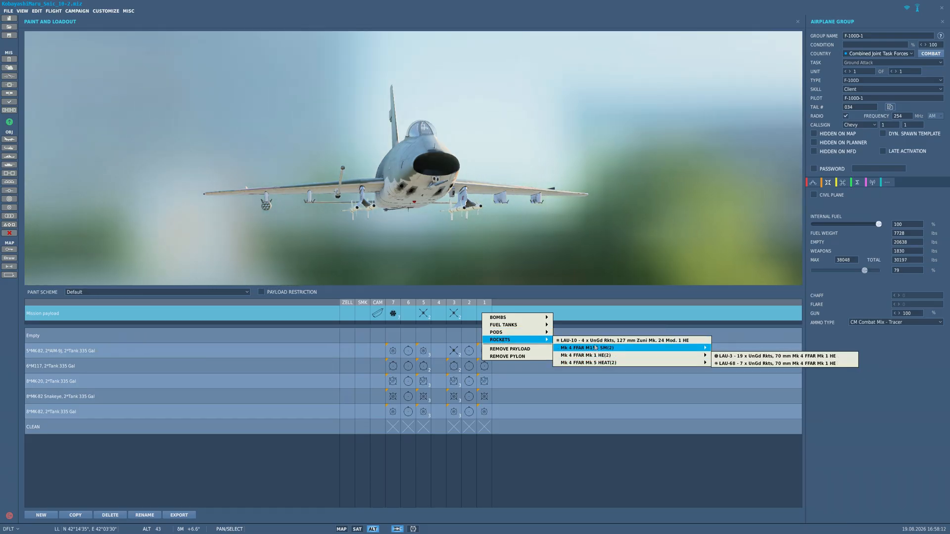
mouse_move(593, 363)
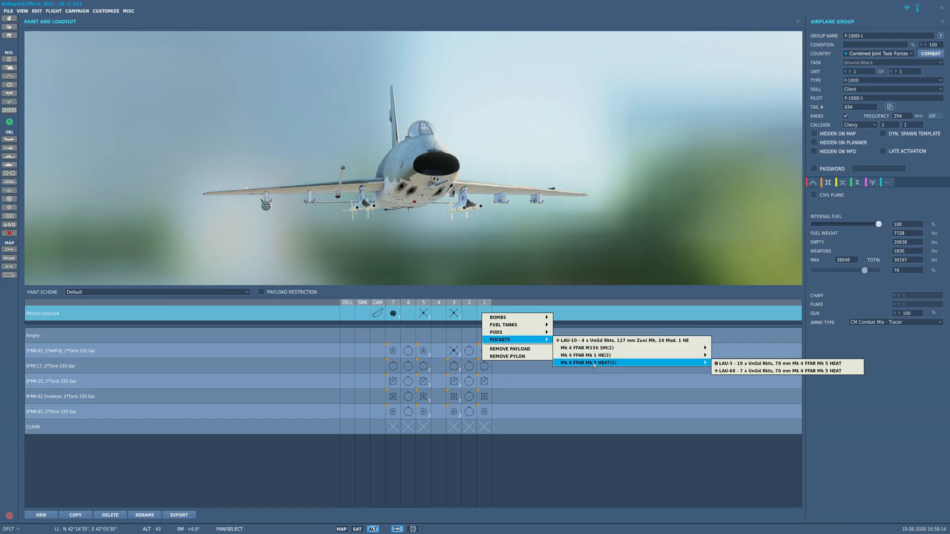
left_click(749, 364)
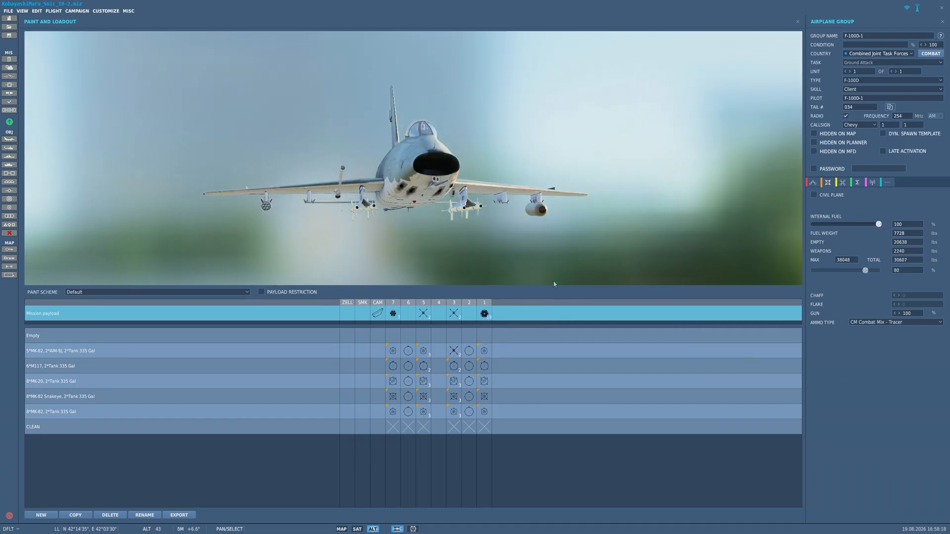
- Replace the rocket pod on pylon 1 with a LAU-68 carrying seven Mk 4 FFAR Mk 5 HEAT rockets
right_click(485, 313)
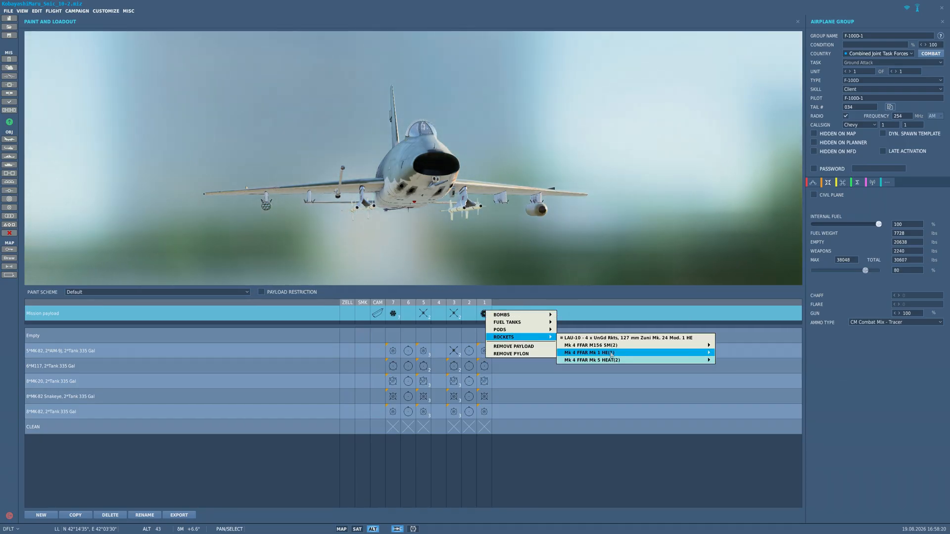
mouse_move(613, 353)
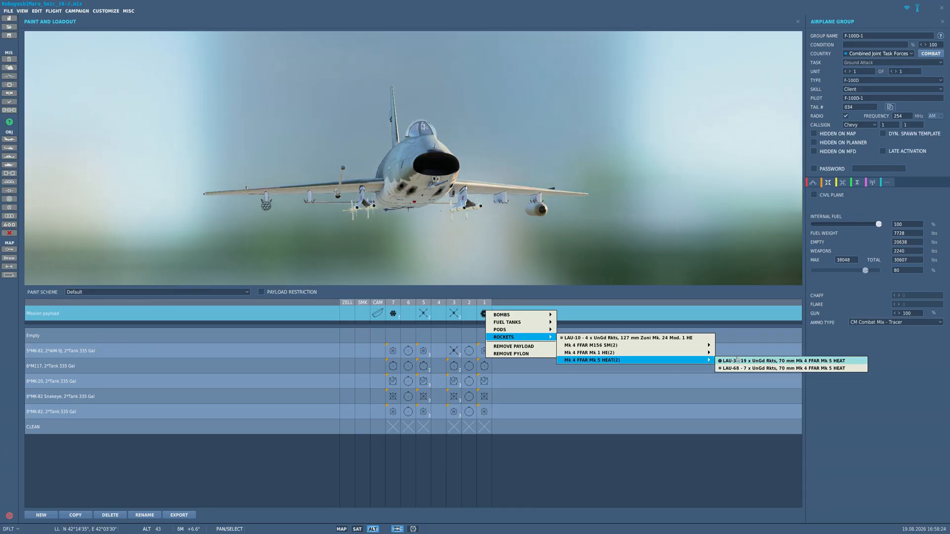
left_click(750, 369)
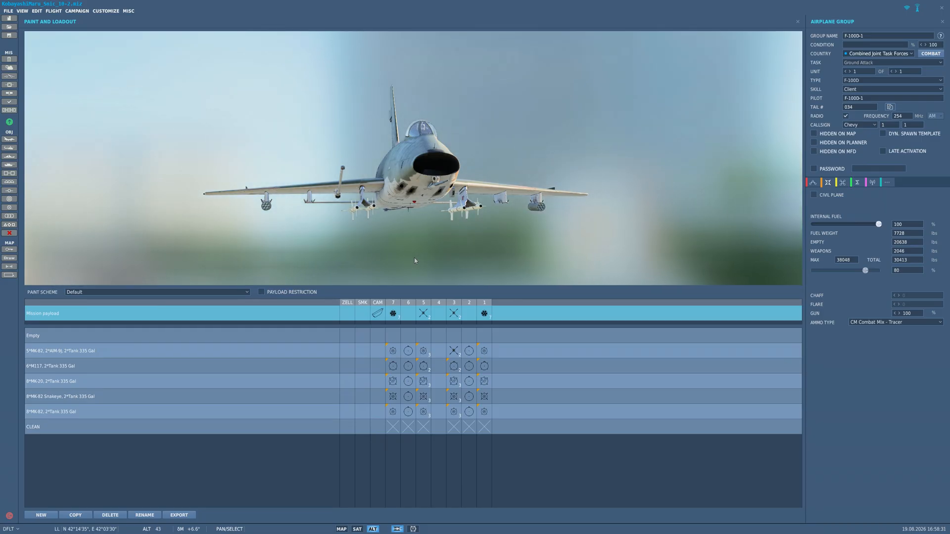
- Paste a copy of the F-100D group onto Senaki-Kolkhi parking spot 54 and set its pilot name to F-100D-2
left_click(809, 188)
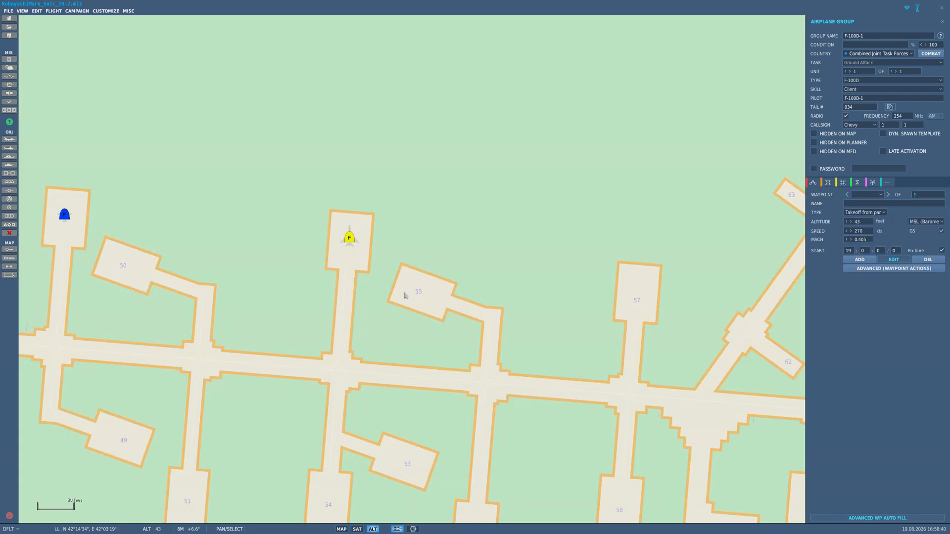
scroll(421, 293, "down", 2)
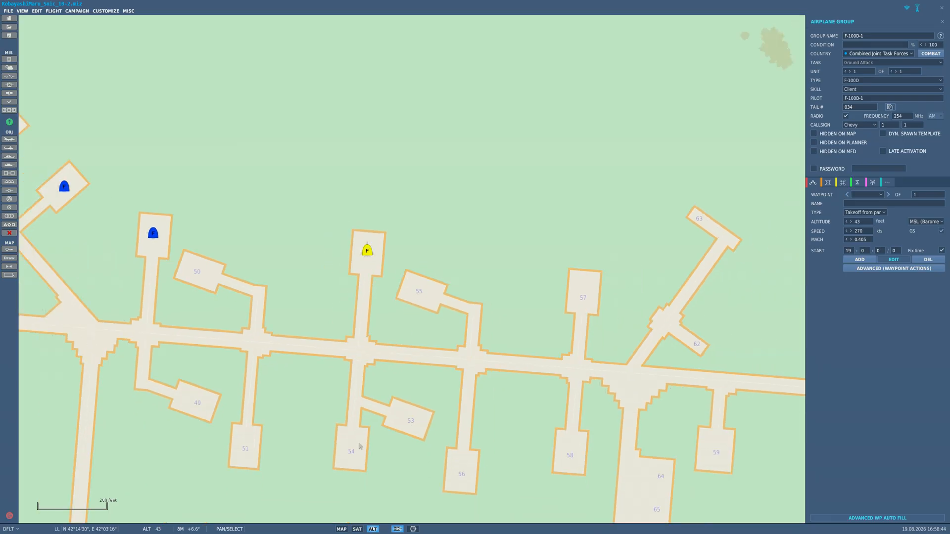
left_click(351, 454)
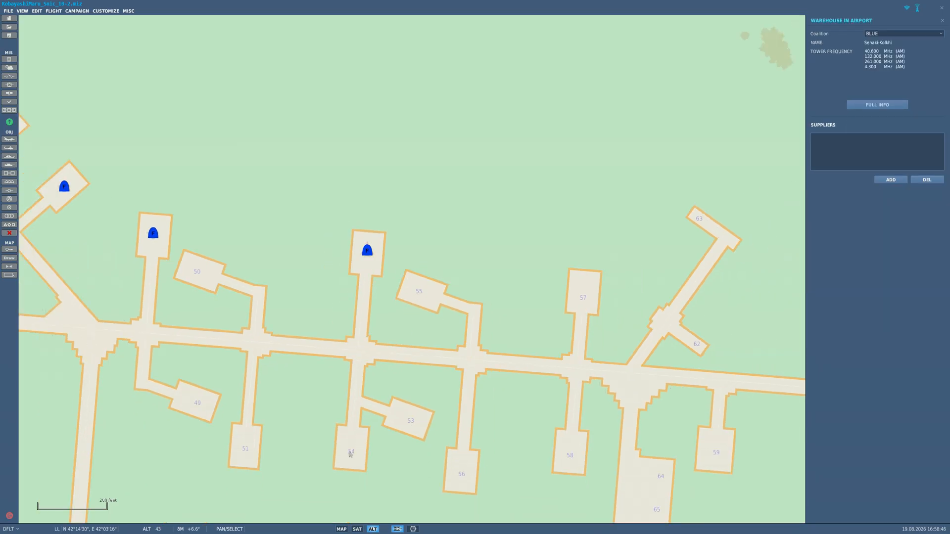
left_click(350, 455)
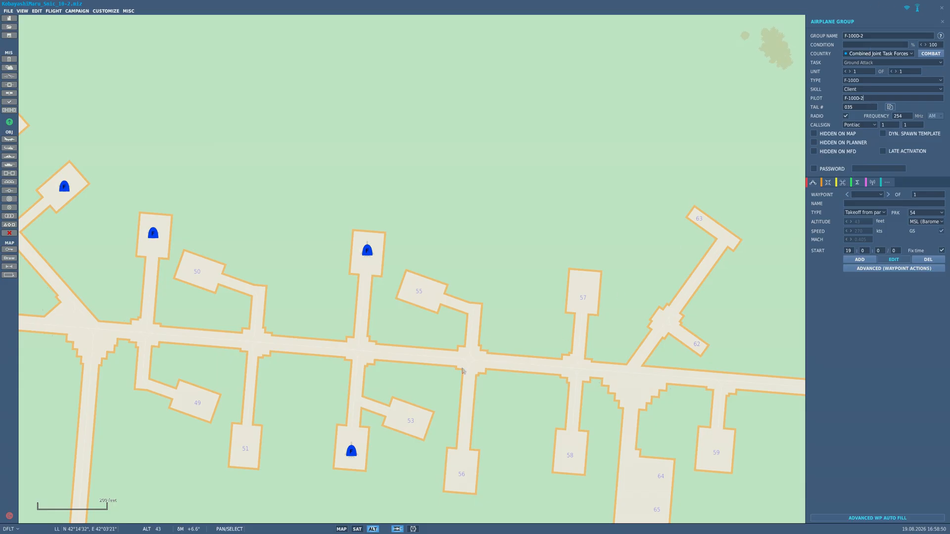
- Paste another F-100D group onto parking spot 53 and trim the -1 suffix from its pilot name
left_click(412, 425)
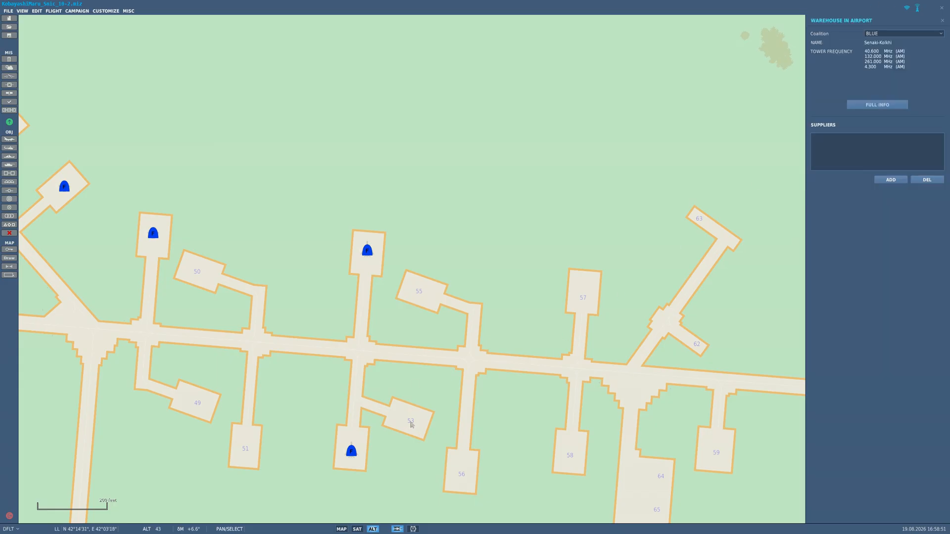
left_click(412, 425)
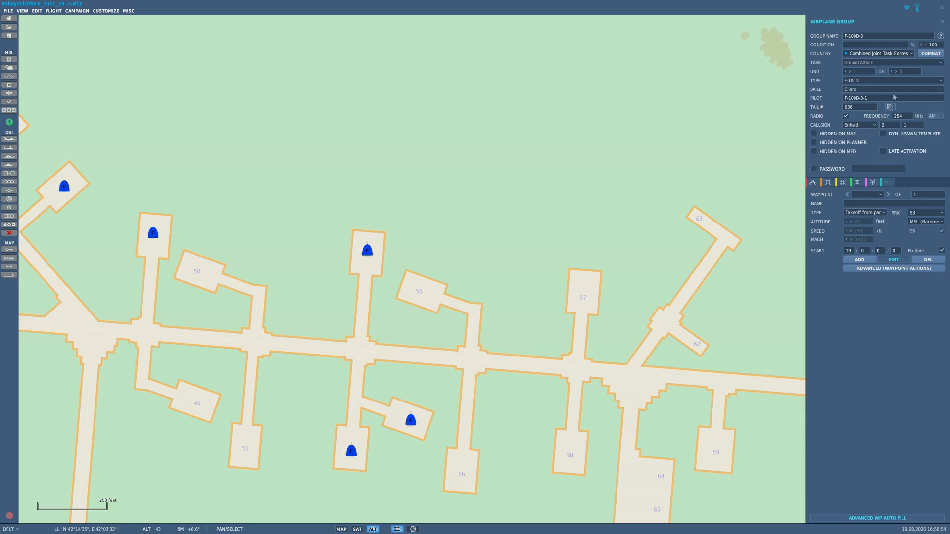
left_click(890, 106)
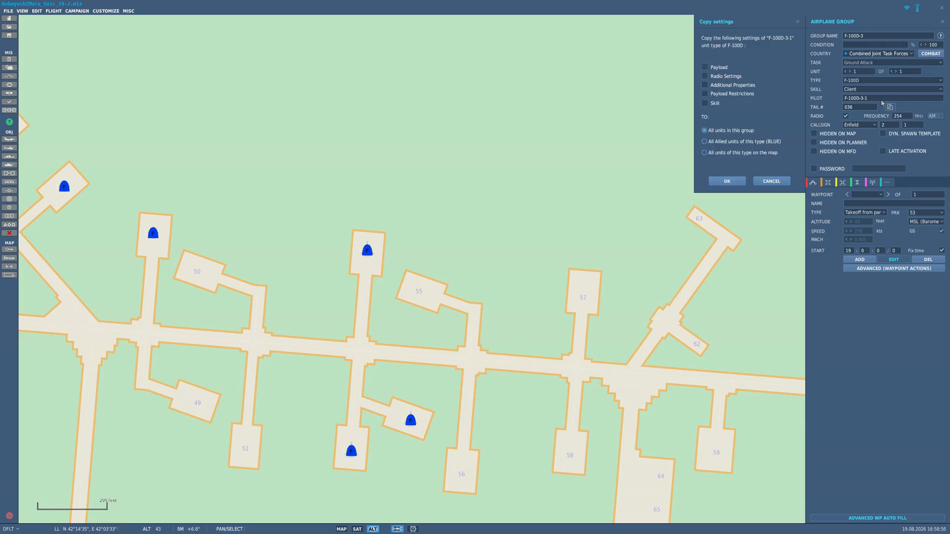
left_click(886, 108)
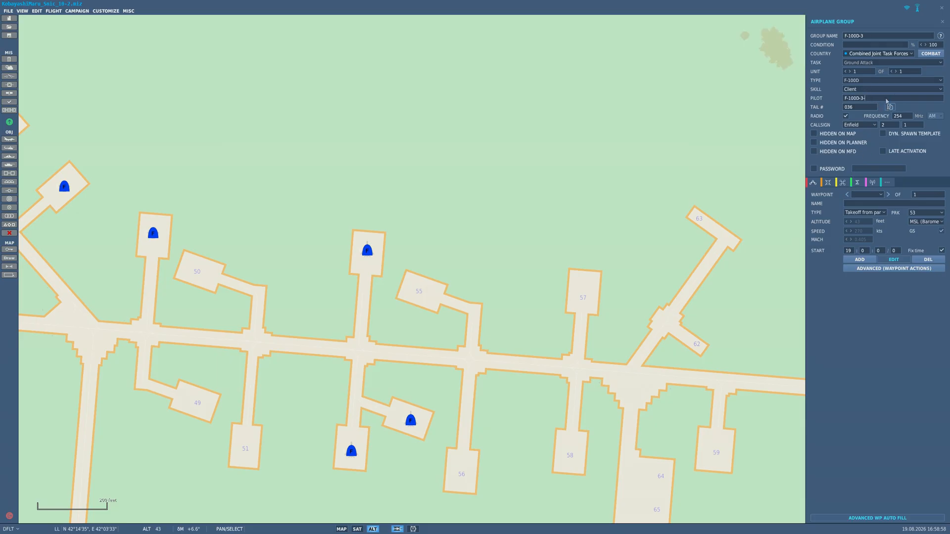
left_click(695, 198)
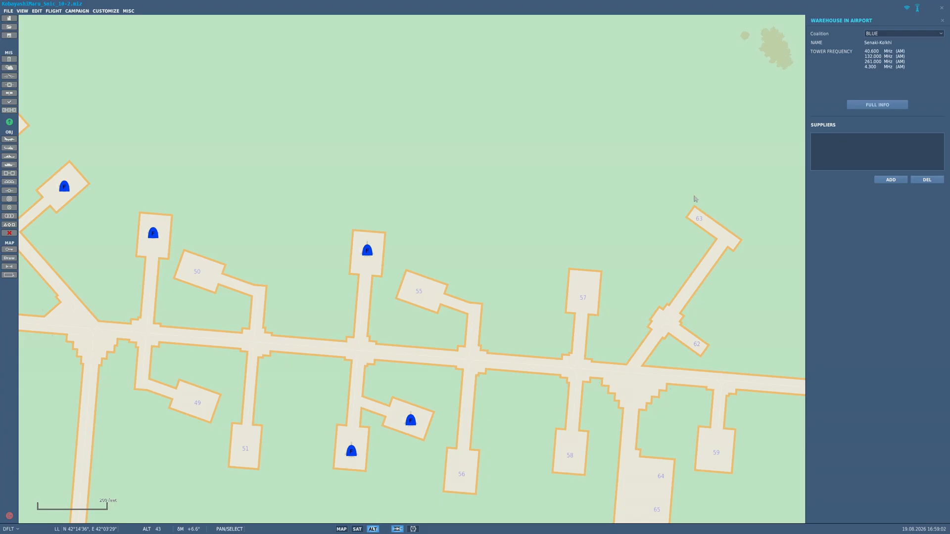
- Save the mission under the new file name KobayashiMaru_Snic_11.miz in the Sunday Funday folder
scroll(240, 317, "down", 10)
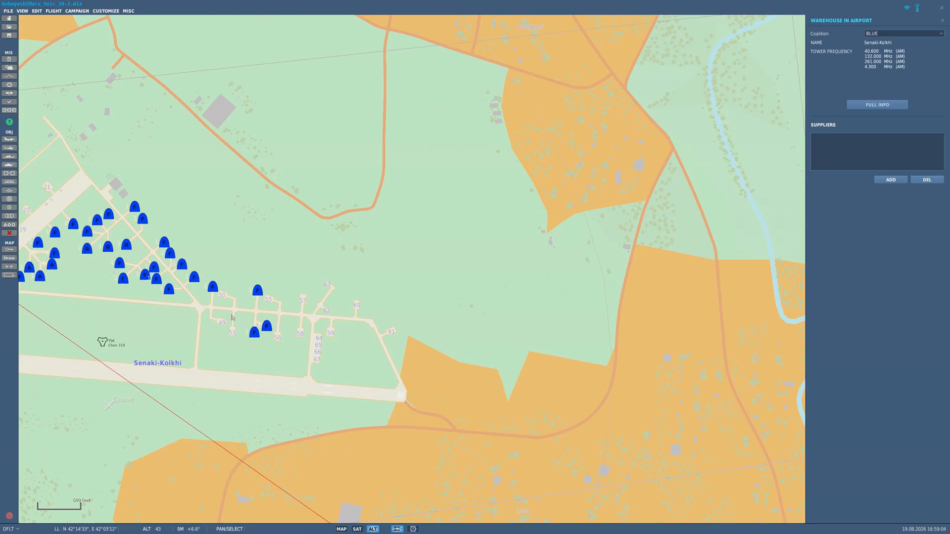
scroll(240, 317, "down", 12)
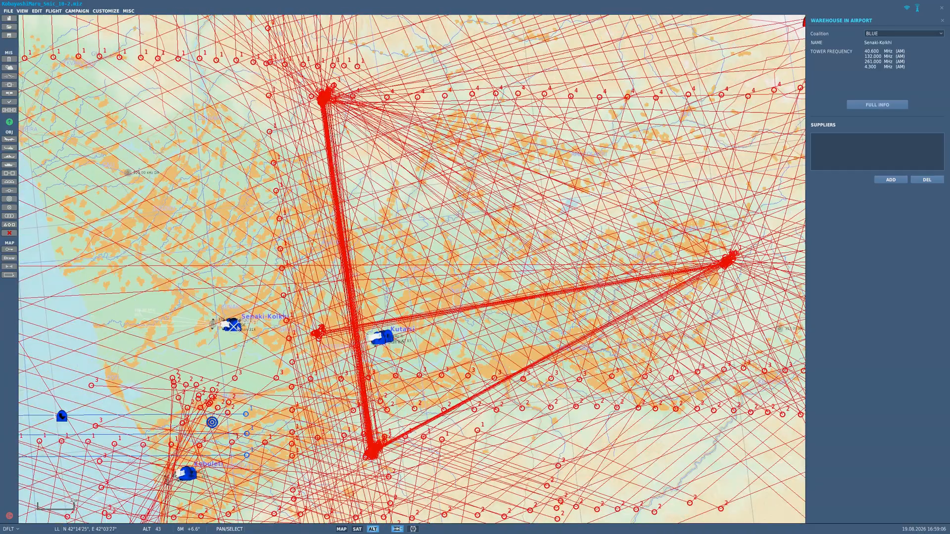
scroll(239, 317, "down", 3)
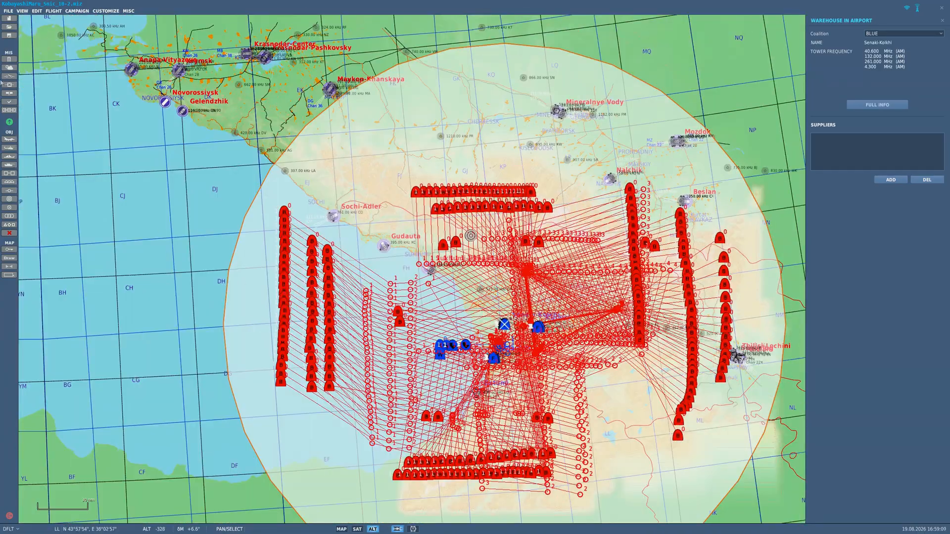
left_click(9, 11)
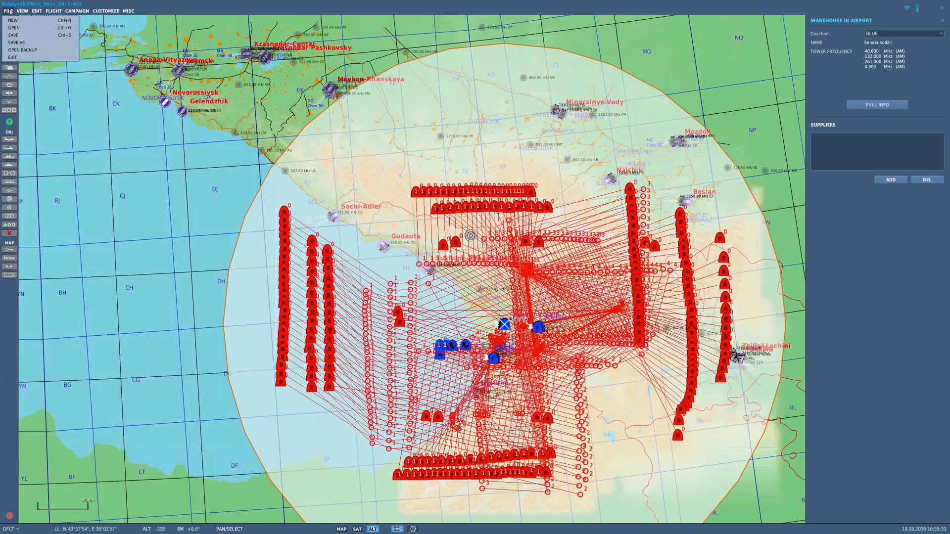
left_click(27, 43)
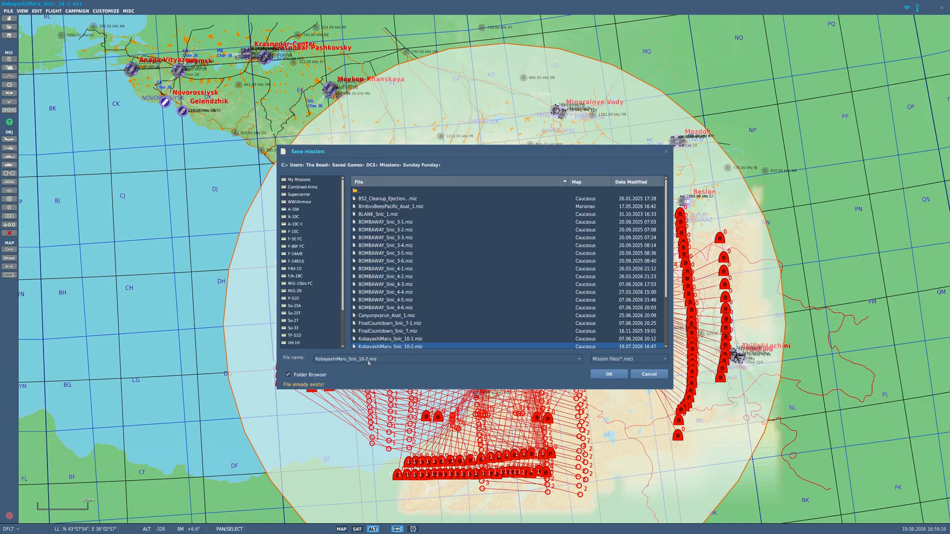
key("BackSpace")
type("1")
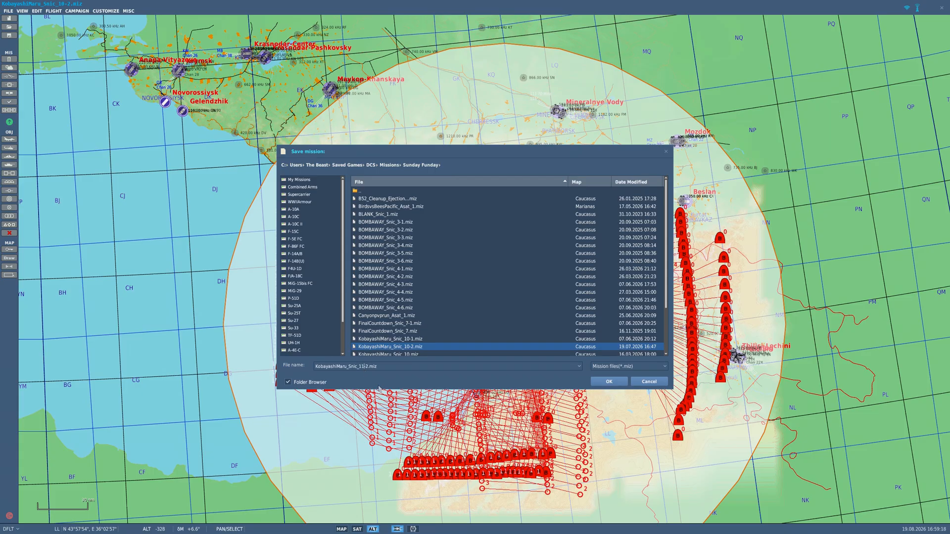
key("BackSpace")
key("BackSpace")
left_click(620, 384)
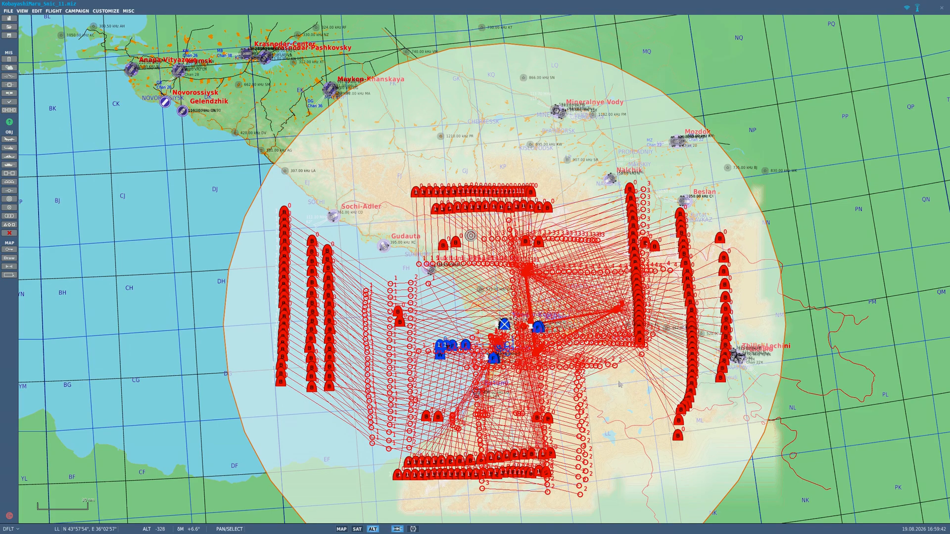
- Open the mission FinalCountdown_Snic_7.miz from the Sunday Funday folder
left_click(8, 11)
left_click(24, 28)
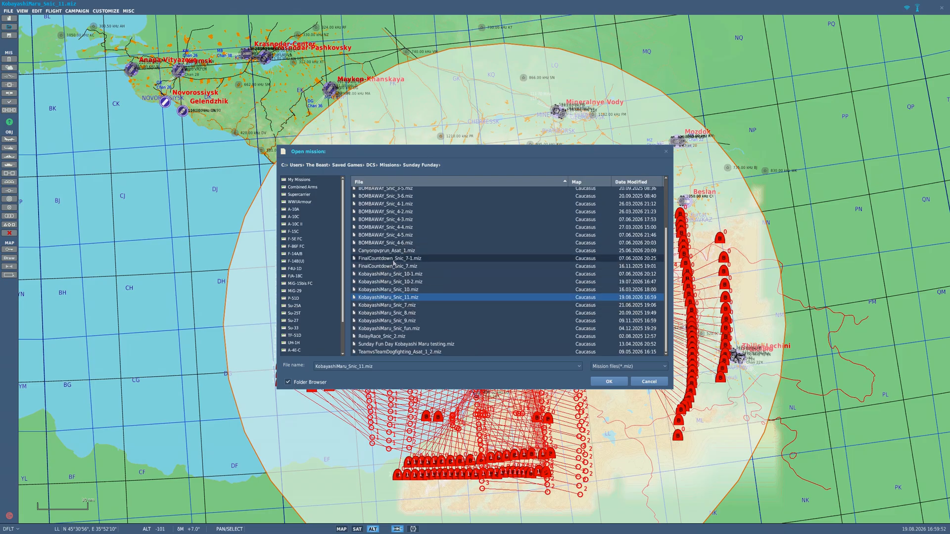
left_click(395, 267)
left_click(609, 382)
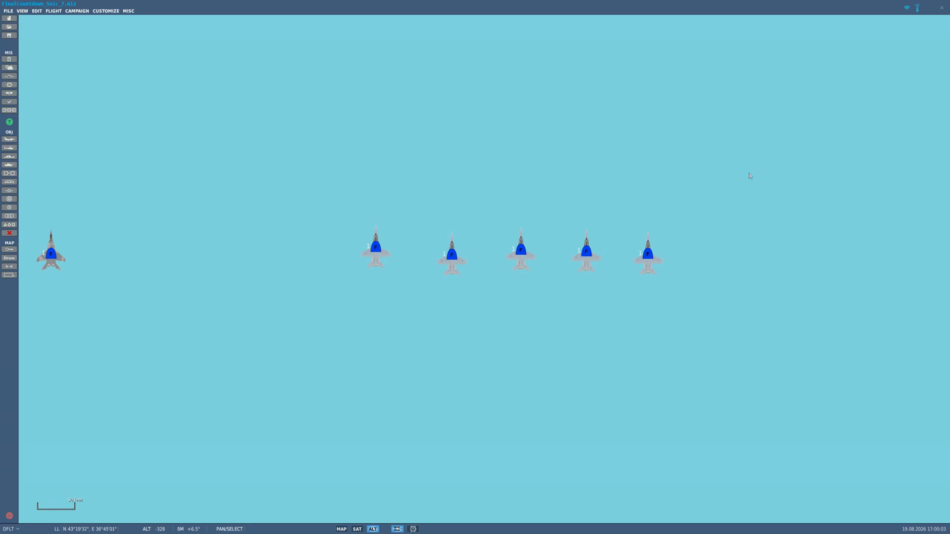
- Examine the mission layout, from the red air formations in the west to the blue client aircraft near the carrier
scroll(490, 395, "down", 10)
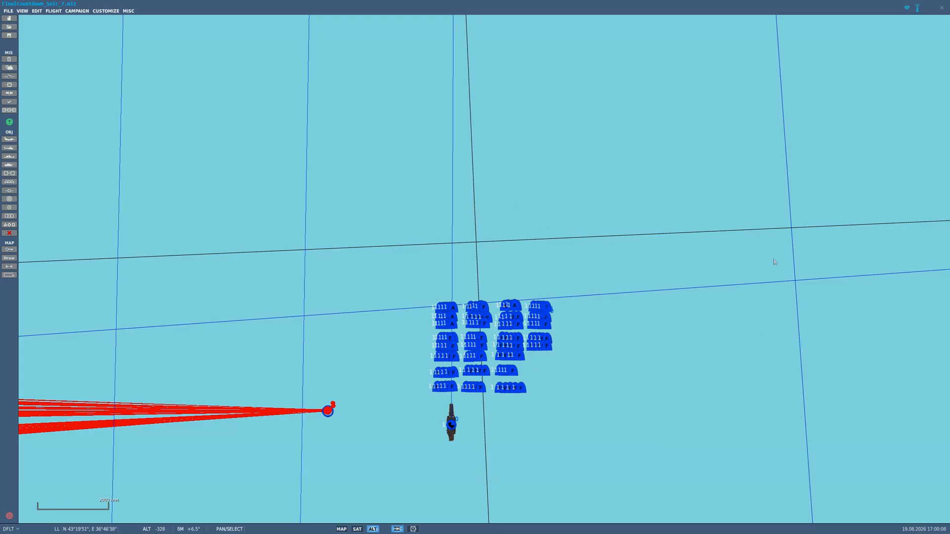
scroll(99, 391, "down", 6)
left_click_drag(211, 299, 937, 193)
scroll(143, 223, "down", 4)
left_click_drag(139, 266, 563, 276)
scroll(409, 224, "up", 8)
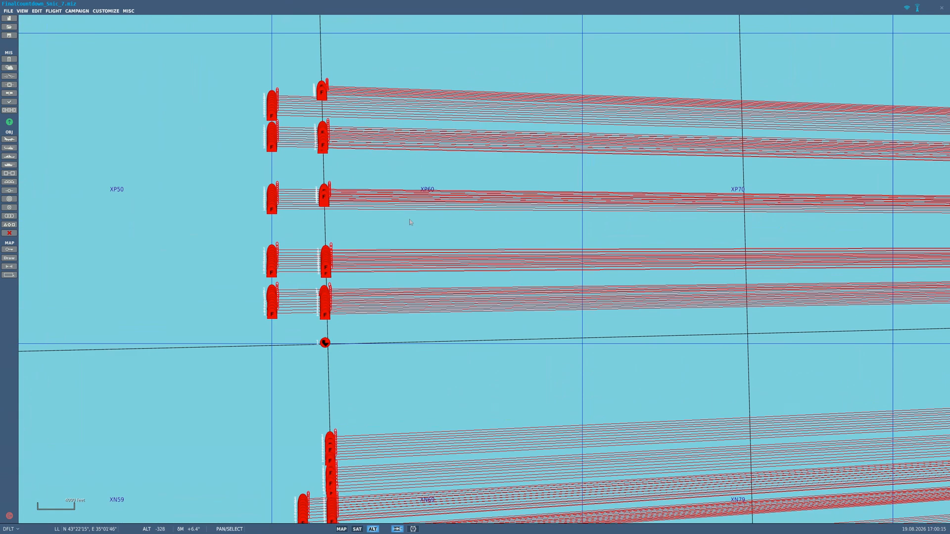
scroll(347, 237, "up", 4)
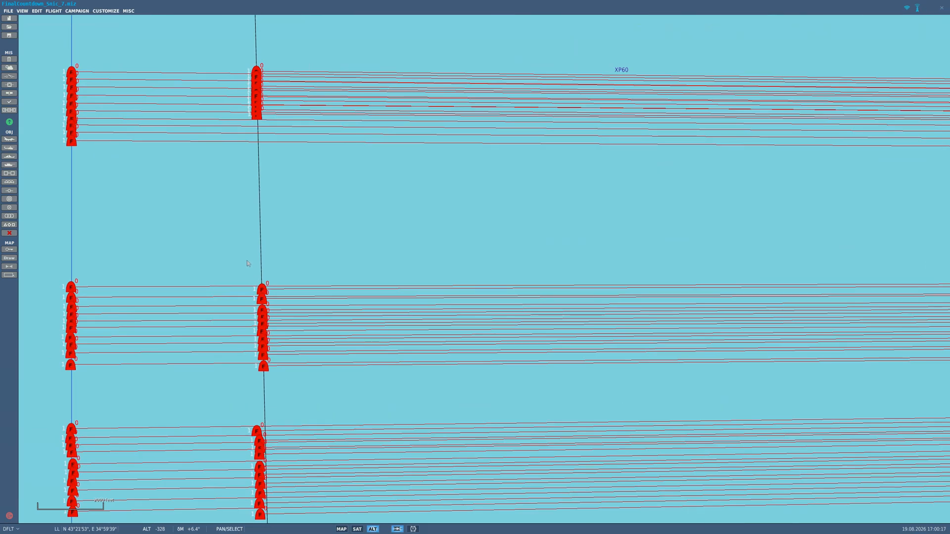
scroll(277, 270, "down", 5)
scroll(302, 269, "down", 2)
left_click_drag(575, 297, 348, 283)
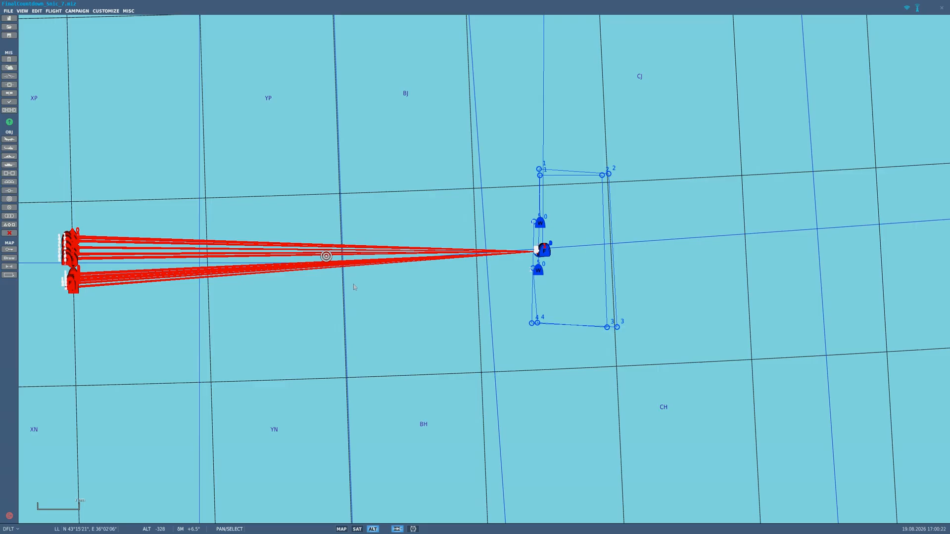
scroll(616, 249, "up", 8)
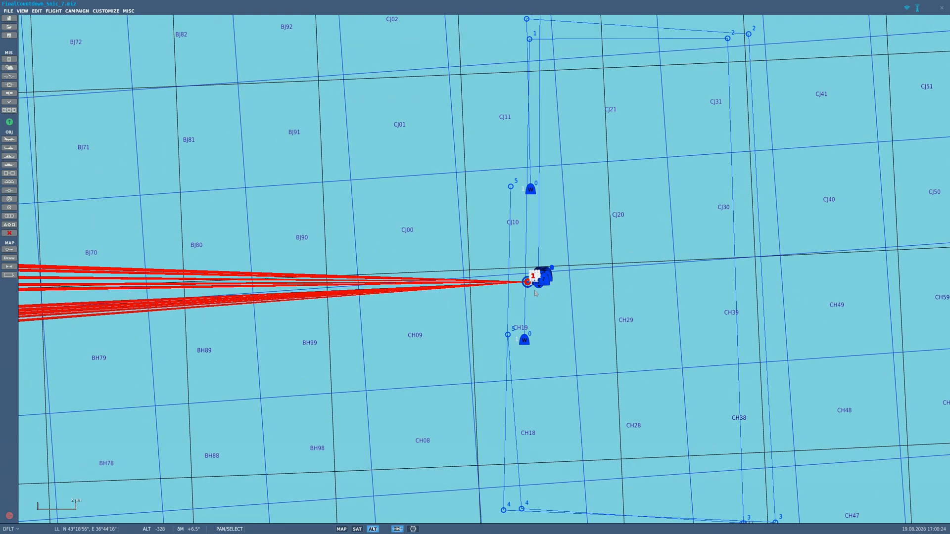
- Copy the MiG-21bis-1 group and paste the copy into the empty space below its row
scroll(534, 246, "up", 10)
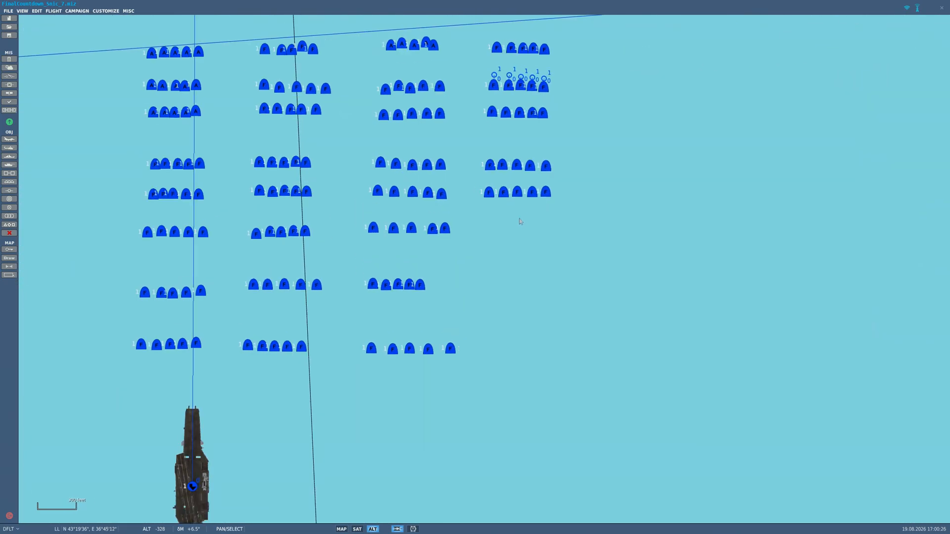
scroll(515, 258, "down", 5)
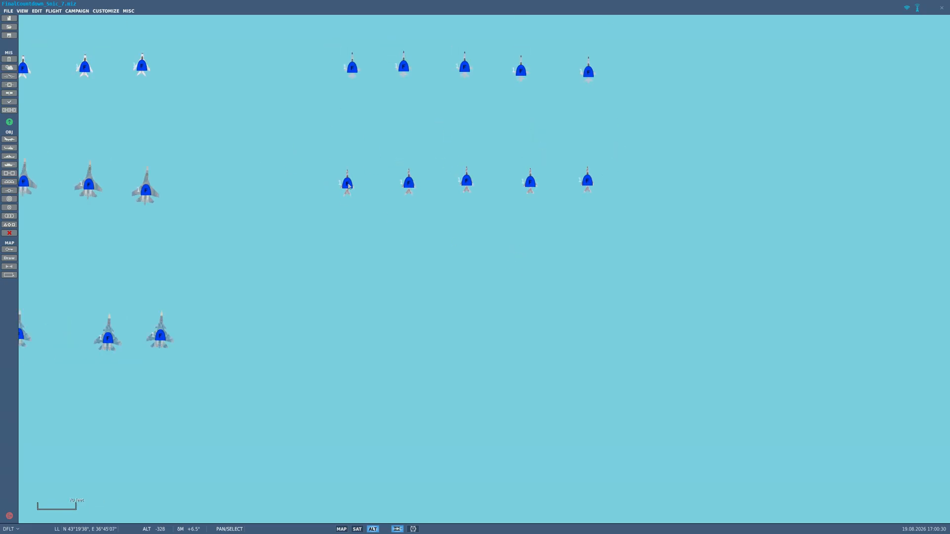
left_click(348, 186)
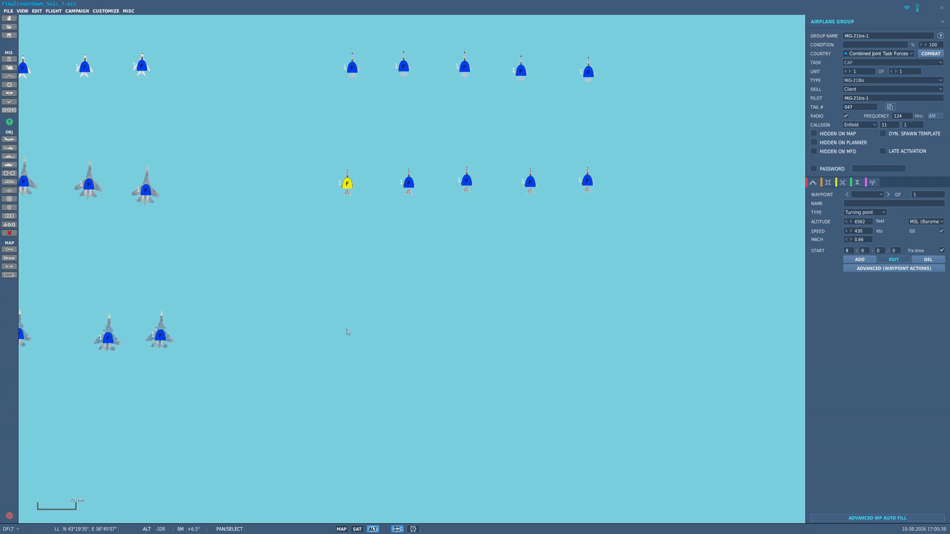
left_click(349, 331)
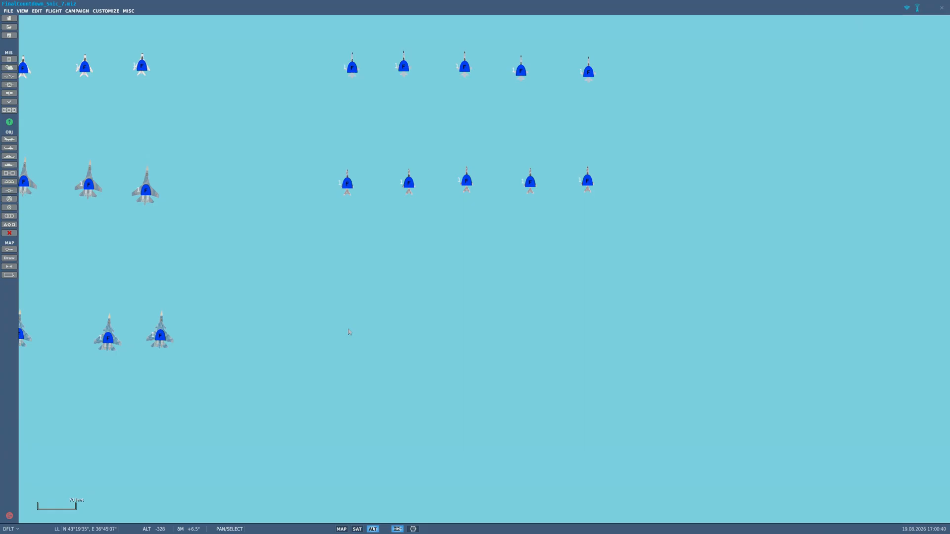
left_click(349, 331)
- Set the pasted group's waypoint altitude to 6800 feet
left_click(856, 224)
key("Right")
key("Delete")
type("8")
key("Right")
key("BackSpace")
key("BackSpace")
type("00")
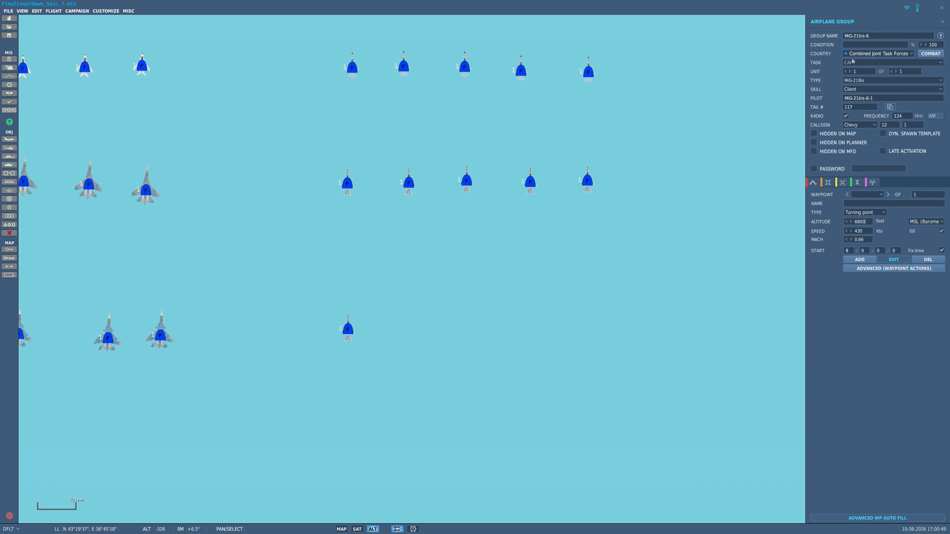
- Change the pasted group's aircraft type to F-100D
left_click(883, 80)
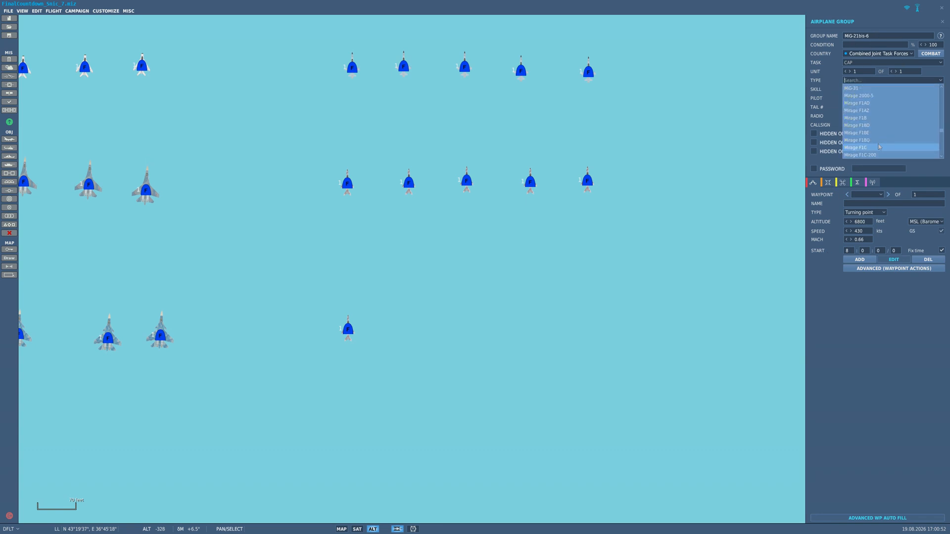
scroll(878, 144, "up", 10)
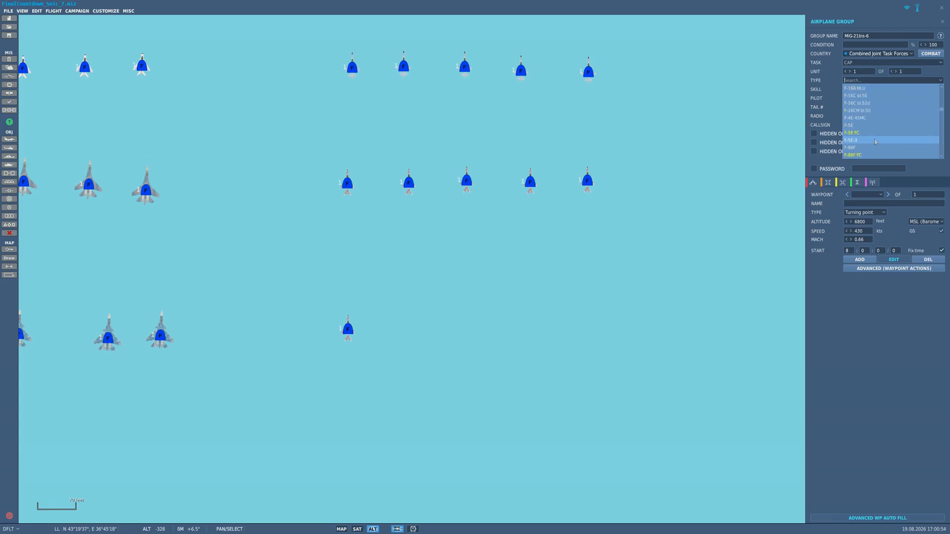
scroll(876, 137, "up", 4)
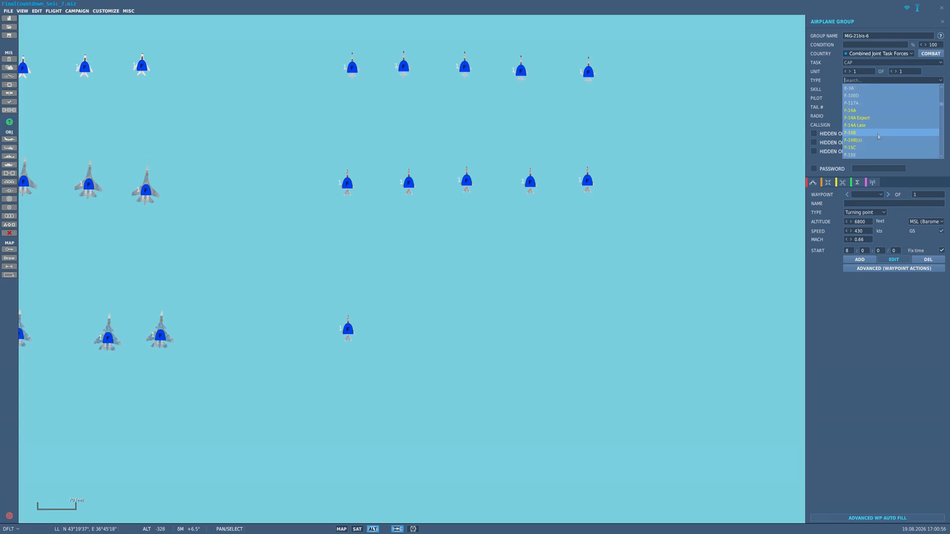
scroll(879, 136, "up", 3)
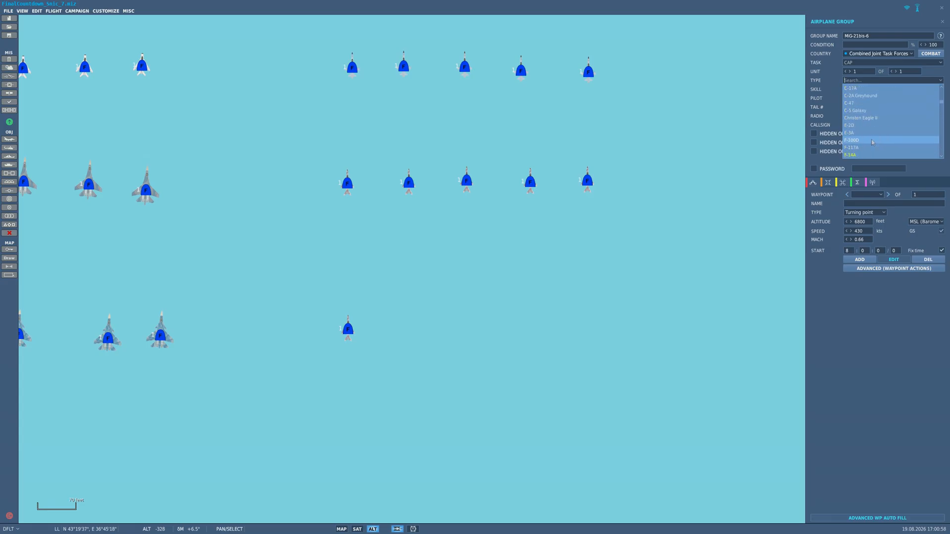
left_click(872, 140)
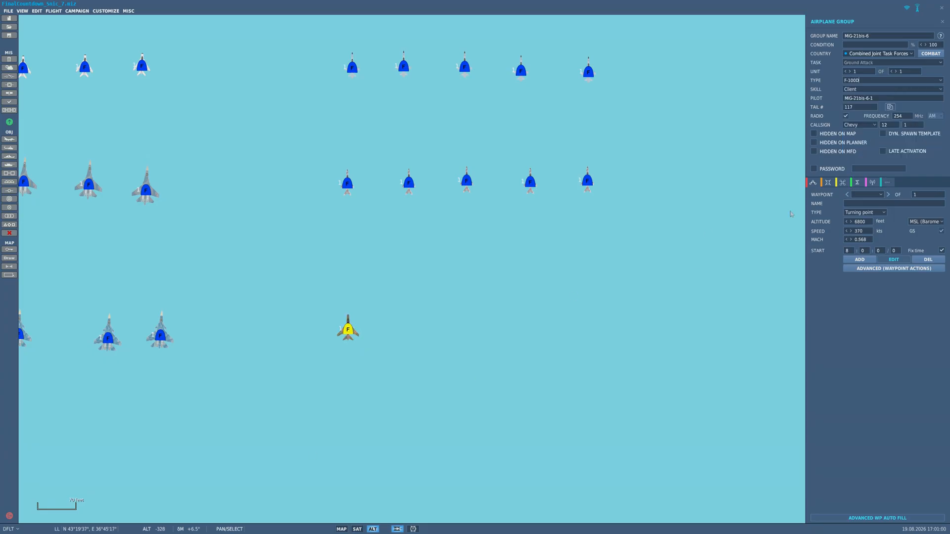
- Load a LAU-68 pod of Mk 4 FFAR Mk 5 HEAT rockets on pylon 7 and 2x AIM-9P Sidewinders on pylon 5
left_click(832, 181)
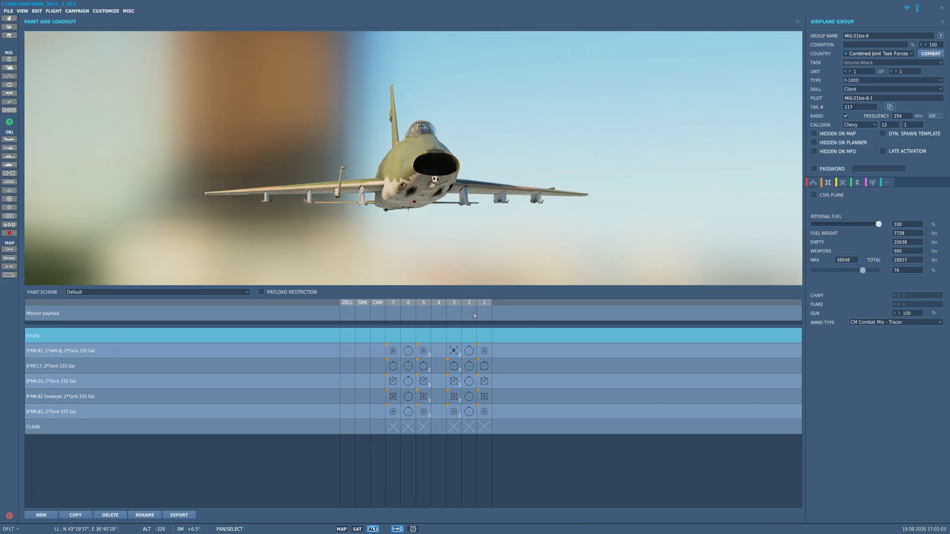
right_click(396, 320)
mouse_move(436, 343)
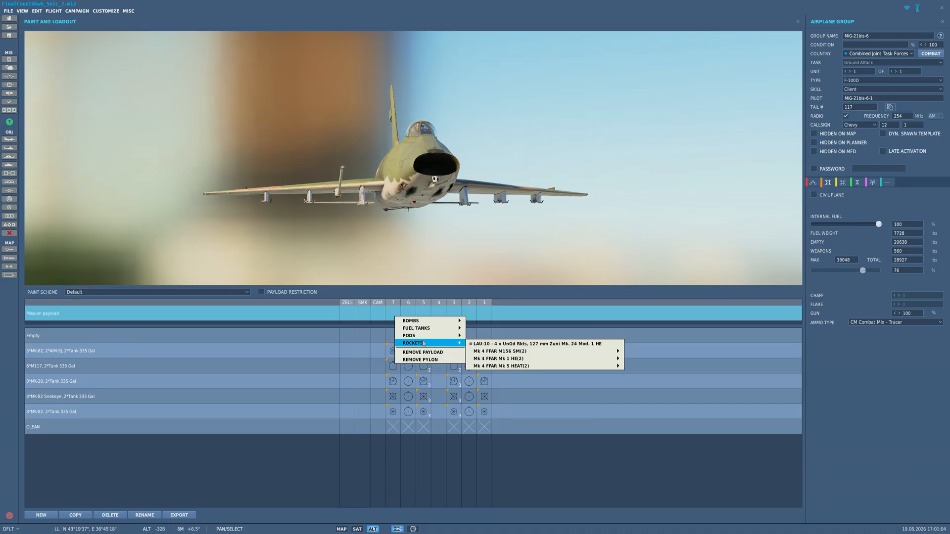
mouse_move(613, 366)
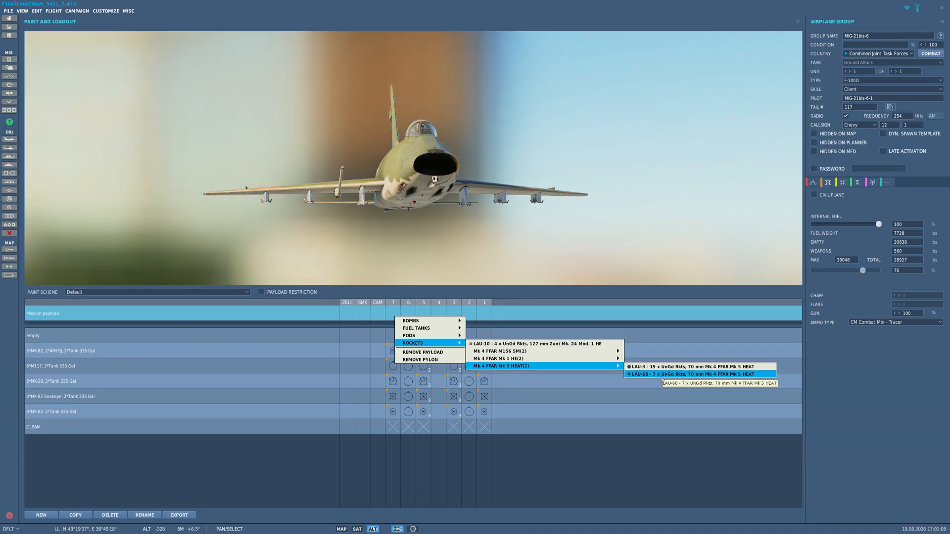
left_click(663, 374)
right_click(423, 318)
mouse_move(448, 319)
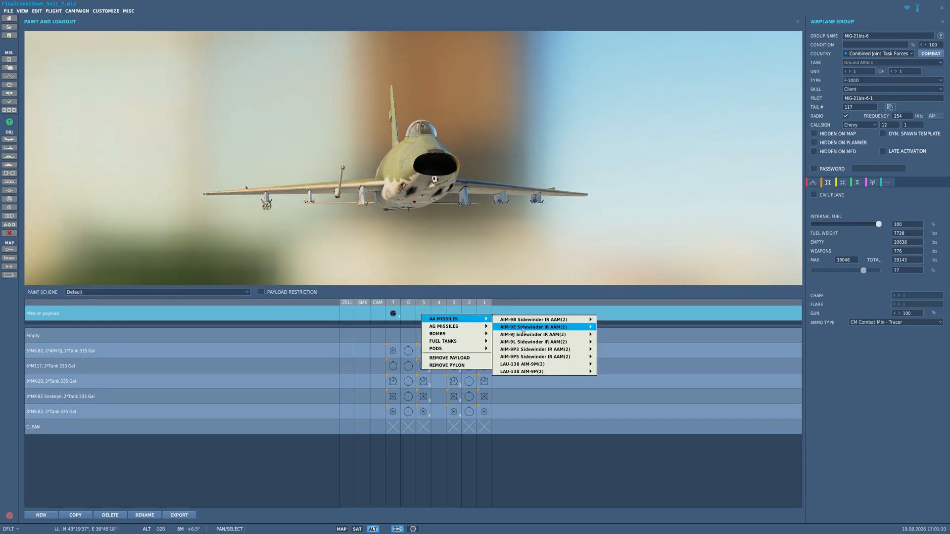
mouse_move(564, 371)
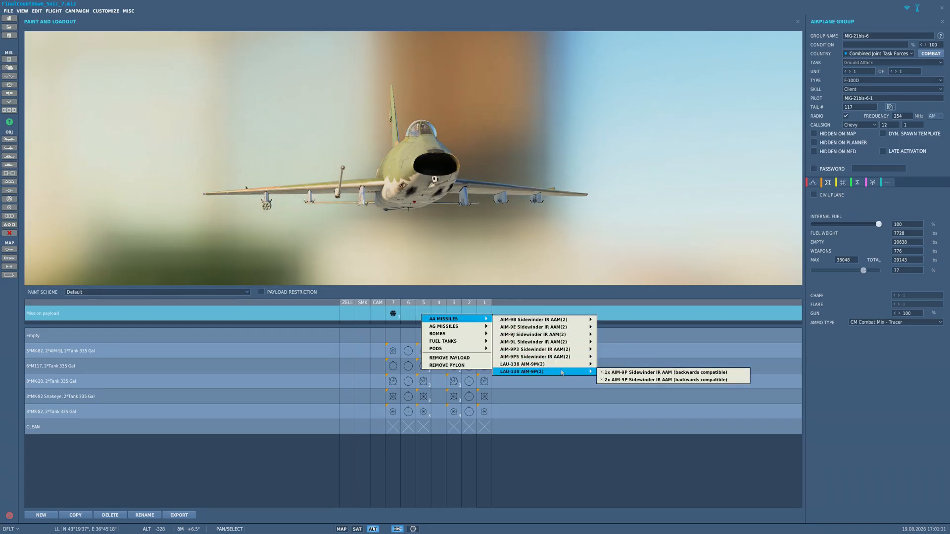
left_click(629, 380)
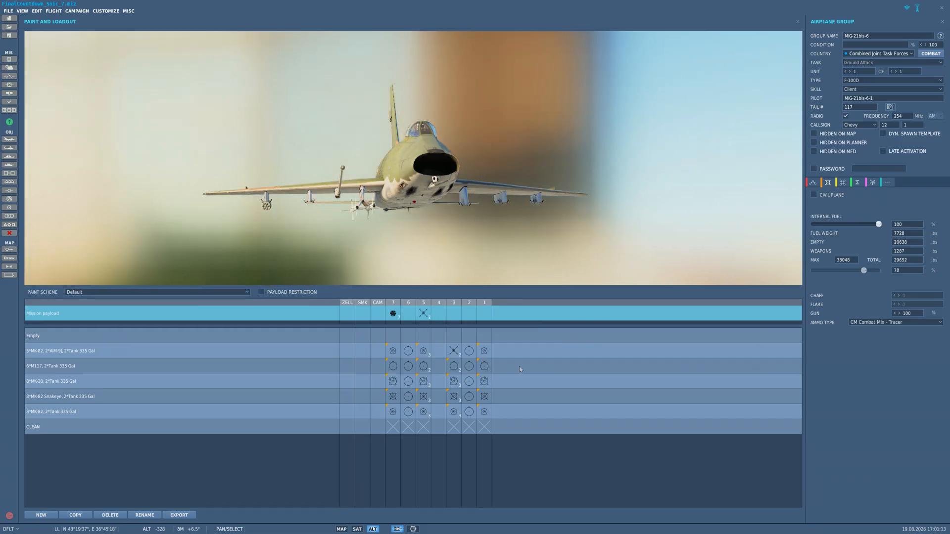
- Load a LAU-3 pod of 19 Mk 4 FFAR Mk 5 HEAT rockets on pylon 1
right_click(468, 313)
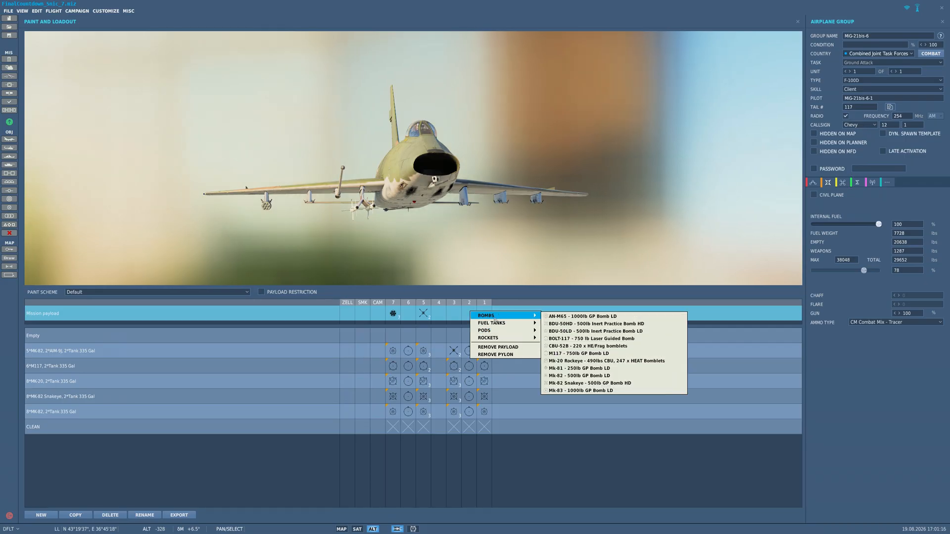
left_click(487, 308)
right_click(486, 313)
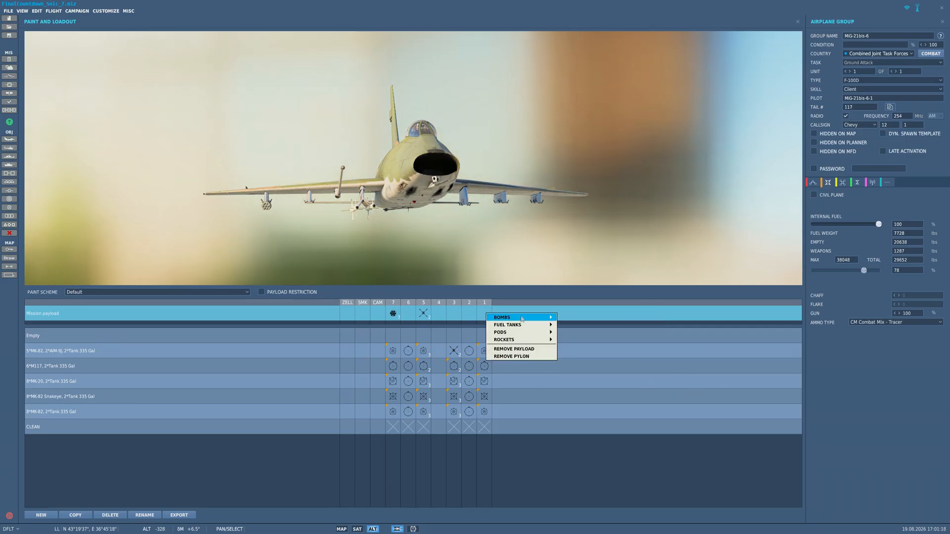
mouse_move(522, 318)
mouse_move(519, 340)
mouse_move(678, 364)
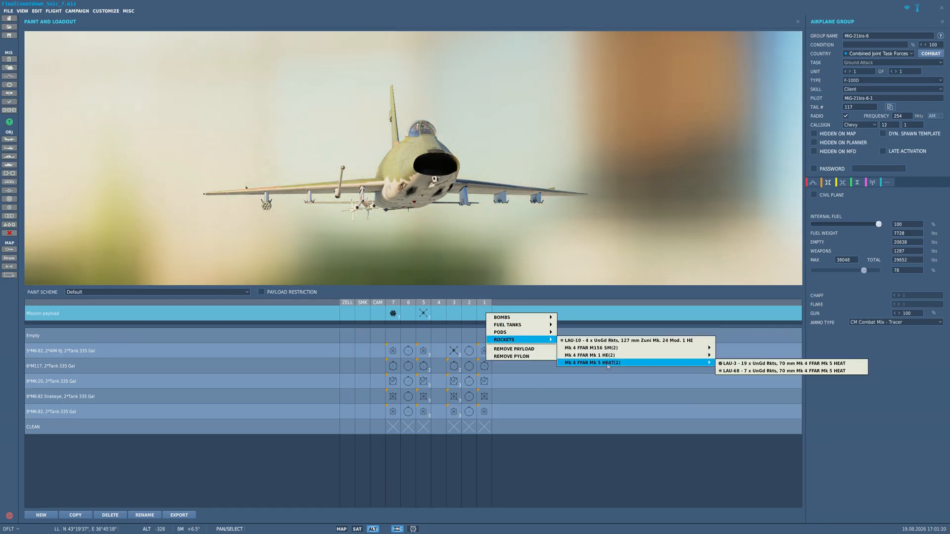
left_click(781, 363)
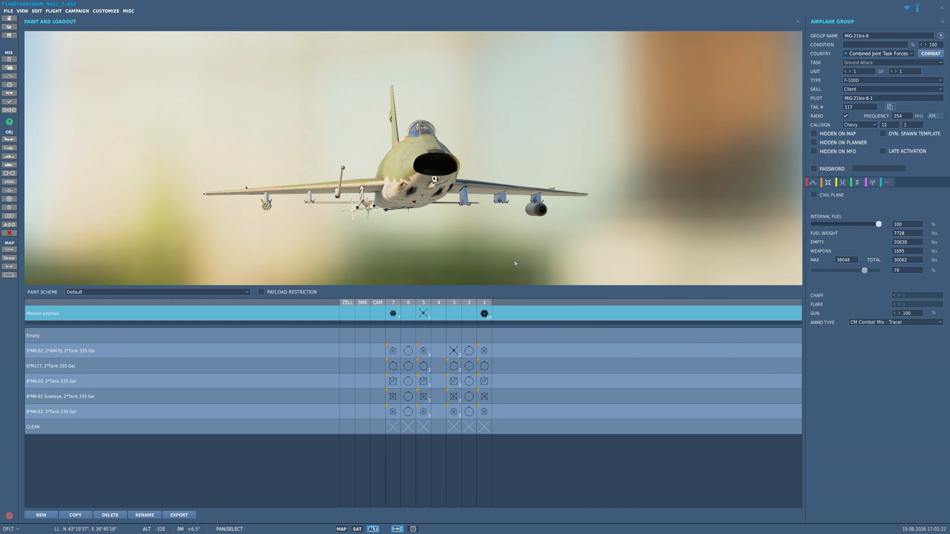
- Fit pylon 1 with a LAU-68 pod of Mk 4 FFAR Mk 5 HEAT rockets and pylon 3 with 2x AIM-9P Sidewinders
right_click(485, 314)
mouse_move(520, 340)
mouse_move(665, 364)
left_click(782, 370)
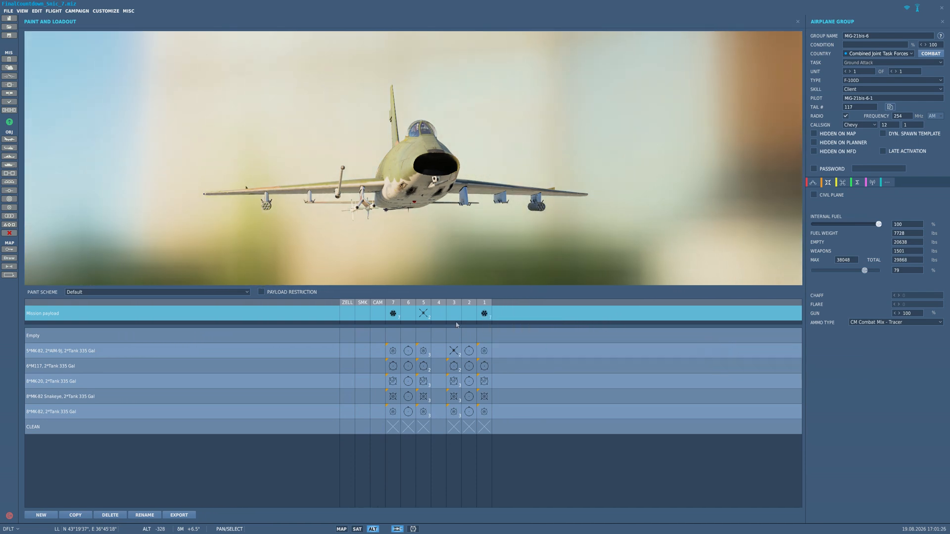
right_click(458, 314)
mouse_move(487, 316)
mouse_move(601, 356)
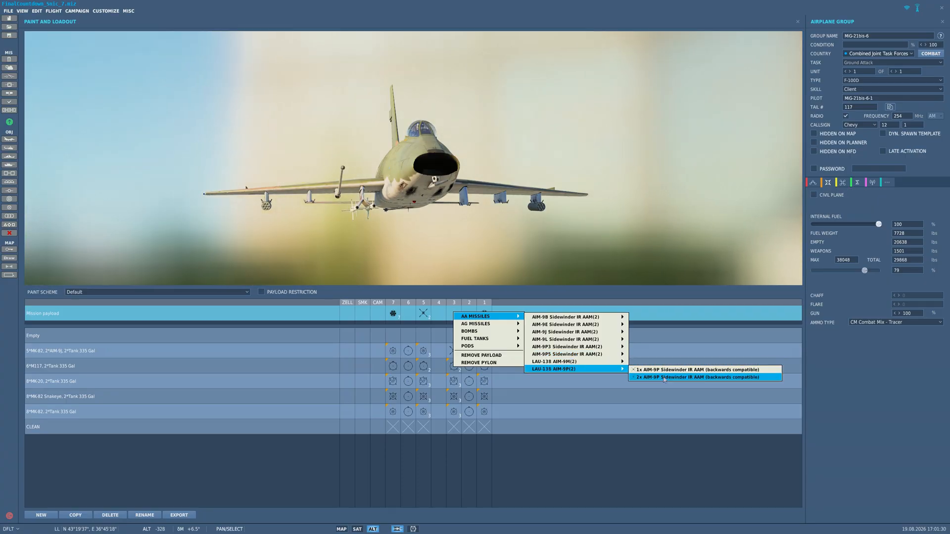
left_click(693, 363)
- Apply the paint scheme 111.Filo 'Panter' (Panther) Eskisehir AB 1964 to the F-100D and return to its route settings
left_click_drag(678, 168, 551, 174)
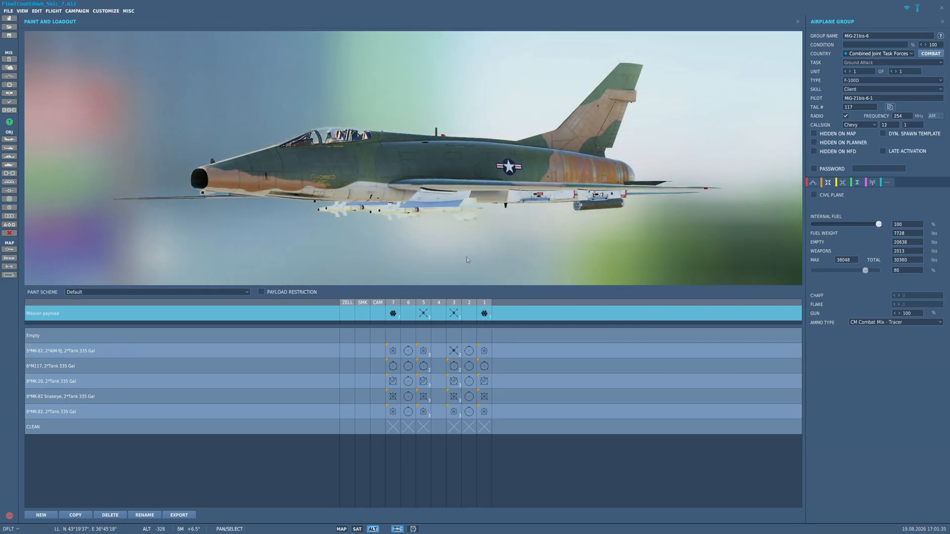
left_click(181, 293)
left_click(180, 293)
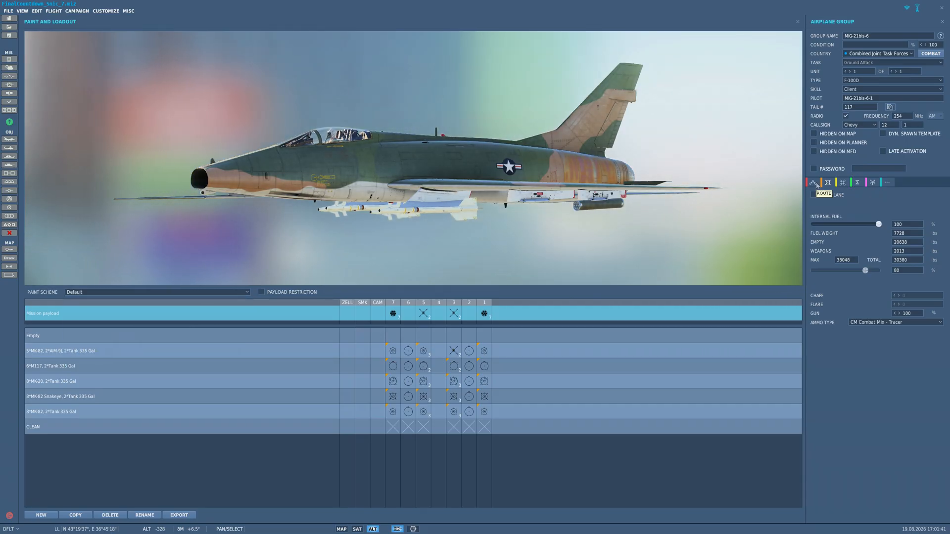
left_click(168, 293)
left_click(166, 306)
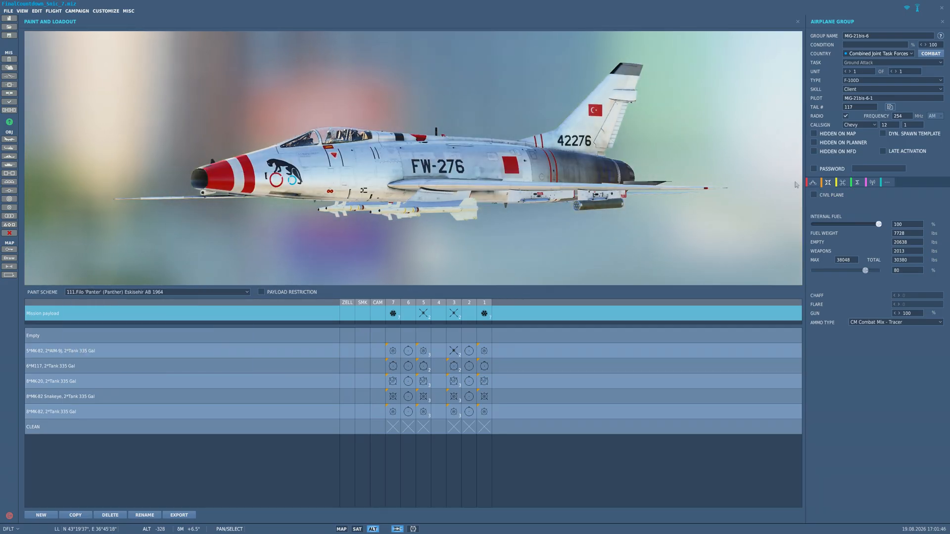
left_click(813, 183)
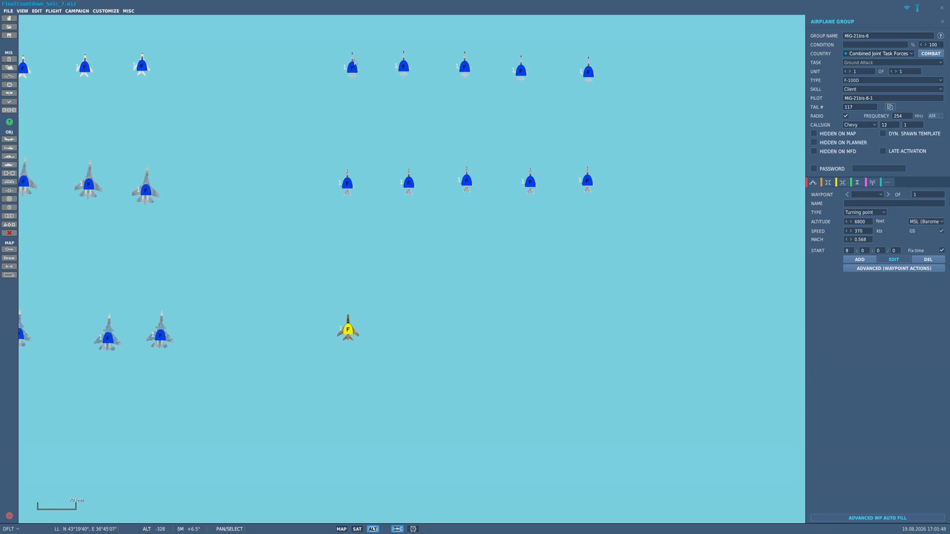
- Check the paint and loadout of the F-5E FC 1 and Su-27-1 groups
left_click(351, 70)
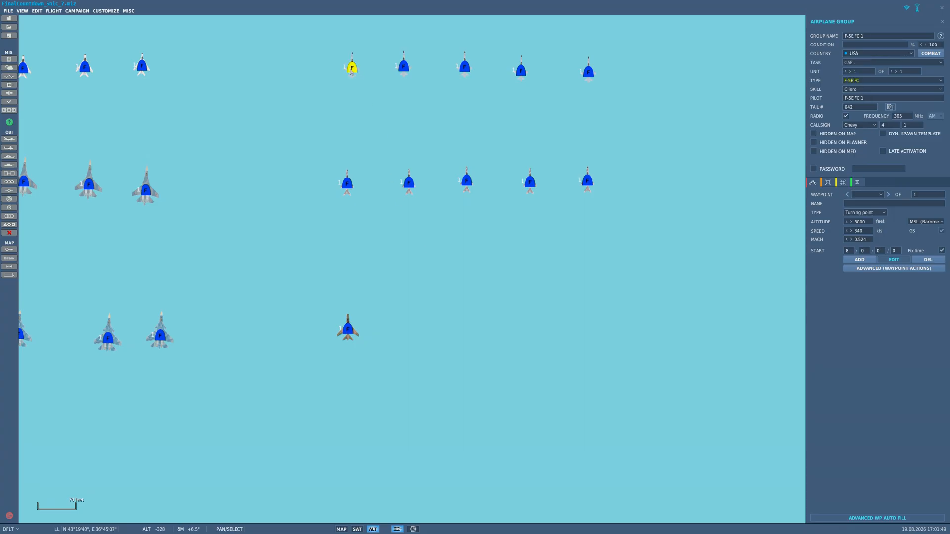
left_click(829, 183)
left_click(812, 183)
scroll(267, 177, "down", 5)
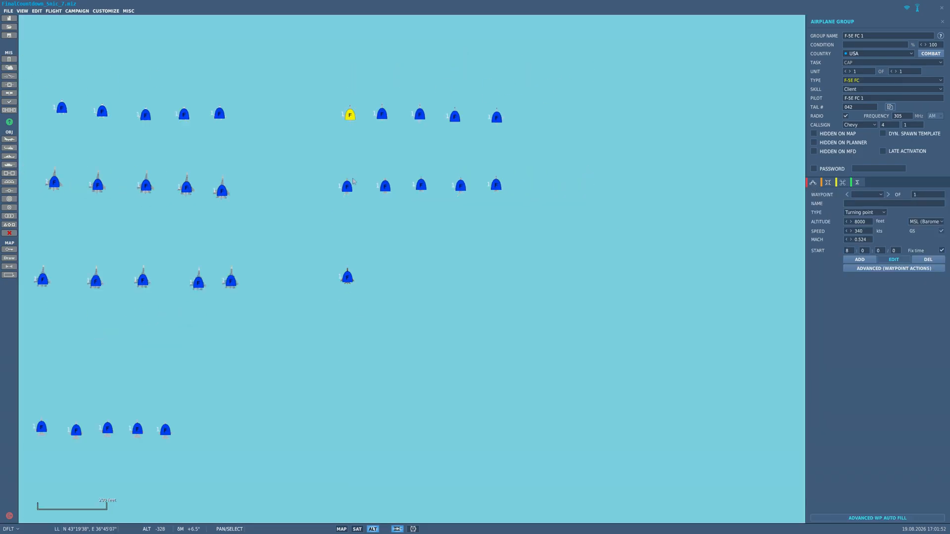
scroll(267, 177, "down", 1)
left_click(232, 177)
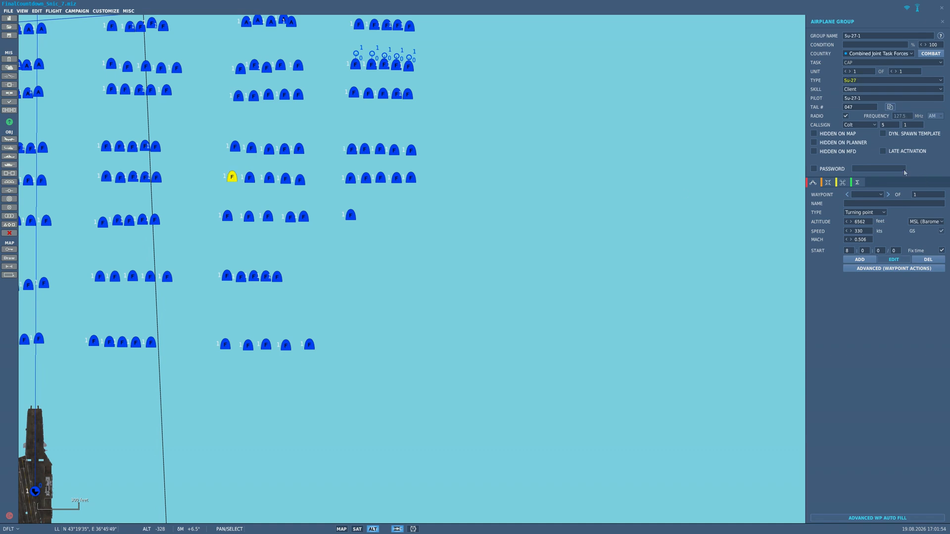
left_click(827, 183)
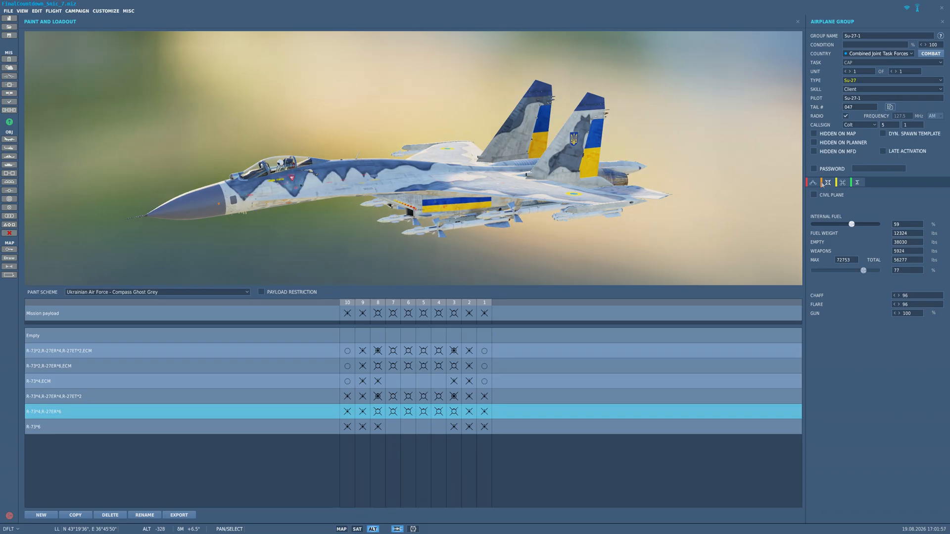
- Preview paint schemes on the F-5E FC 1 group, starting from Aggressor Desert Scheme, and apply Standard Gray
left_click(814, 183)
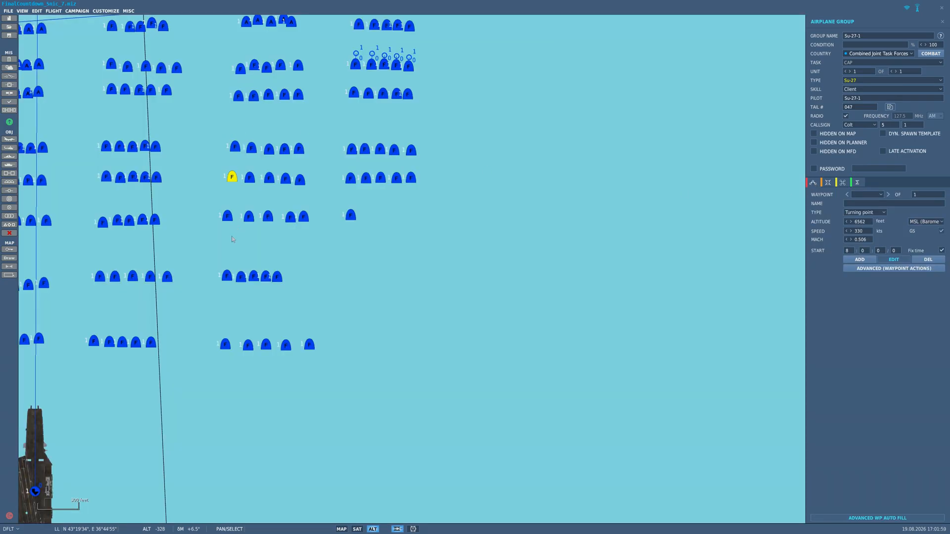
scroll(233, 239, "up", 3)
left_click_drag(233, 225, 225, 292)
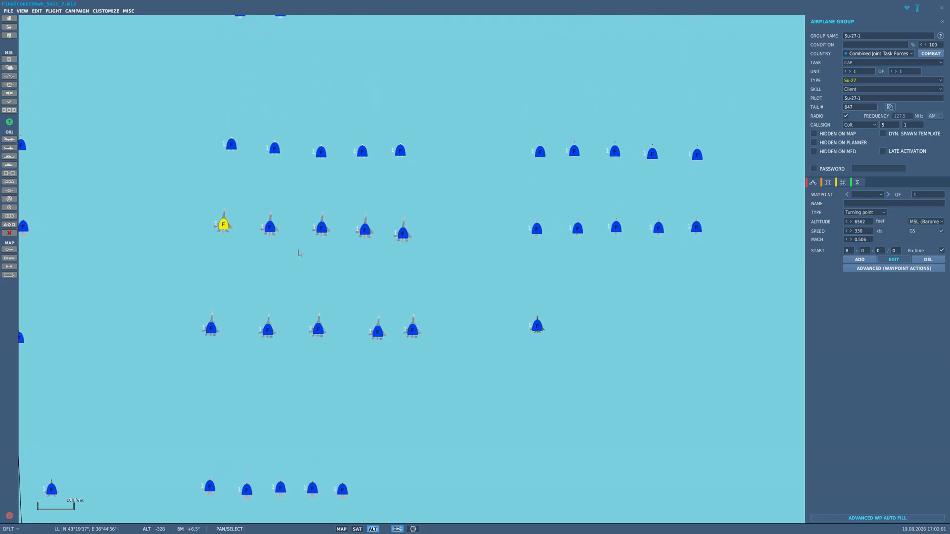
left_click(540, 150)
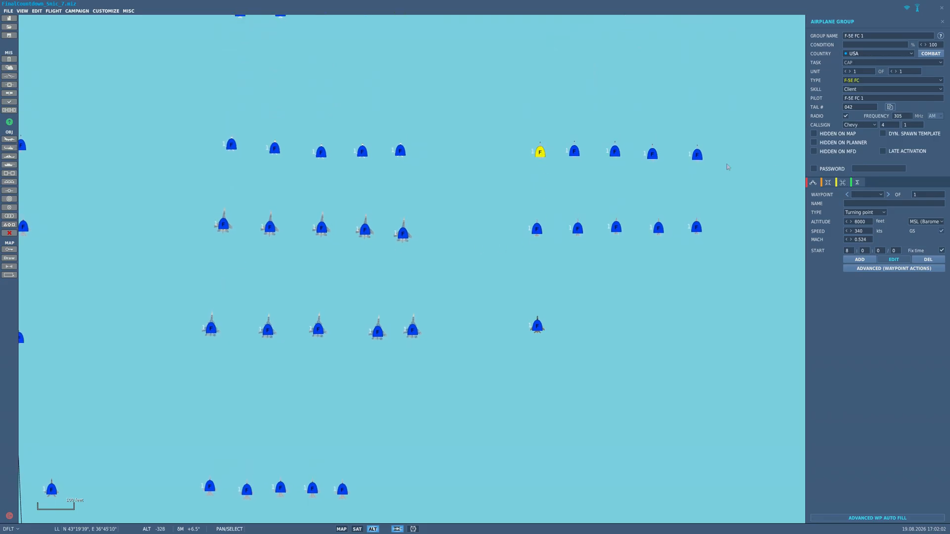
left_click(828, 182)
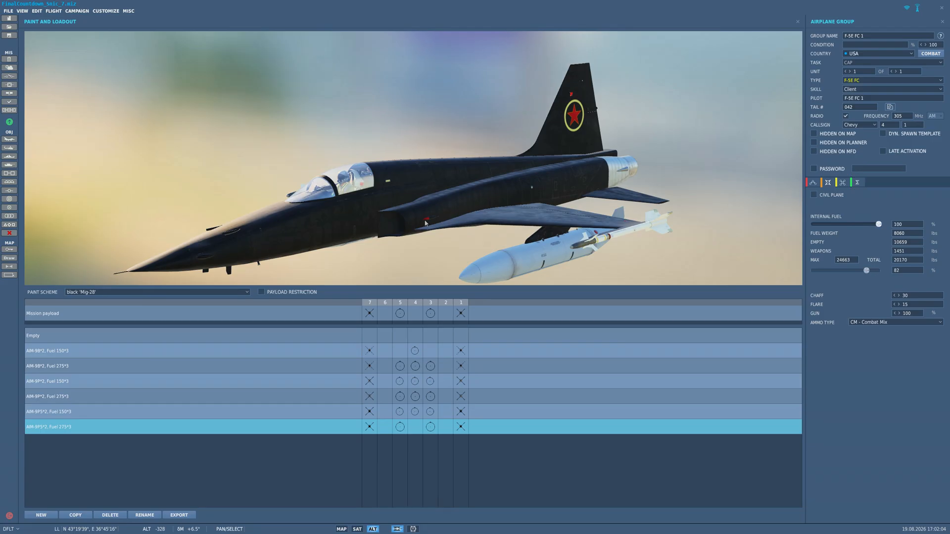
left_click(109, 292)
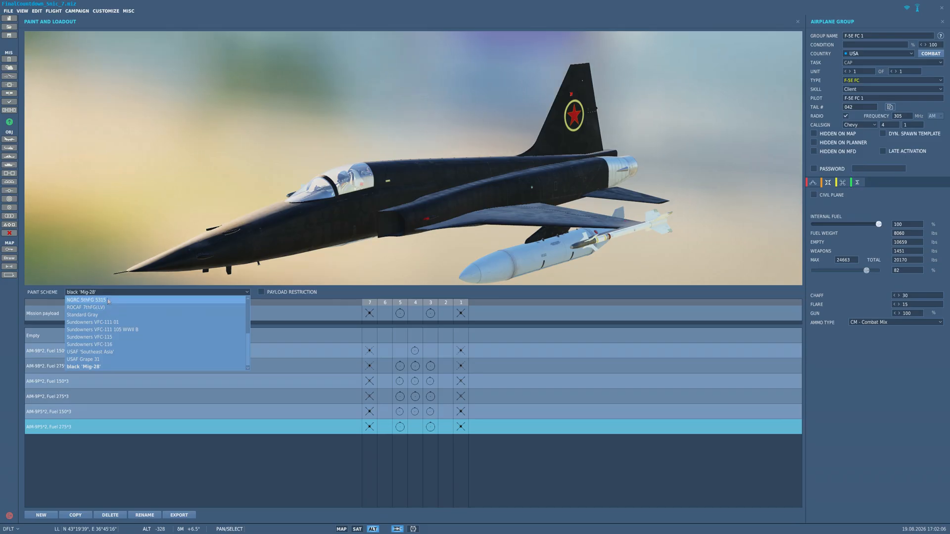
scroll(111, 313, "up", 10)
left_click(113, 300)
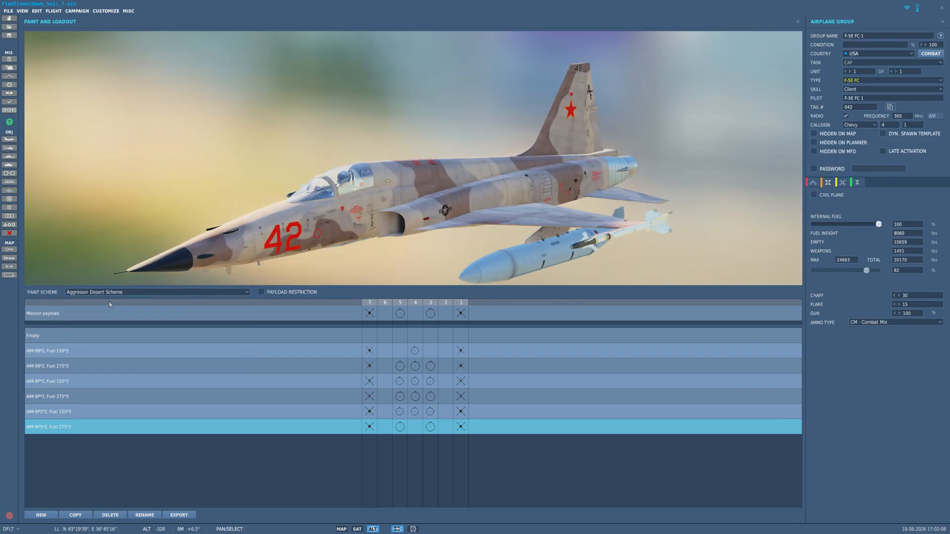
scroll(92, 297, "down", 3)
scroll(92, 298, "up", 1)
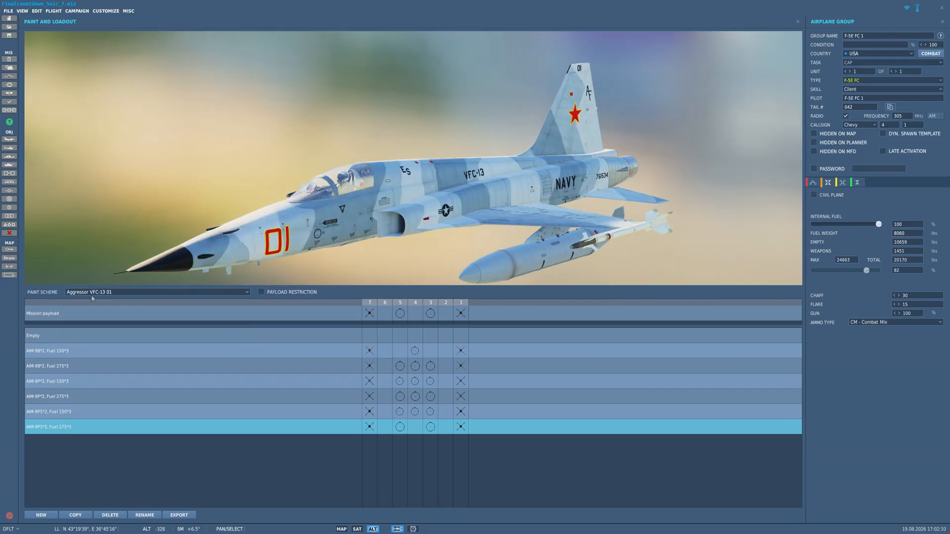
scroll(92, 298, "down", 1)
scroll(92, 298, "up", 1)
scroll(92, 298, "down", 2)
scroll(92, 298, "down", 4)
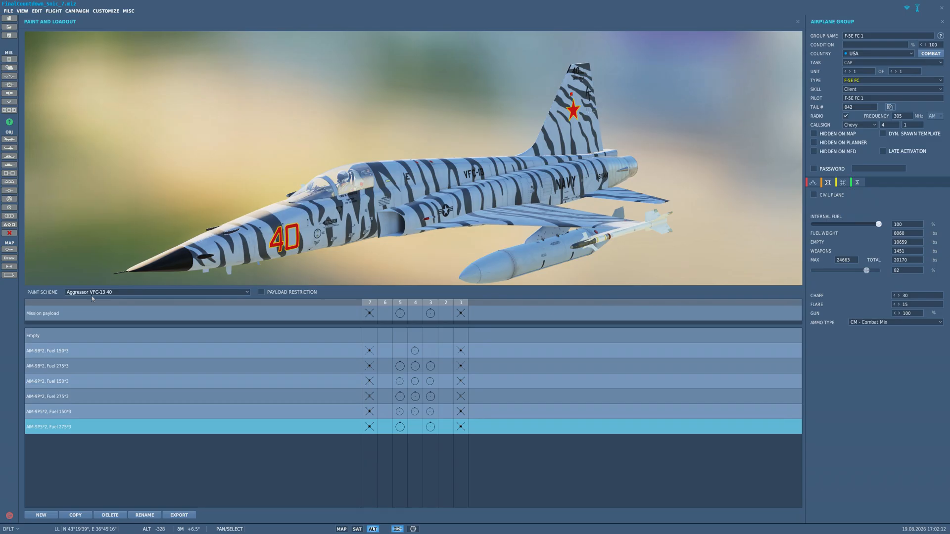
scroll(92, 297, "down", 1)
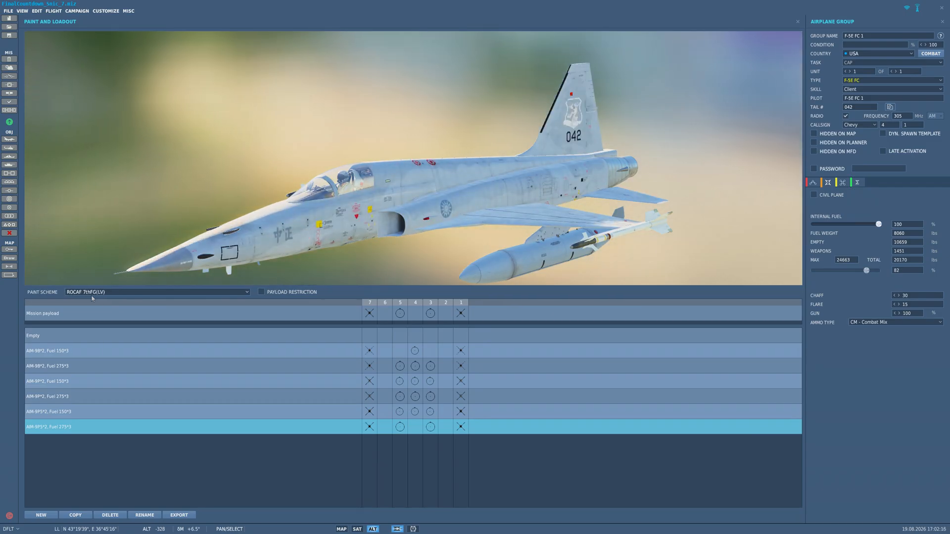
scroll(92, 298, "down", 1)
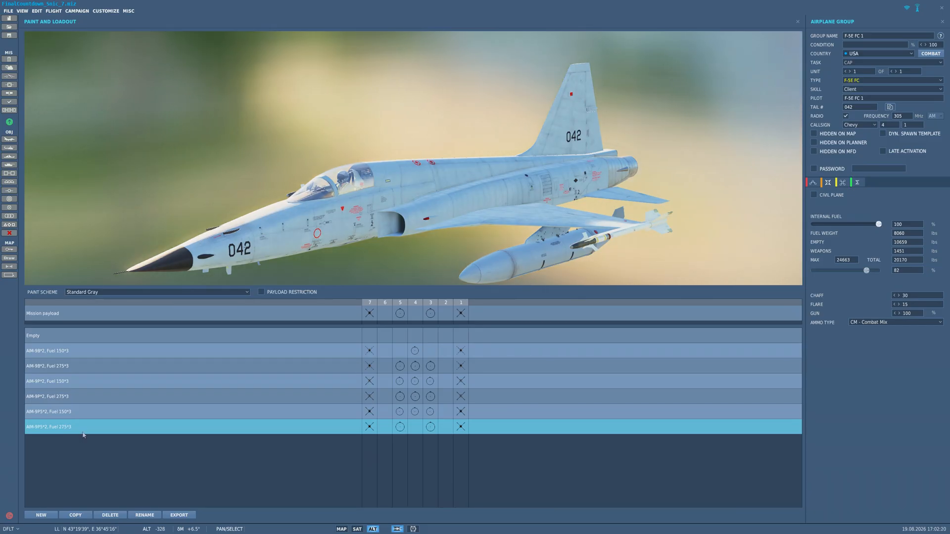
left_click(812, 183)
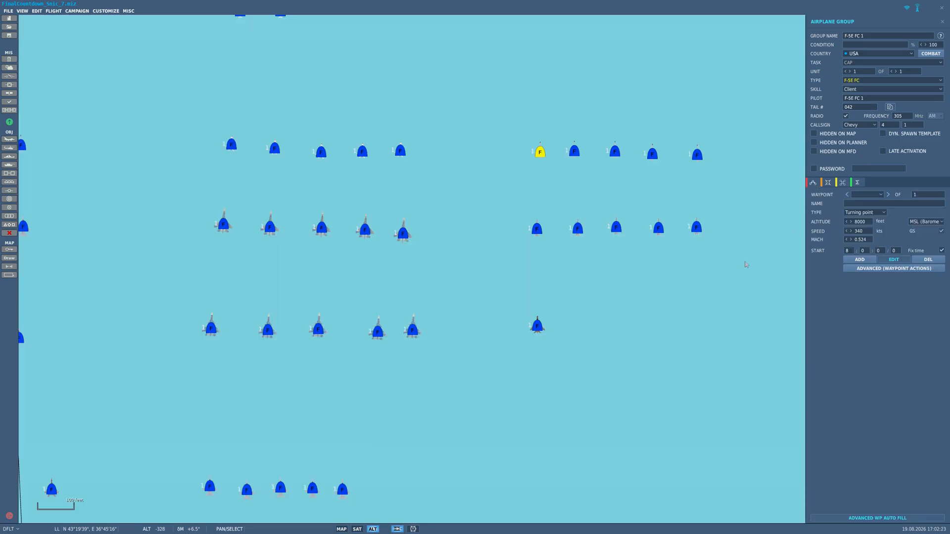
- Apply the Standard Gray paint scheme to the F-5E FC 1-1 group and return to its route settings
left_click(574, 151)
left_click(828, 182)
left_click(149, 292)
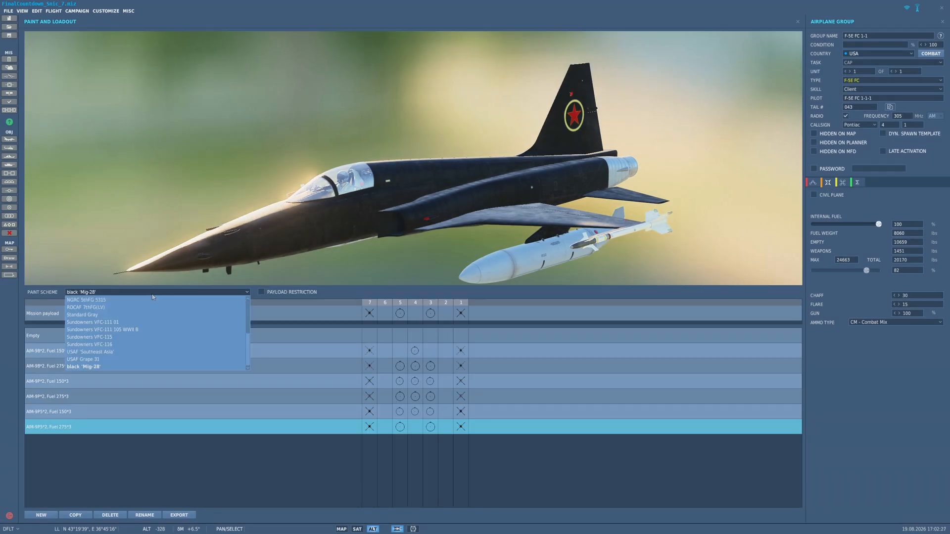
left_click(134, 314)
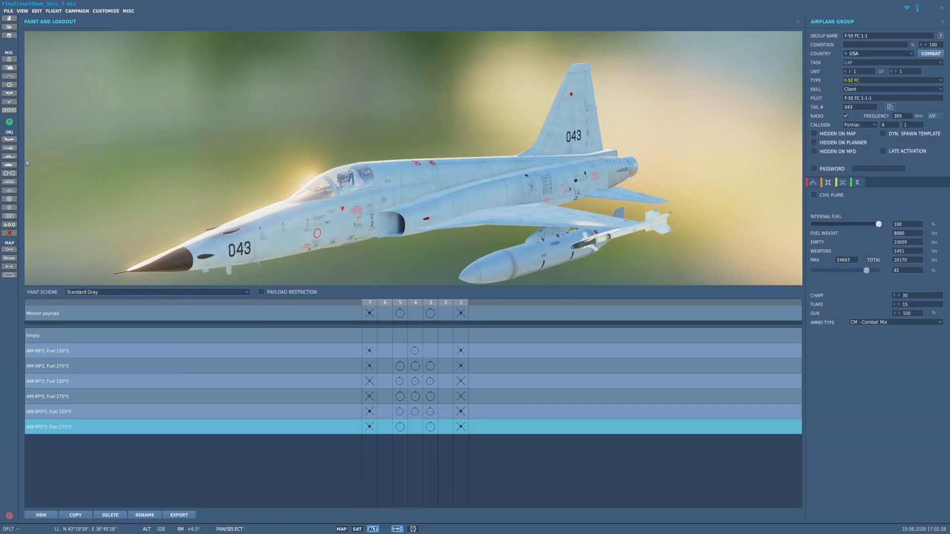
left_click(812, 182)
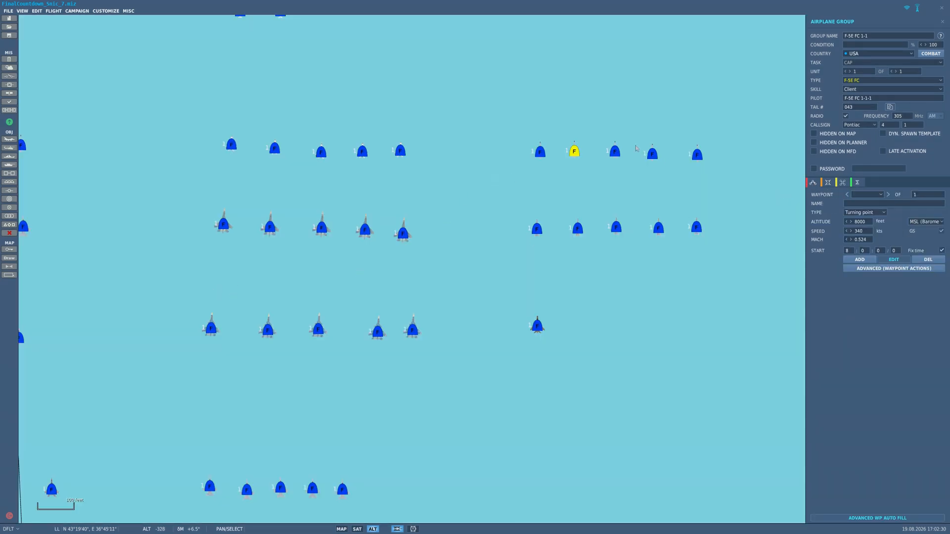
- Repaint the F-5E FC 1-2 group with the Standard Gray scheme and return to its route settings
left_click(617, 152)
left_click(828, 182)
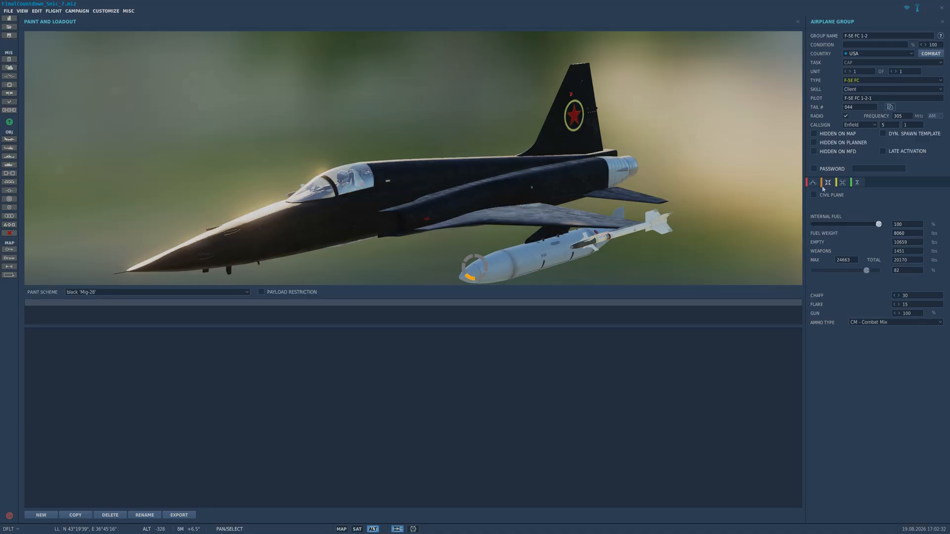
left_click(130, 292)
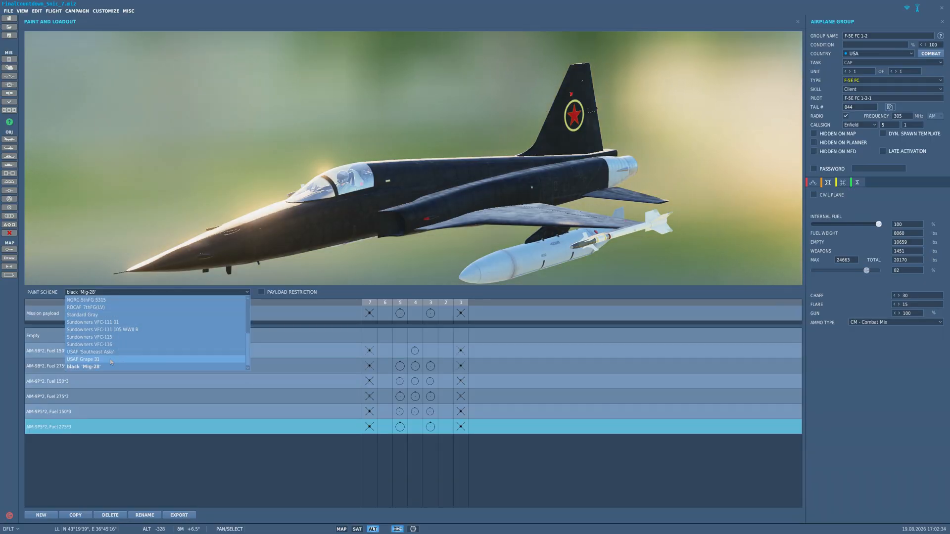
left_click(106, 319)
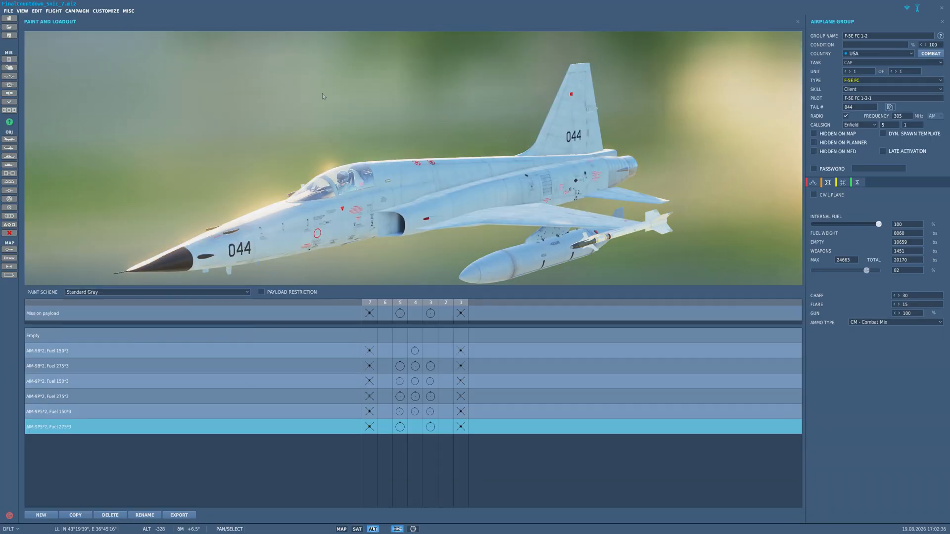
left_click(812, 183)
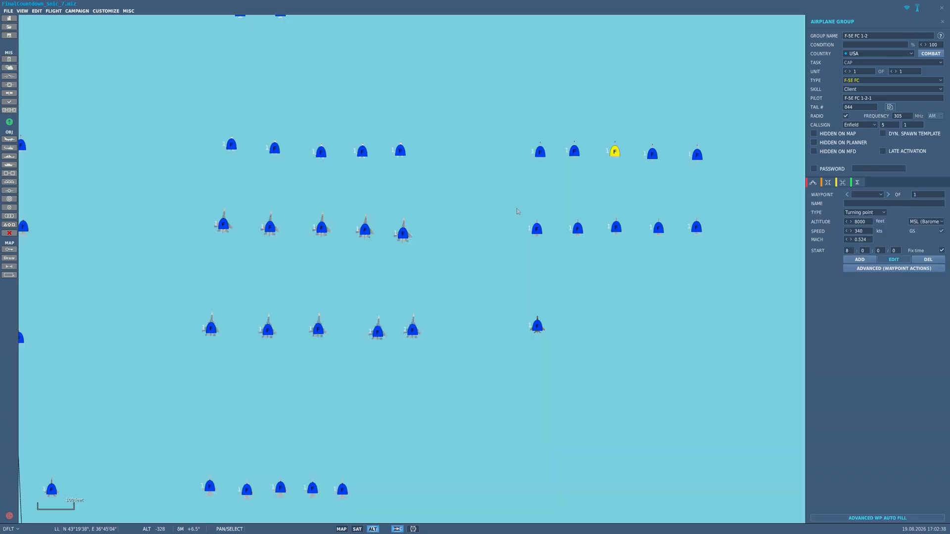
- Change the paint scheme of the F-5E FC 1-3 group to Standard Gray and return to its route settings
left_click(652, 154)
left_click(824, 183)
left_click(177, 293)
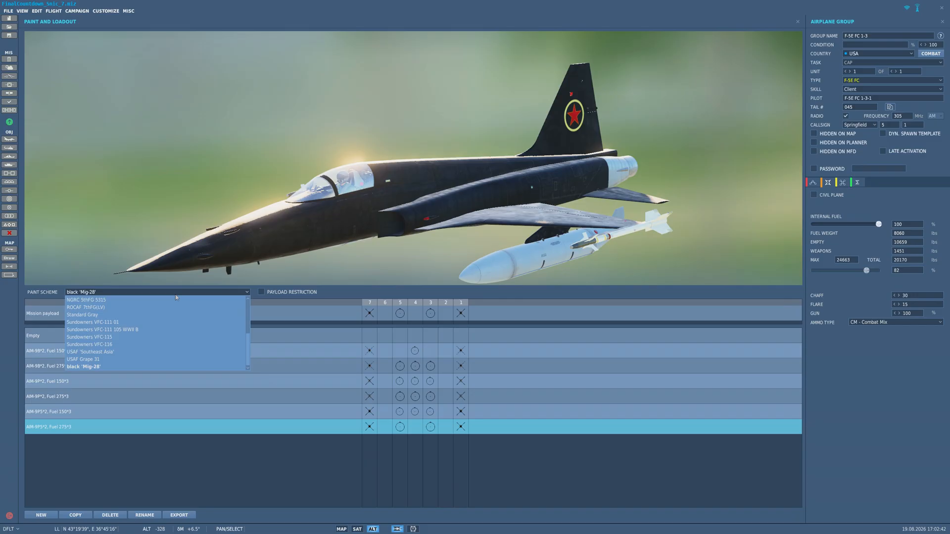
scroll(127, 346, "up", 1)
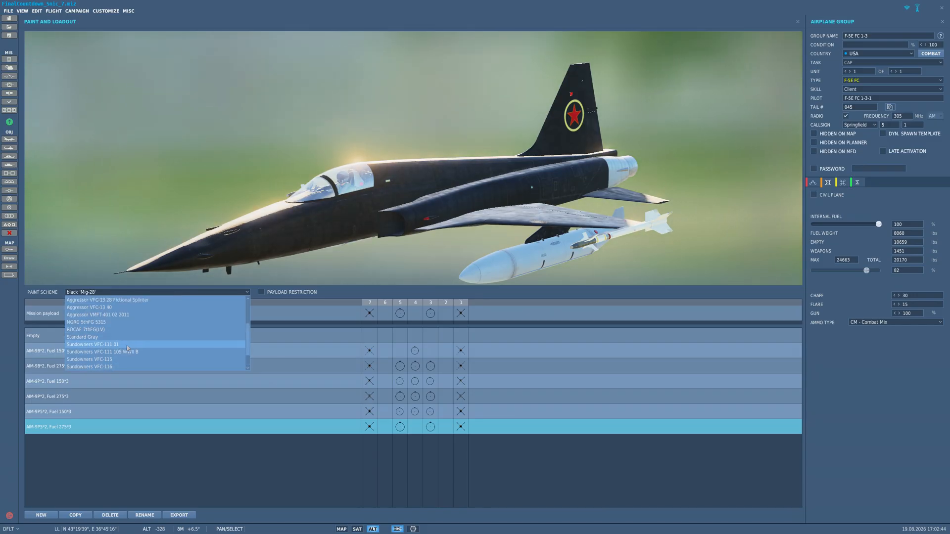
left_click(126, 337)
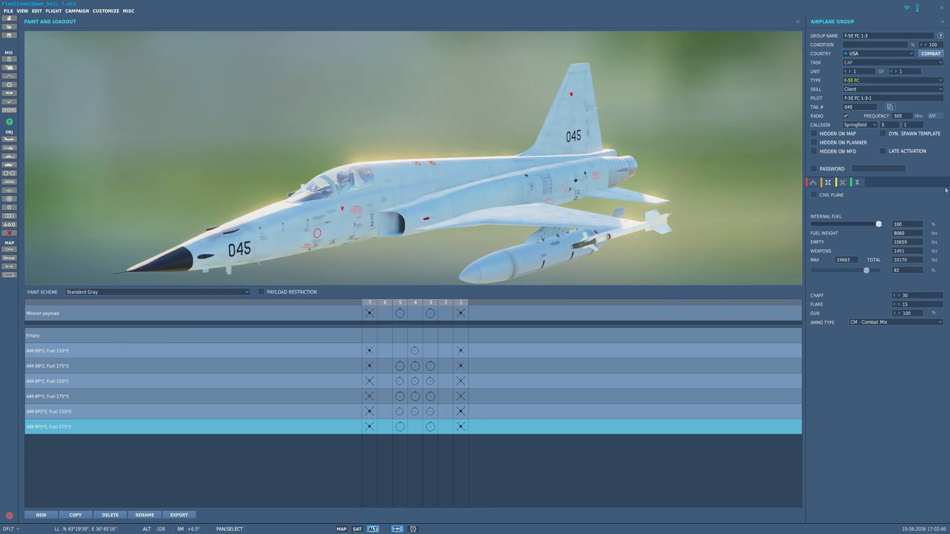
left_click(812, 183)
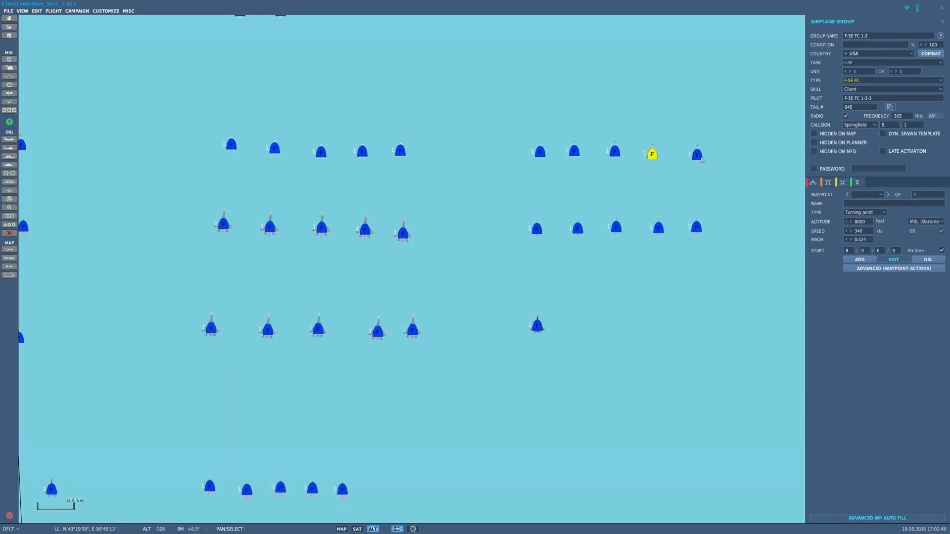
- Set the F-5E FC 1-4 group's paint scheme to Standard Gray and return to its route settings
left_click(699, 156)
left_click(827, 183)
left_click(107, 292)
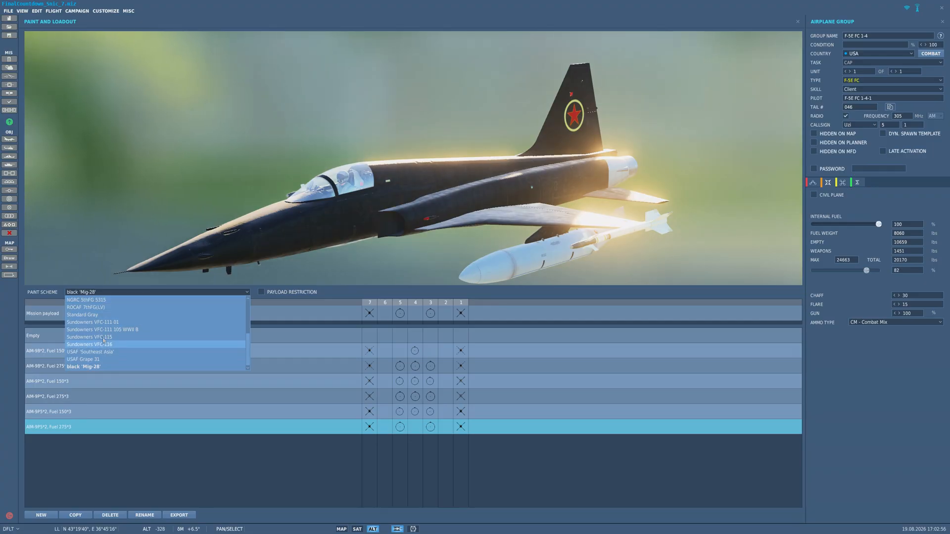
left_click(101, 315)
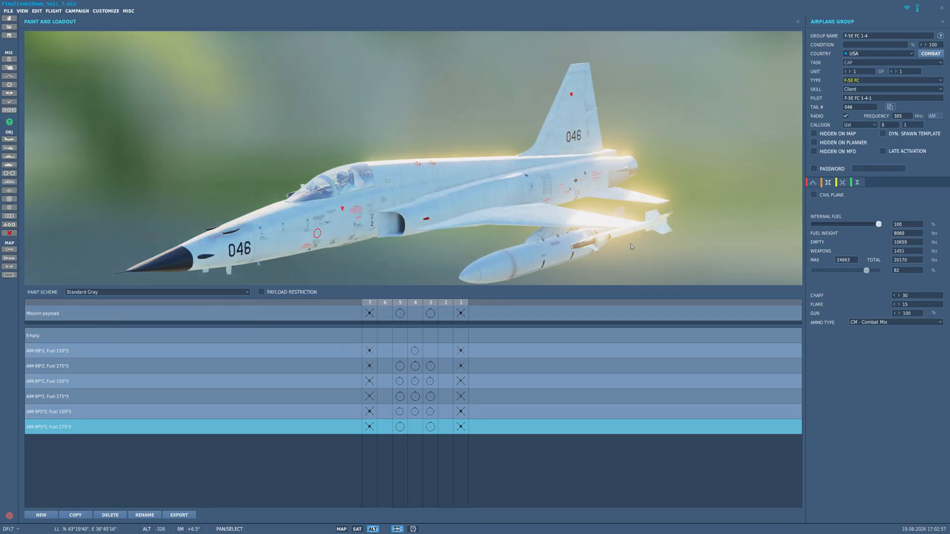
left_click(813, 182)
- Rename both the group and the pilot of the MiG-21bis-6 F-100D aircraft to F-100D-1, then deselect it
left_click(537, 326)
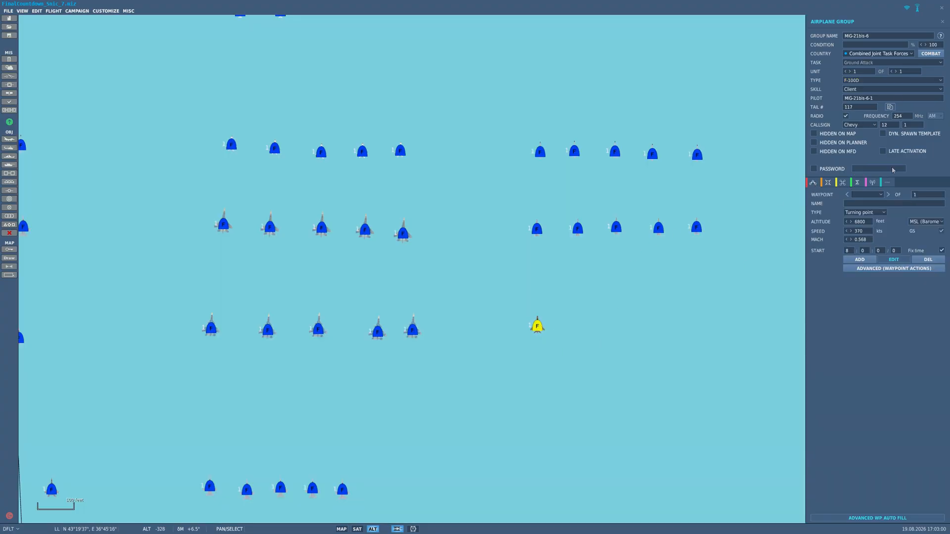
left_click(873, 90)
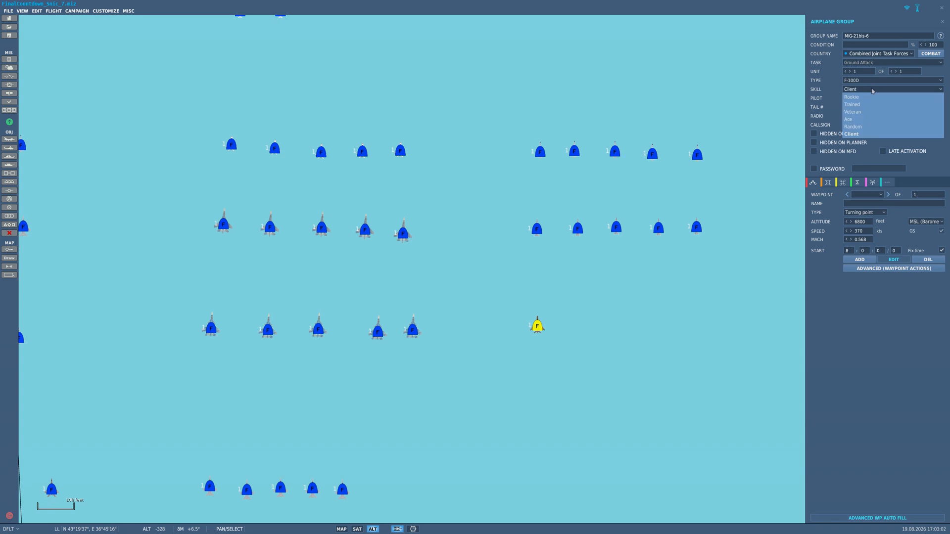
left_click(873, 90)
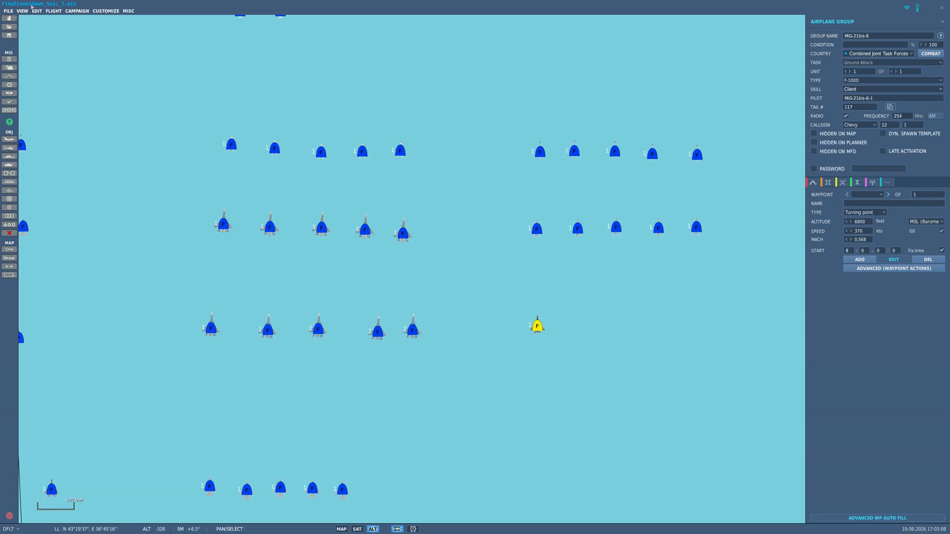
left_click(896, 36)
type("F-100D-1")
key("ctrl+a")
key("ctrl+c")
left_click(889, 99)
key("ctrl+v")
left_click(526, 345)
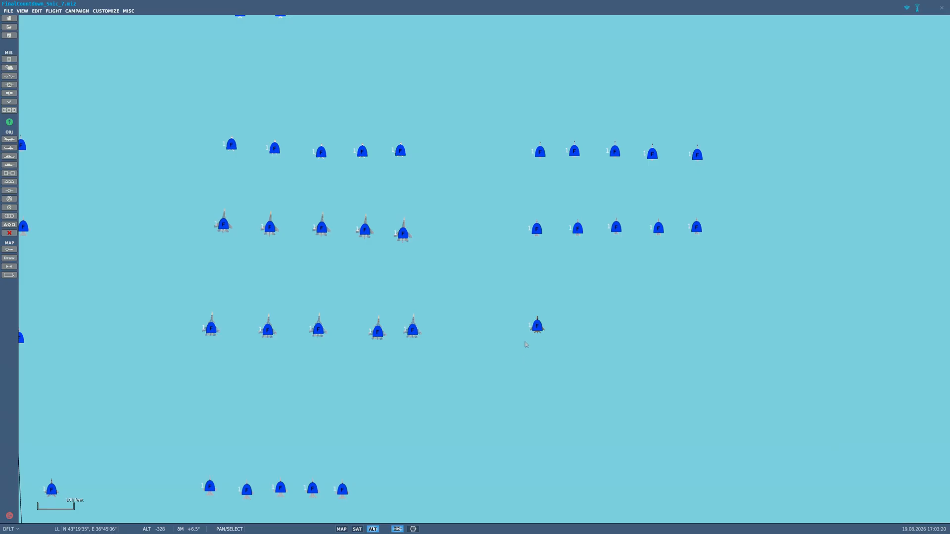
- Paste four copies of the F-100D-1 group in a row beside it, shortening the pilot names to match the group names, up to F-100D-5
left_click(539, 328)
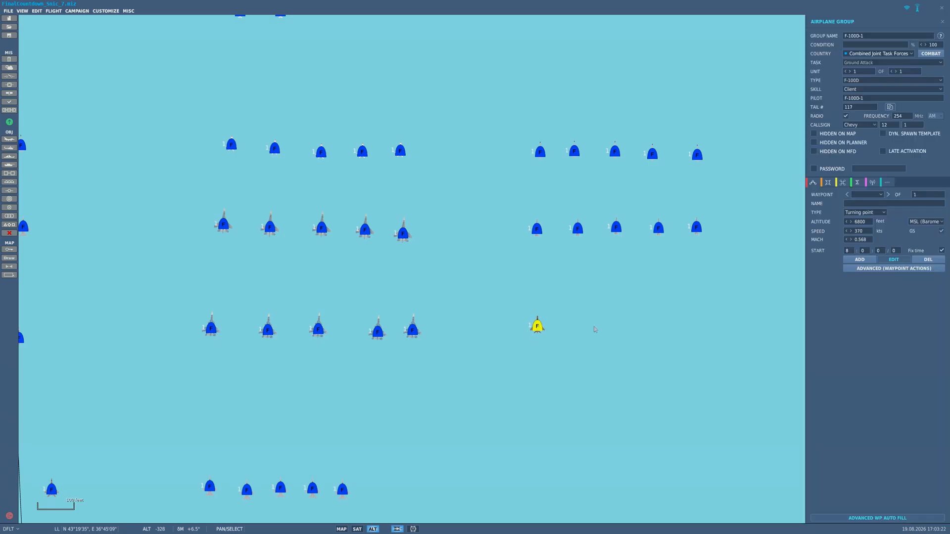
left_click(579, 328)
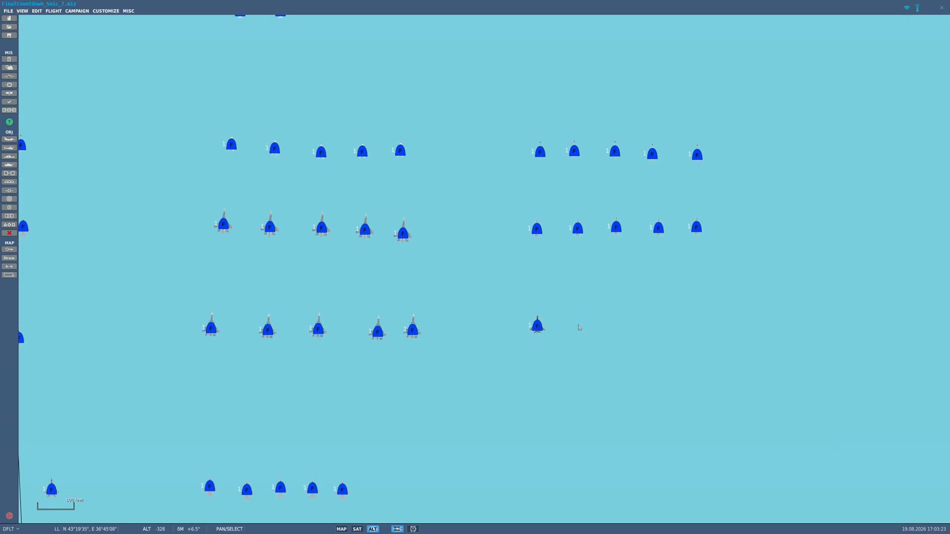
left_click(579, 328)
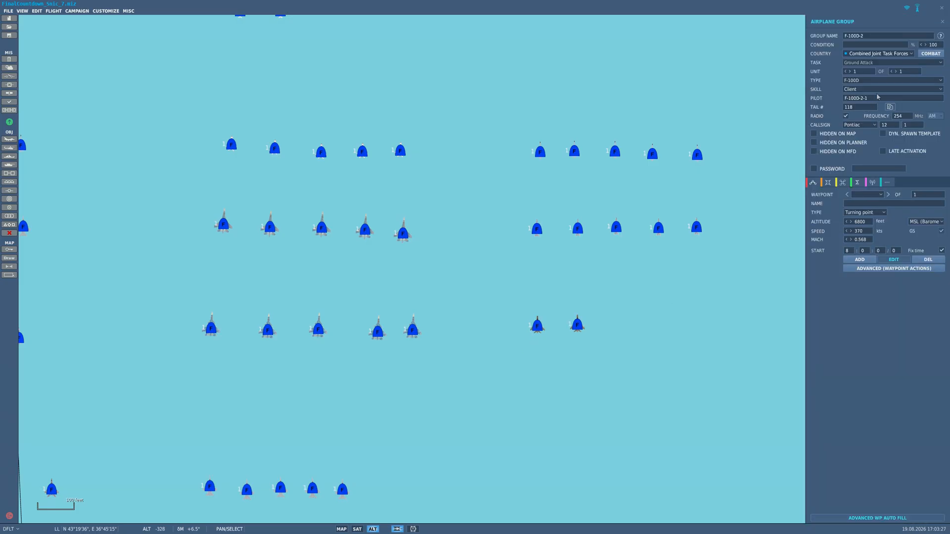
left_click(618, 327)
left_click(623, 325)
key("BackSpace")
key("BackSpace")
left_click(667, 324)
left_click(669, 322)
left_click(699, 323)
left_click(698, 322)
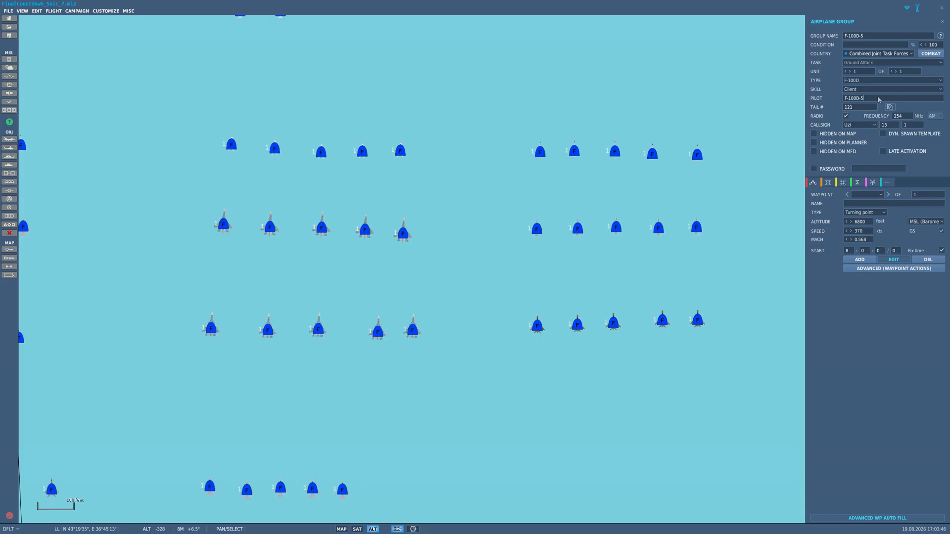
- Paste a copy of the F-100D-1 group below its row and change the copy's aircraft type to F-14B(U)
scroll(599, 288, "down", 2)
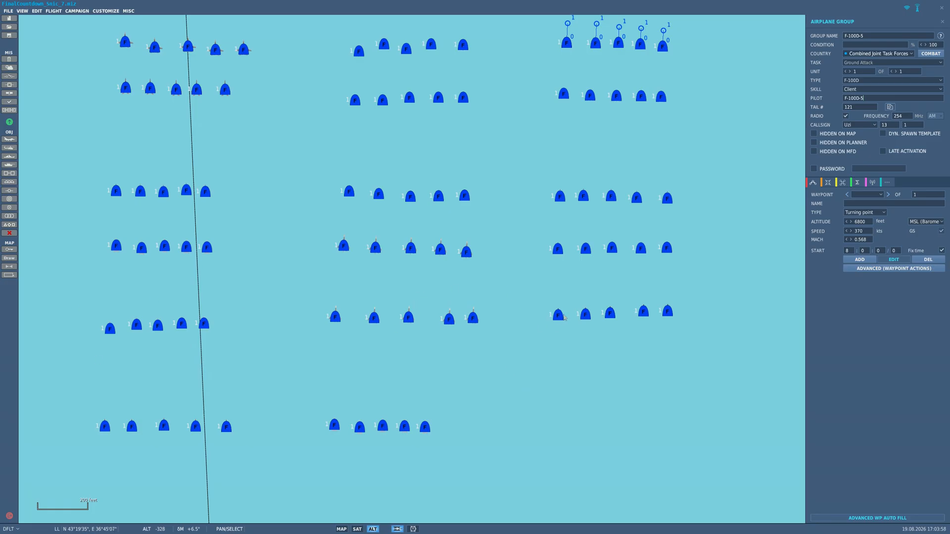
left_click(559, 316)
left_click(556, 385)
left_click(556, 384)
left_click(870, 80)
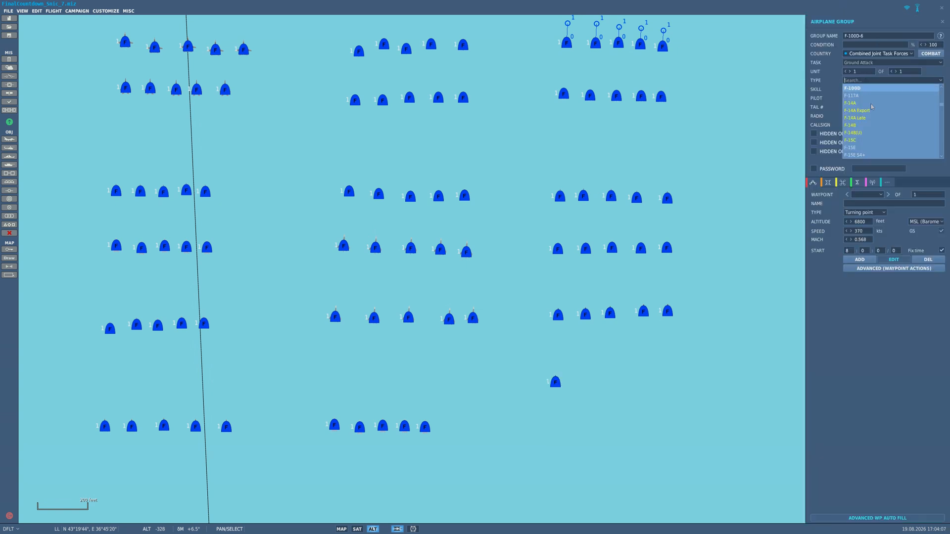
left_click(876, 133)
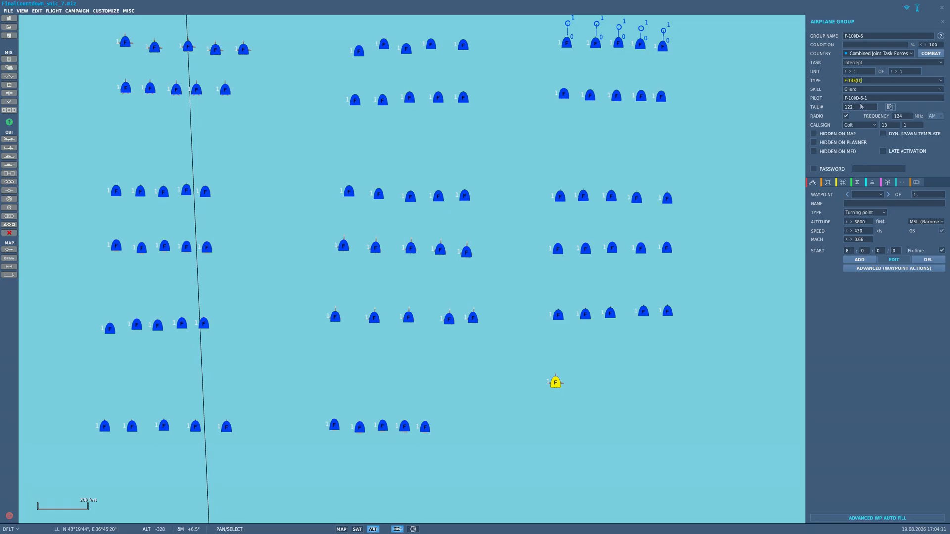
- Rename both the group and the pilot of the pasted F-14B(U) aircraft to F-14B(u)-1
left_click(867, 36)
type("F-14")
type("B9U0-1")
key("BackSpace")
type("(")
key("Delete")
type(")")
key("Left")
key("BackSpace")
type("u")
key("shift+Left")
key("shift+Left")
key("shift+Left")
key("shift+Left")
key("shift+Left")
key("shift+Left")
key("shift+Left")
key("shift+Left")
key("shift+Left")
key("shift+Left")
key("ctrl+c")
key("BackSpace")
key("ctrl+a")
left_click_drag(879, 101, 819, 102)
key("ctrl+v")
- Open the aircraft's loadout and mount a LAU-138 Captive AIM-9M on station 8A and an AIM-7P on station 8B
left_click(828, 183)
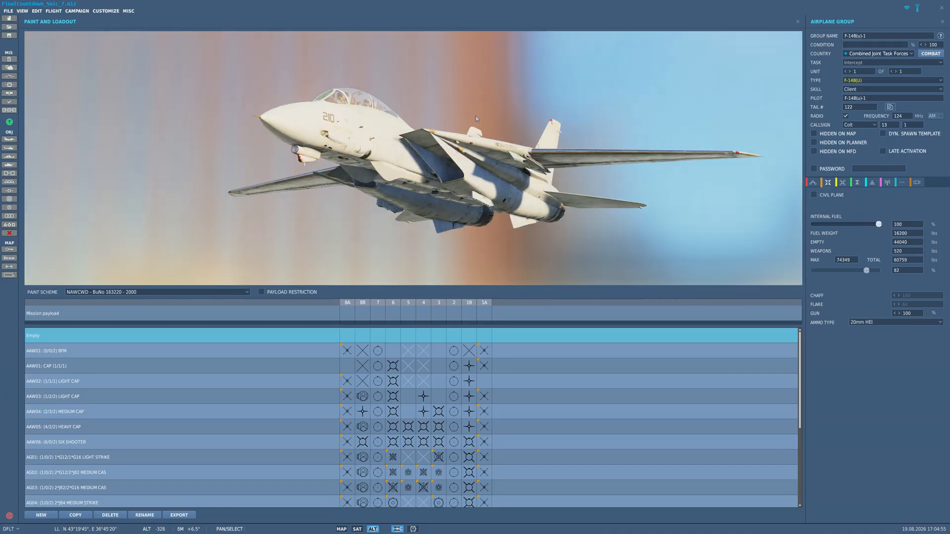
left_click(104, 292)
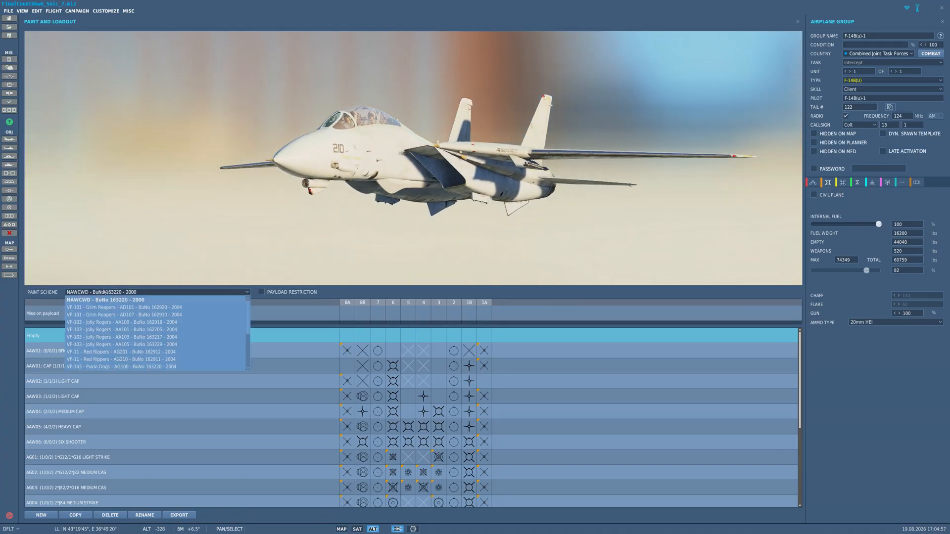
scroll(118, 338, "down", 3)
scroll(118, 338, "up", 3)
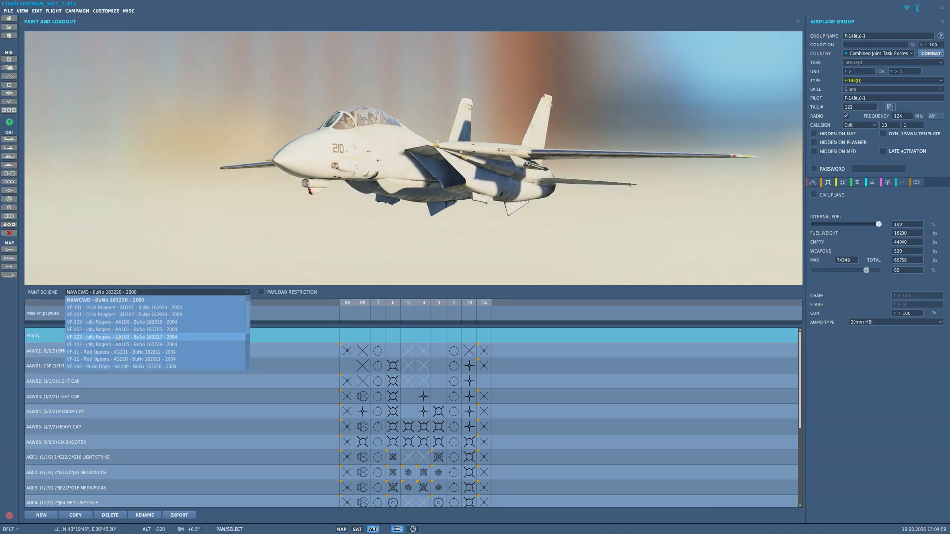
left_click(282, 305)
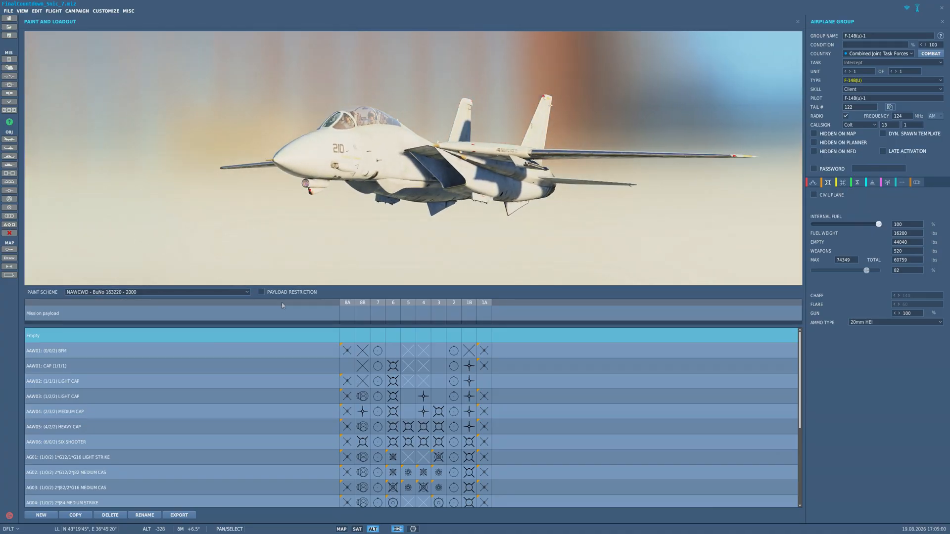
left_click(365, 315)
mouse_move(391, 311)
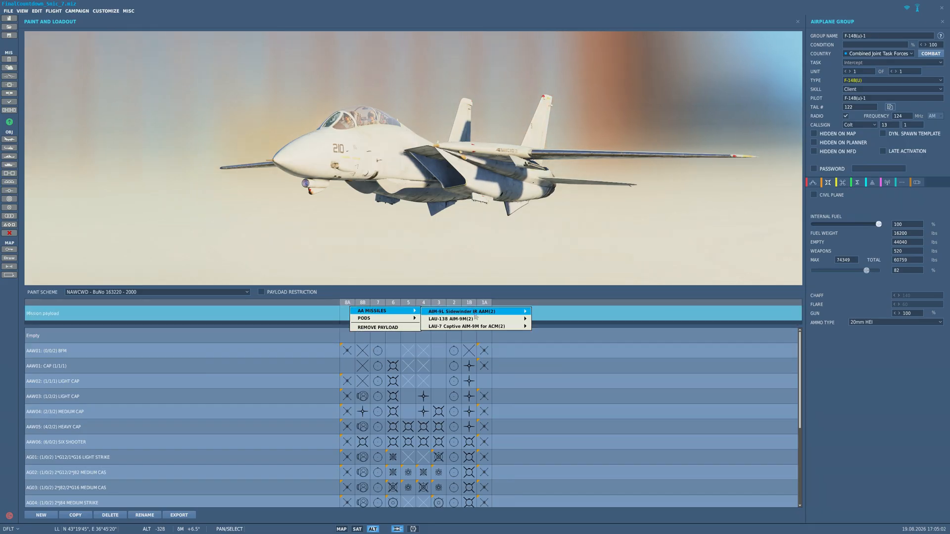
mouse_move(488, 331)
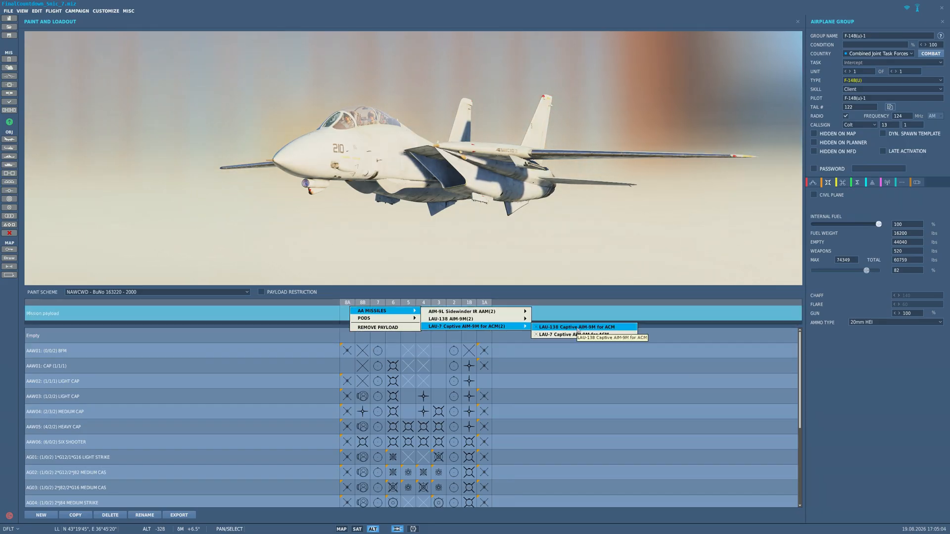
left_click(580, 329)
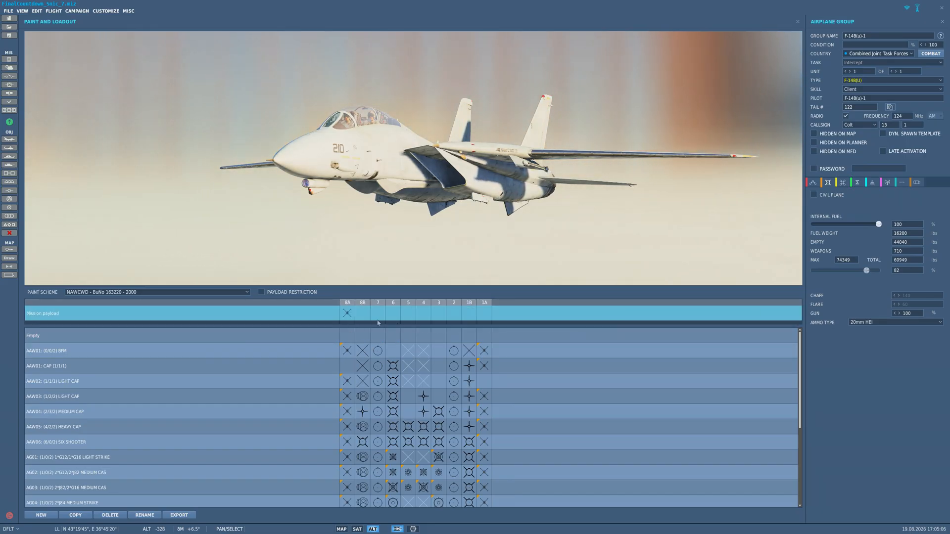
left_click(377, 317)
mouse_move(378, 317)
left_click(496, 379)
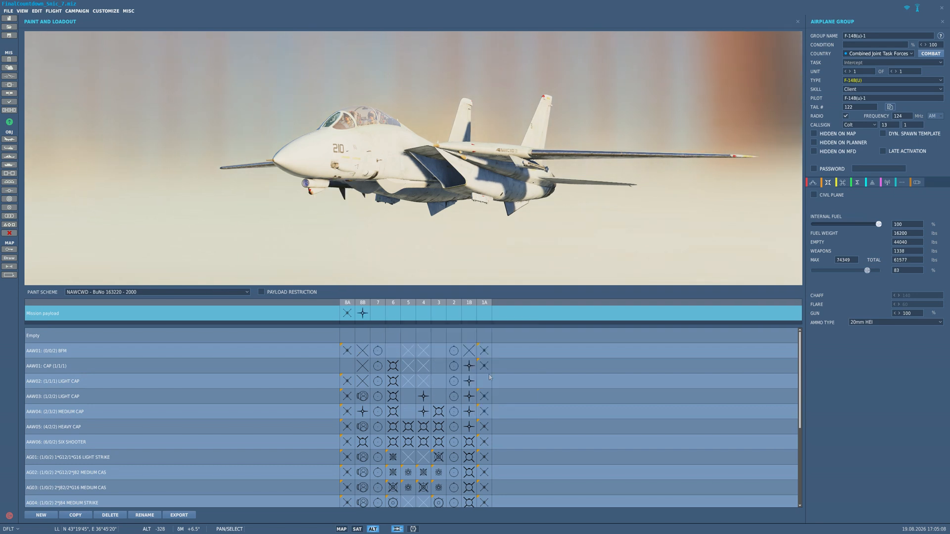
- Mount 300 gal fuel tanks on stations 7 and 2 and an AIM-7P on station 6
left_click(378, 313)
mouse_move(445, 318)
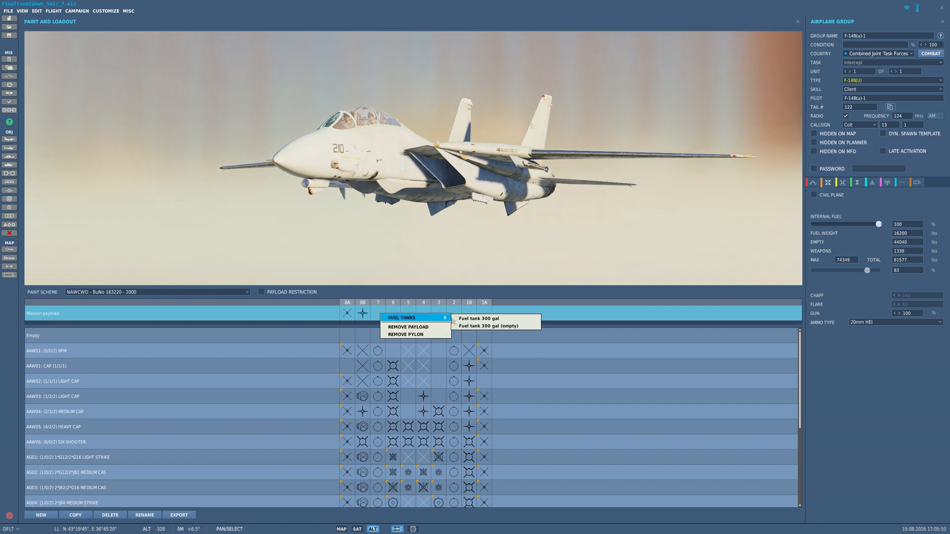
left_click(479, 318)
left_click(399, 315)
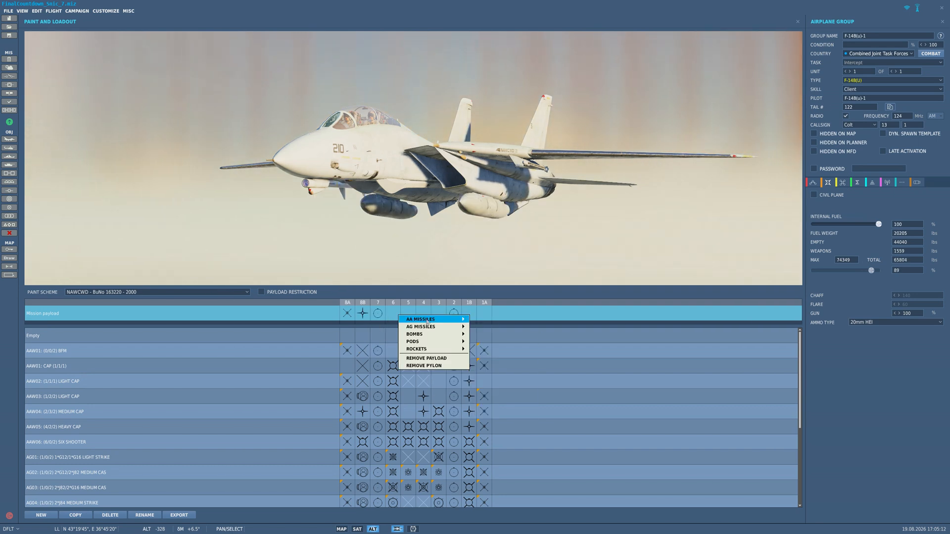
left_click(509, 340)
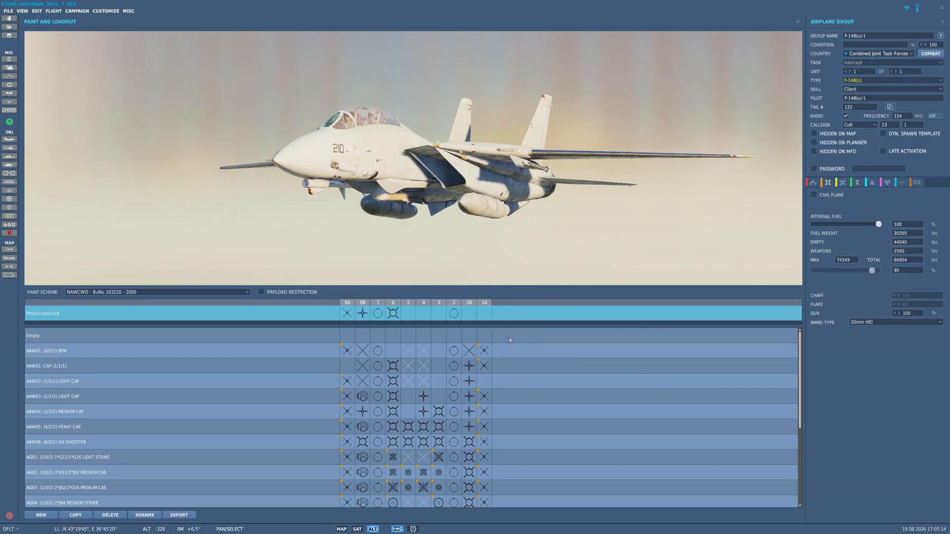
left_click(395, 313)
left_click(510, 375)
- Mount AIM-7P missiles on stations 5, 4, 3 and 1B
left_click(403, 313)
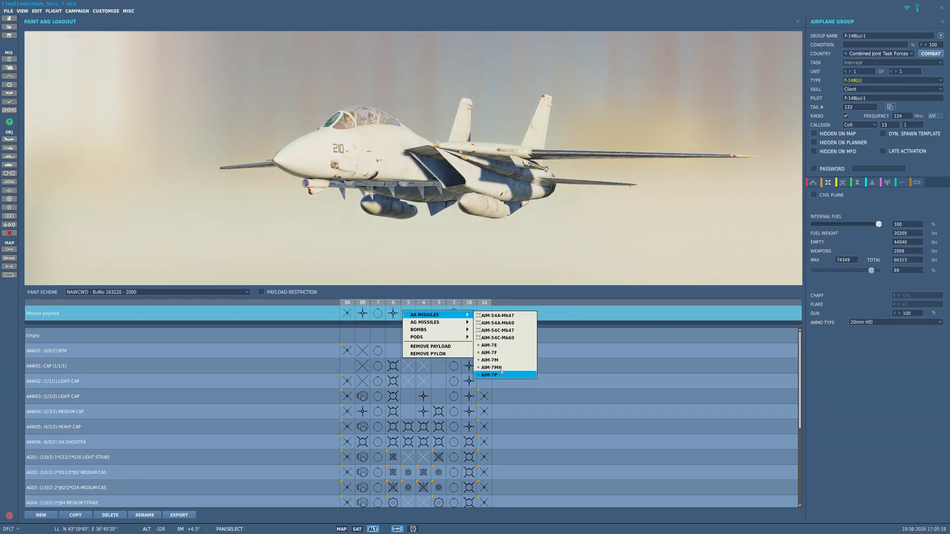
left_click(495, 374)
left_click(421, 313)
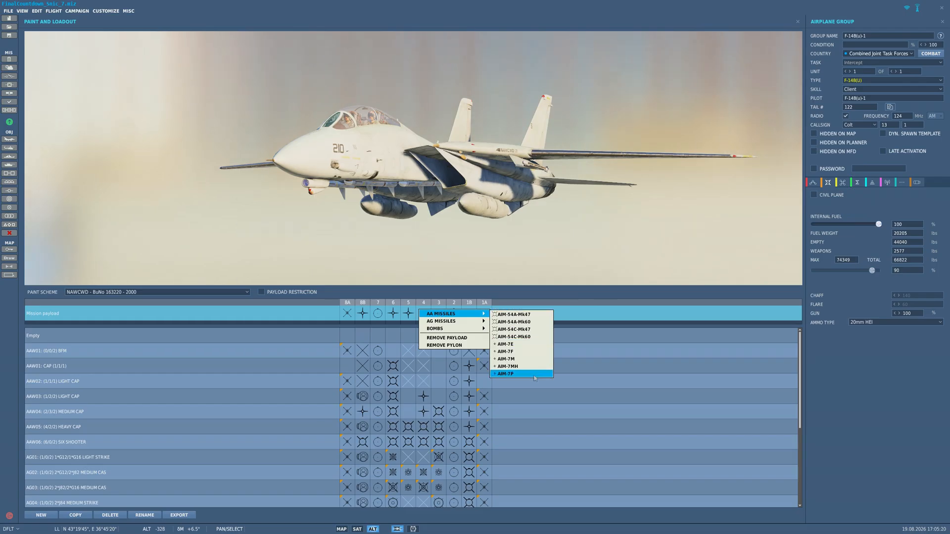
left_click(517, 375)
right_click(438, 312)
mouse_move(474, 319)
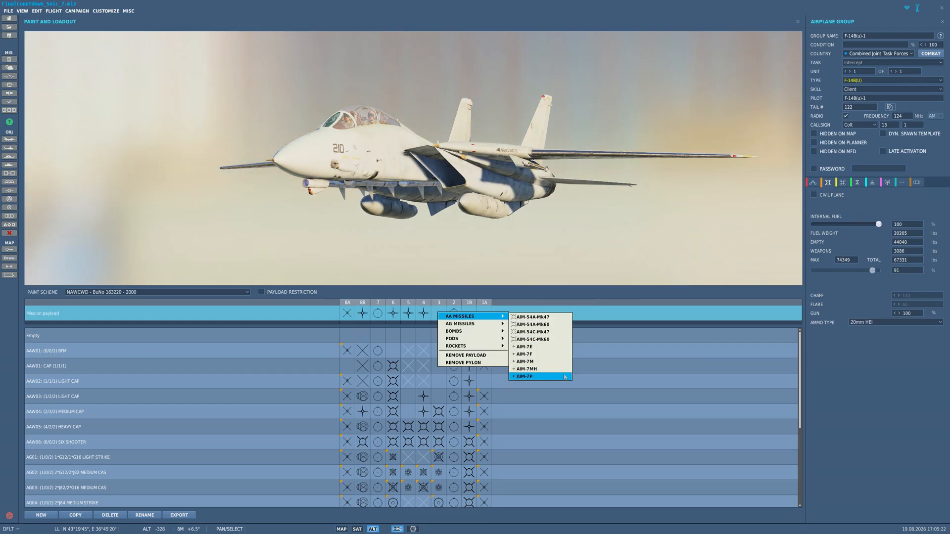
left_click(554, 369)
right_click(471, 315)
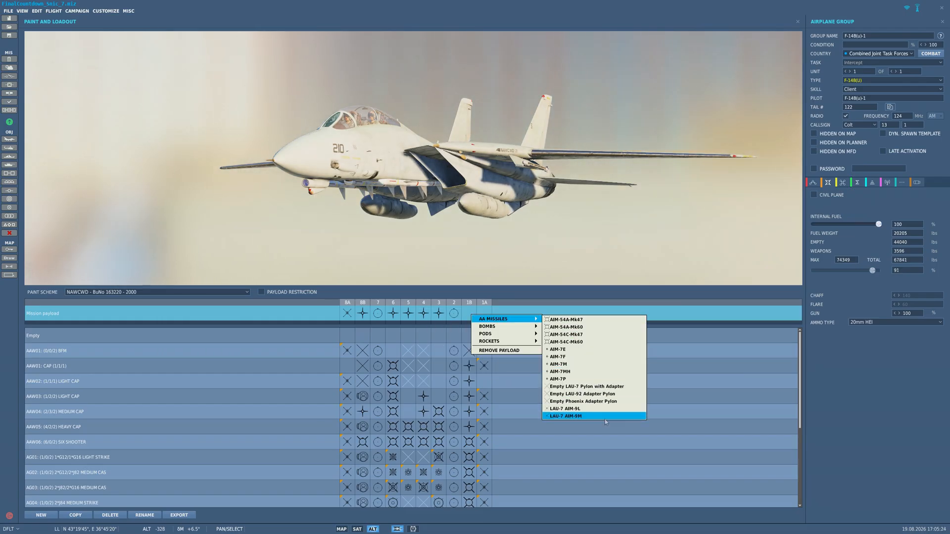
left_click(594, 381)
- Mount a LAU-138 Captive AIM-9M on station 1A
right_click(488, 318)
mouse_move(524, 322)
mouse_move(651, 339)
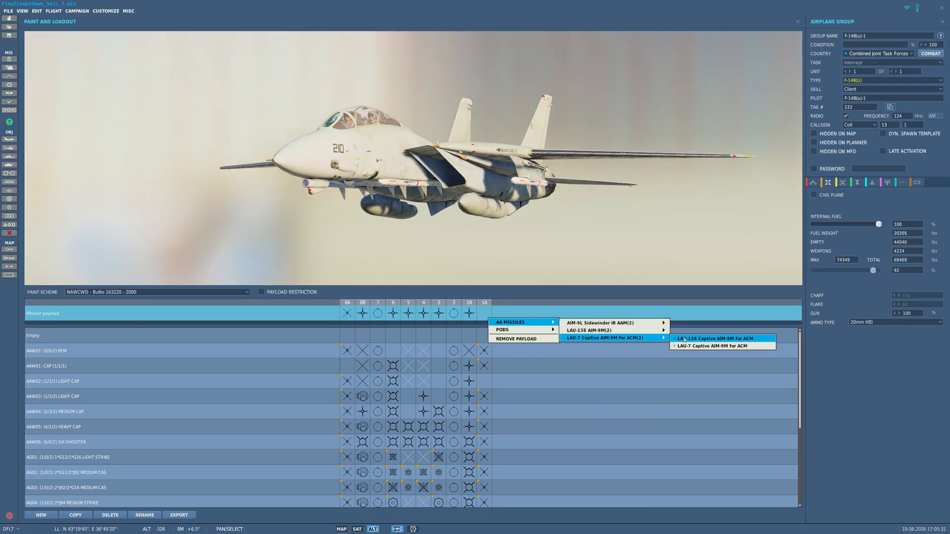
left_click(684, 339)
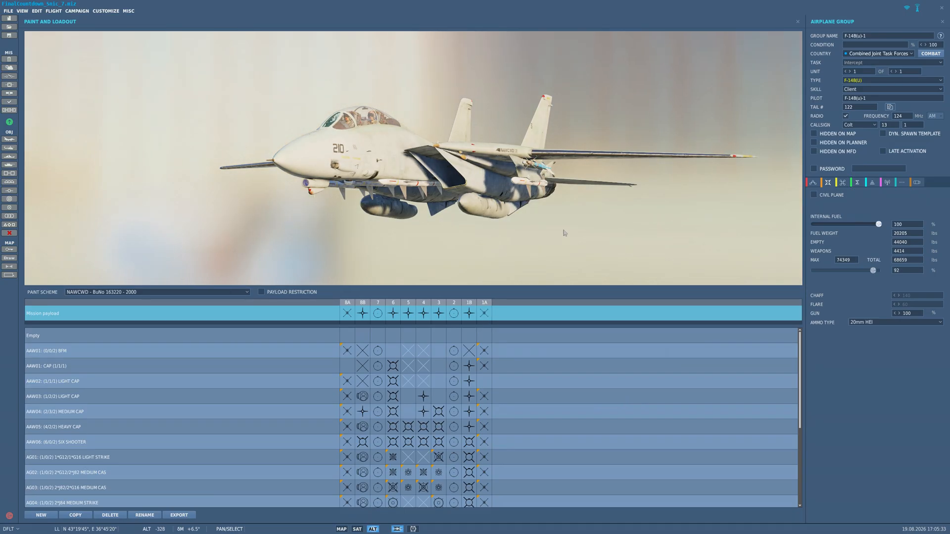
- Replace the captive missiles on stations 1A and 8A with live LAU-138 AIM-9M missiles and inspect the aircraft from below
right_click(484, 313)
mouse_move(559, 319)
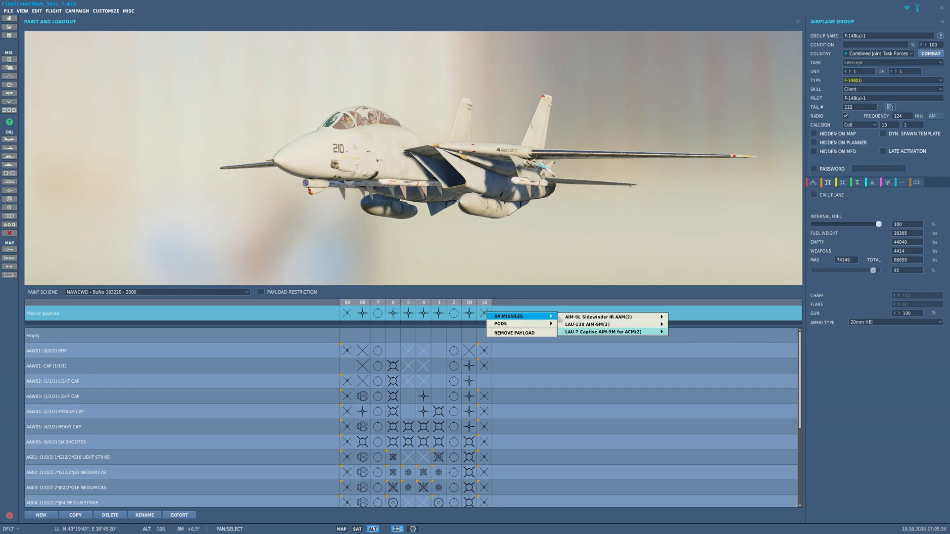
left_click(607, 335)
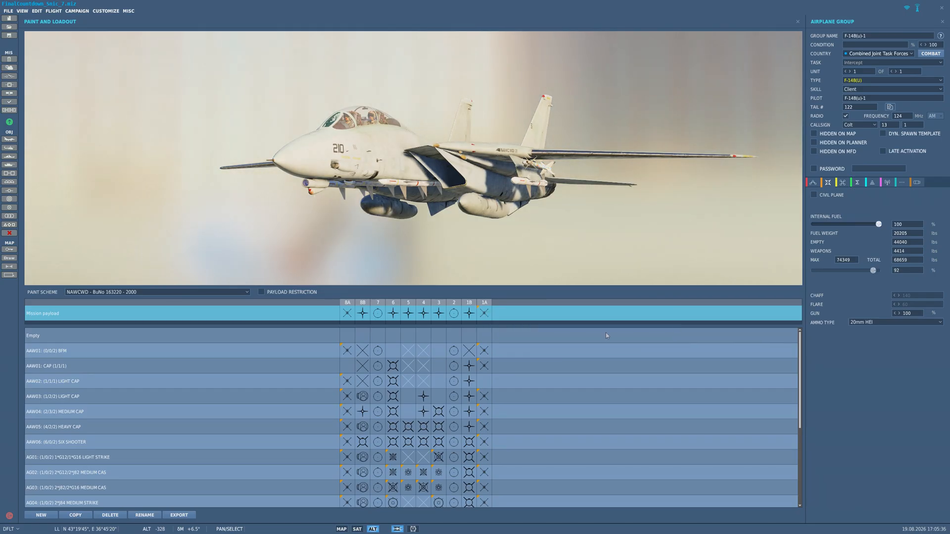
right_click(348, 316)
mouse_move(386, 319)
mouse_move(469, 327)
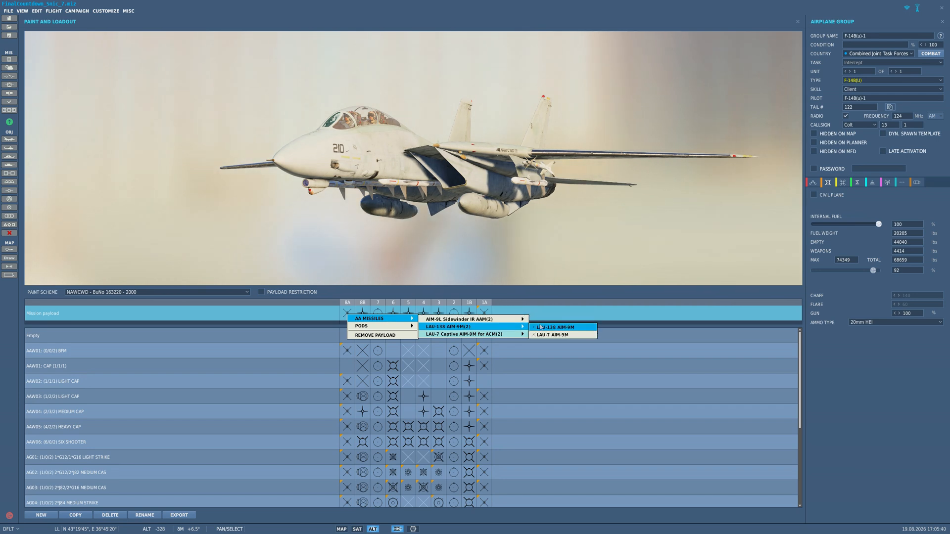
left_click(542, 326)
left_click_drag(518, 203, 505, 158)
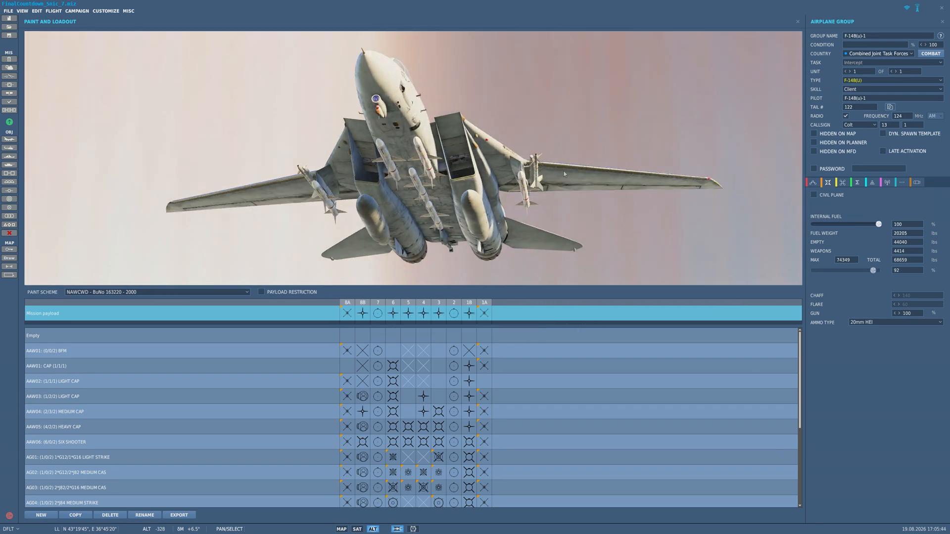
- Set the F-14B(u)-1 group's waypoint altitude to 7000 feet and deselect the group
left_click(812, 182)
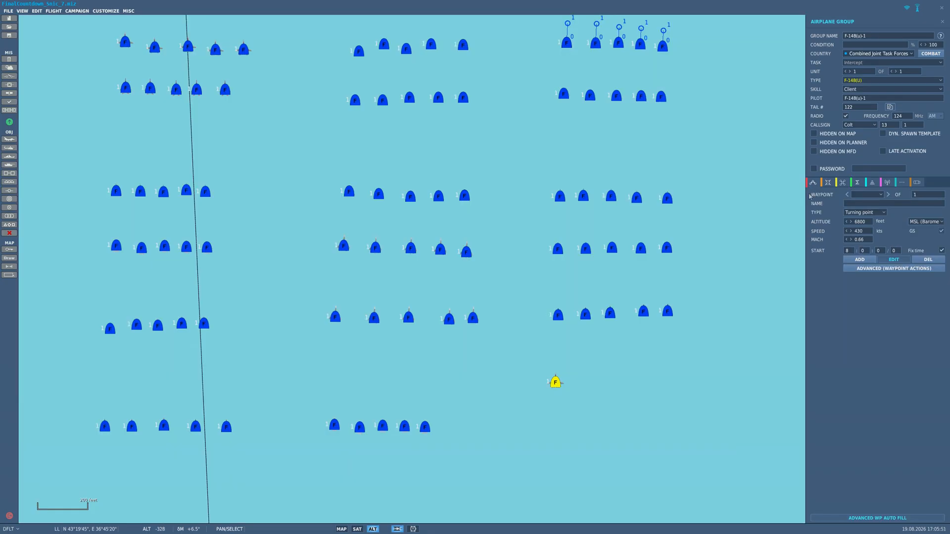
left_click(855, 223)
type("70")
left_click(555, 390)
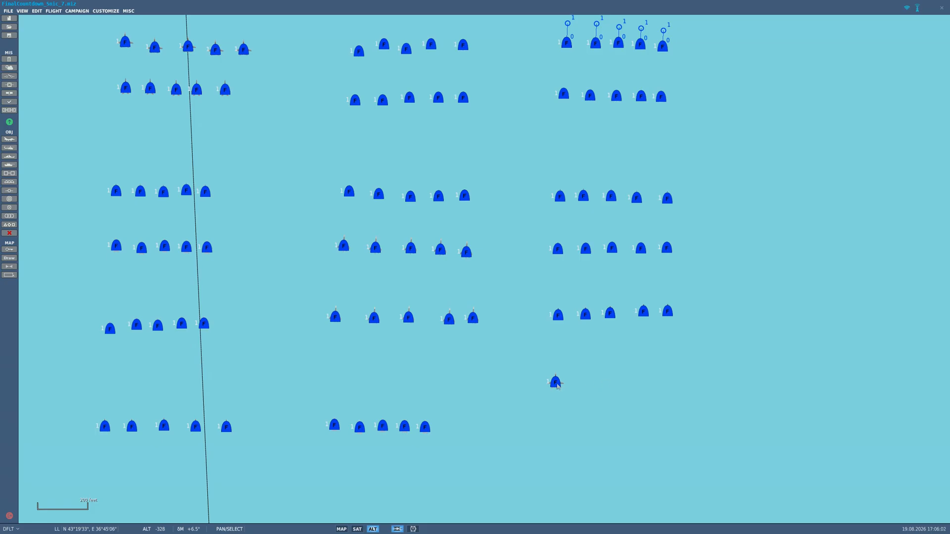
- Paste two copies of the F-14B(u)-1 group in a row beside it, with pilot names F-14B(u)-2 and F-14B(u)-3
left_click(556, 384)
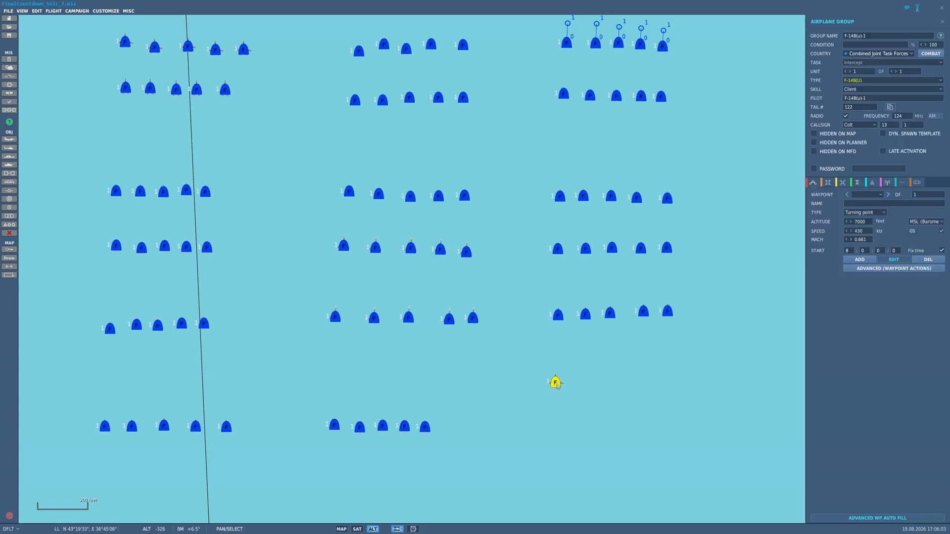
left_click(590, 385)
left_click(589, 383)
left_click(881, 99)
key("BackSpace")
key("BackSpace")
key("BackSpace")
left_click(618, 384)
left_click(617, 384)
key("BackSpace")
key("BackSpace")
key("BackSpace")
key("BackSpace")
type("-3")
- Paste two more F-14B(U) copies to complete the row, shortening their pilot names to F-14B(u)-4 and F-14B(u)-5
left_click(647, 383)
left_click(647, 383)
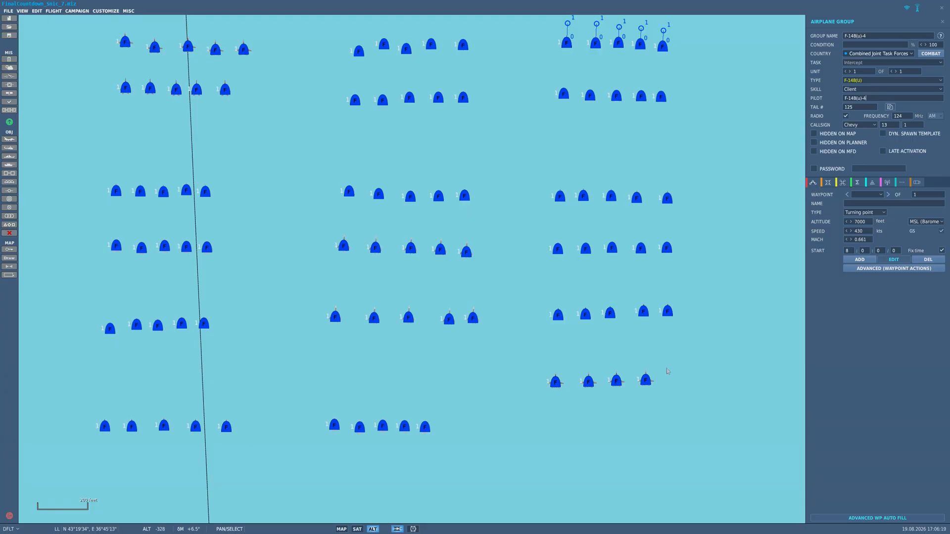
left_click(670, 384)
left_click(674, 380)
key("BackSpace")
key("BackSpace")
left_click(767, 262)
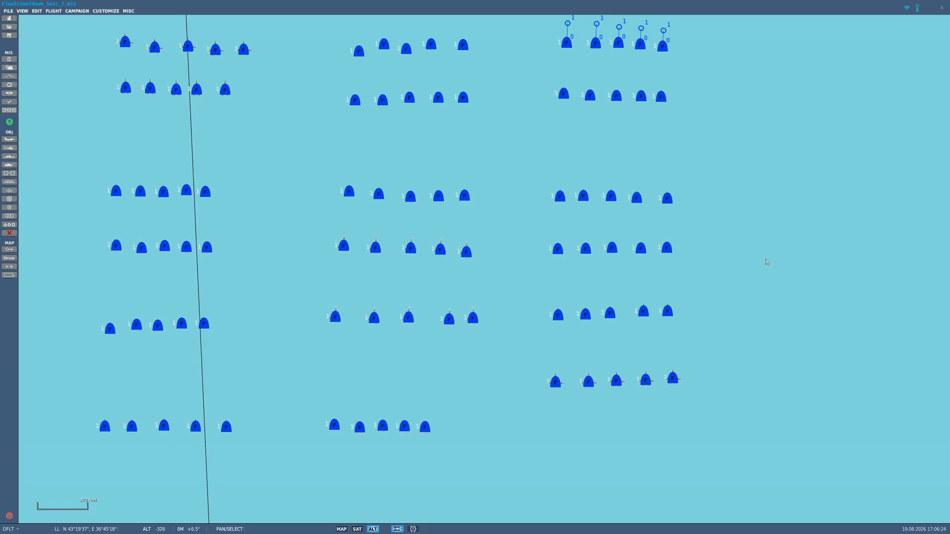
- Save the mission under the new file name FinalCountdown_Snic_8.miz
scroll(626, 413, "down", 5)
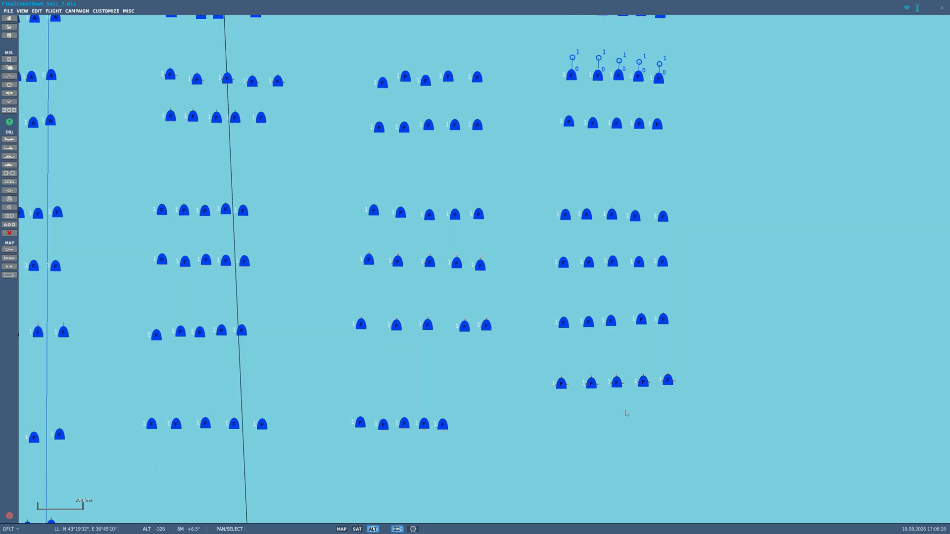
left_click(12, 13)
left_click(34, 42)
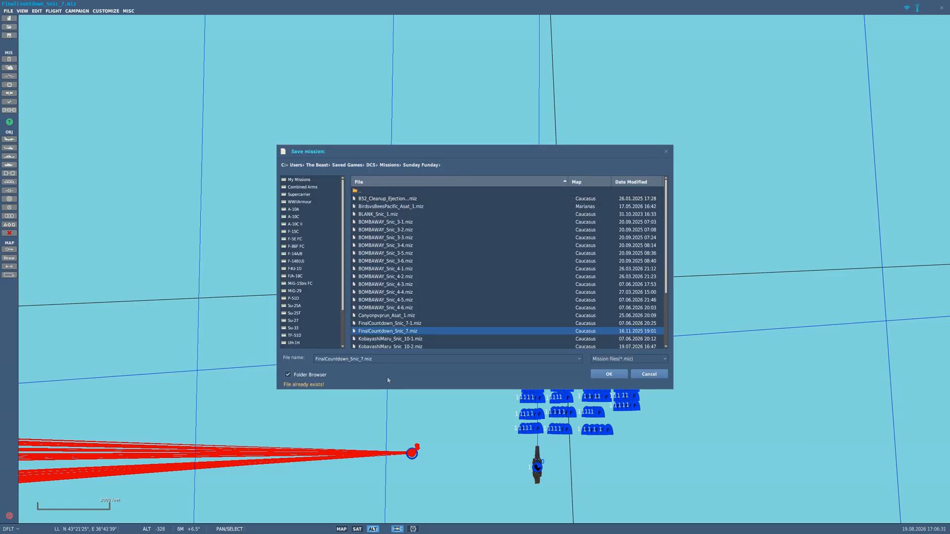
left_click(361, 359)
key("BackSpace")
type("8")
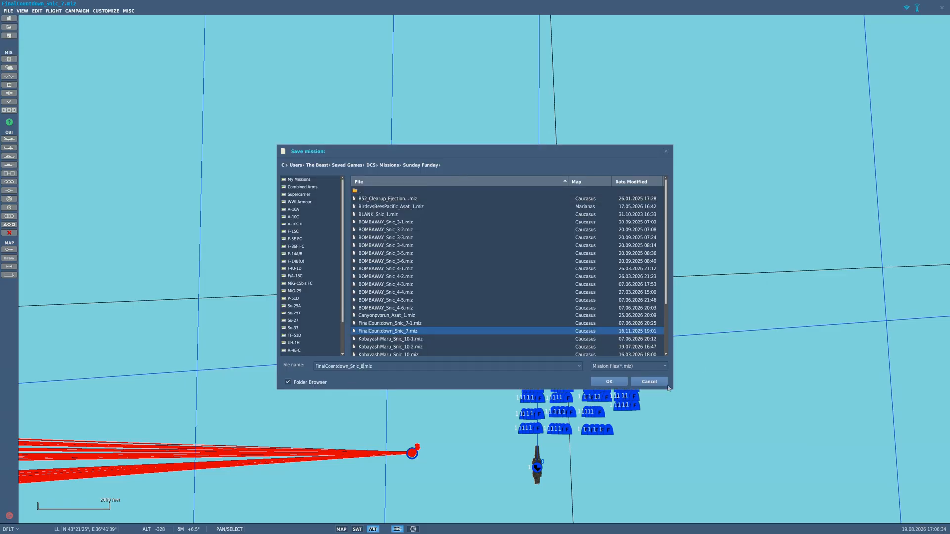
left_click(612, 382)
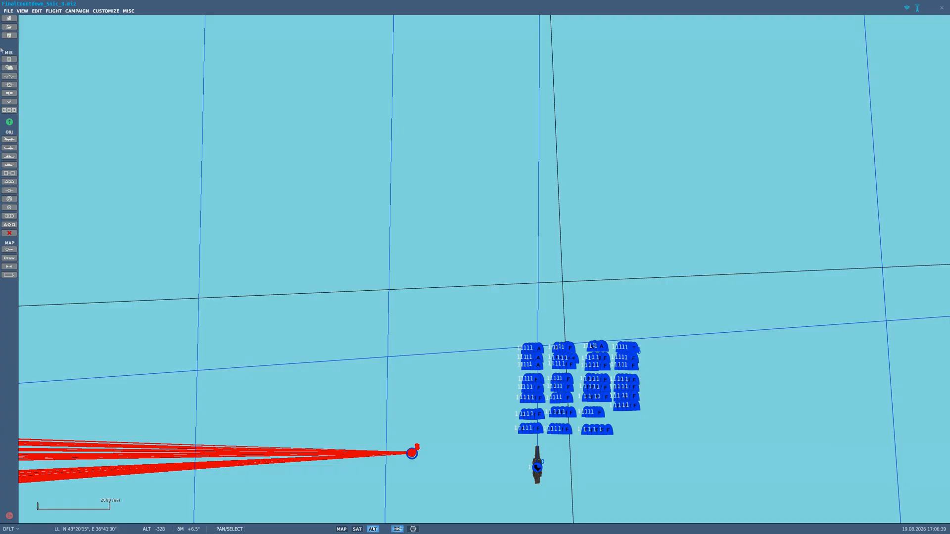
- Reopen the mission FinalCountdown_Snic_8.miz from the Sunday Funday folder
left_click(8, 11)
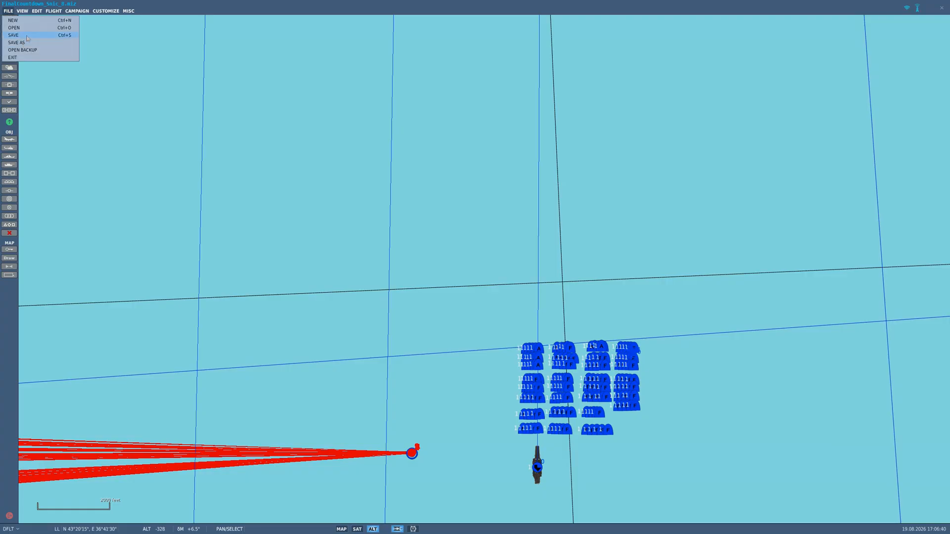
left_click(27, 29)
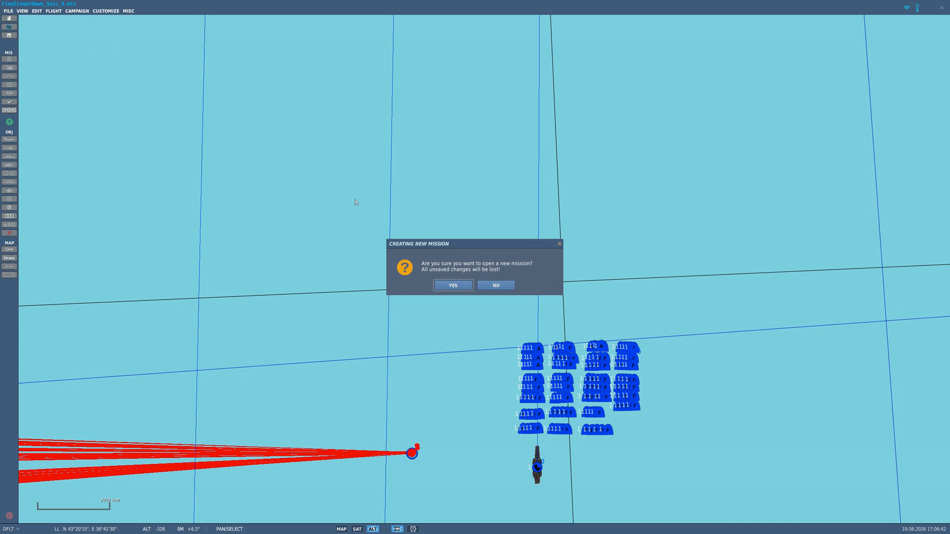
left_click(453, 285)
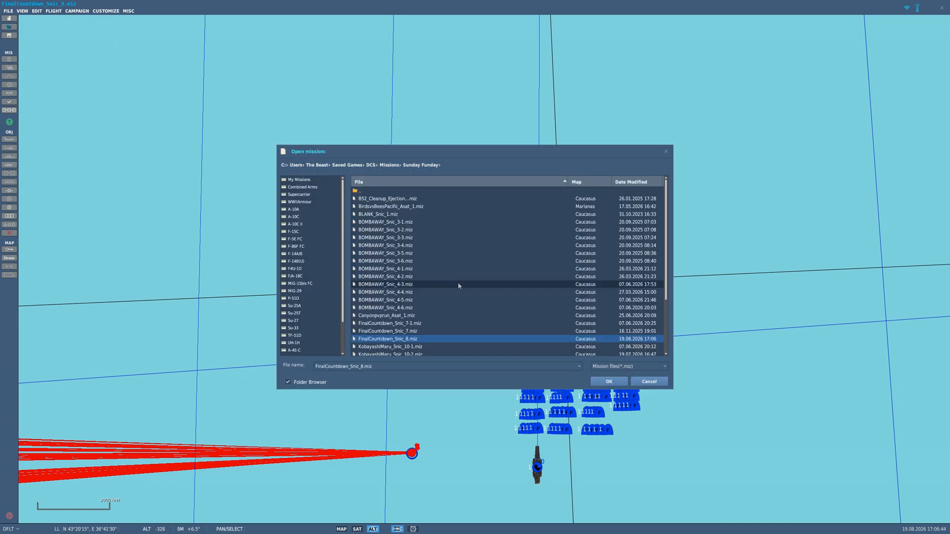
left_click(610, 382)
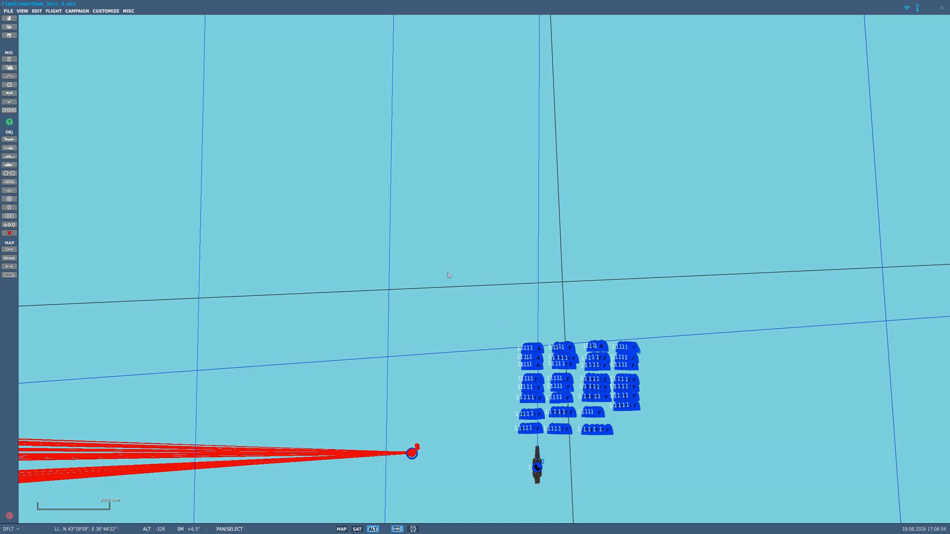
- Open the mission BOMBAWAY_Snic_4-1.miz from the Sunday Funday folder
left_click(9, 11)
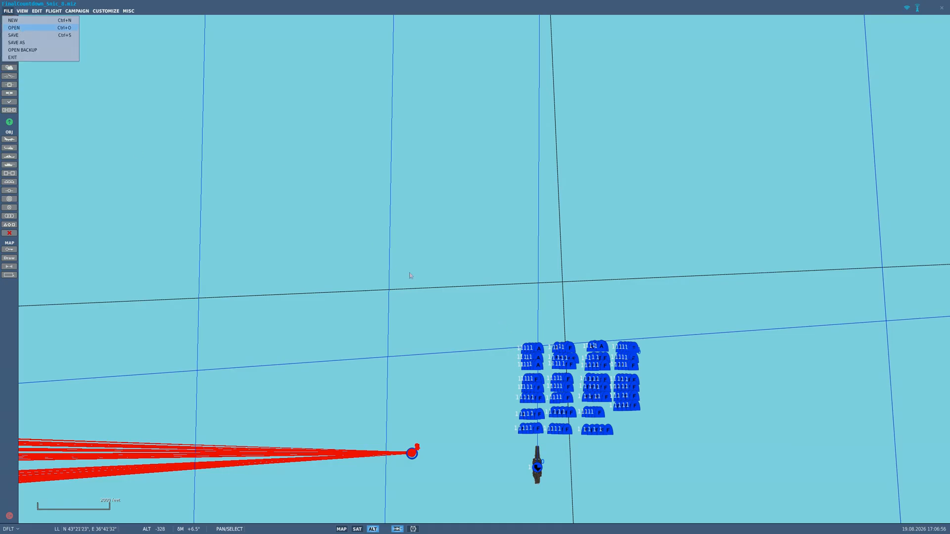
key("Return")
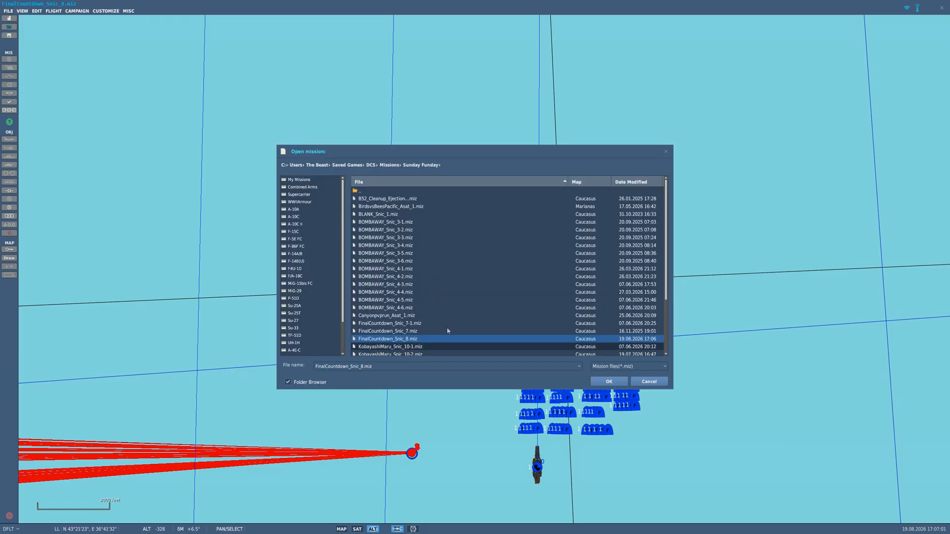
left_click(423, 269)
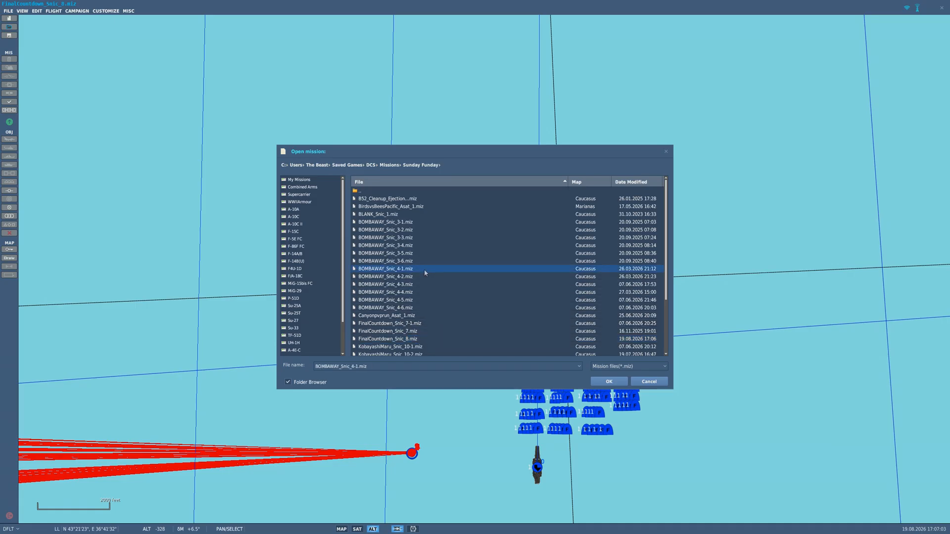
left_click(611, 384)
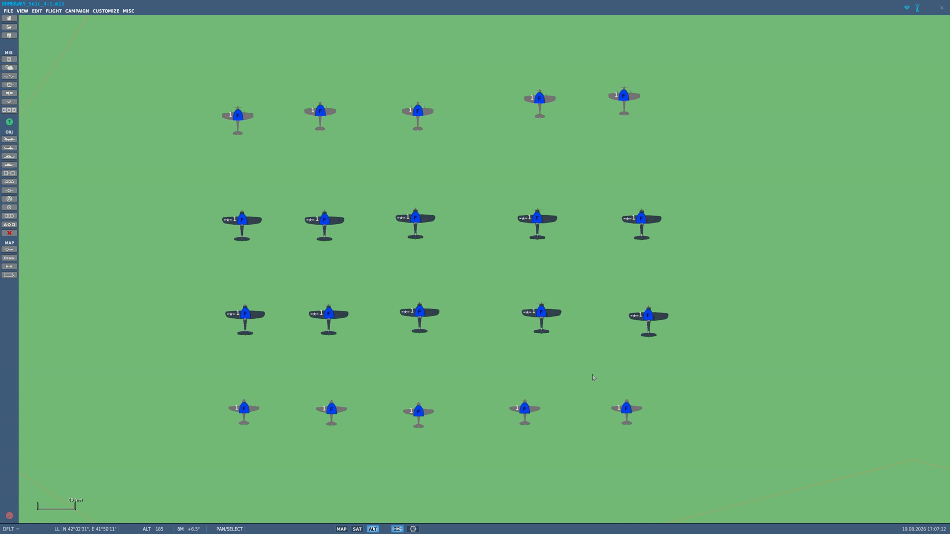
- Examine the mission area and the existing blocks of aircraft rows for free space to add new clients
scroll(548, 263, "down", 5)
scroll(543, 276, "down", 8)
scroll(544, 195, "down", 1)
scroll(545, 195, "up", 3)
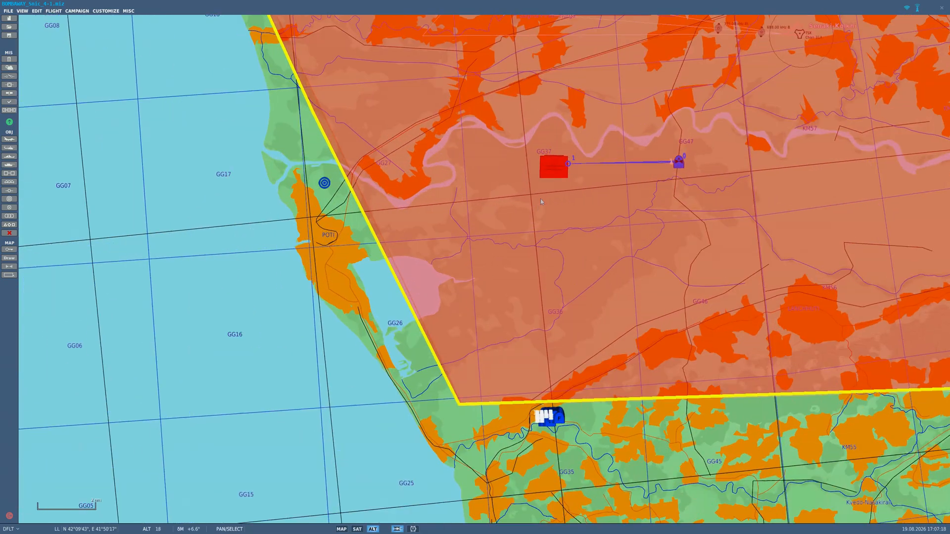
scroll(555, 165, "up", 6)
scroll(555, 164, "down", 2)
scroll(555, 164, "down", 8)
scroll(555, 164, "up", 2)
scroll(598, 263, "down", 8)
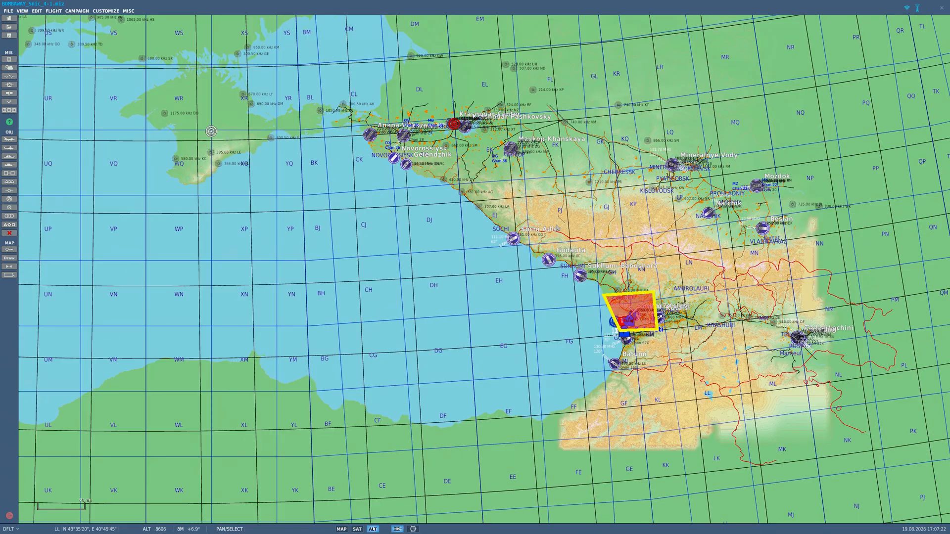
scroll(598, 263, "up", 7)
scroll(598, 263, "down", 2)
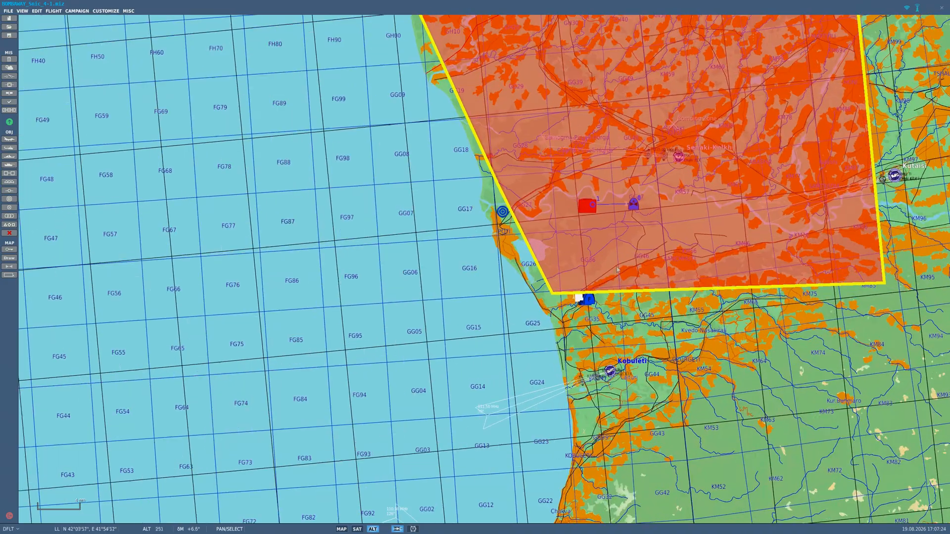
scroll(597, 263, "up", 10)
scroll(377, 365, "up", 2)
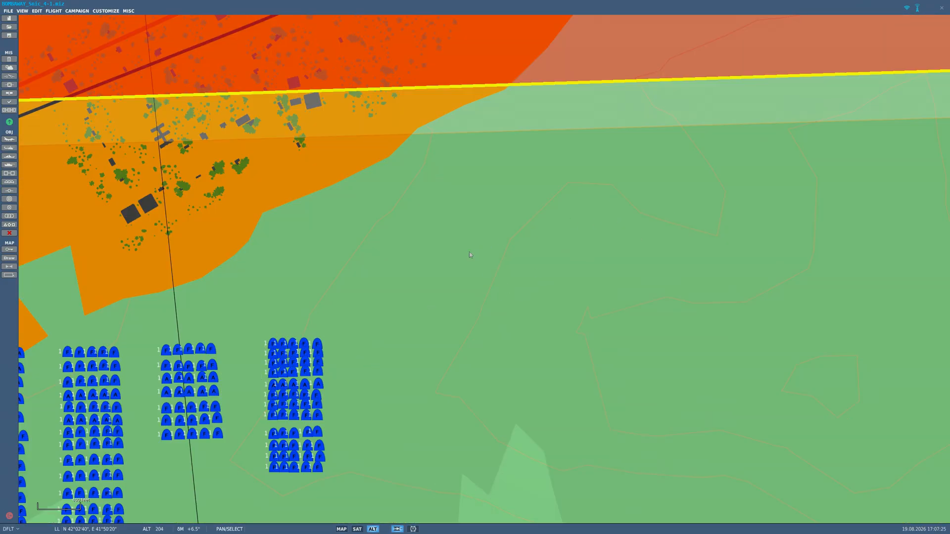
scroll(469, 255, "down", 3)
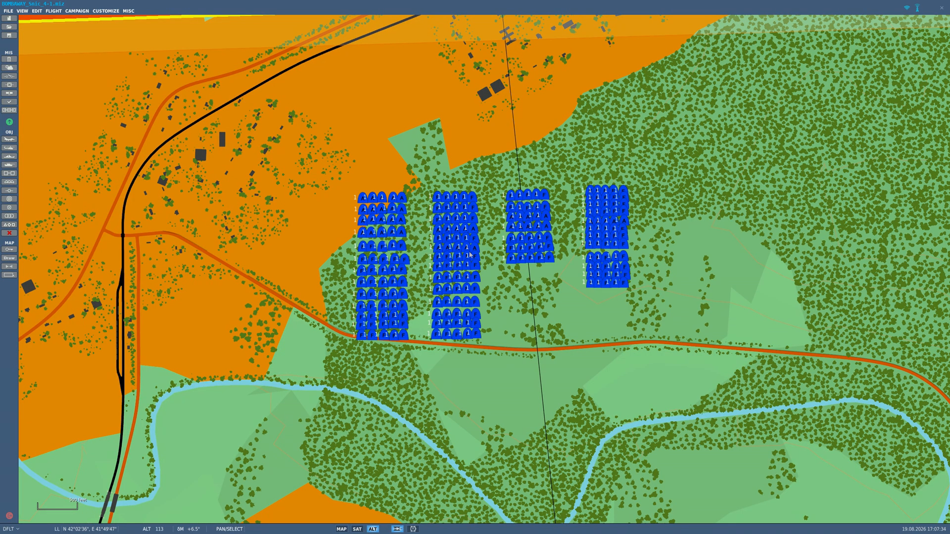
scroll(616, 280, "up", 5)
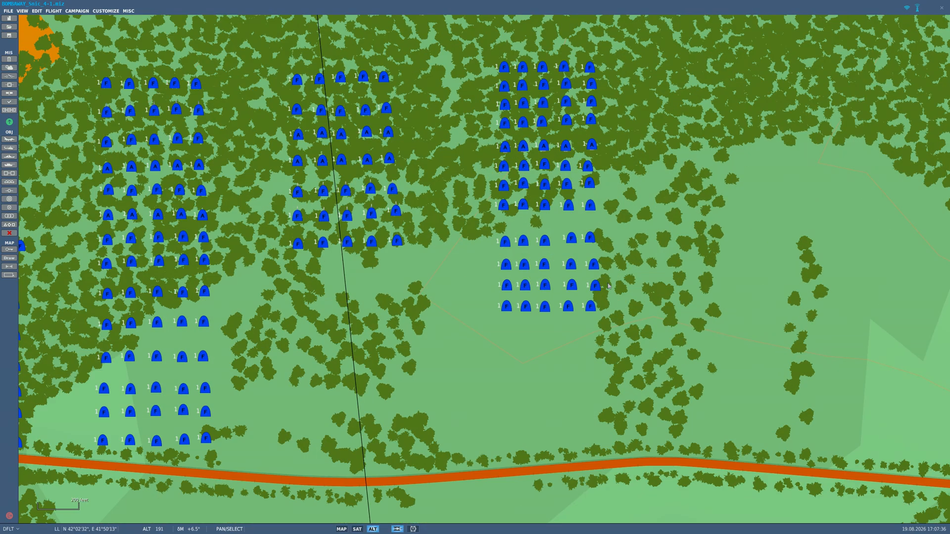
- Place a new USA airplane group below the last row of the third aircraft block and set its type to F-100D
left_click_drag(178, 208, 398, 292)
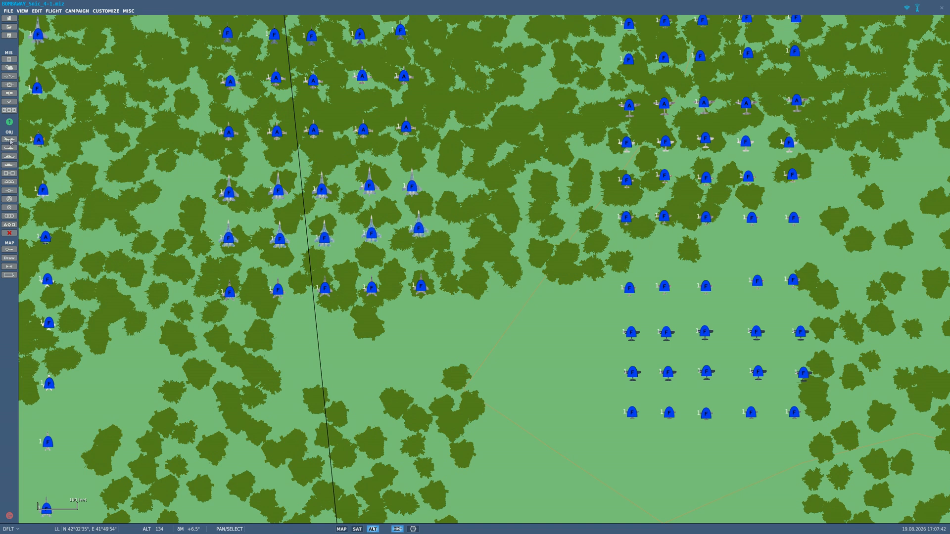
left_click(10, 141)
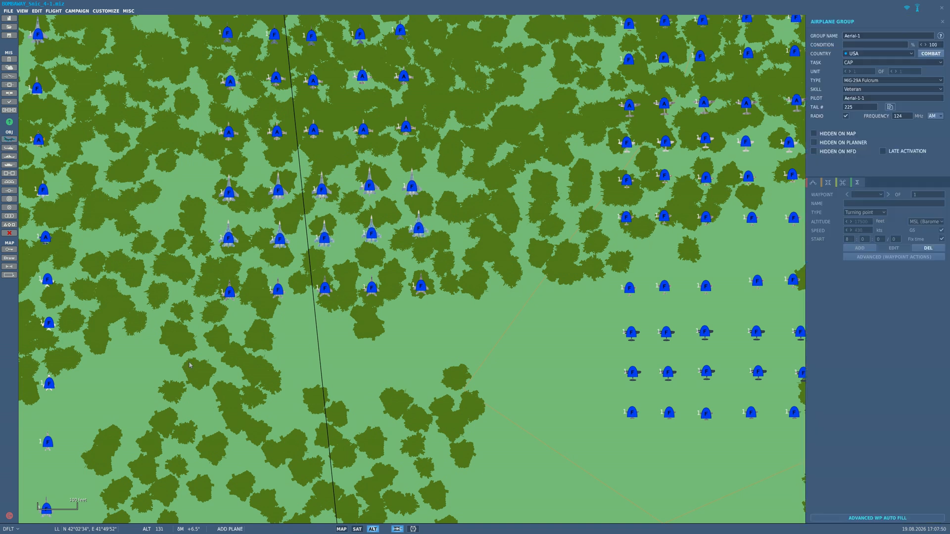
left_click(233, 354)
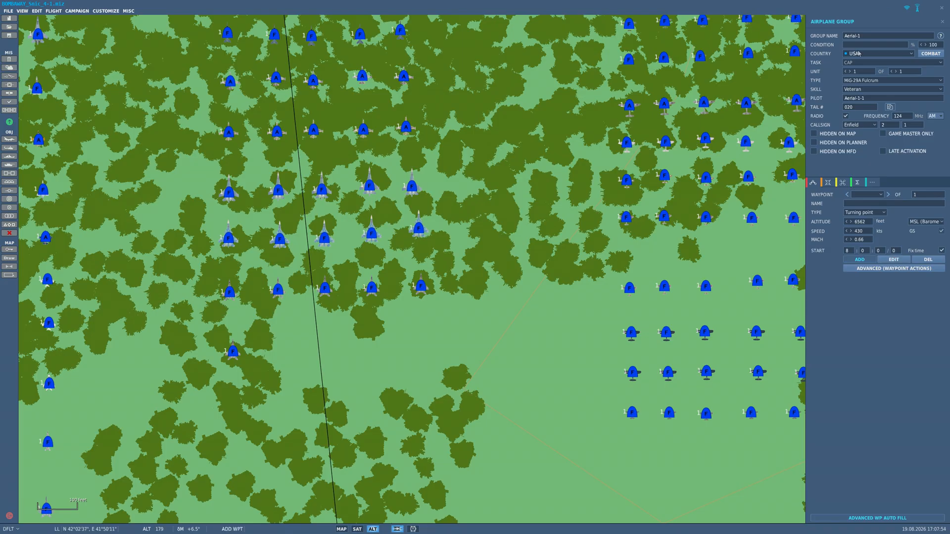
left_click(868, 82)
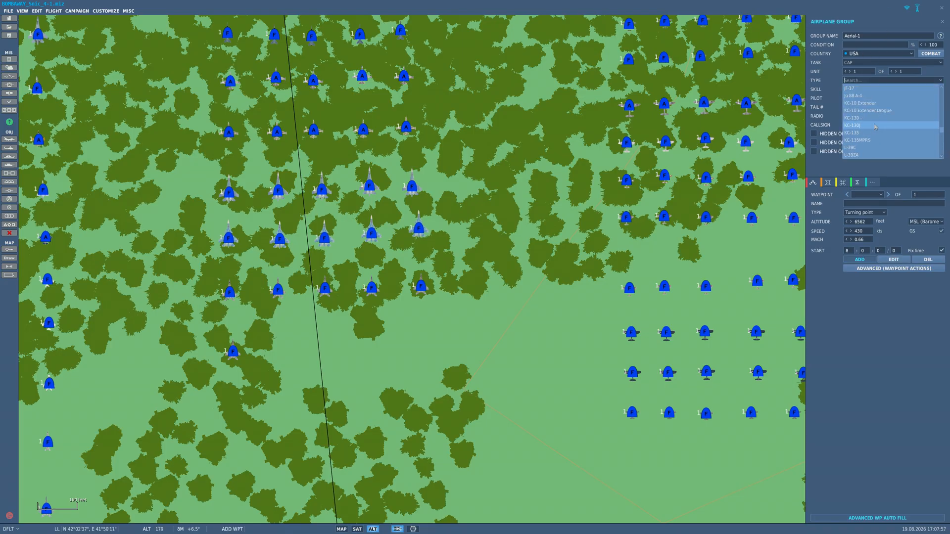
scroll(874, 127, "up", 6)
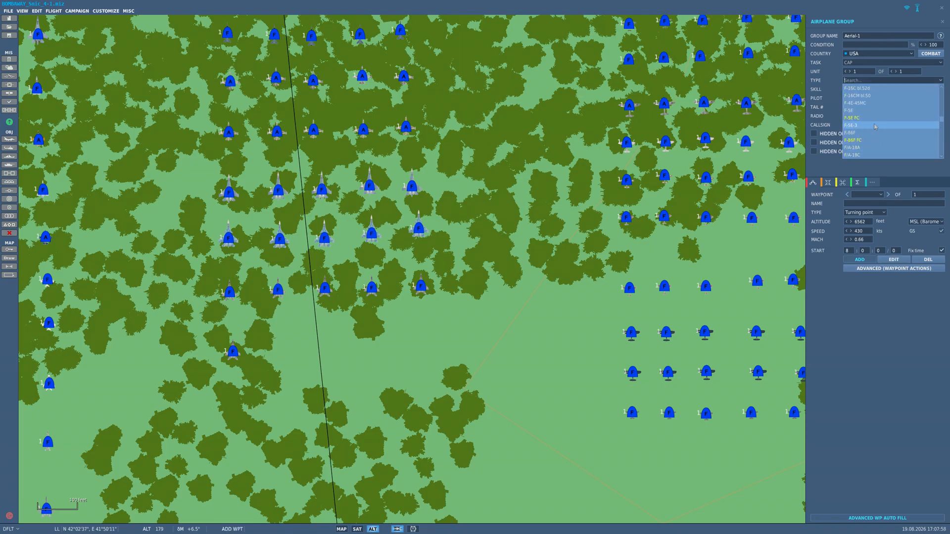
scroll(875, 127, "up", 4)
scroll(875, 127, "down", 1)
scroll(875, 126, "up", 2)
left_click(875, 125)
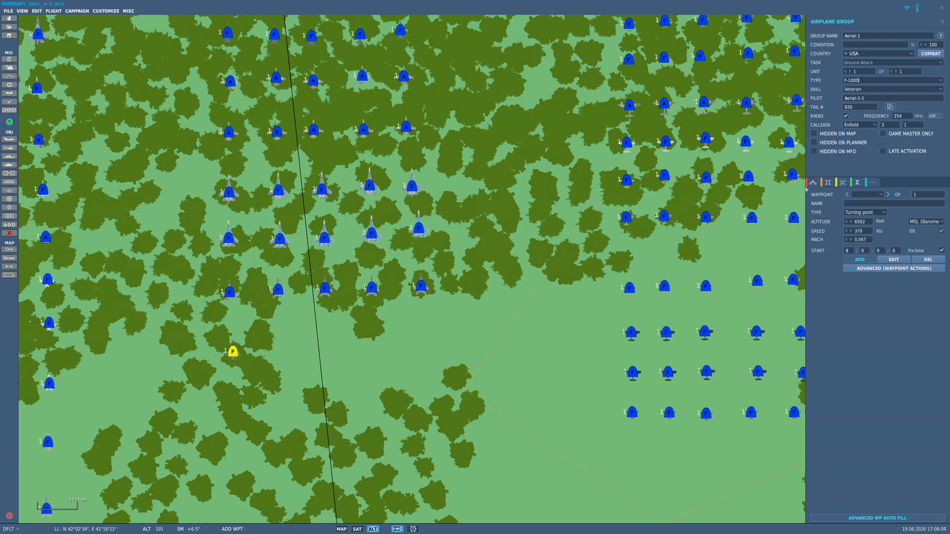
- Load 1x Mk-82 - 500lb GP Bomb LD (TER) on pylon 5 of the F-100D's mission payload
left_click(828, 182)
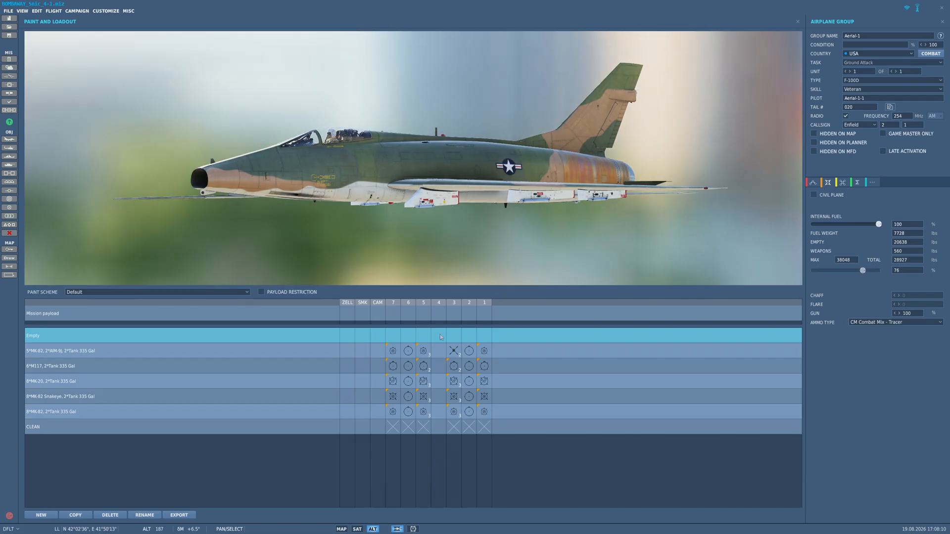
right_click(424, 315)
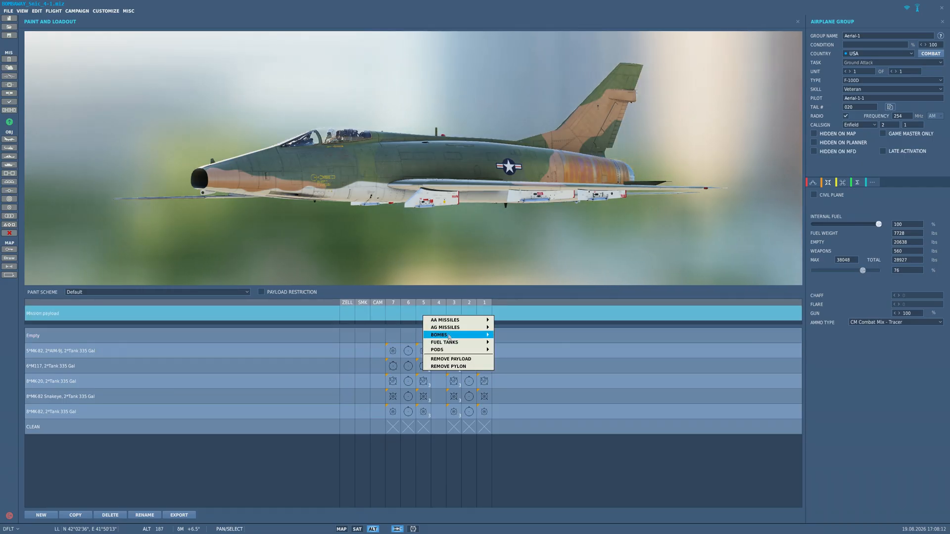
mouse_move(449, 337)
mouse_move(561, 402)
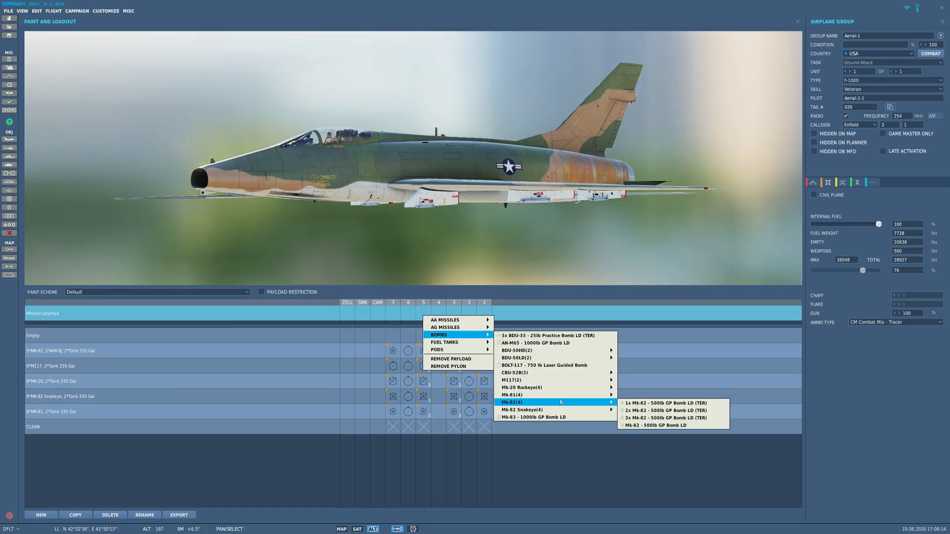
left_click(651, 404)
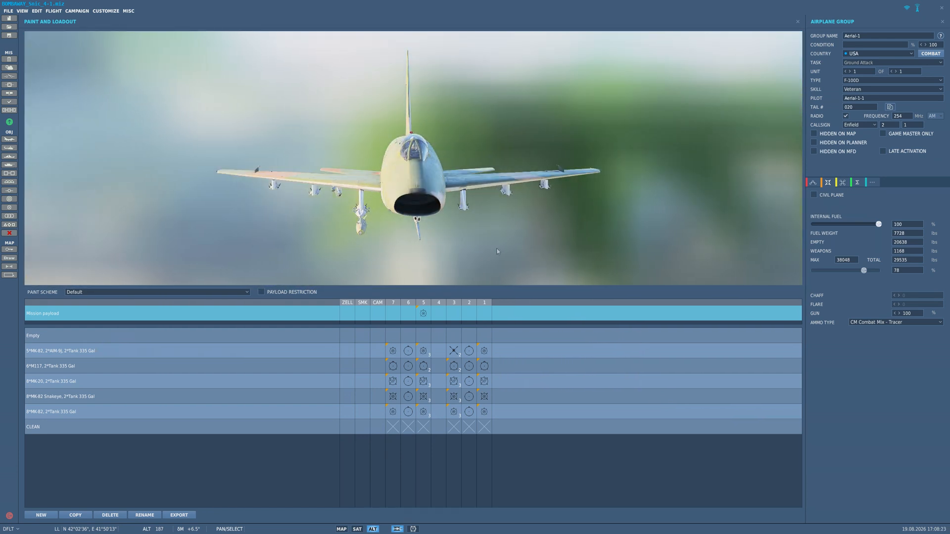
- Name both the new F-100D group and its pilot F-100D-1 and set the skill to Client
left_click(813, 183)
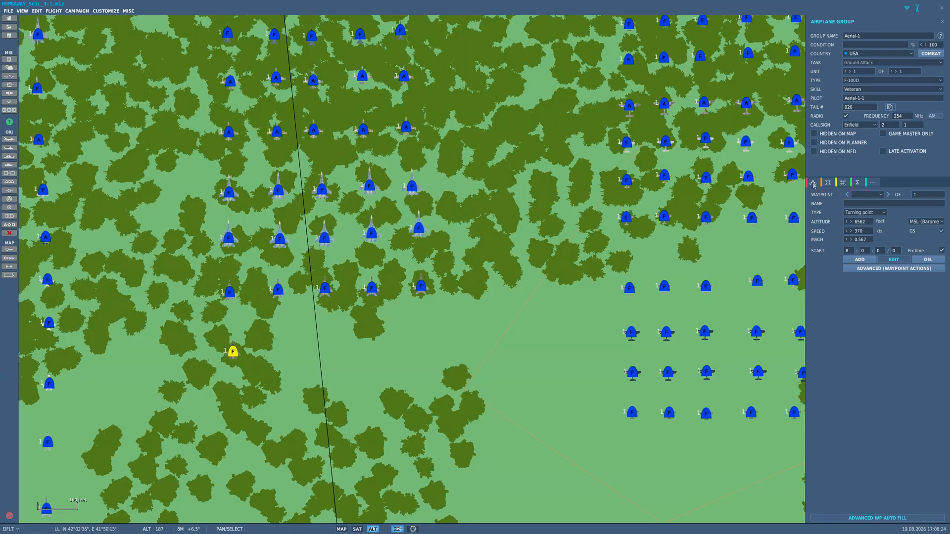
left_click(878, 39)
type("F-100D")
left_click_drag(872, 37, 786, 42)
key("ctrl+c")
left_click(875, 98)
key("ctrl+a")
key("ctrl+v")
left_click(877, 90)
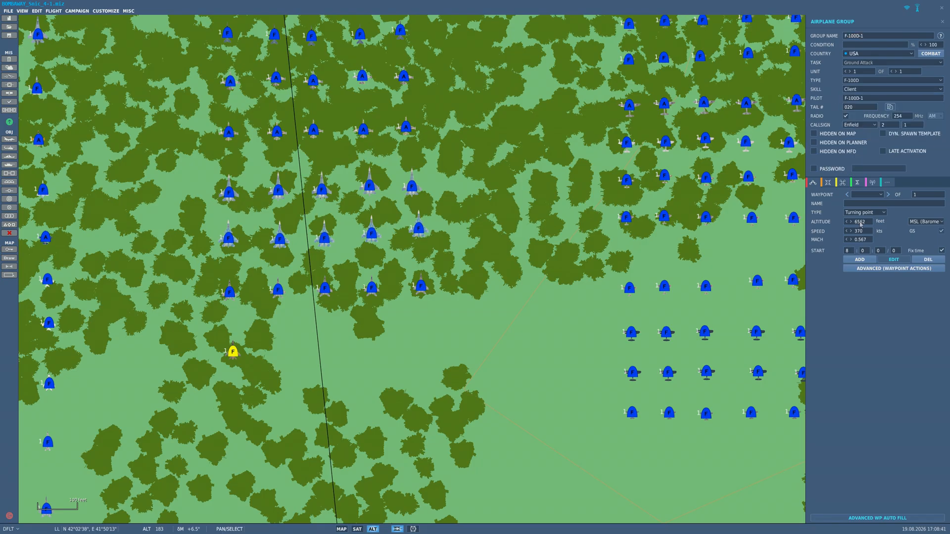
- Compare with the neighbouring aircraft group, set F-100D-1's altitude to 17500 feet, and check its loadout
left_click(230, 295)
left_click(232, 354)
double_click(864, 222)
type("17500")
left_click(829, 183)
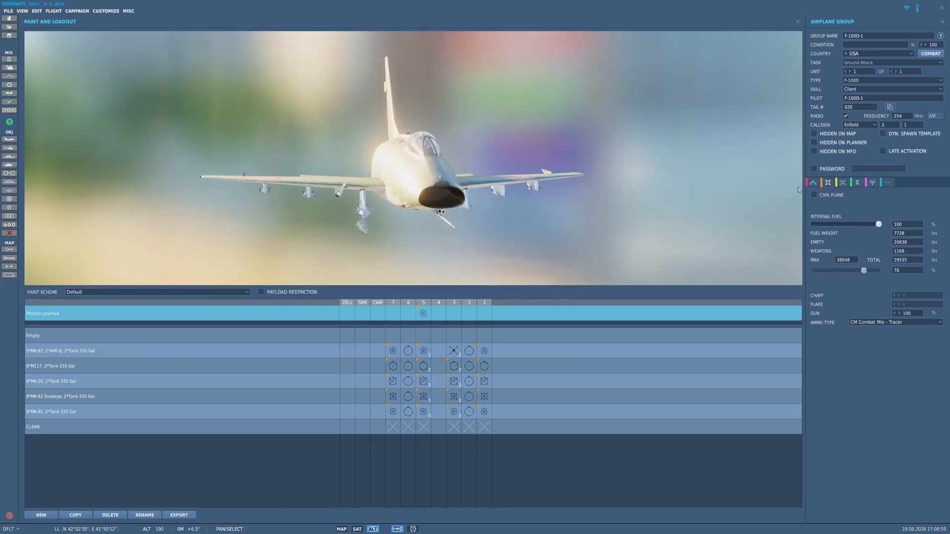
left_click(813, 183)
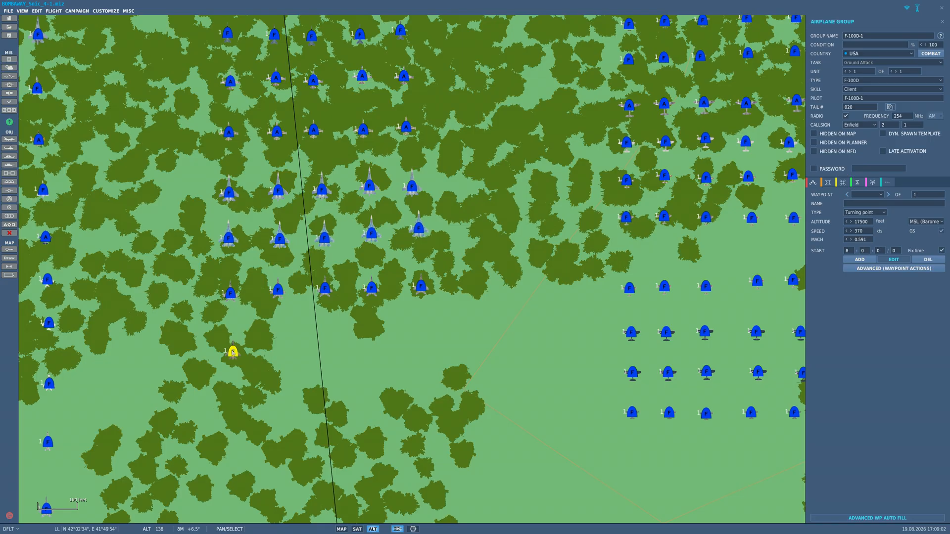
- Paste two copies of the F-100D-1 group in a row beside it, shortening the second copy's pilot name to F-100D-3
left_click(281, 355)
key("ctrl+v")
left_click(331, 346)
key("ctrl+v")
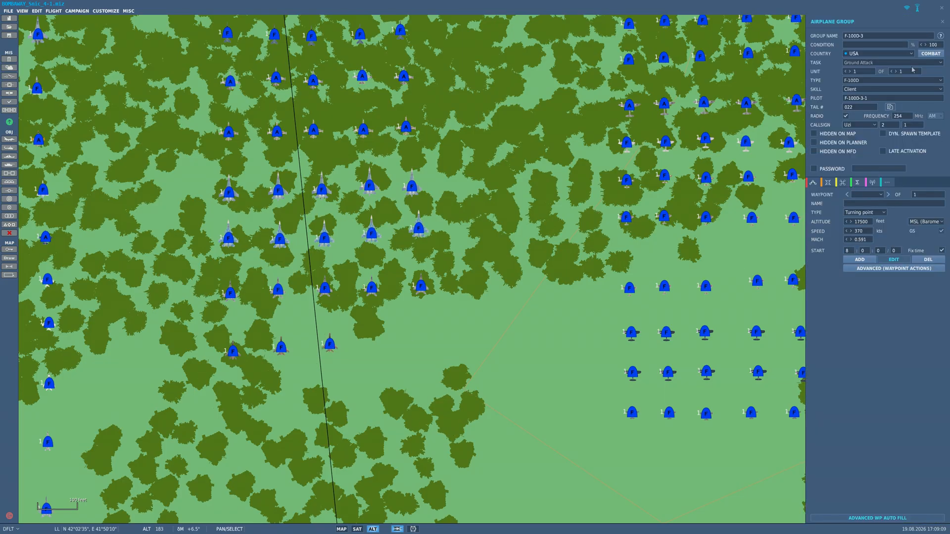
left_click(880, 99)
key("BackSpace")
key("BackSpace")
key("BackSpace")
- Paste two more F-100D copies to complete the row of five, shortening the last pilot name to F-100D-5
key("ctrl+v")
left_click(420, 346)
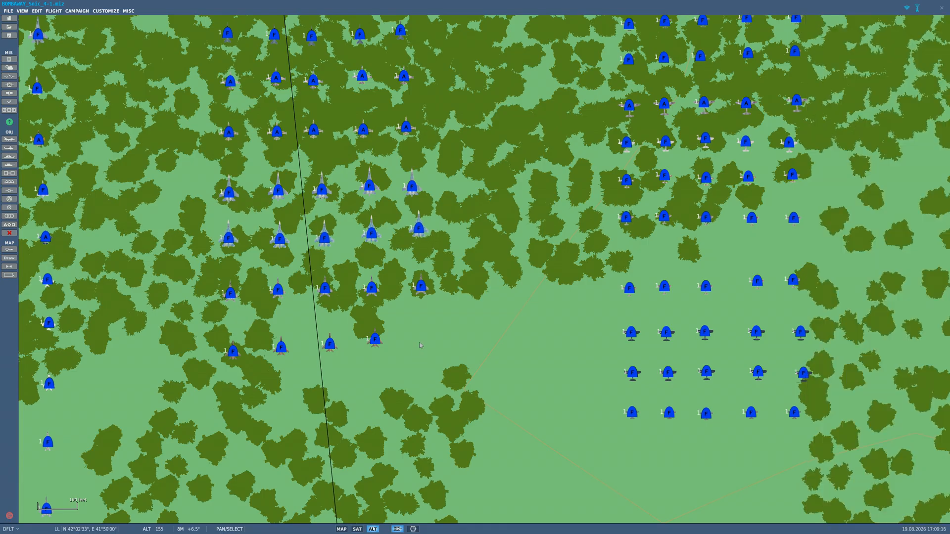
key("ctrl+v")
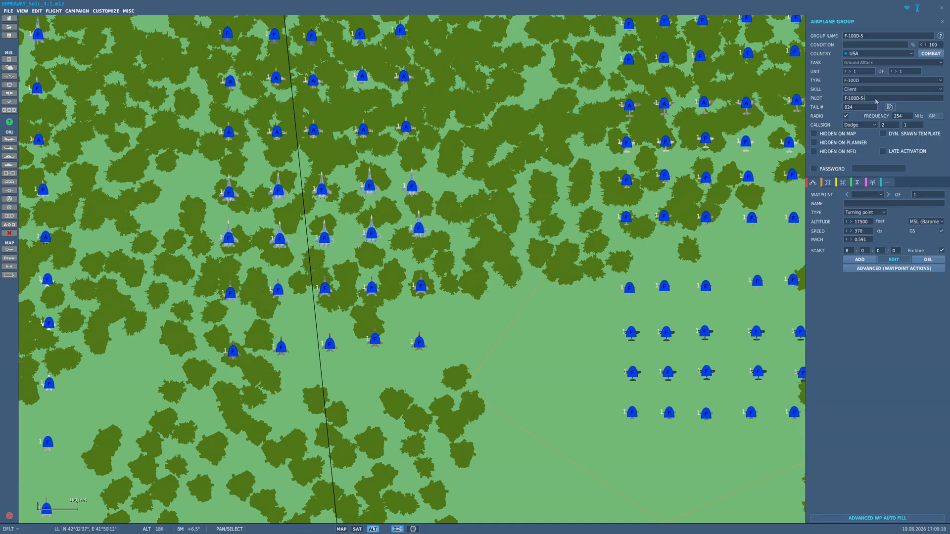
left_click(492, 348)
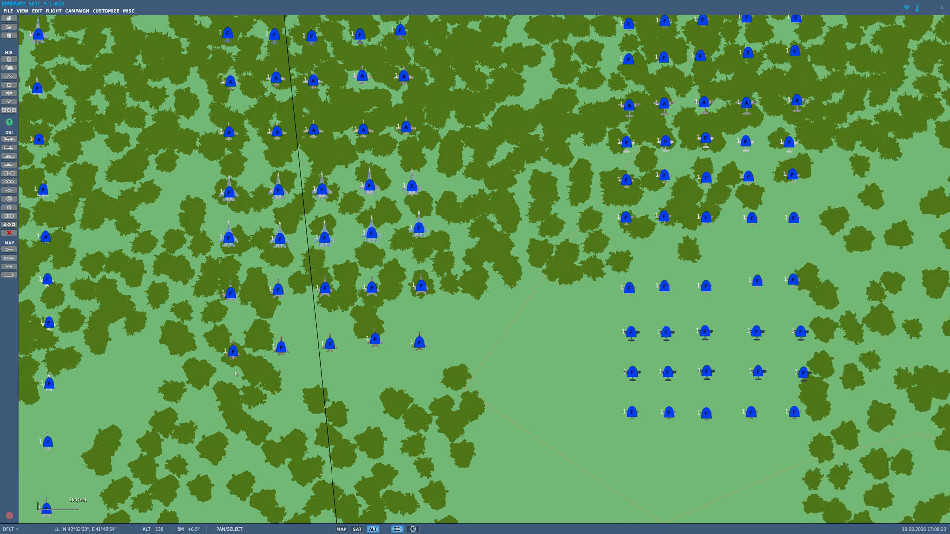
- Move the four F-100D copies slightly so that they line up in a straighter row with F-100D-1
scroll(265, 354, "up", 2)
left_click_drag(300, 355, 298, 364)
left_click(389, 351)
left_click_drag(389, 353, 378, 364)
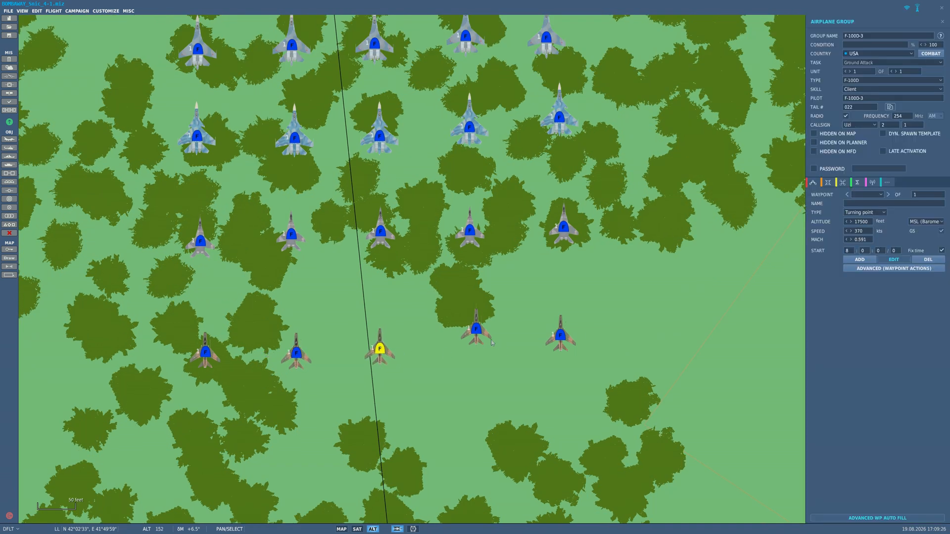
left_click_drag(477, 332, 477, 346)
left_click_drag(563, 341, 563, 345)
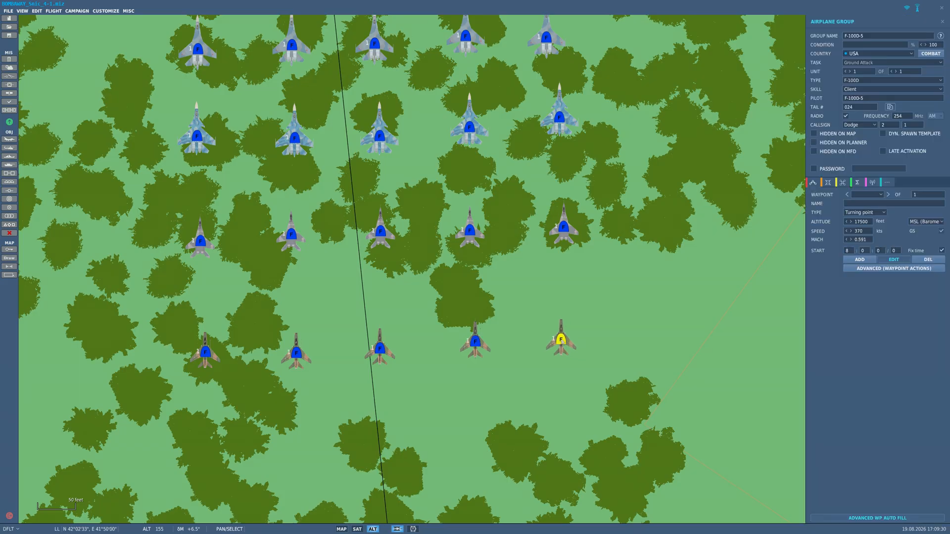
- Place another new airplane group below the F-100D row and delete its accidentally added second waypoint
left_click(206, 359)
left_click(9, 139)
right_click_drag(353, 366, 446, 78)
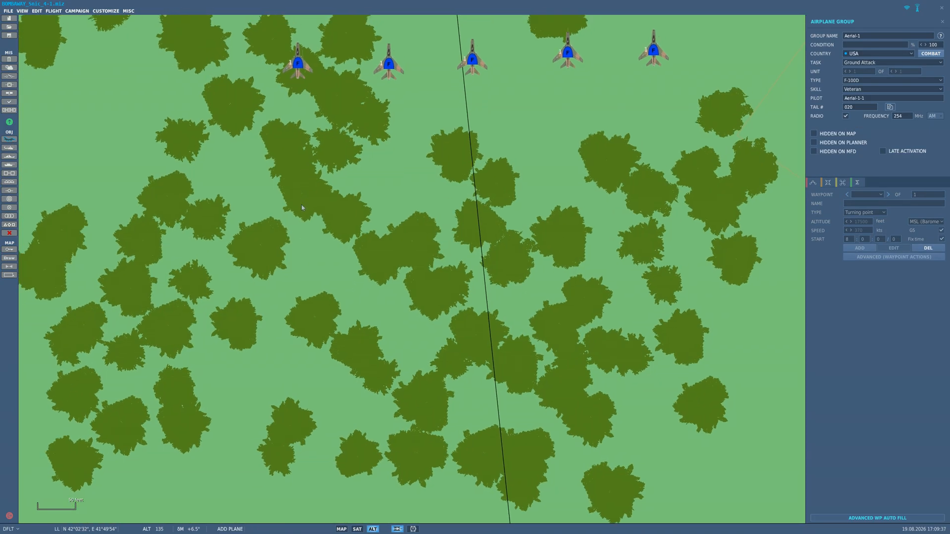
left_click(302, 242)
scroll(302, 245, "down", 6)
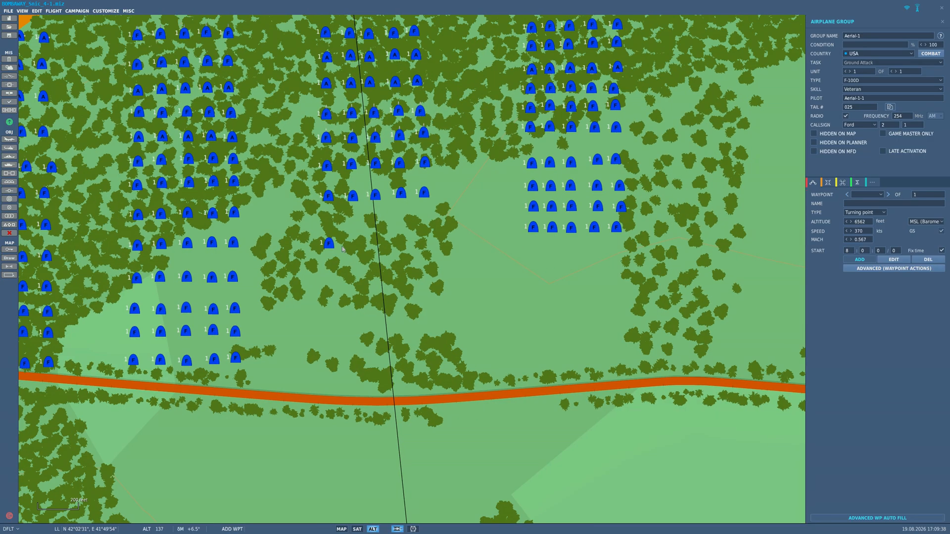
scroll(307, 249, "up", 2)
left_click(357, 240)
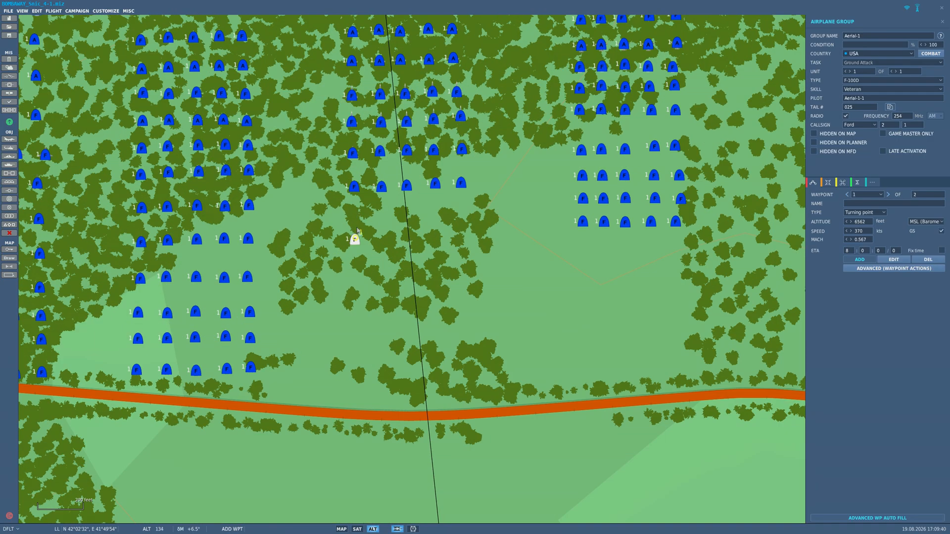
left_click(929, 260)
scroll(372, 244, "up", 2)
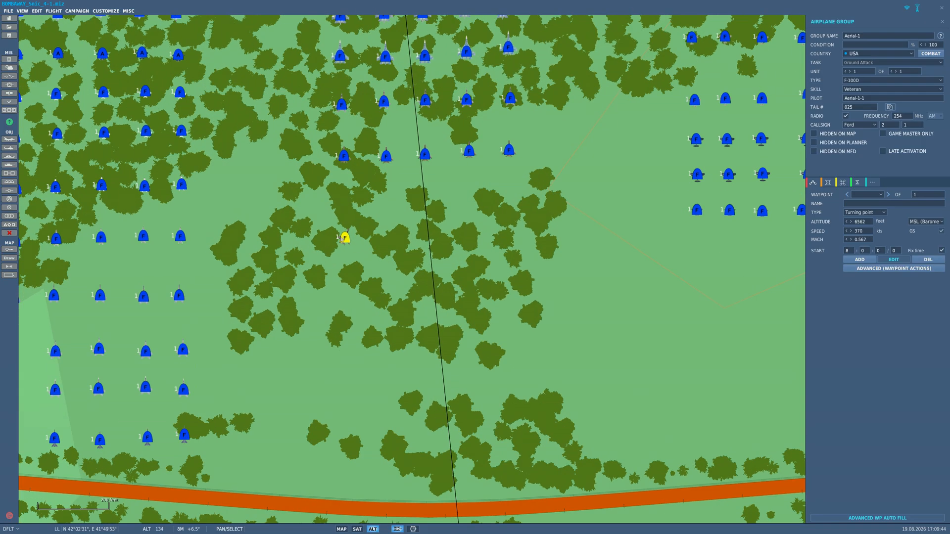
scroll(341, 239, "up", 3)
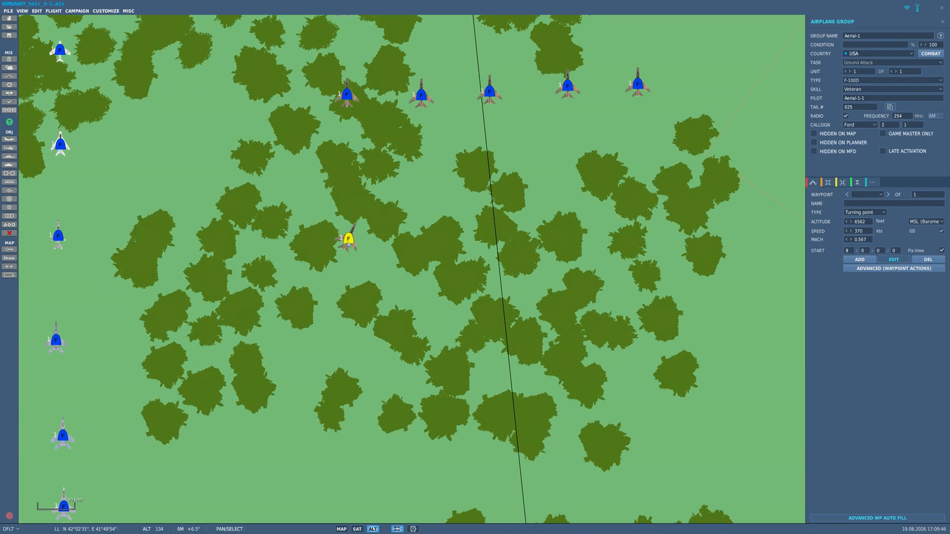
- Move the new airplane group slightly so that it lines up directly below F-100D-1
left_click(347, 236)
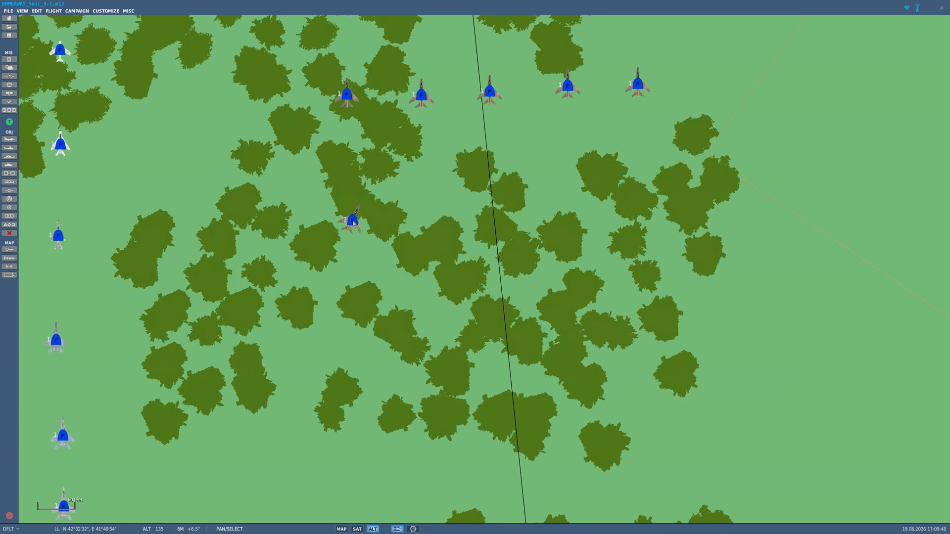
left_click_drag(353, 224, 345, 229)
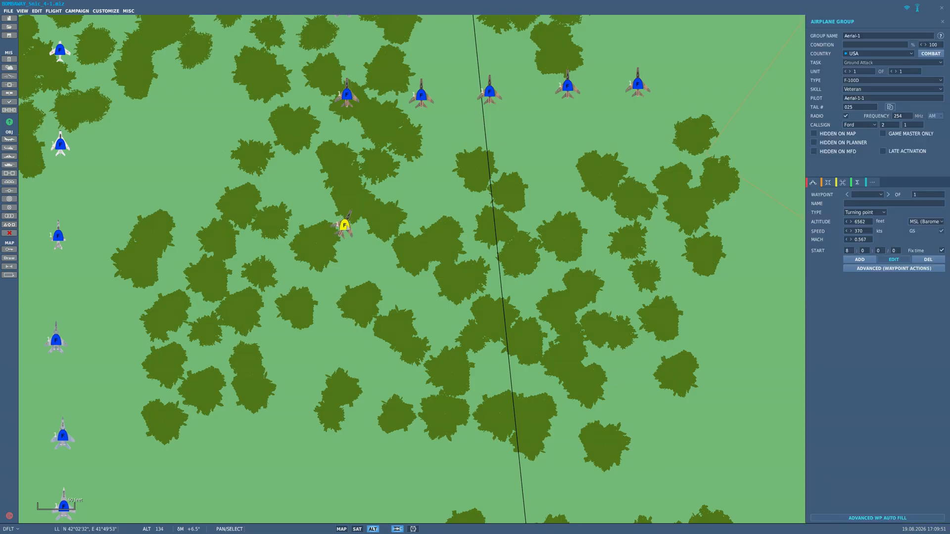
left_click(825, 184)
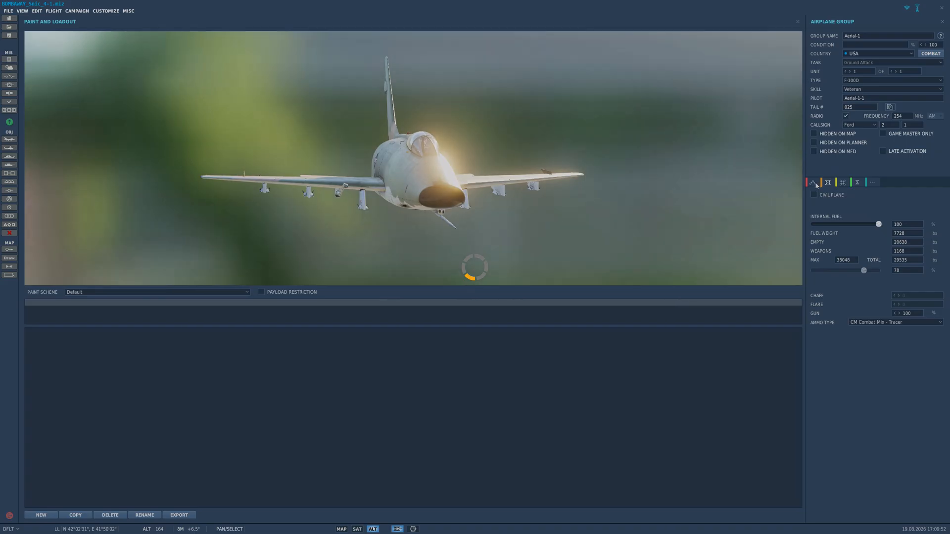
left_click(814, 183)
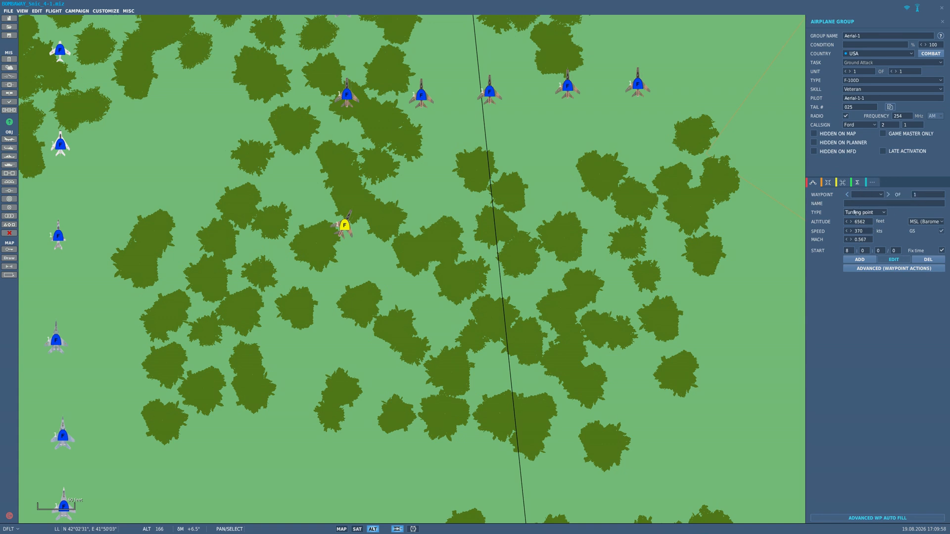
- Turn the new aircraft to face straight up the map by adding a waypoint ahead of it and deleting that waypoint
left_click(861, 259)
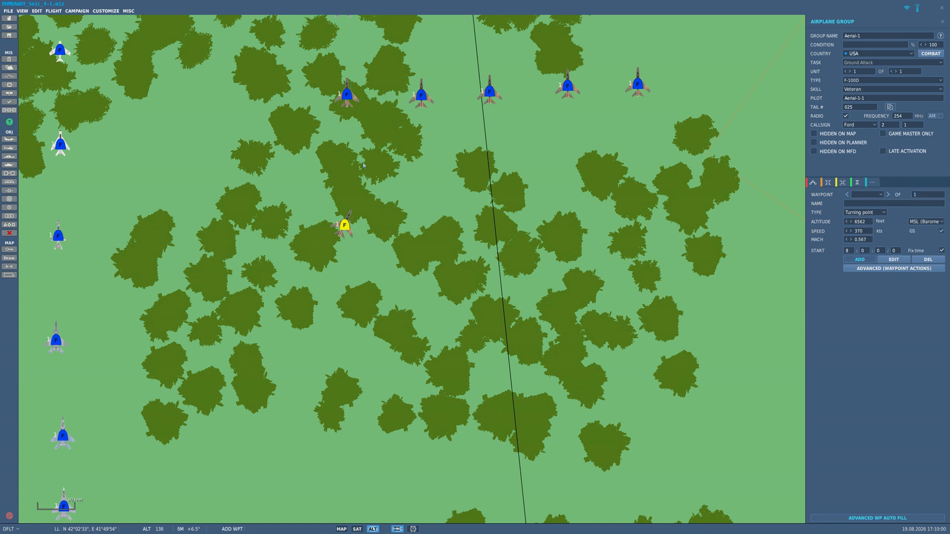
left_click(345, 136)
left_click(924, 260)
left_click(896, 259)
left_click(348, 97)
left_click(343, 225)
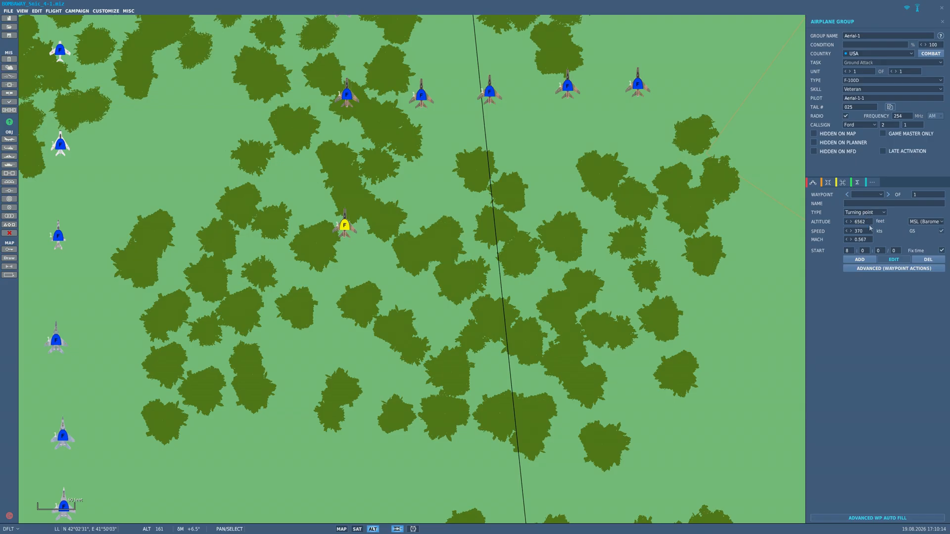
- Change the new group's aircraft type to F-14B(U) and its skill to Client
left_click(863, 81)
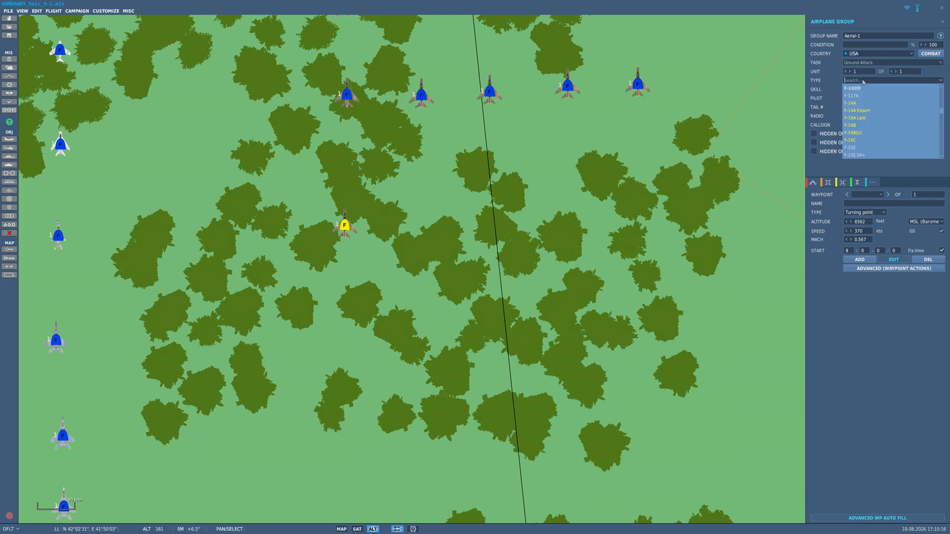
left_click(865, 134)
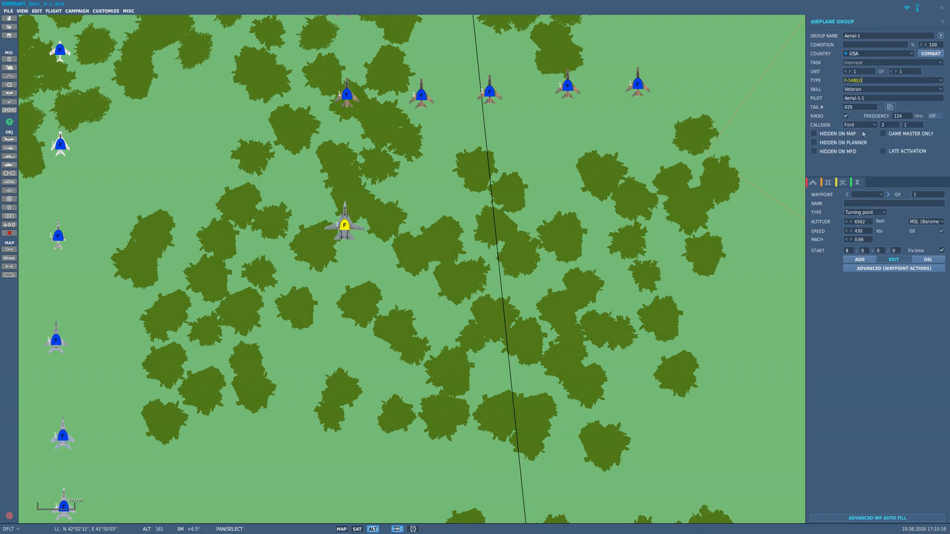
left_click(870, 90)
left_click(867, 134)
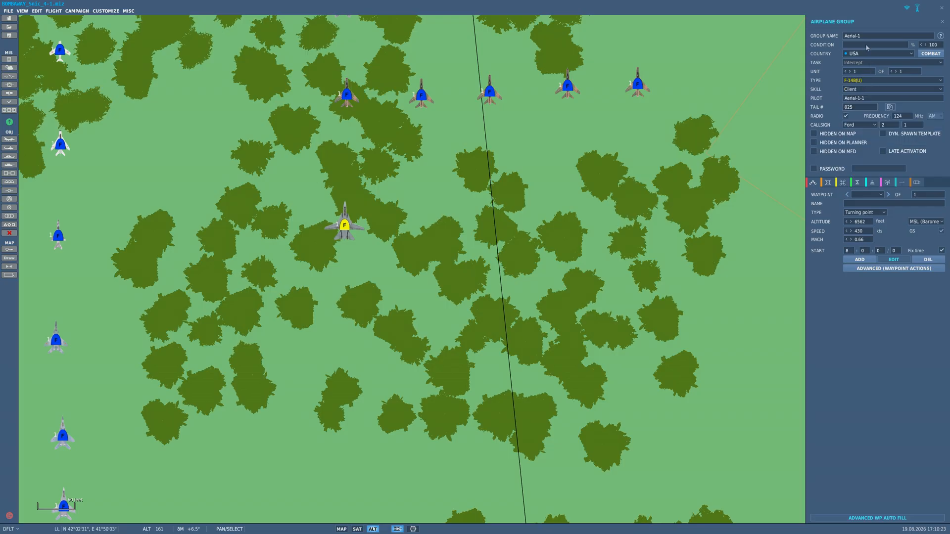
- Rename the group F-14B(u)-1 and copy that name into its pilot name
double_click(853, 36)
type("F-14B(u")
double_click(877, 36)
key("ctrl+c")
double_click(873, 98)
key("ctrl+v")
- Load a single Mk-82 bomb on stations 5 and 6 of F-14B(u)-1
left_click(828, 183)
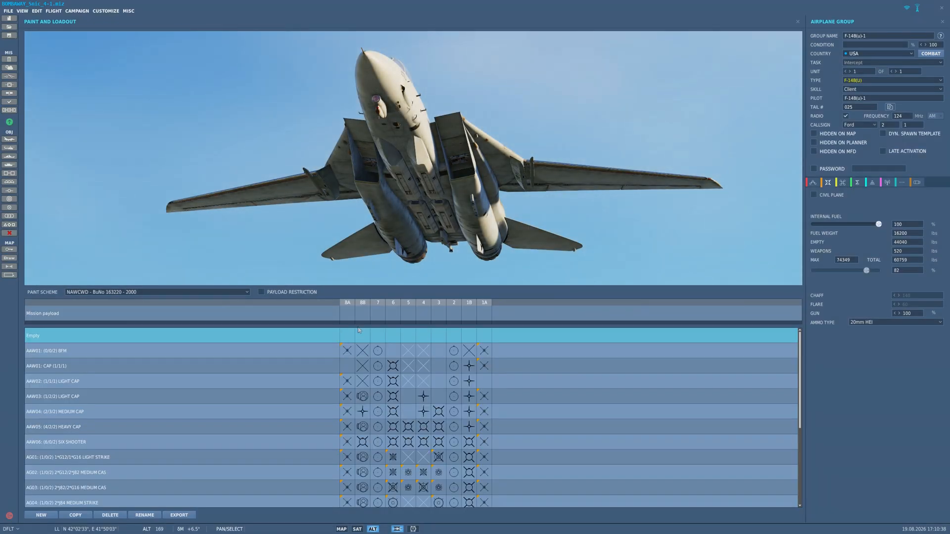
right_click(412, 316)
mouse_move(441, 334)
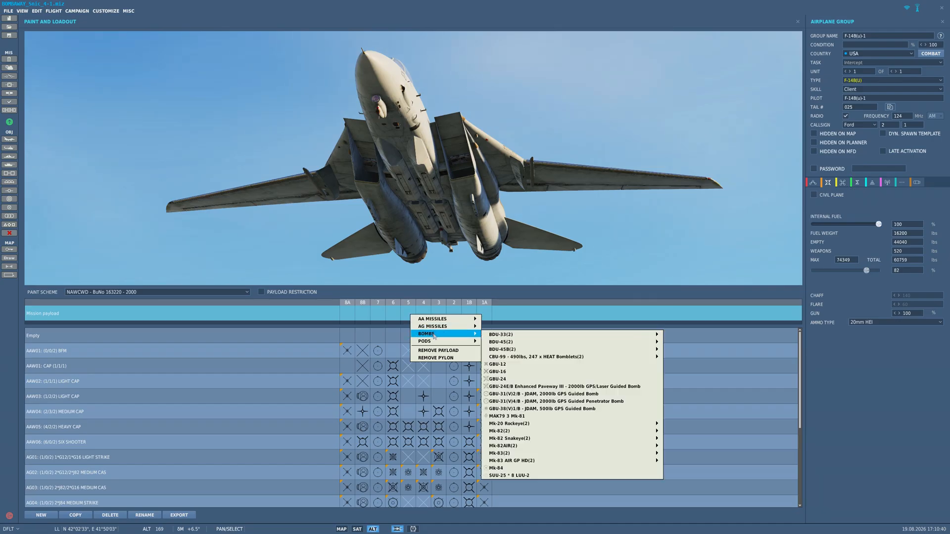
mouse_move(561, 432)
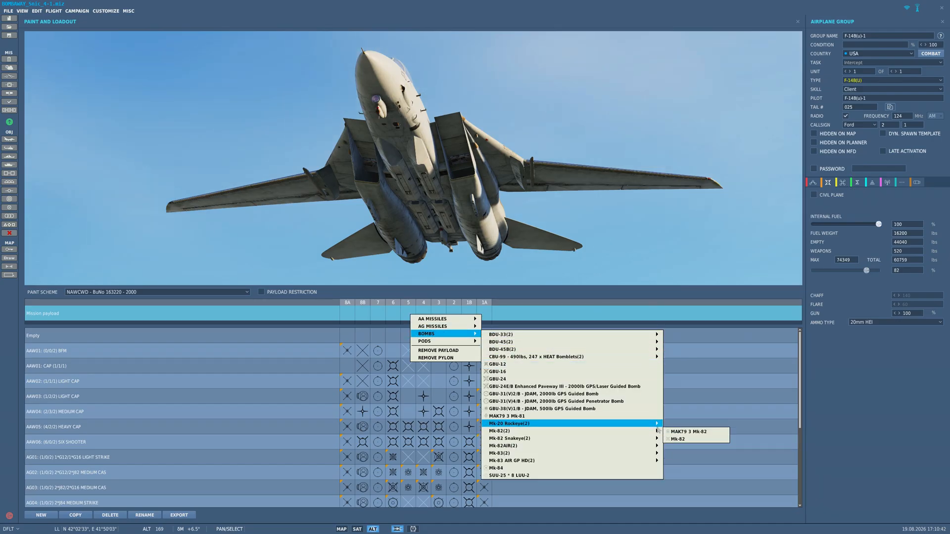
left_click(680, 439)
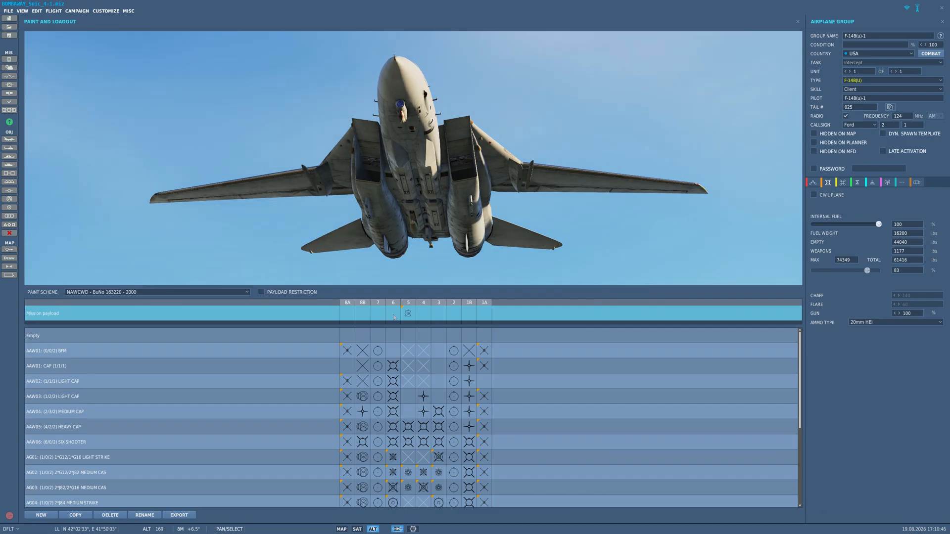
right_click(394, 317)
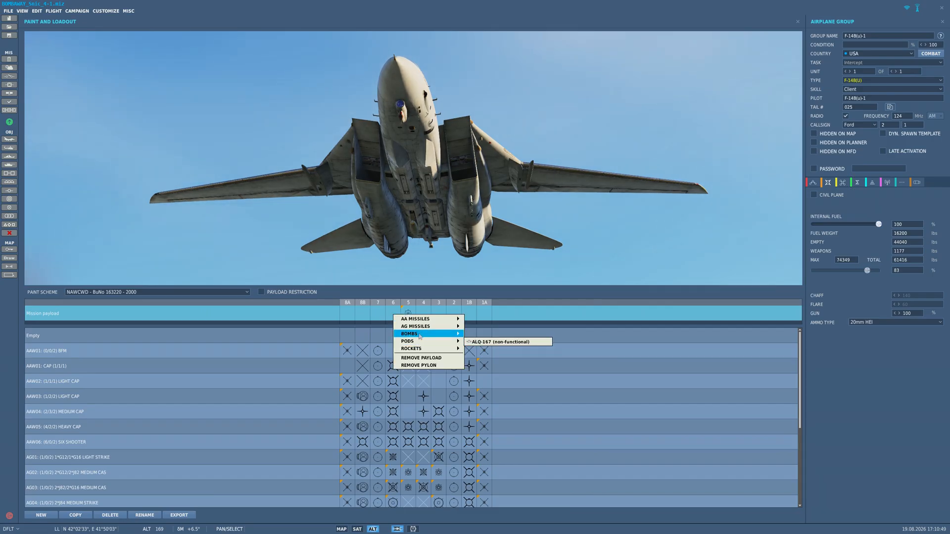
mouse_move(424, 334)
mouse_move(510, 423)
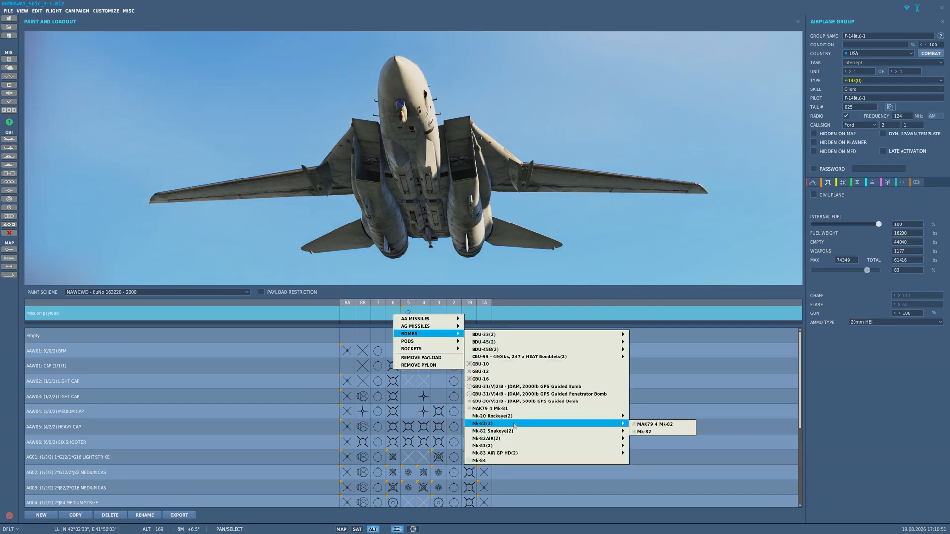
left_click(641, 431)
- Remove the pylon with its Mk-82 bomb from station 5 of F-14B(u)-1
right_click(410, 319)
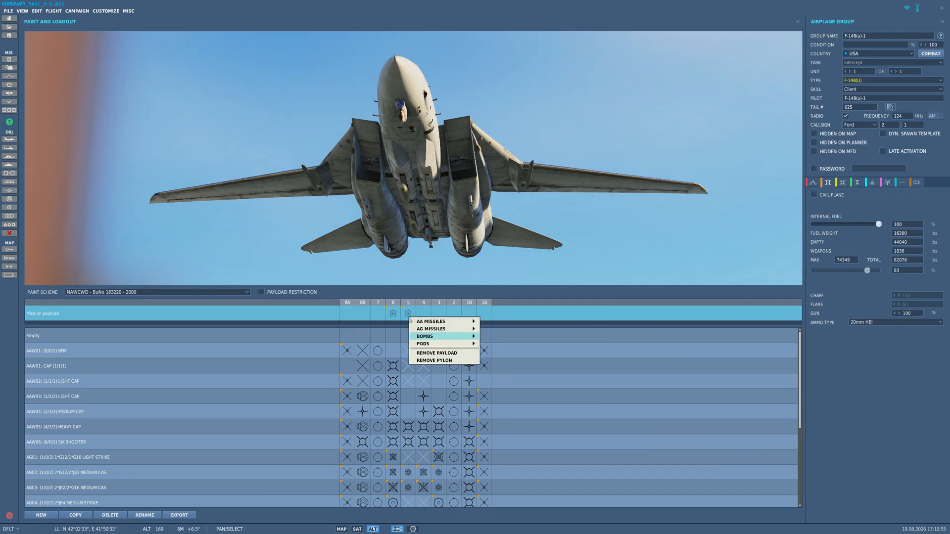
left_click(435, 360)
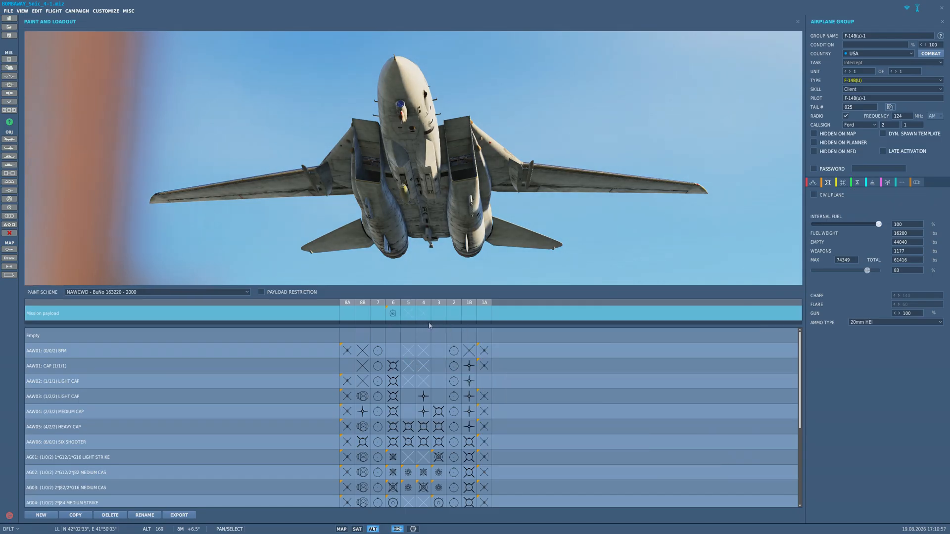
right_click(440, 313)
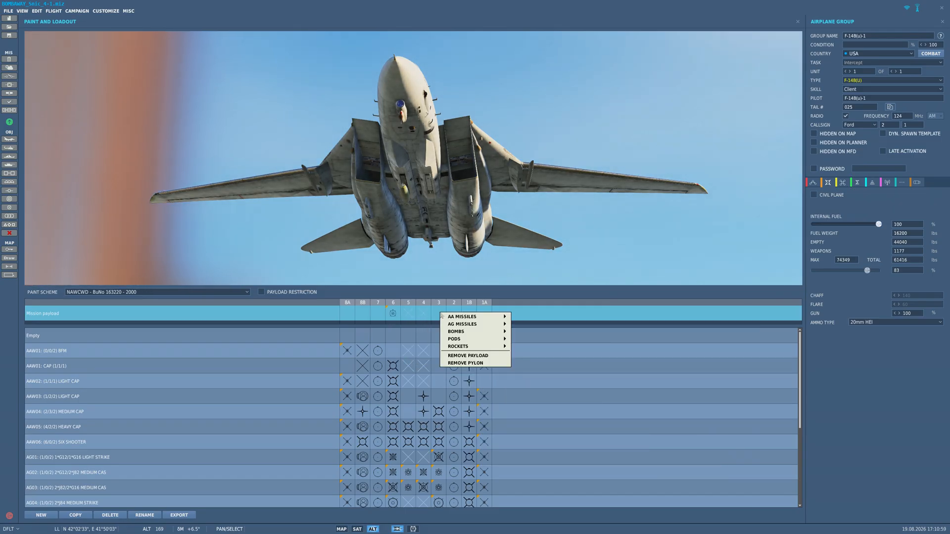
left_click(558, 295)
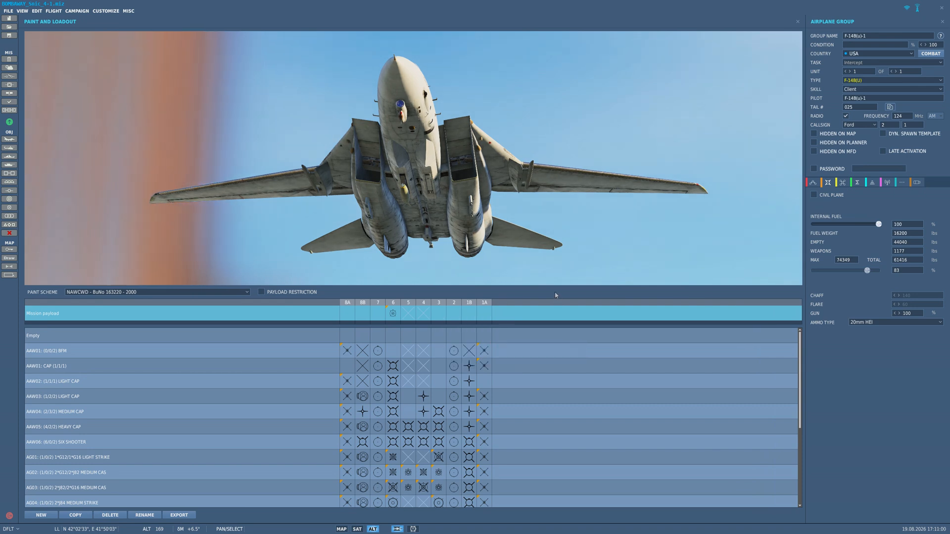
- Clear stations 2, 1B and 1A in the F-14B(u)-1 payload and return to its waypoint settings
right_click(457, 312)
left_click(478, 331)
right_click(469, 313)
left_click(493, 347)
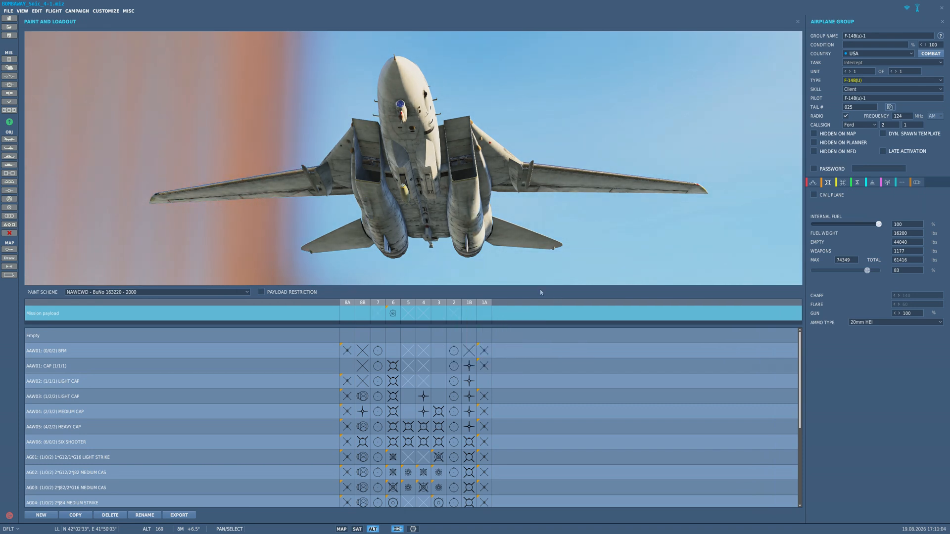
right_click(487, 316)
left_click(508, 336)
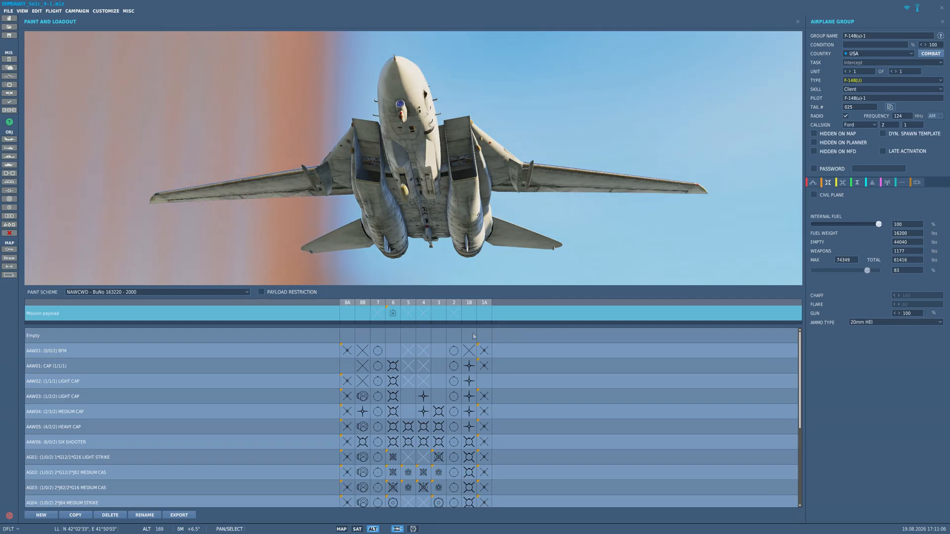
right_click(480, 316)
right_click(469, 314)
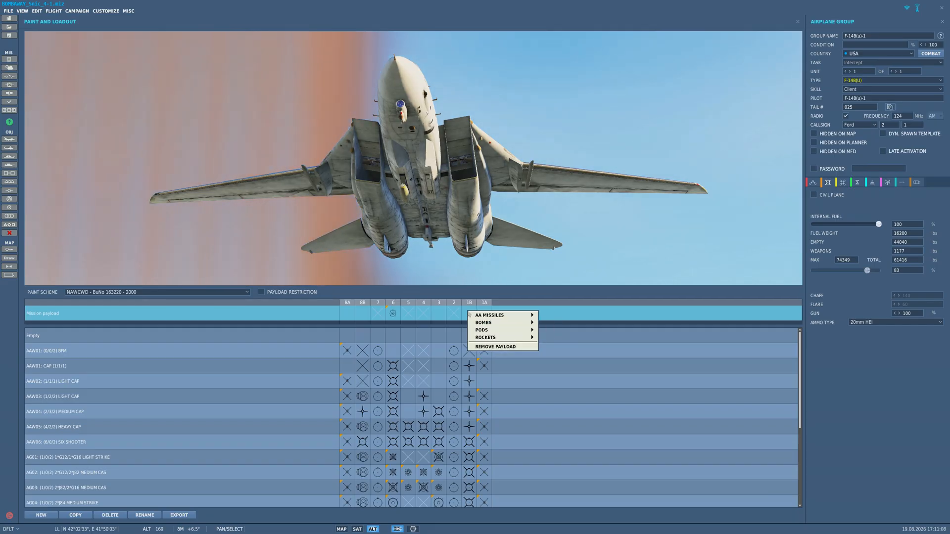
left_click(519, 298)
left_click_drag(444, 190, 437, 267)
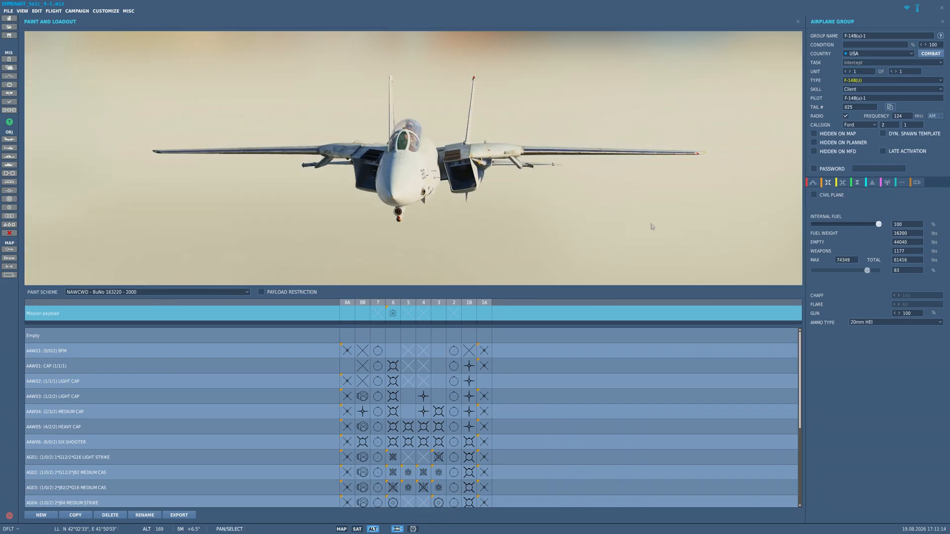
left_click(813, 183)
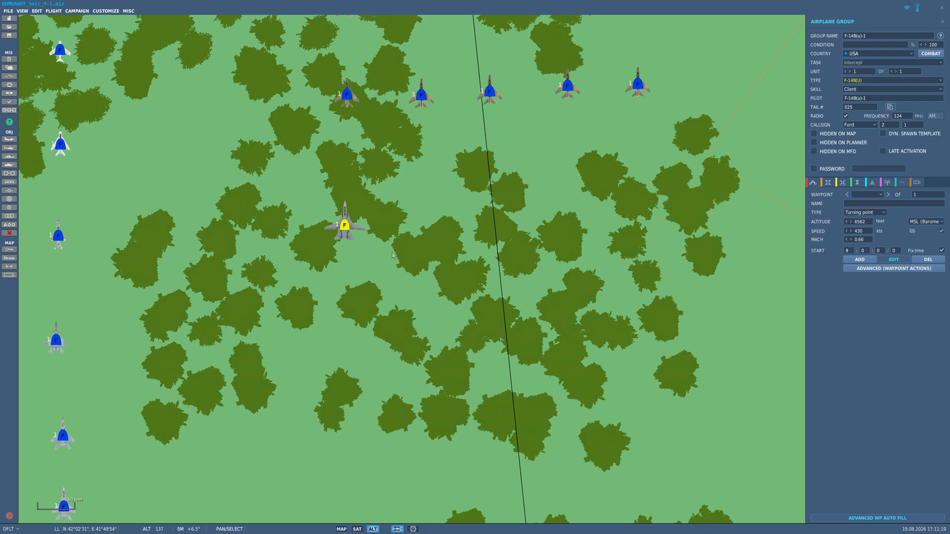
- Copy the F-14B(u)-1 group and paste four copies in a row beside it, below the F-100D row
left_click(421, 239)
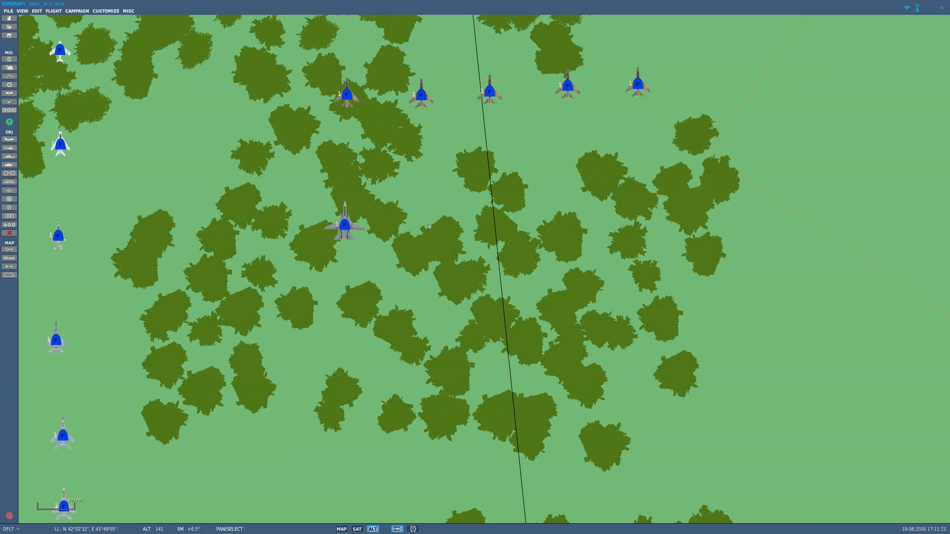
left_click(345, 229)
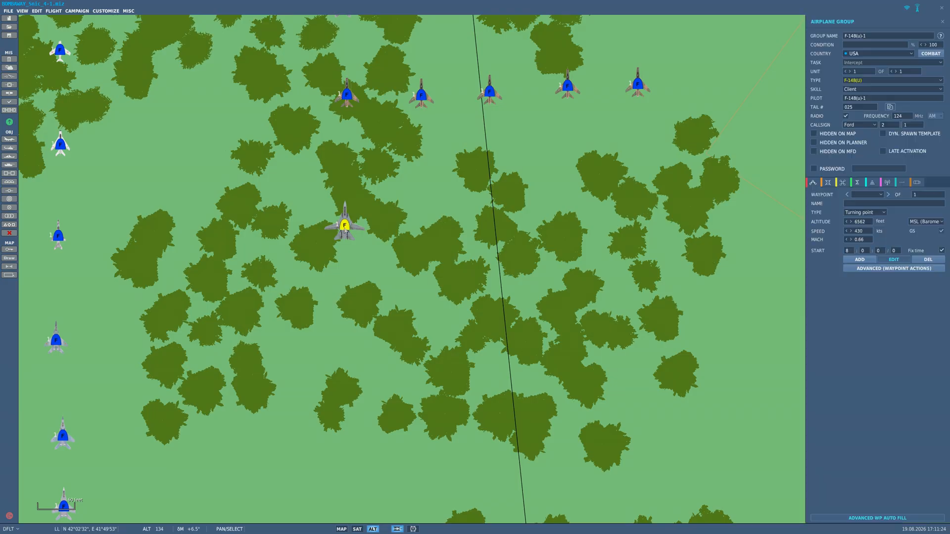
left_click(424, 220)
left_click(423, 220)
left_click(494, 219)
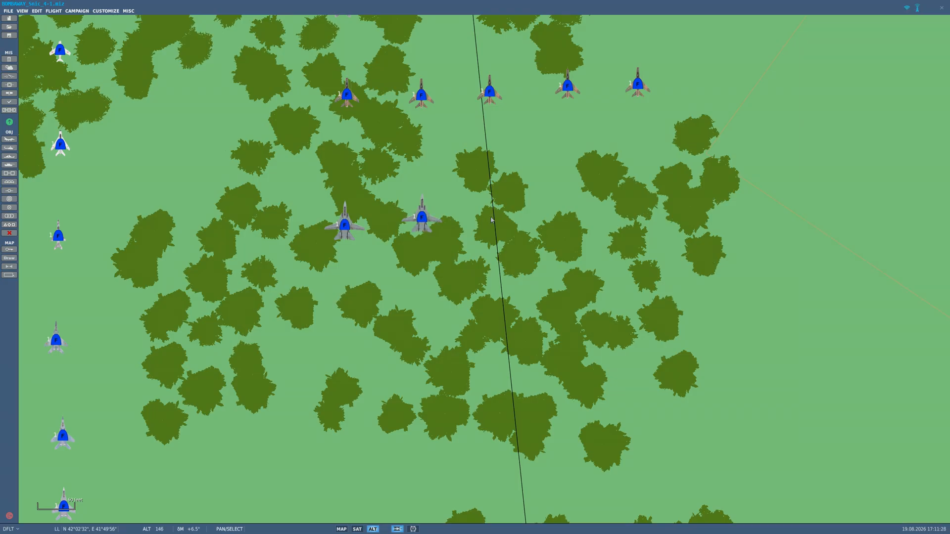
left_click(494, 219)
left_click(584, 216)
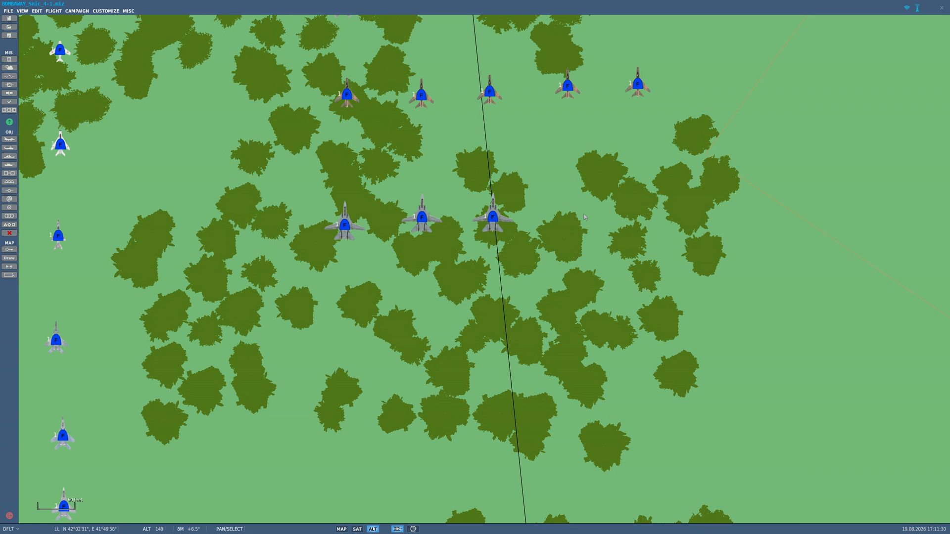
left_click(584, 216)
left_click(677, 222)
left_click(678, 222)
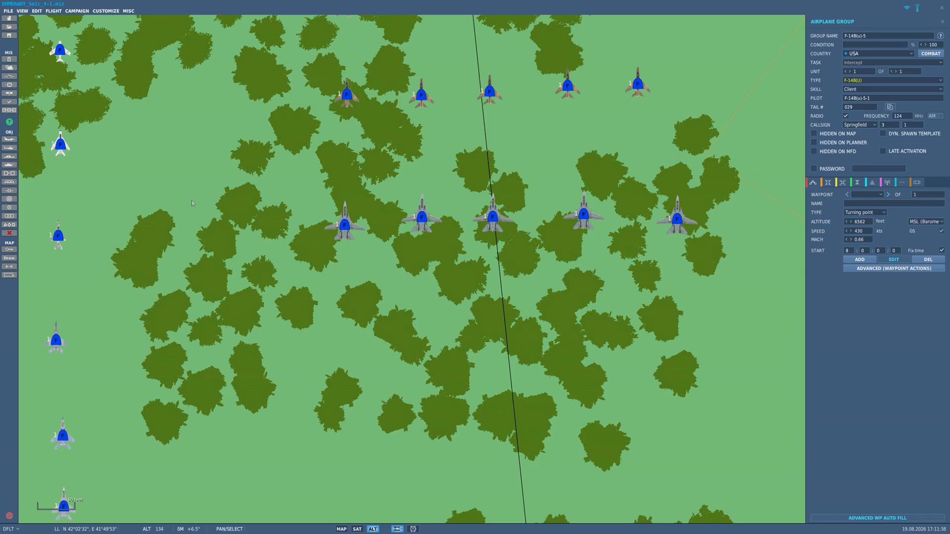
- Set the altitude of F-14B(u)-1 to 17500 feet, using F-100D-1 as the reference
left_click(344, 225)
left_click(347, 96)
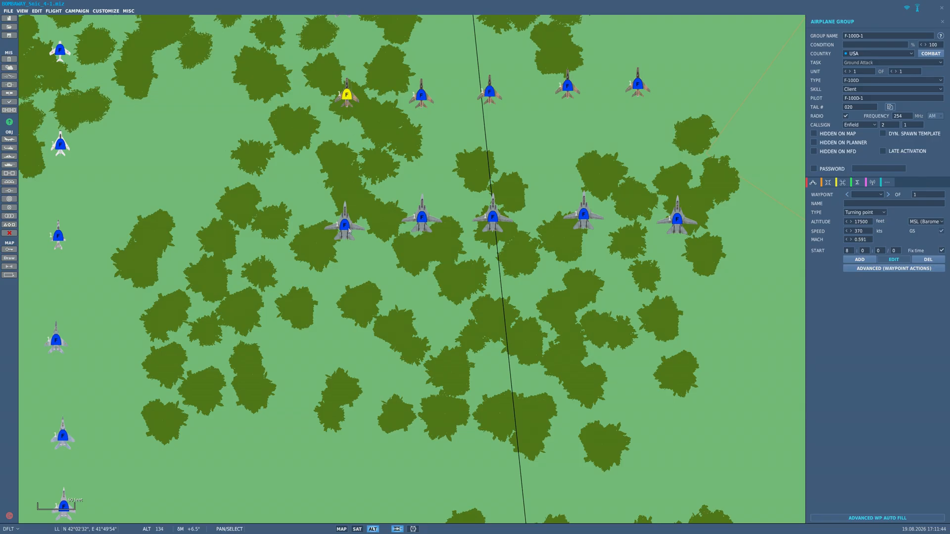
left_click(348, 229)
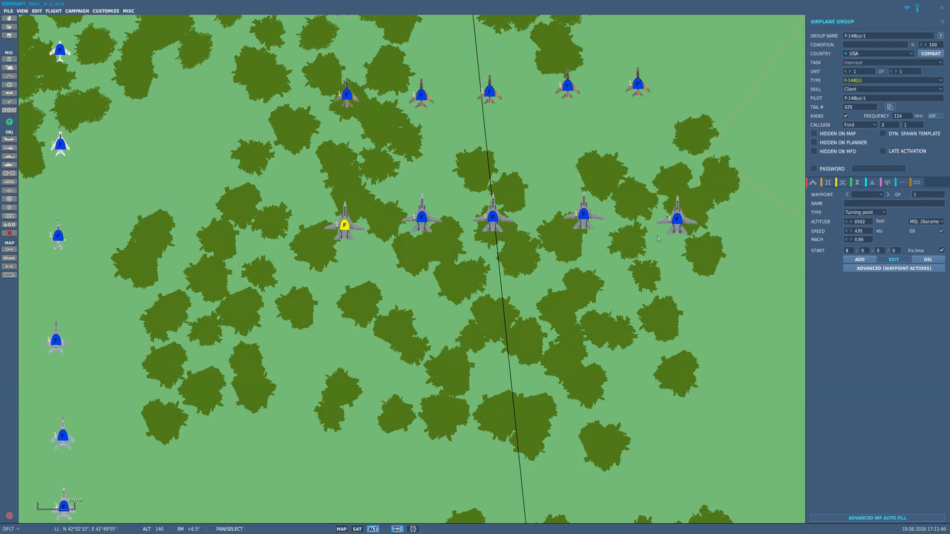
double_click(865, 223)
type("17500")
left_click(346, 96)
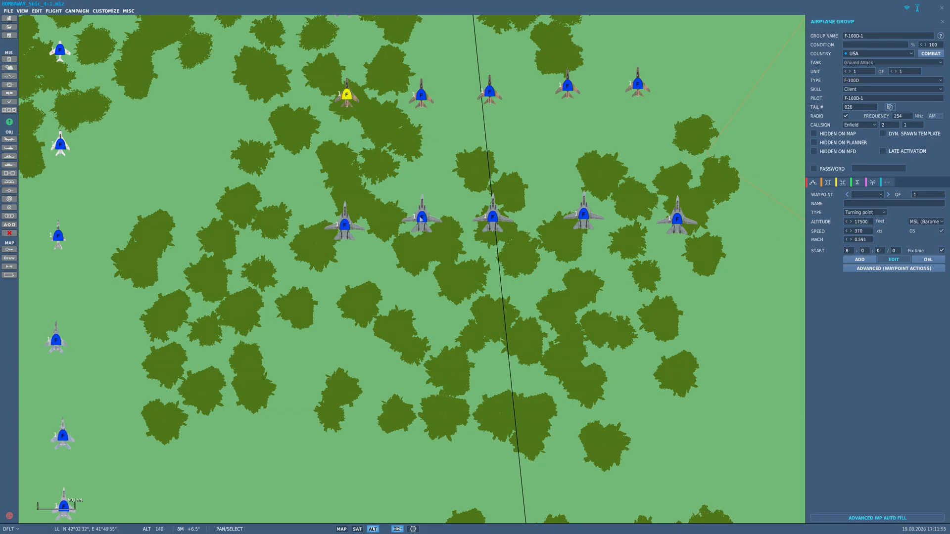
left_click(345, 226)
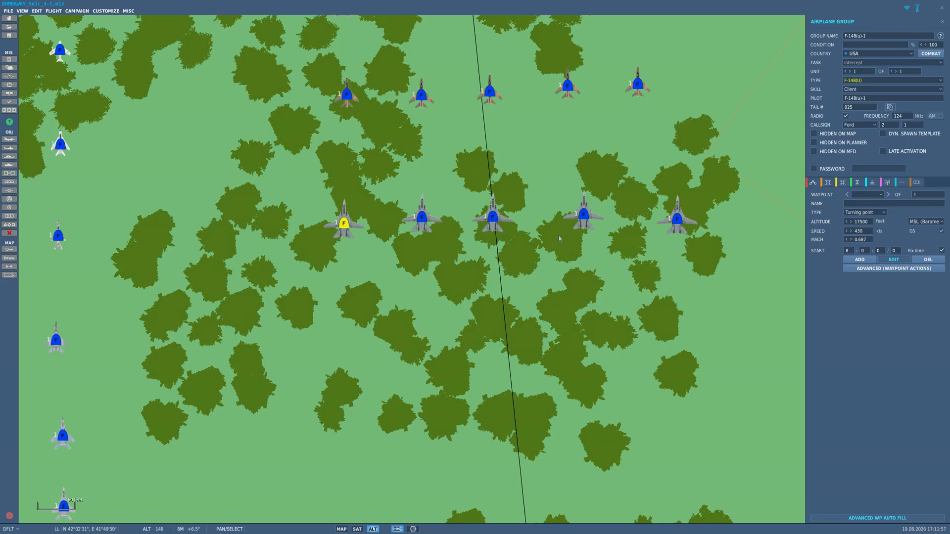
- Set the altitude of the four F-14B(u) copies to 17500 feet
left_click(423, 219)
double_click(860, 222)
left_click(493, 218)
left_click(584, 215)
double_click(866, 222)
type("17")
left_click(681, 224)
double_click(866, 221)
type("17588")
- Save the mission under the new file name BOMBAWAY_Snic_5-1.miz in the Sunday Funday folder
left_click(517, 391)
scroll(583, 332, "down", 3)
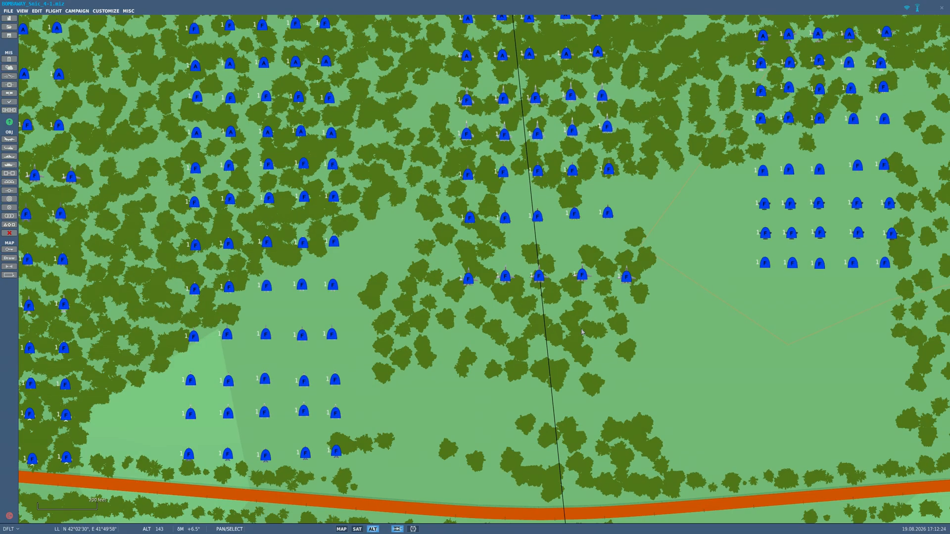
left_click(8, 11)
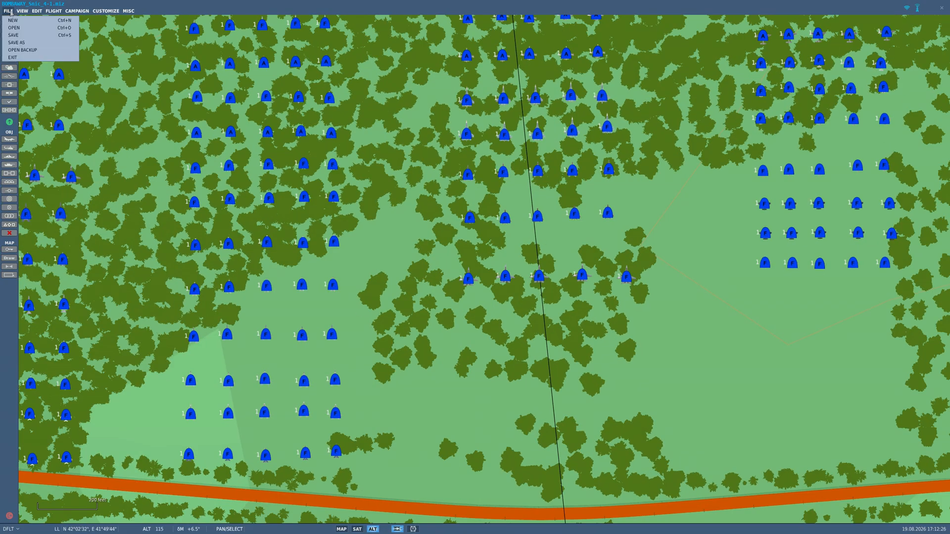
left_click(16, 43)
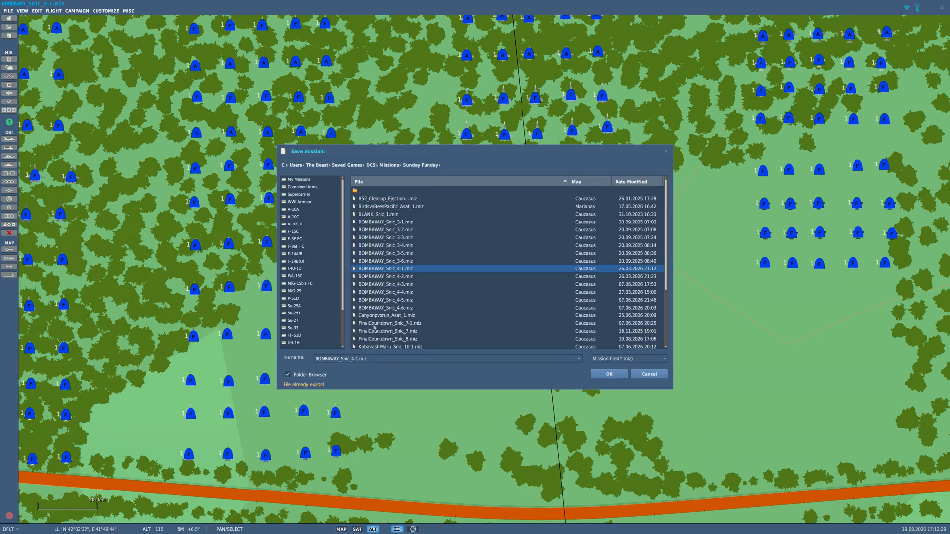
left_click(356, 359)
key("Left")
key("BackSpace")
type("54")
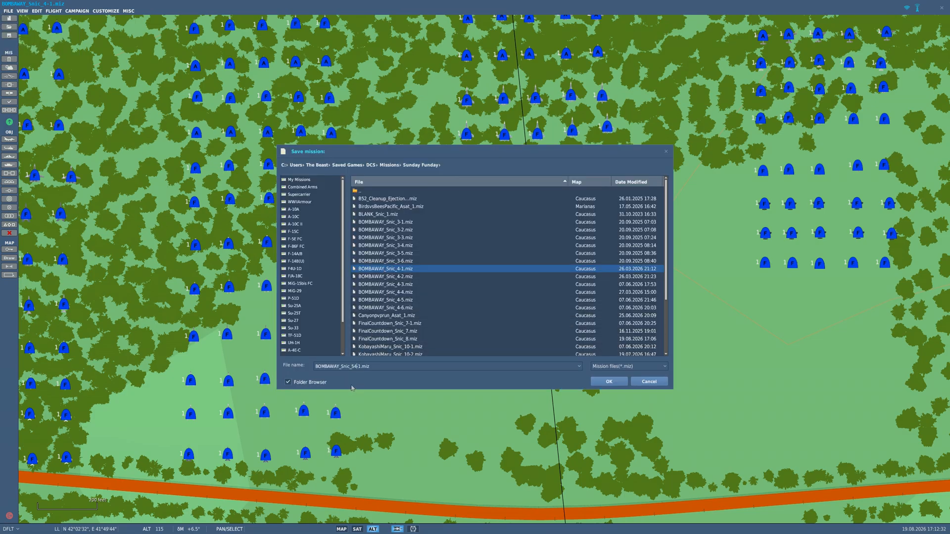
key("BackSpace")
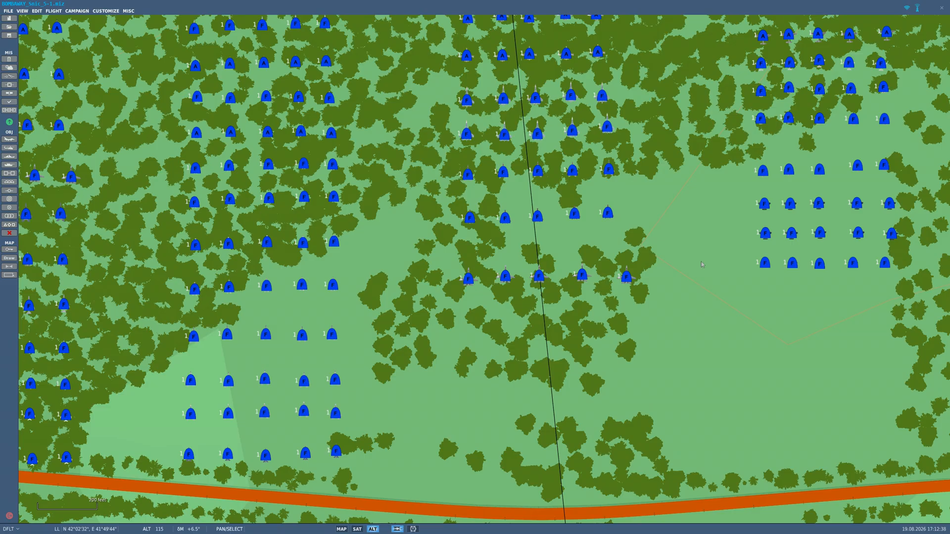
- Open the mission's triggers and examine the conditions and actions of existing bombing triggers, including Mosquito 1, F4U MK4 5 and HIND-5
left_click(9, 77)
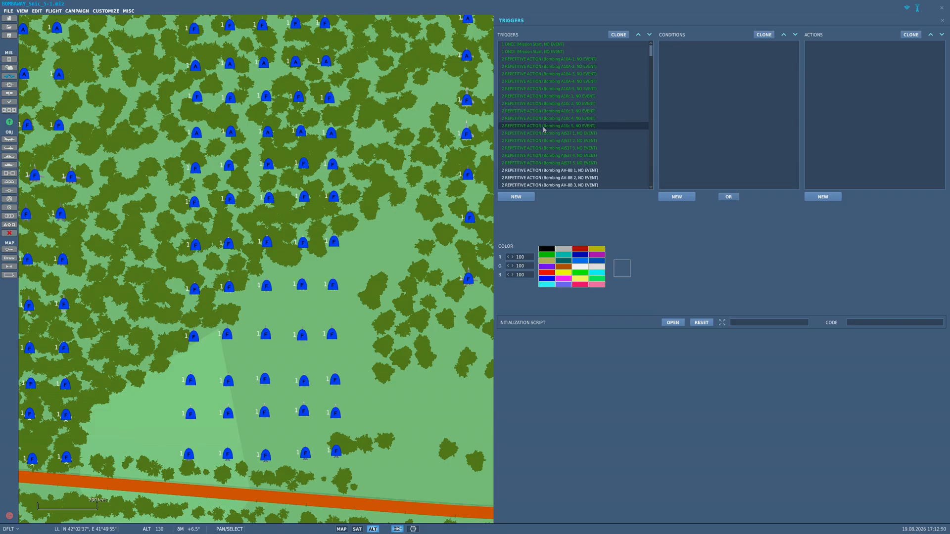
scroll(544, 126, "down", 10)
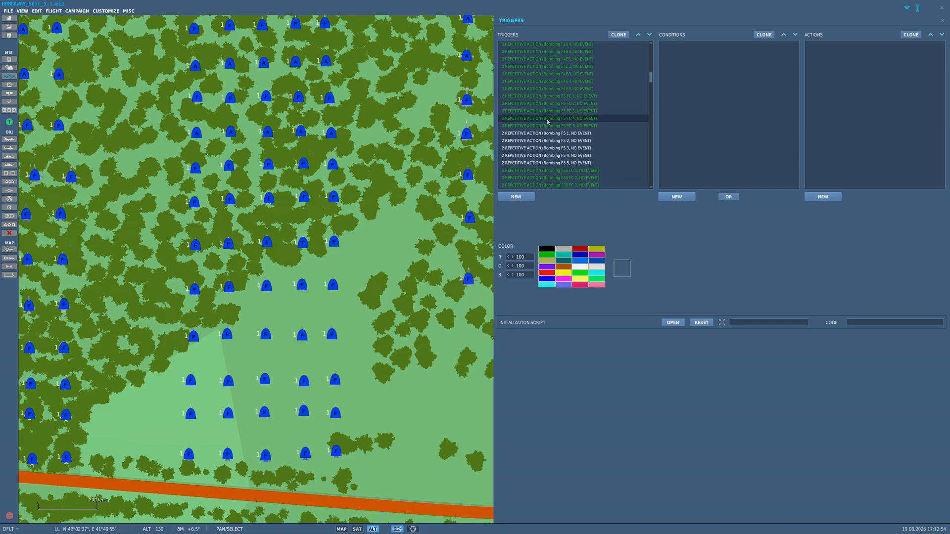
scroll(548, 122, "up", 1)
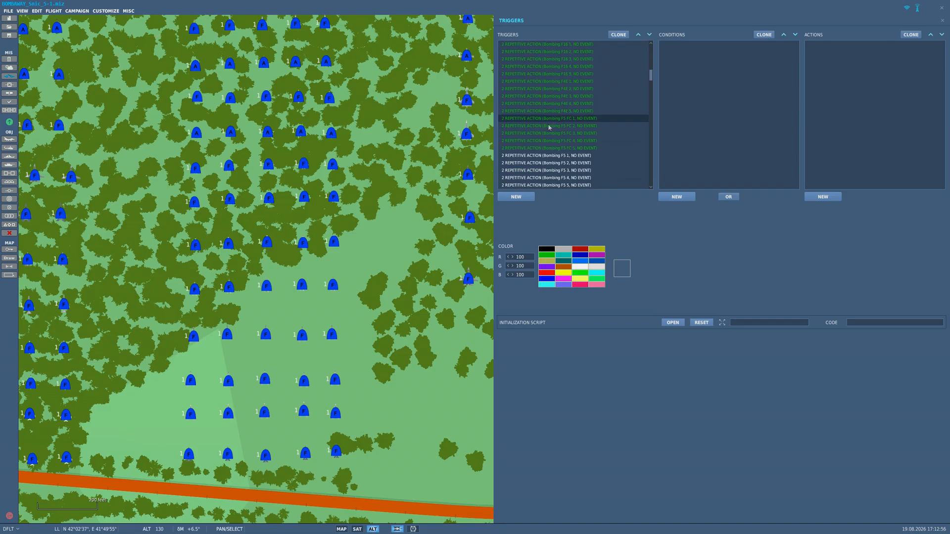
scroll(558, 116, "up", 6)
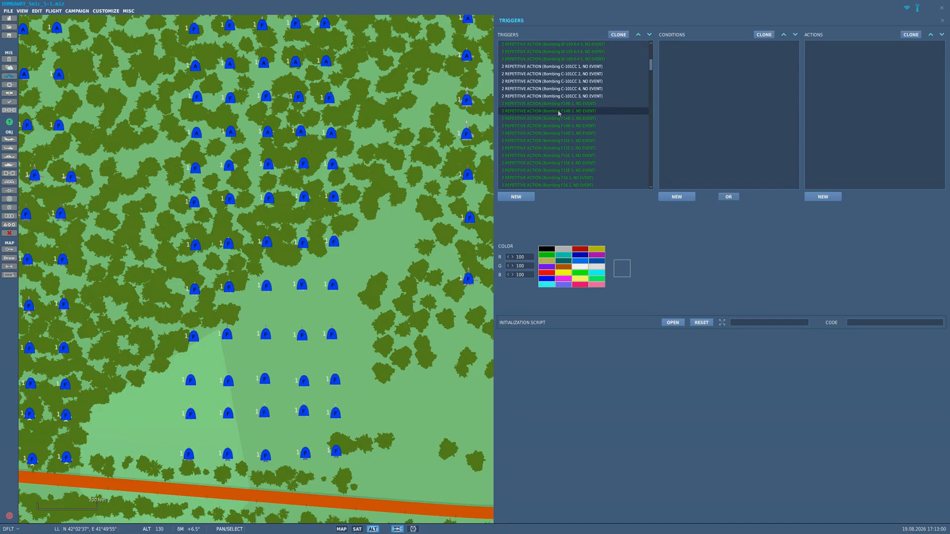
scroll(559, 113, "down", 20)
scroll(559, 113, "down", 10)
scroll(560, 112, "down", 4)
scroll(560, 112, "up", 2)
scroll(559, 112, "up", 1)
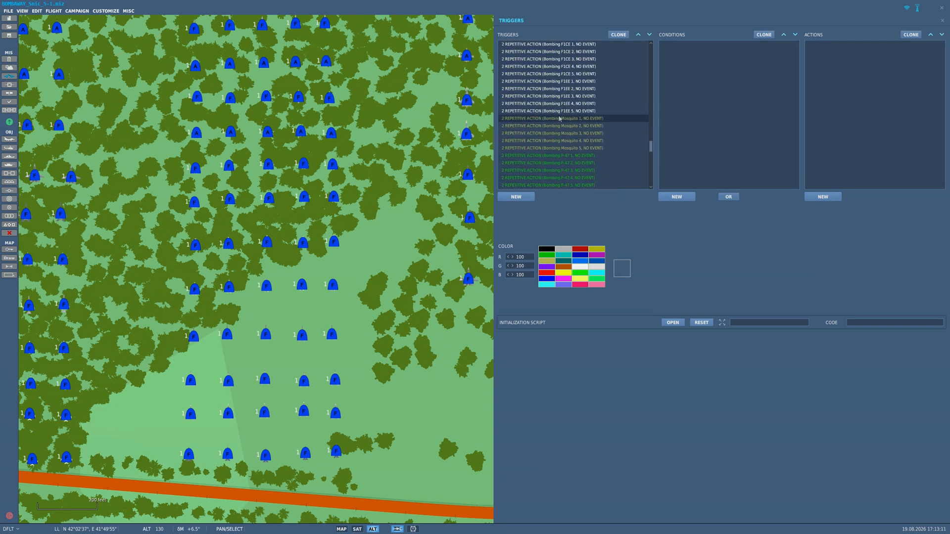
scroll(560, 119, "down", 2)
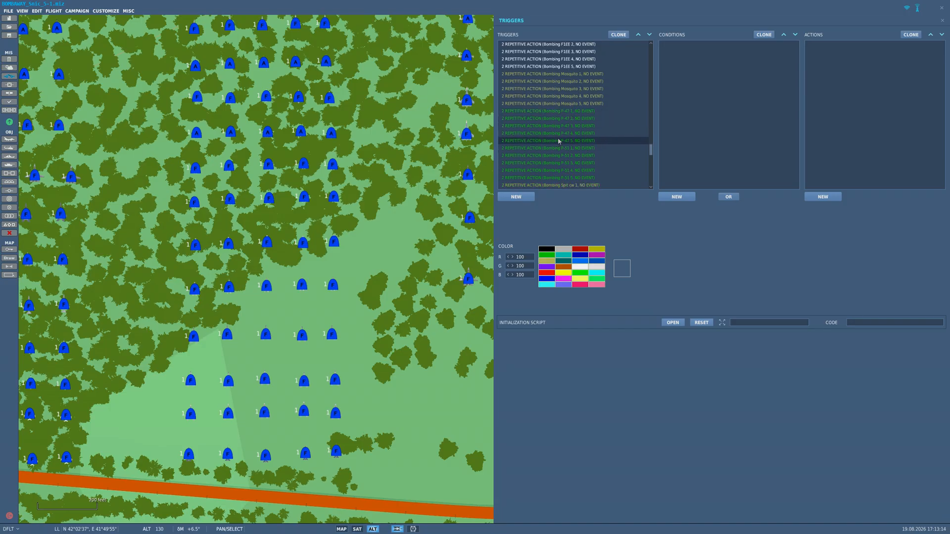
left_click(568, 75)
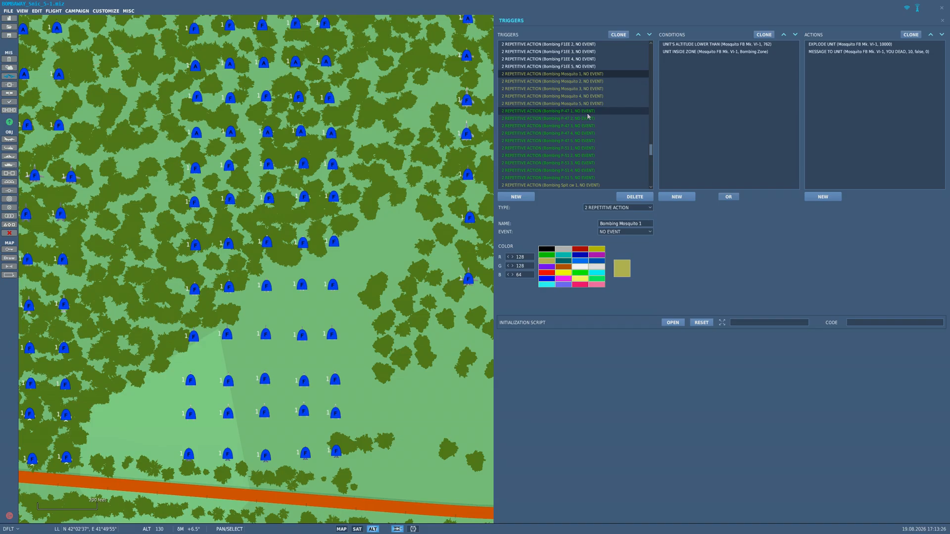
scroll(589, 124, "down", 10)
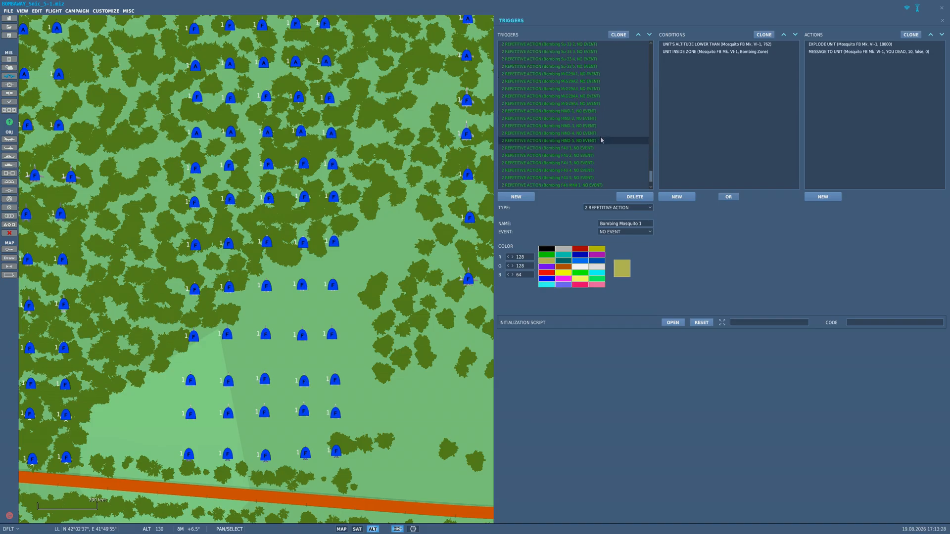
left_click(575, 185)
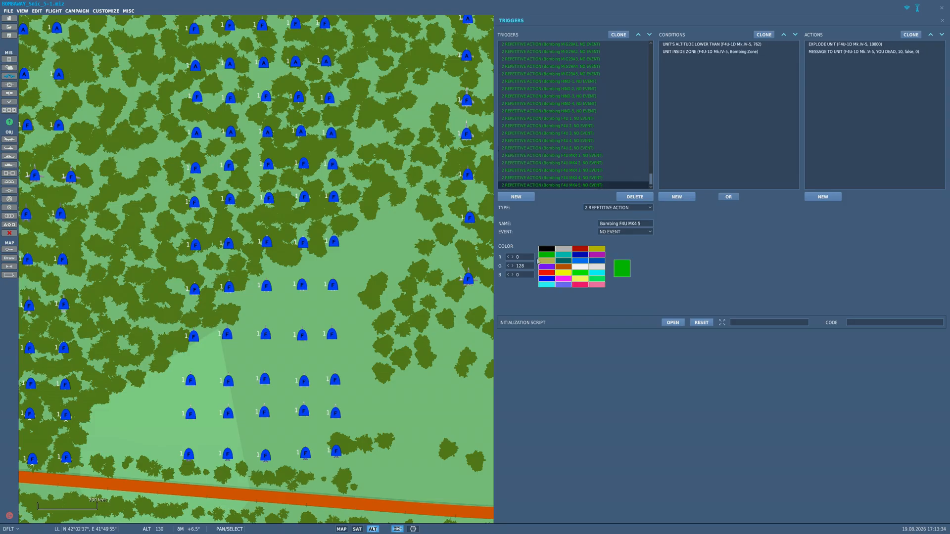
left_click(576, 112)
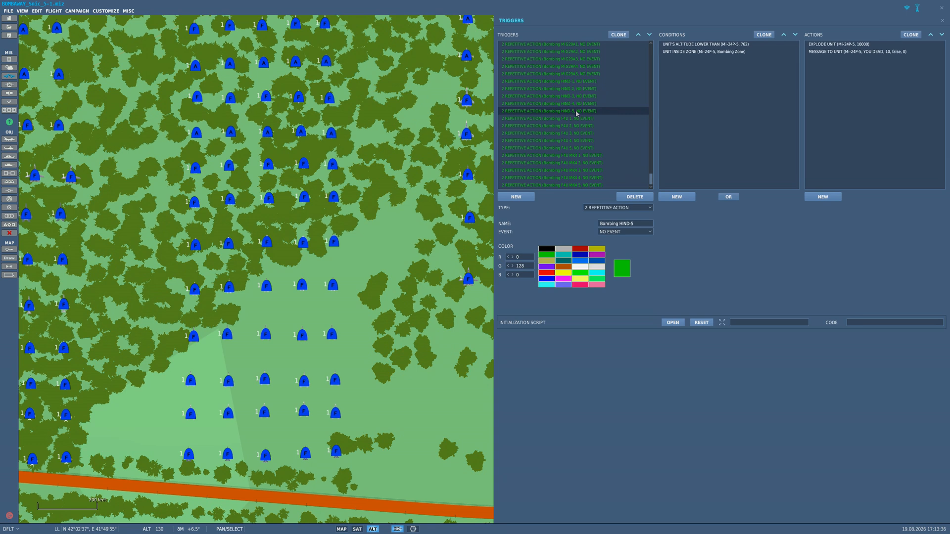
- Clone the Bombing MIG29A5 trigger and set the clone's colour to white (255, 255, 255)
left_click(563, 75)
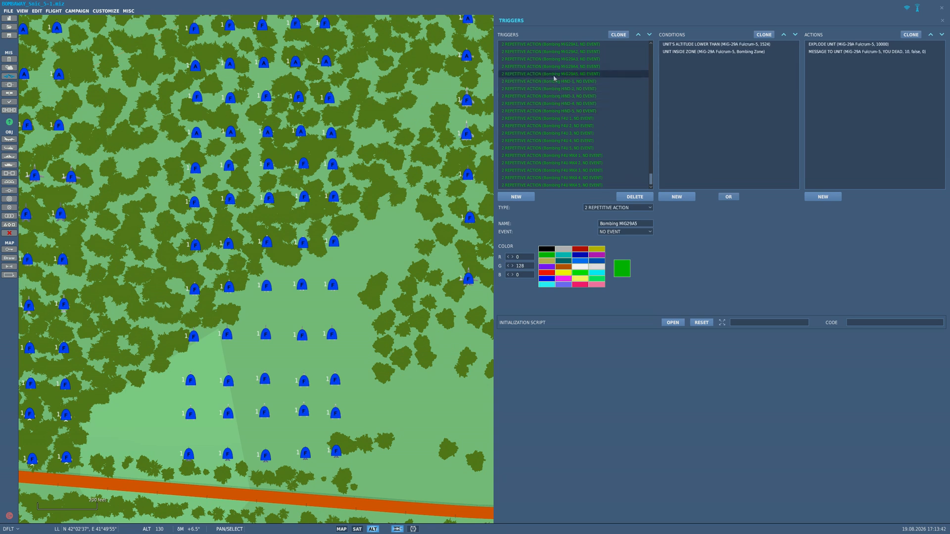
left_click(618, 35)
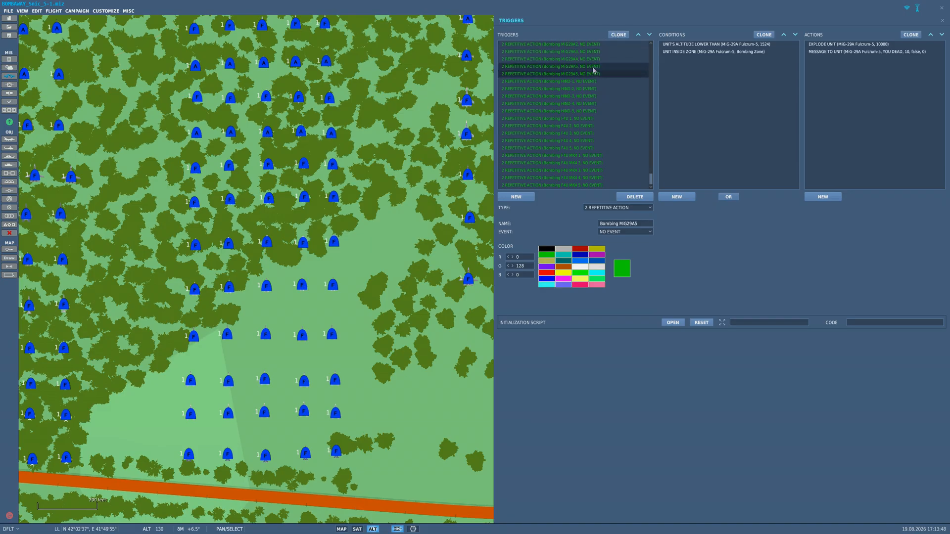
left_click(580, 267)
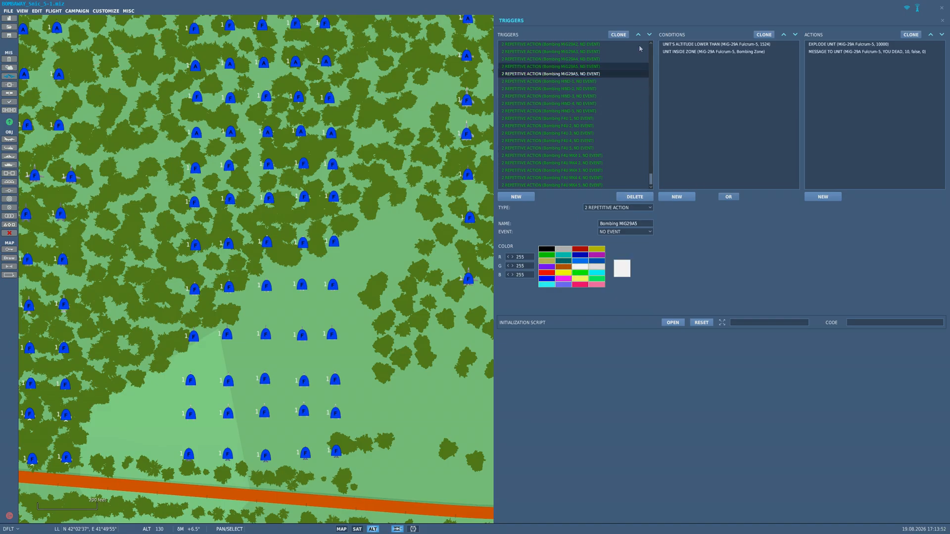
- Move the white cloned trigger to the end of the trigger list and rename it Bombing F100D-1
left_click(650, 34)
left_click(649, 34)
left_click(650, 35)
left_click(650, 34)
left_click(650, 35)
left_click(650, 35)
left_click(650, 35)
left_click(649, 35)
left_click(650, 34)
left_click(650, 35)
left_click(649, 34)
left_click(650, 34)
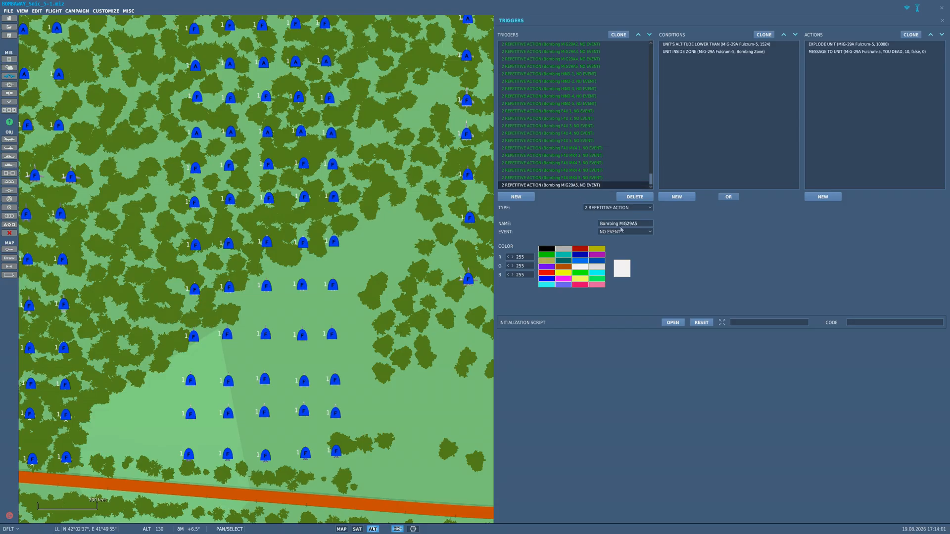
left_click_drag(620, 225, 656, 231)
type("F100D-1")
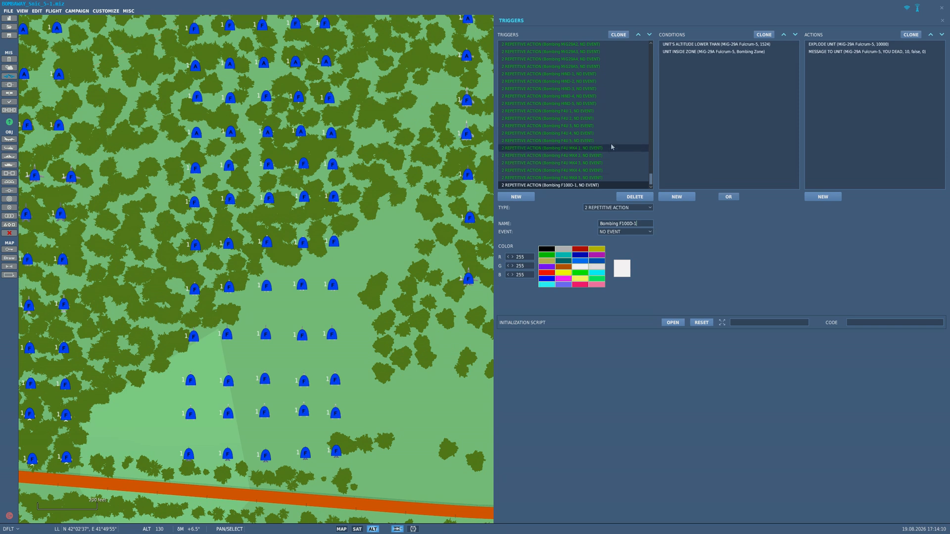
- Set the unit of the altitude-lower-than condition in Bombing F100D-1 to F-100D-1
left_click(697, 48)
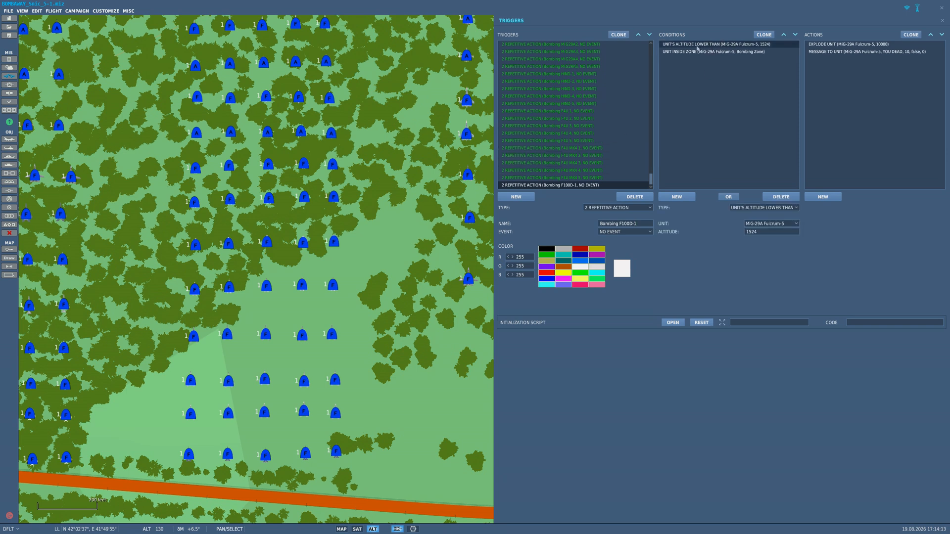
left_click(780, 223)
scroll(766, 265, "up", 5)
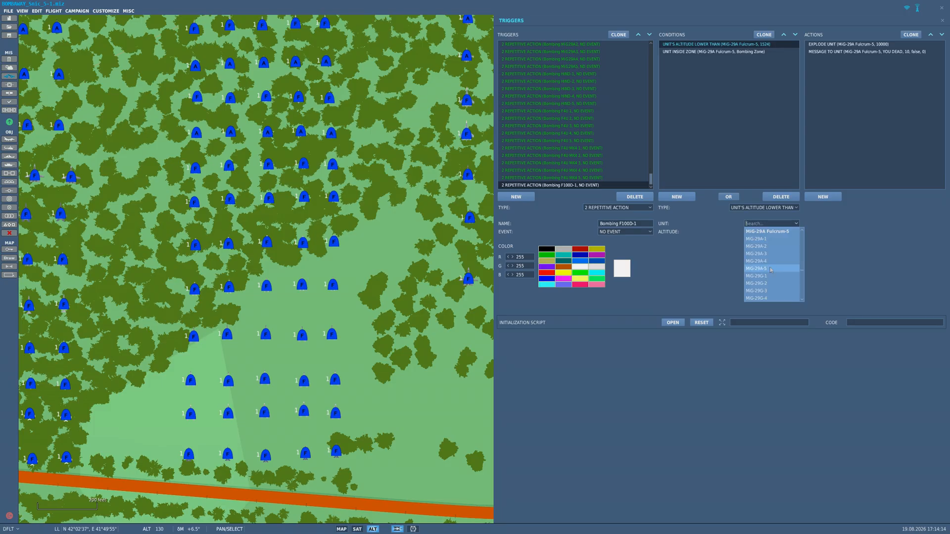
scroll(767, 265, "up", 3)
scroll(768, 264, "up", 3)
scroll(768, 264, "up", 5)
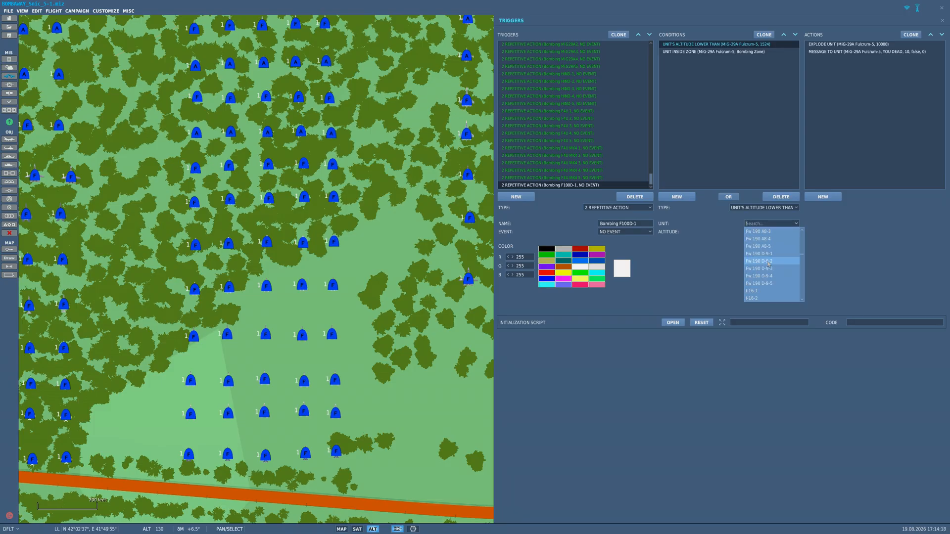
scroll(770, 263, "up", 4)
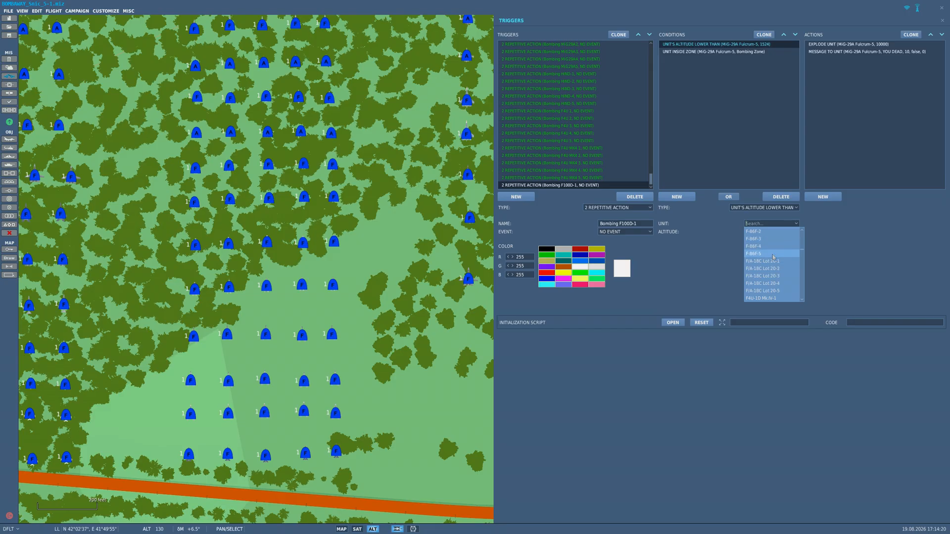
scroll(773, 257, "up", 5)
scroll(774, 257, "up", 5)
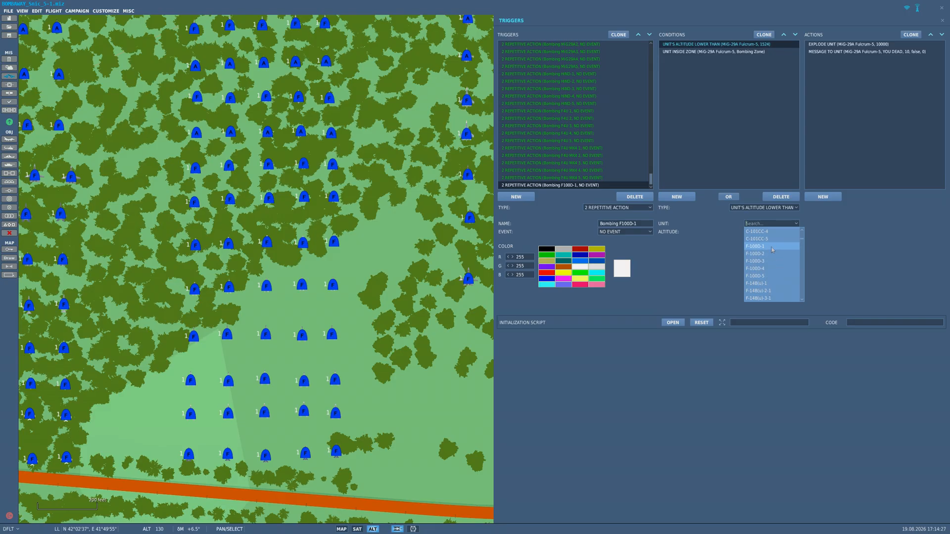
left_click(771, 246)
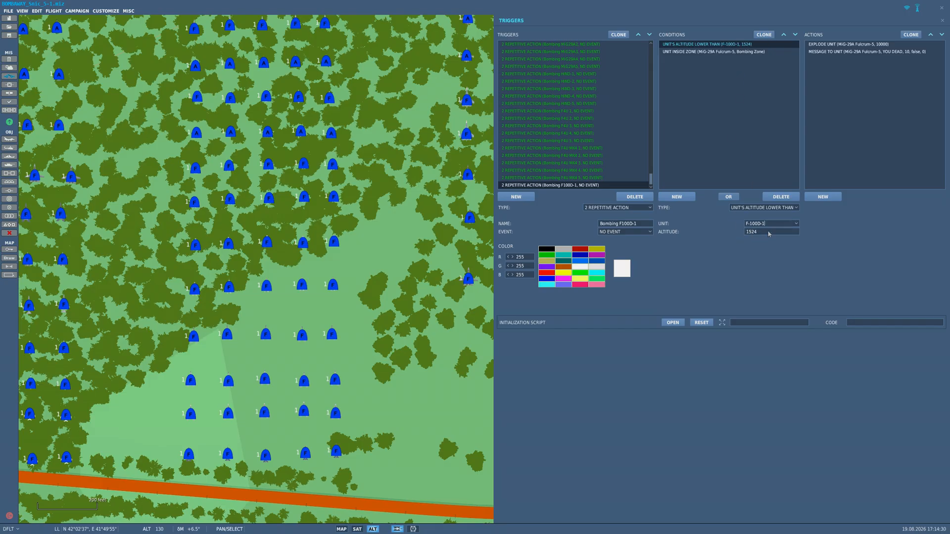
- Set the unit of the UNIT INSIDE ZONE condition to F-100D-5, and reselect the altitude condition
left_click(718, 52)
left_click(773, 225)
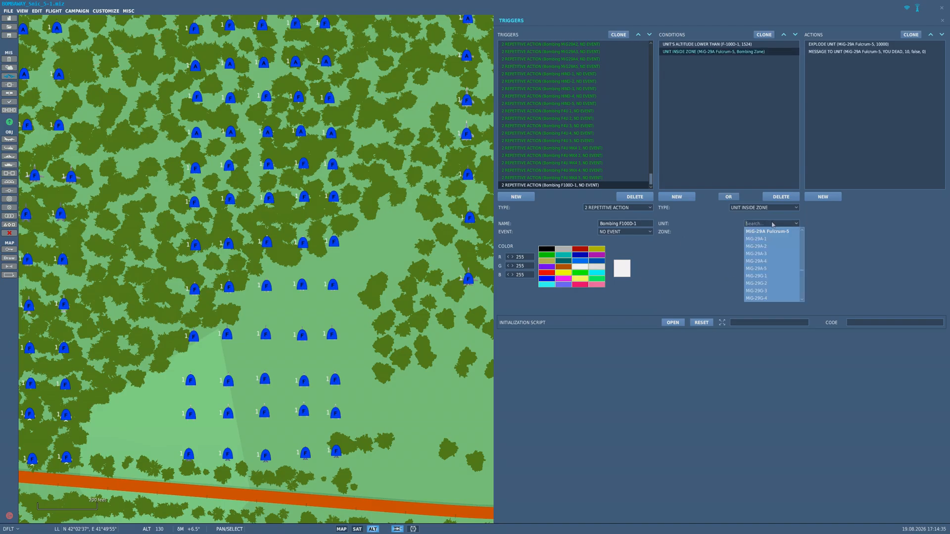
scroll(768, 254, "up", 5)
scroll(770, 266, "up", 10)
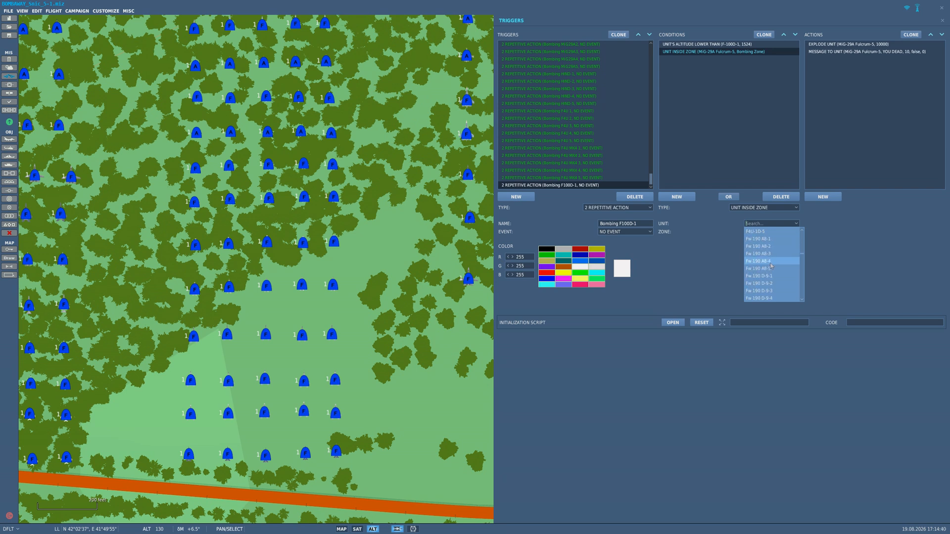
scroll(770, 265, "up", 15)
scroll(770, 263, "down", 10)
scroll(769, 264, "up", 1)
left_click(757, 261)
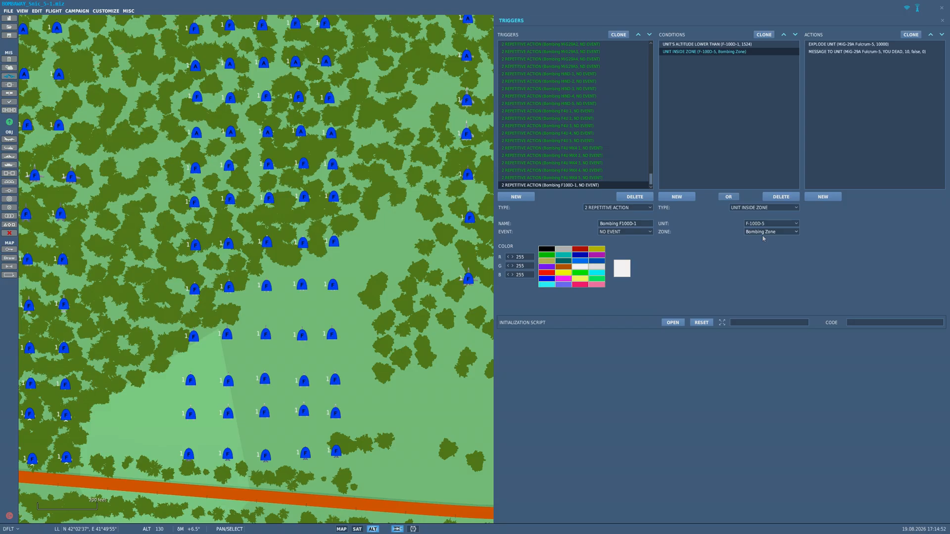
left_click(720, 44)
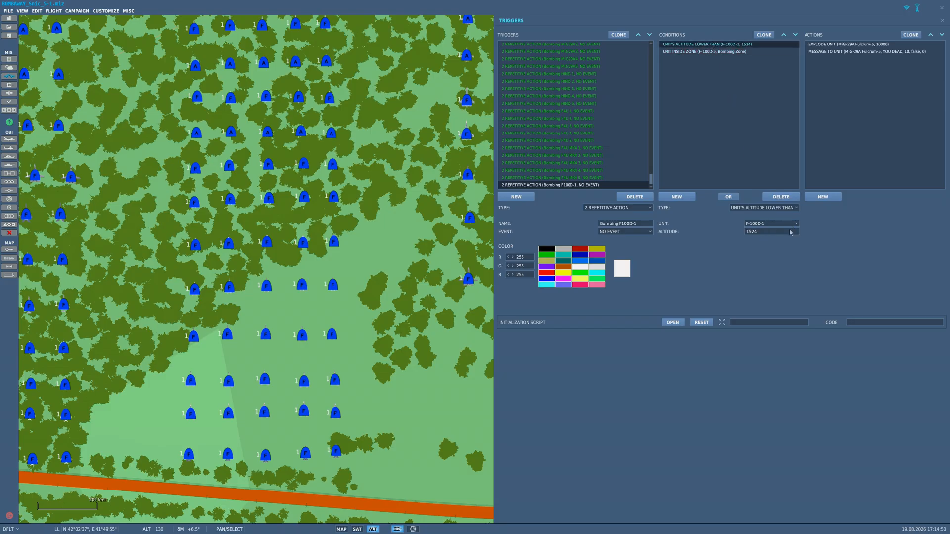
- Set the unit of the EXPLODE UNIT action in Bombing F100D-1 to F-100D-1
left_click(844, 44)
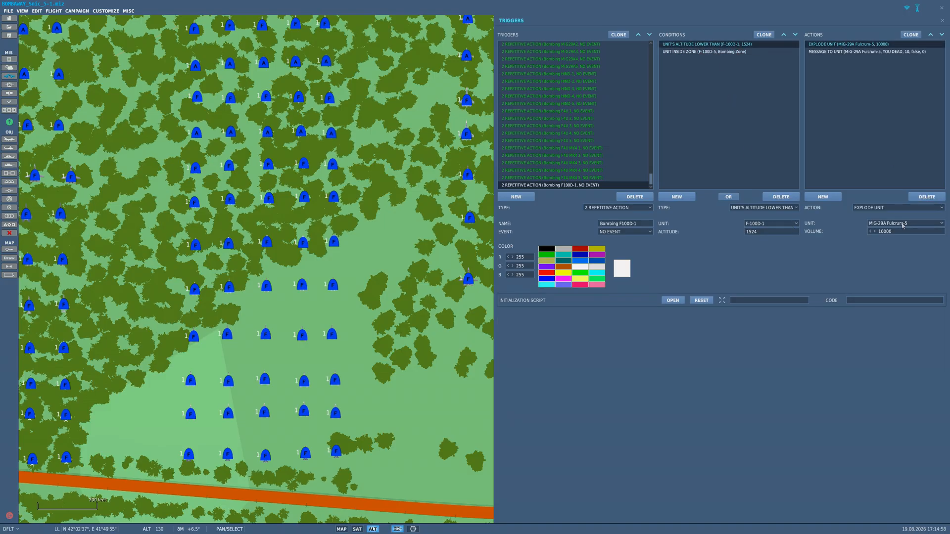
left_click(903, 226)
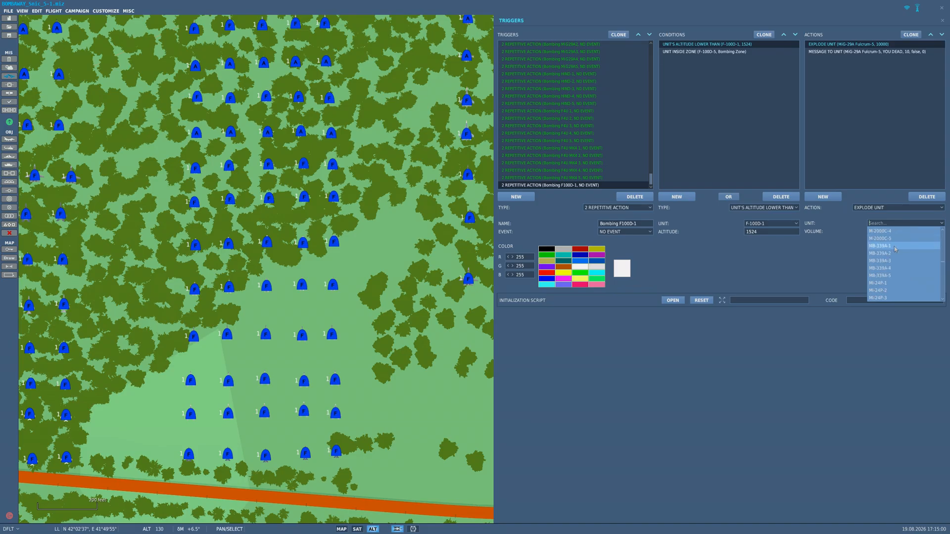
scroll(895, 246, "up", 5)
scroll(895, 247, "up", 5)
scroll(893, 248, "up", 5)
scroll(893, 246, "up", 2)
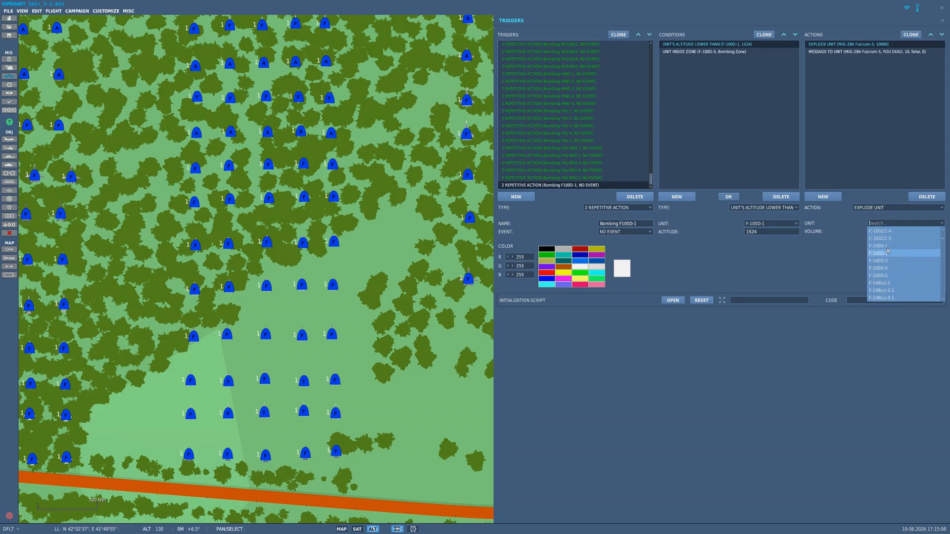
left_click(886, 246)
- Set the unit of the MESSAGE TO UNIT action in Bombing F100D-1 to F-100D-1
left_click(870, 51)
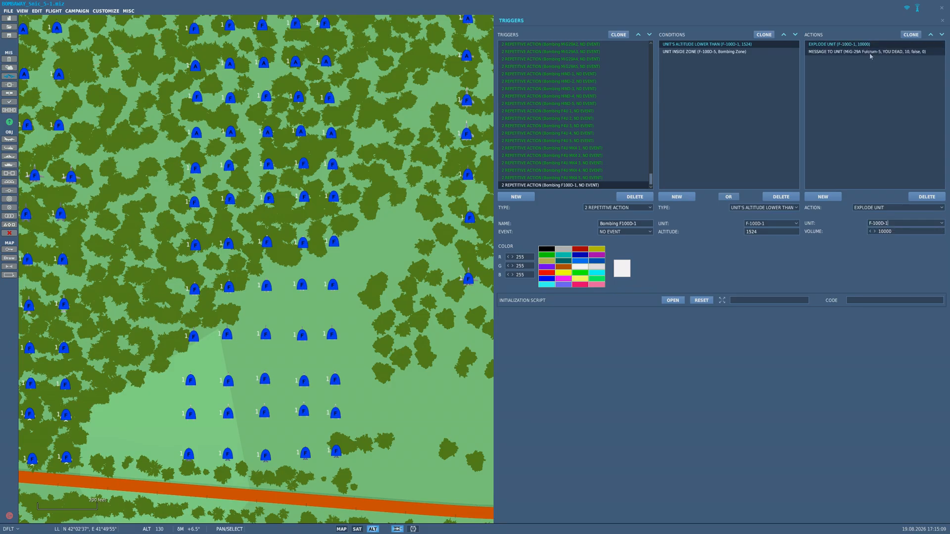
left_click(900, 228)
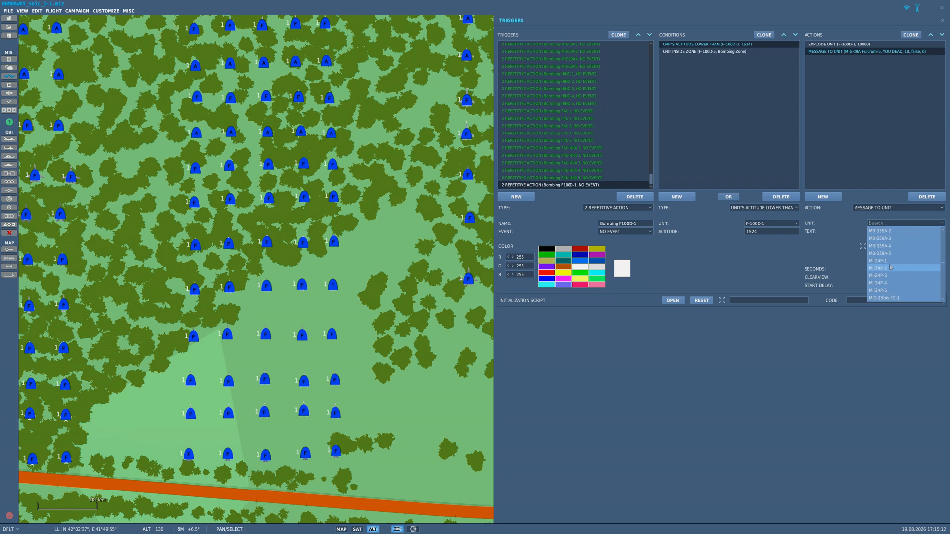
scroll(890, 265, "up", 10)
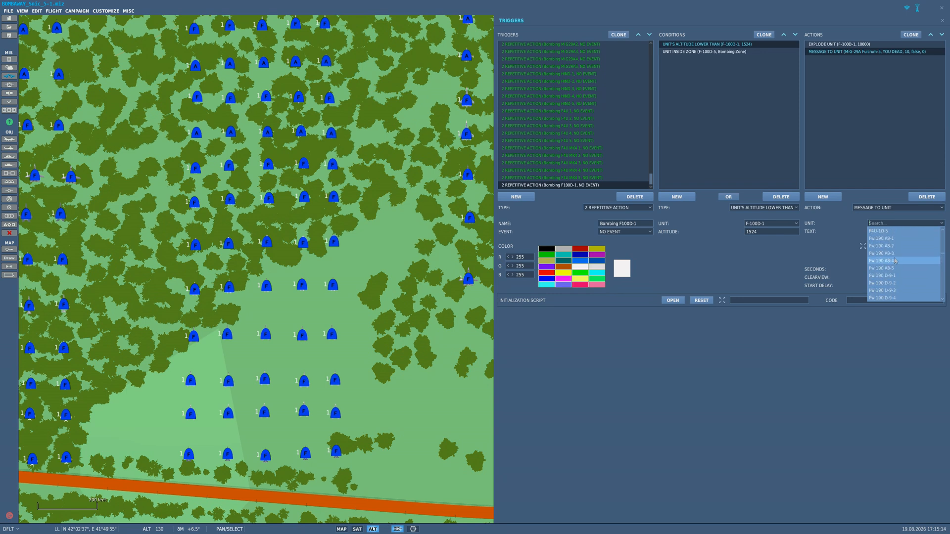
scroll(894, 259, "up", 5)
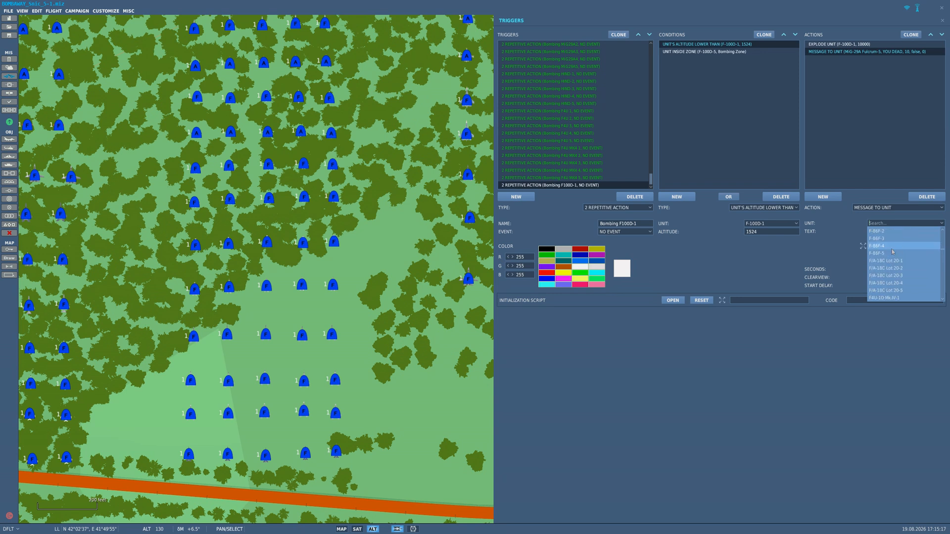
scroll(893, 251, "up", 5)
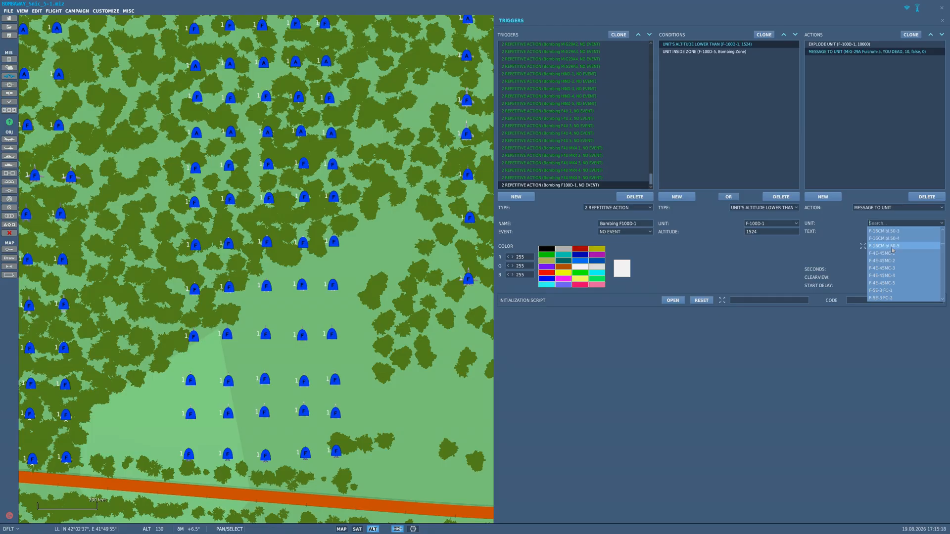
scroll(893, 250, "up", 3)
left_click(893, 246)
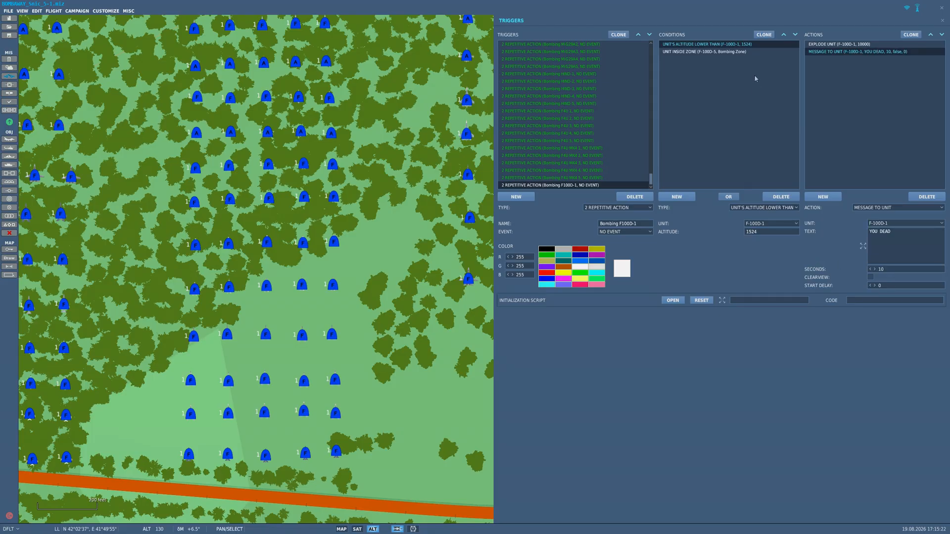
- Set the UNIT INSIDE ZONE condition's unit in Bombing F100D-1 to F-100D-1, review its conditions and actions, and close the trigger editor
left_click(715, 54)
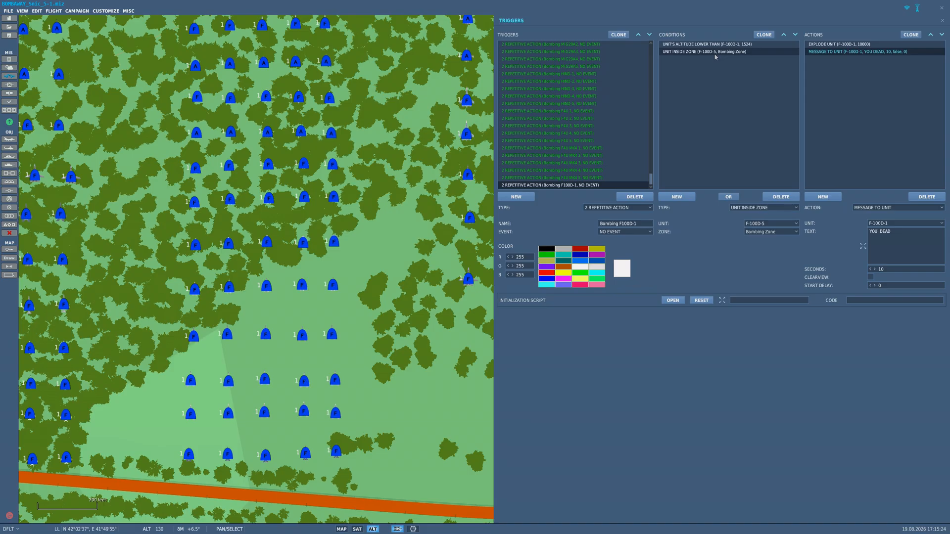
left_click(783, 223)
scroll(770, 252, "up", 1)
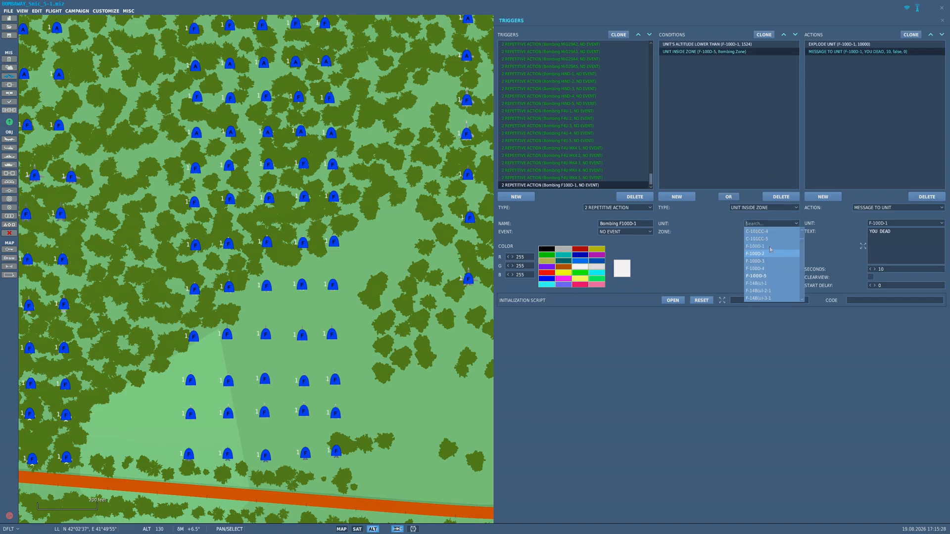
left_click(770, 246)
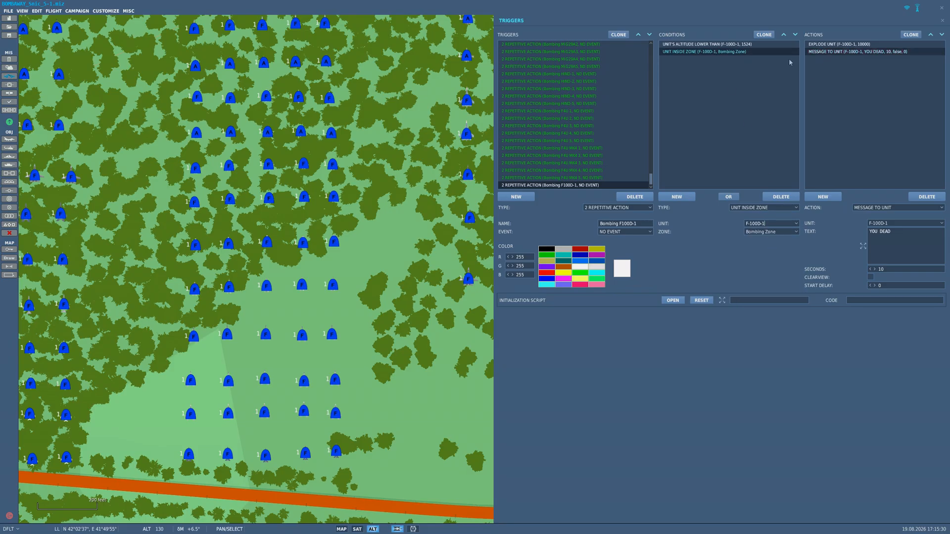
left_click(735, 45)
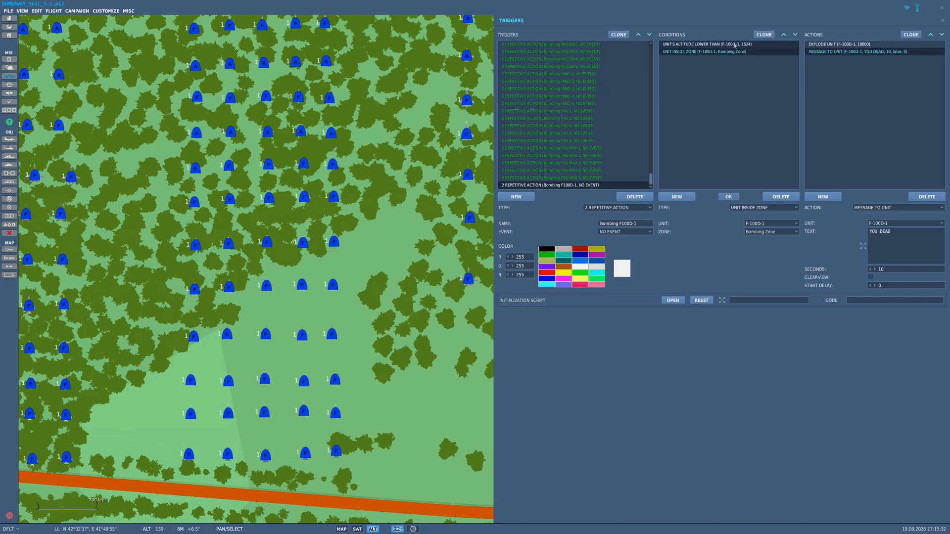
left_click(732, 53)
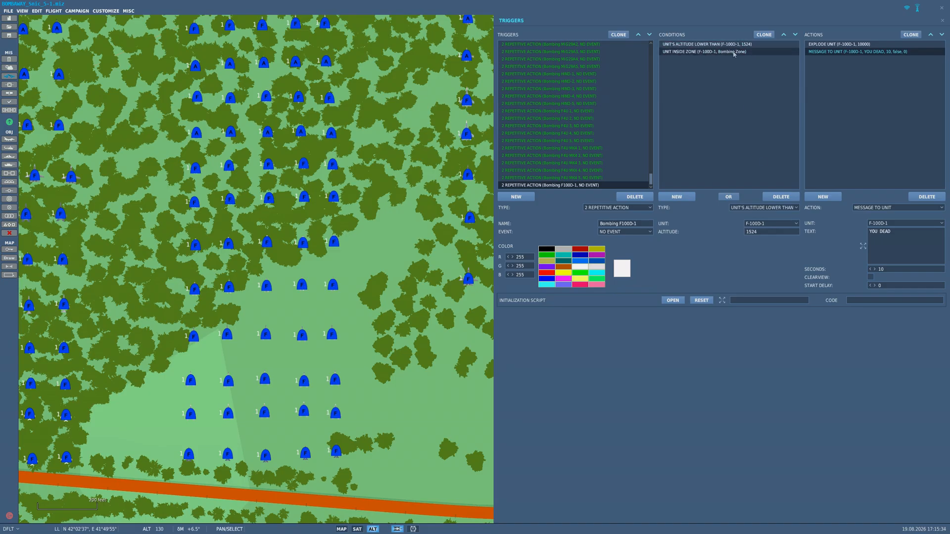
left_click(843, 44)
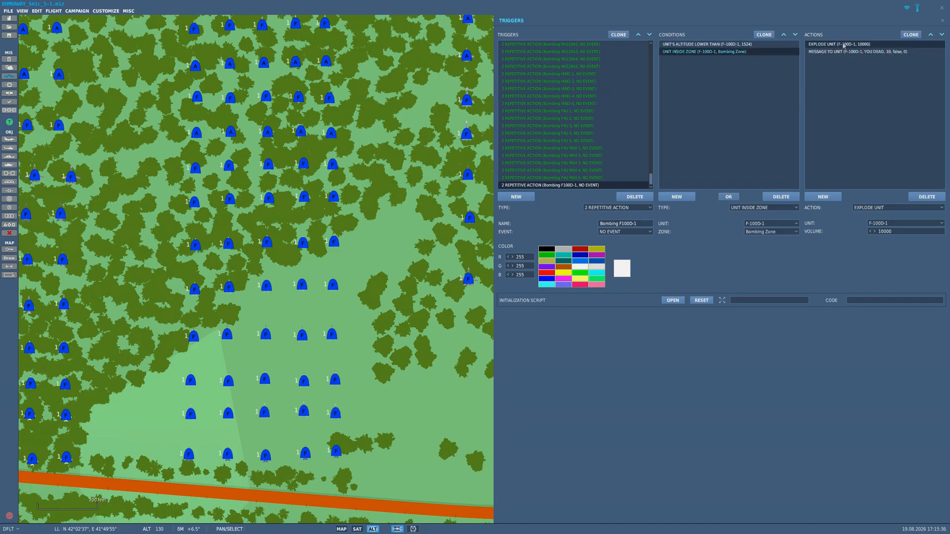
left_click(850, 52)
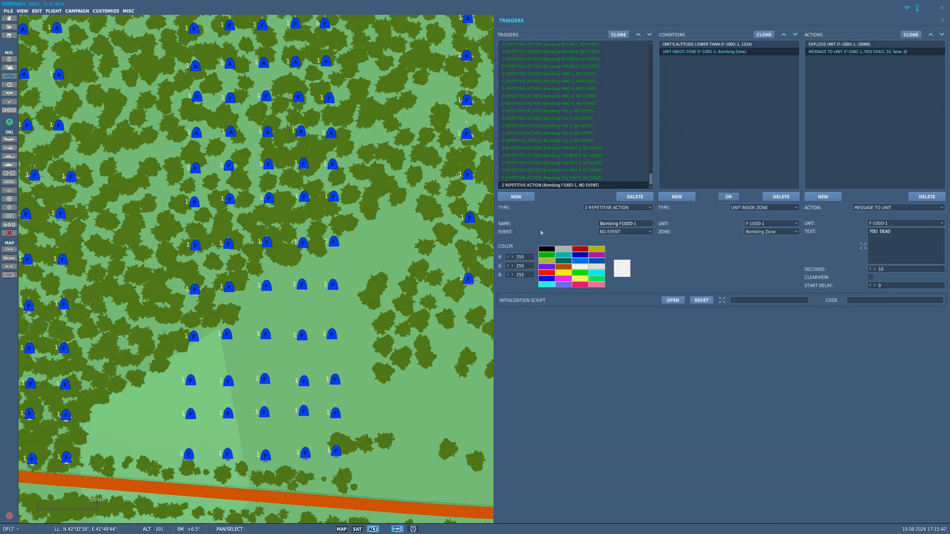
key("Escape")
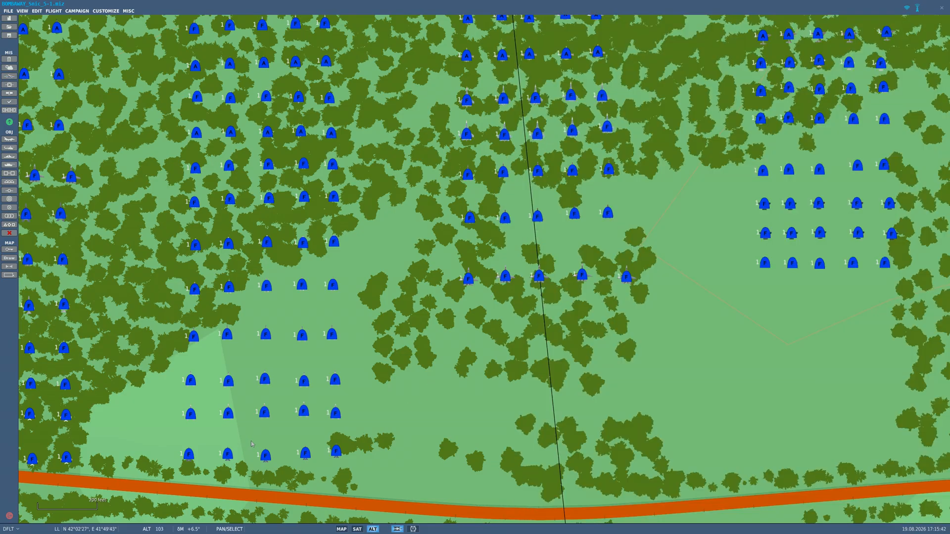
- Reopen the mission triggers, clone Bombing F100D-1 at the end of the list and rename the copy Bombing F100D-2
left_click(9, 76)
scroll(550, 149, "down", 3)
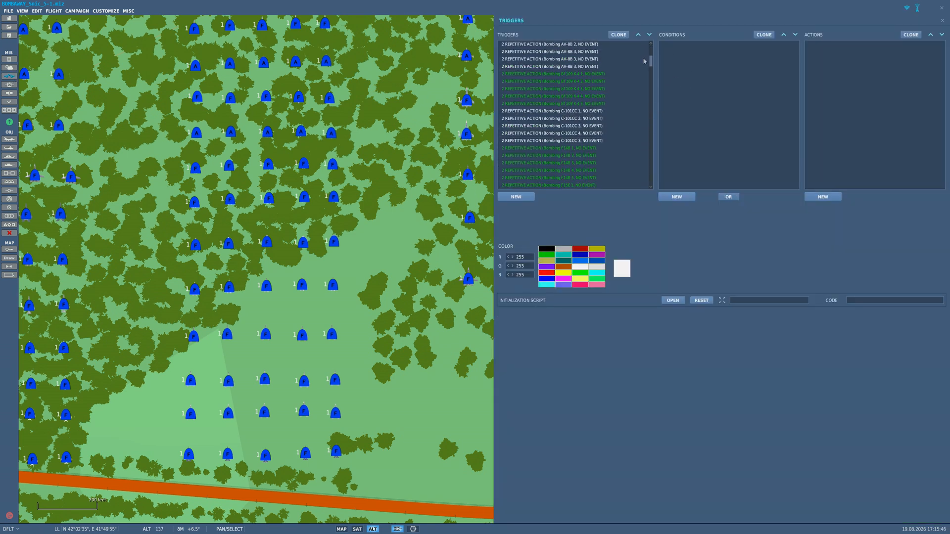
left_click_drag(651, 64, 649, 198)
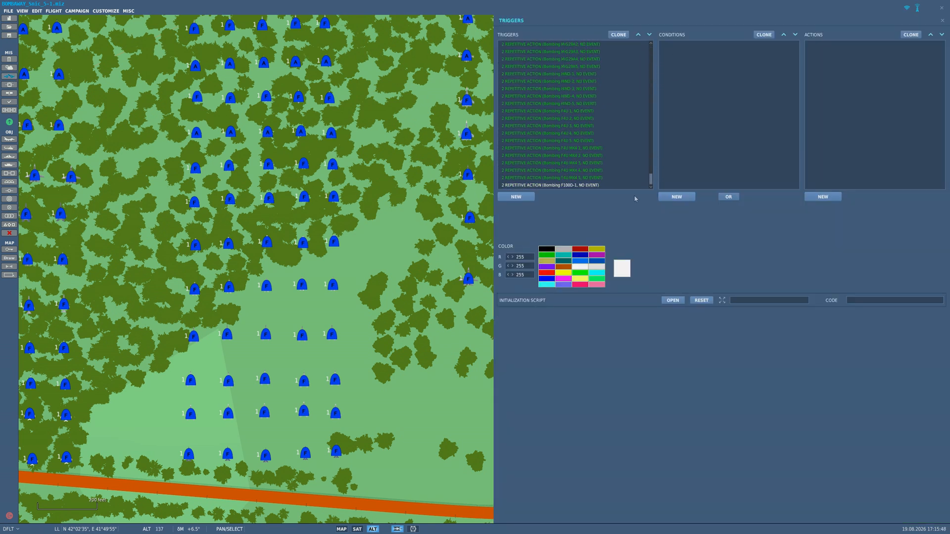
left_click(578, 186)
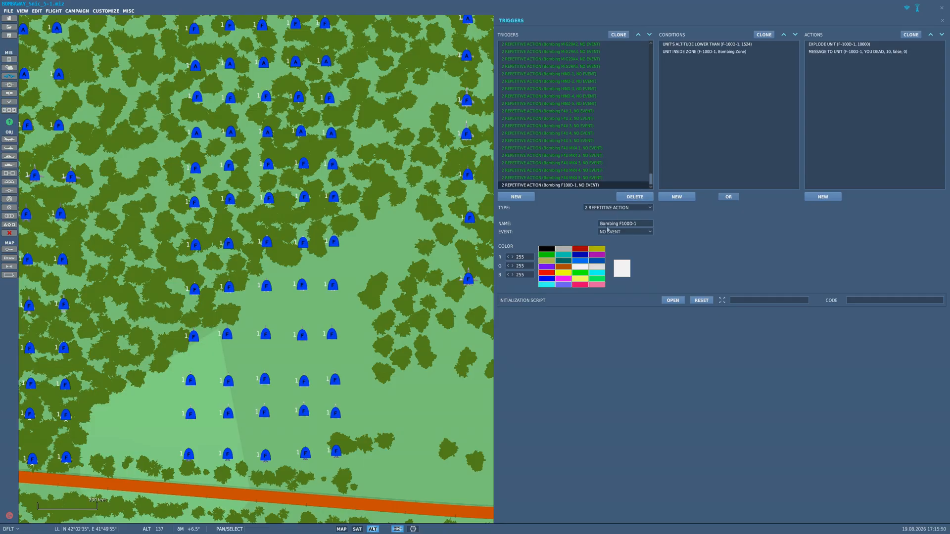
left_click(615, 36)
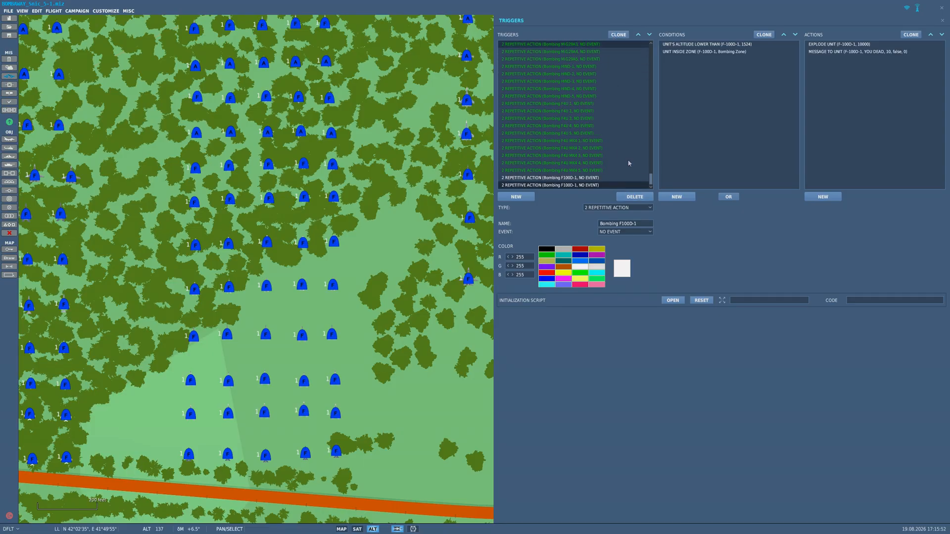
left_click(636, 226)
key("BackSpace")
type("2")
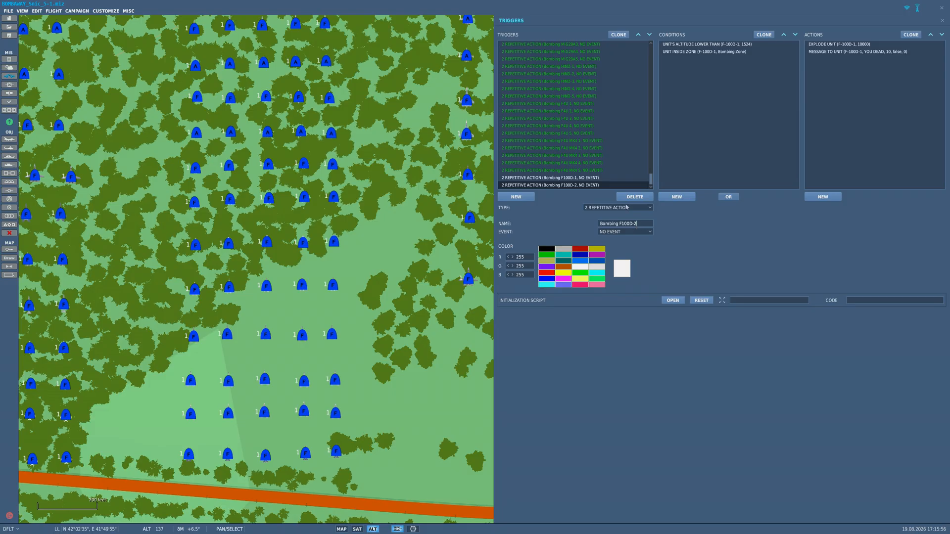
- Set the unit of both the altitude and UNIT INSIDE ZONE conditions in Bombing F100D-2 to F-100D-2
left_click(698, 45)
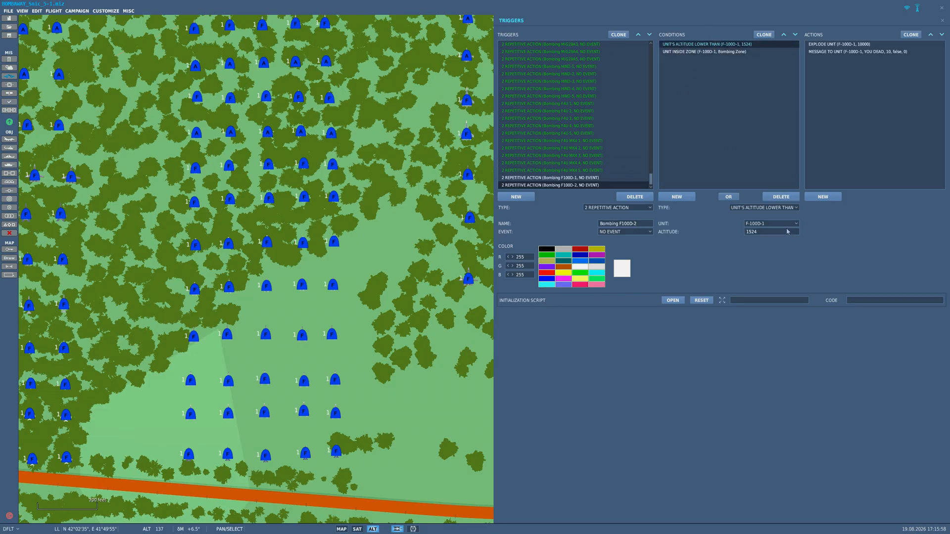
left_click(775, 224)
left_click(755, 239)
left_click(733, 52)
left_click(770, 224)
left_click(768, 237)
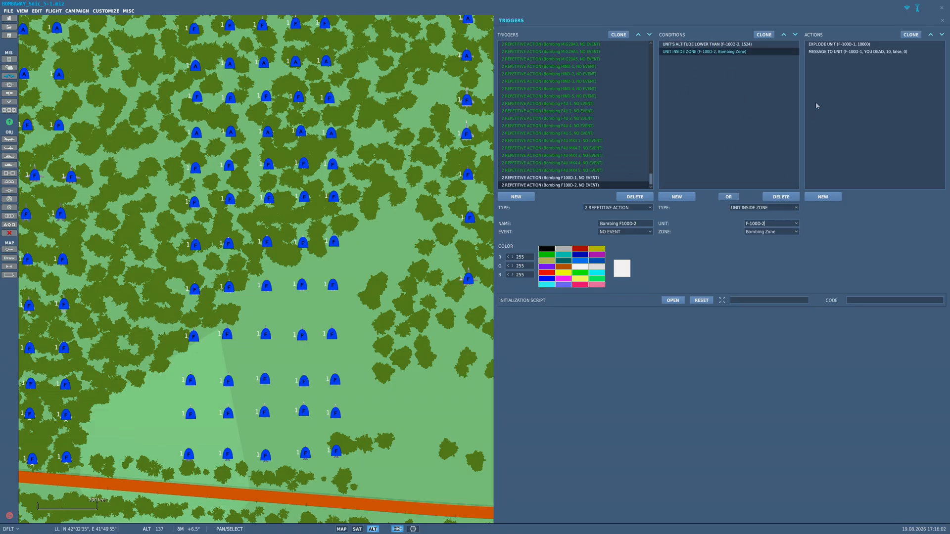
- Set the unit of the EXPLODE UNIT and MESSAGE TO UNIT actions in Bombing F100D-2 to F-100D-2
left_click(830, 52)
left_click(831, 45)
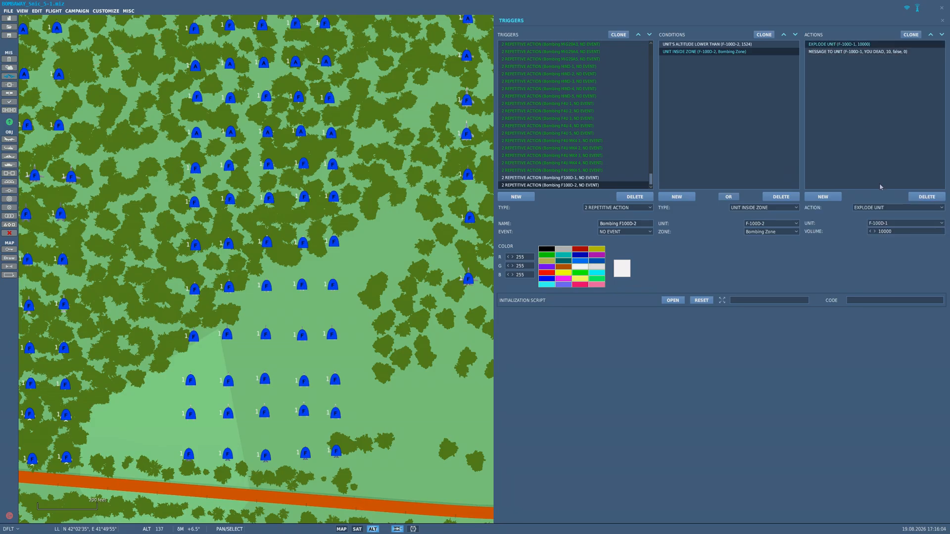
left_click(892, 224)
left_click(884, 237)
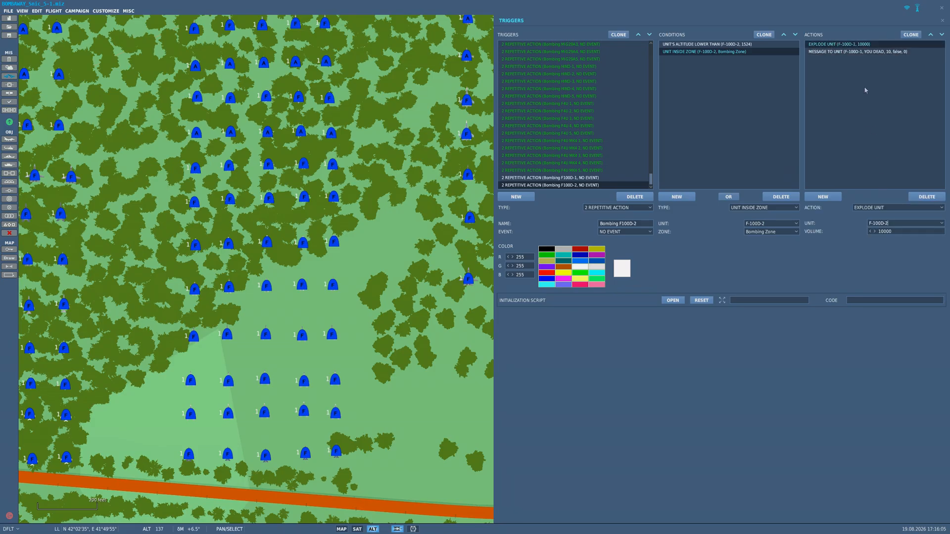
left_click(857, 52)
left_click(892, 224)
left_click(883, 237)
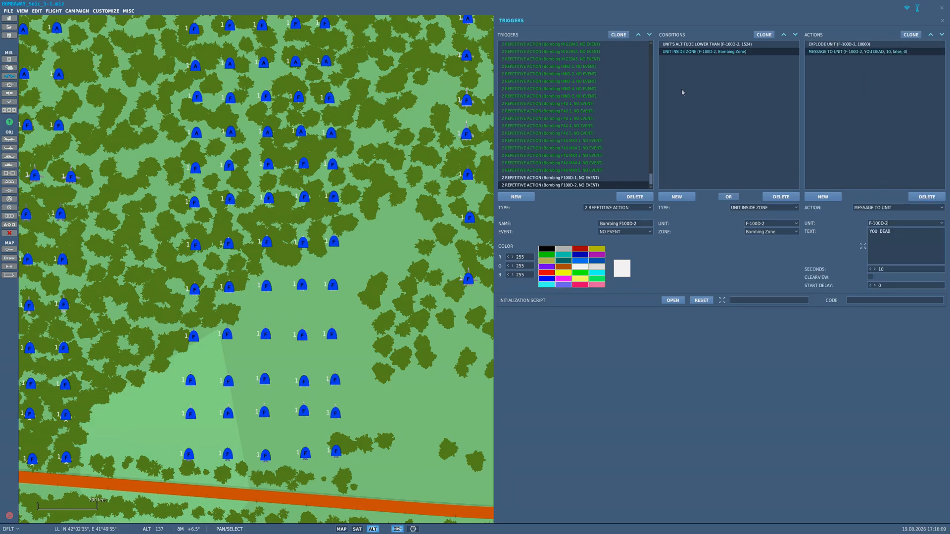
- Clone the Bombing F100D-2 trigger and rename the copy Bombing F100D-3
left_click(625, 33)
left_click(639, 225)
key("BackSpace")
type("3")
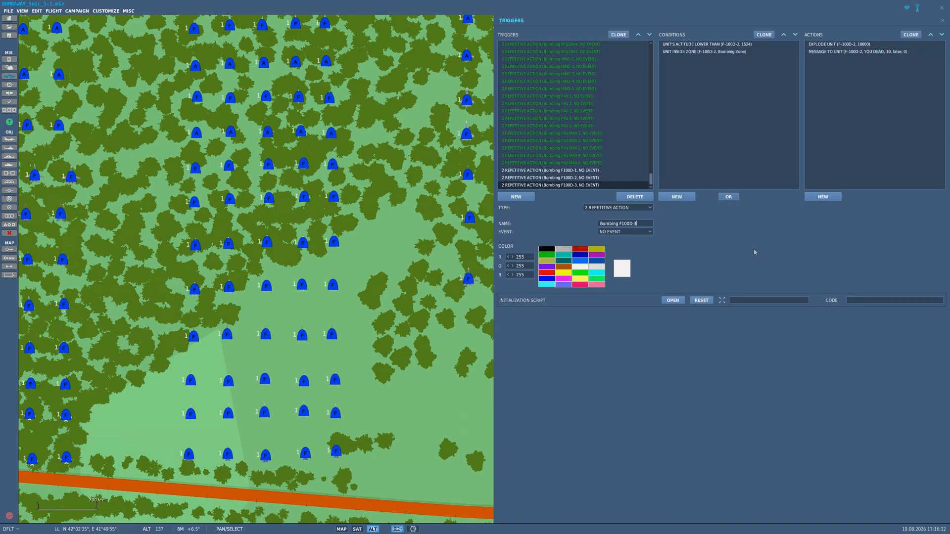
- Set the unit of both the altitude and UNIT INSIDE ZONE conditions in Bombing F100D-3 to F-100D-3
left_click(728, 45)
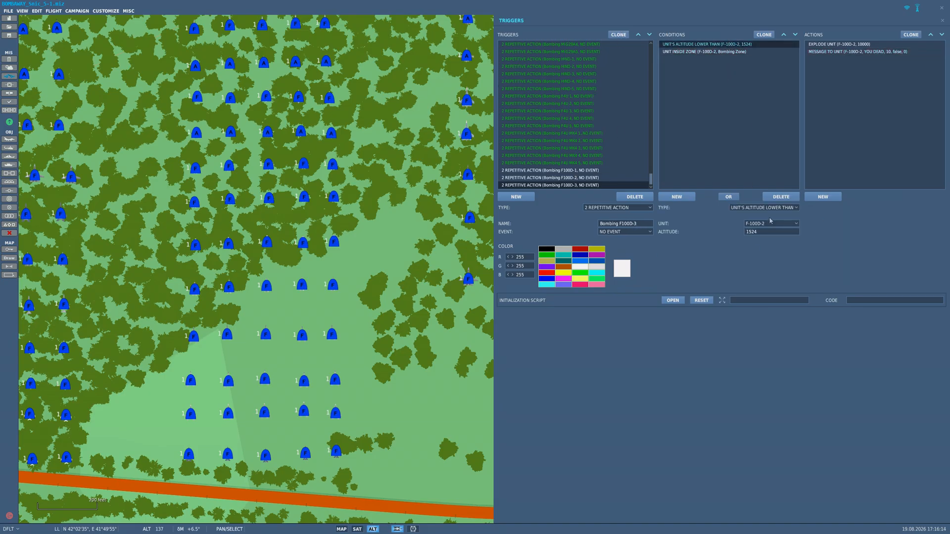
left_click(774, 224)
left_click(768, 241)
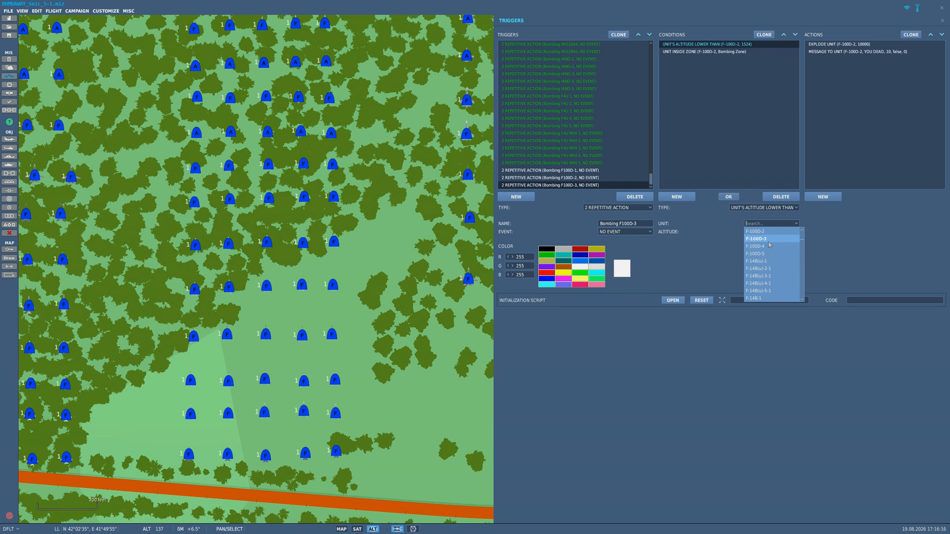
left_click(768, 241)
left_click(728, 51)
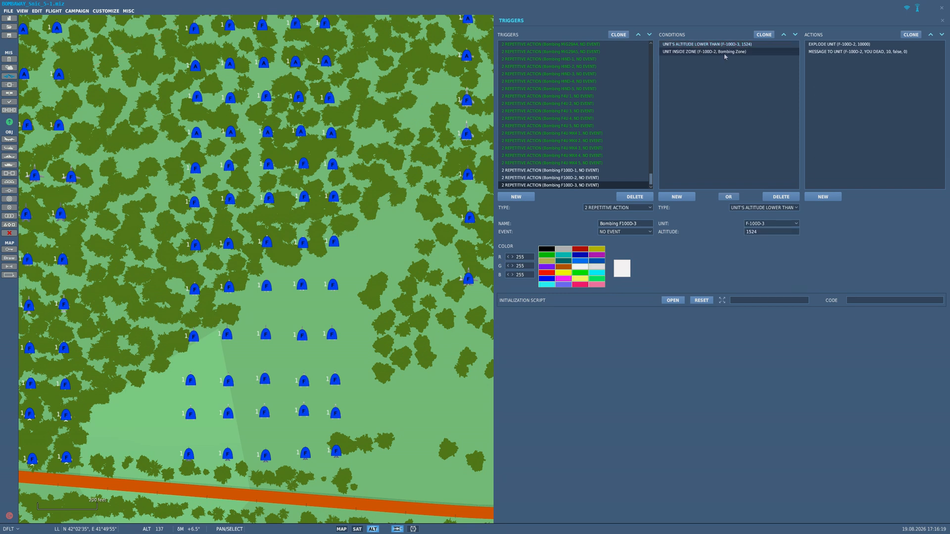
left_click(772, 223)
- Set the unit of the EXPLODE UNIT and MESSAGE TO UNIT actions in Bombing F100D-3 to F-100D-3
left_click(841, 46)
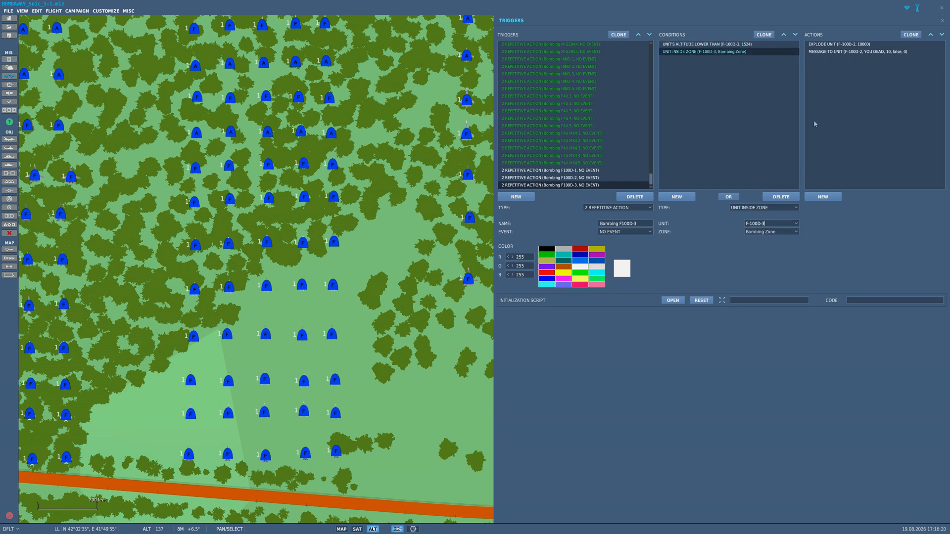
left_click(900, 226)
left_click(894, 240)
left_click(890, 51)
left_click(898, 224)
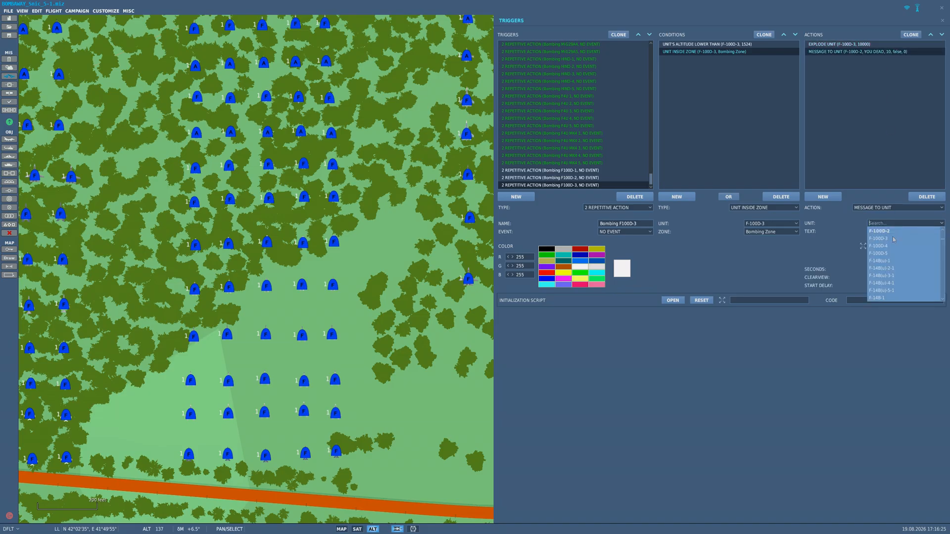
left_click(894, 240)
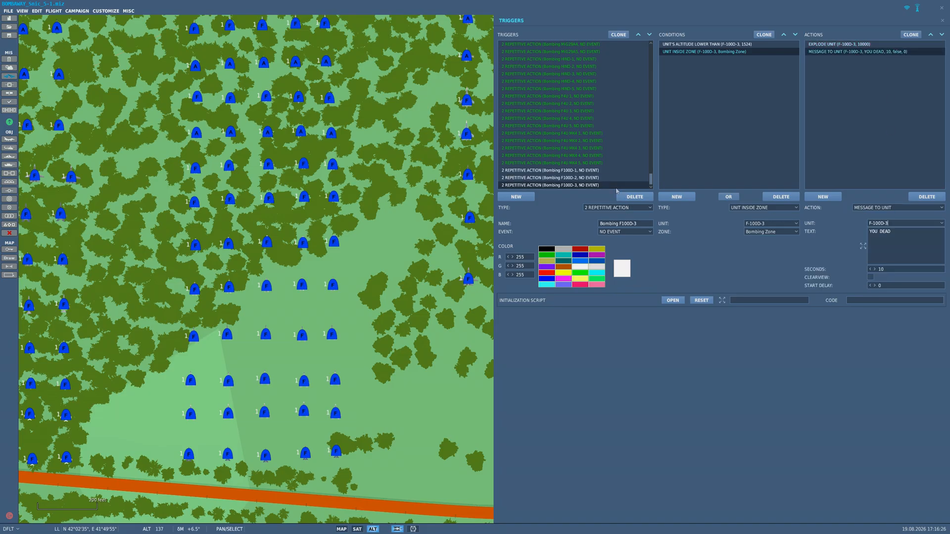
- Clone the Bombing F100D-3 trigger and rename the copy Bombing F100D-4
left_click(616, 185)
left_click(619, 34)
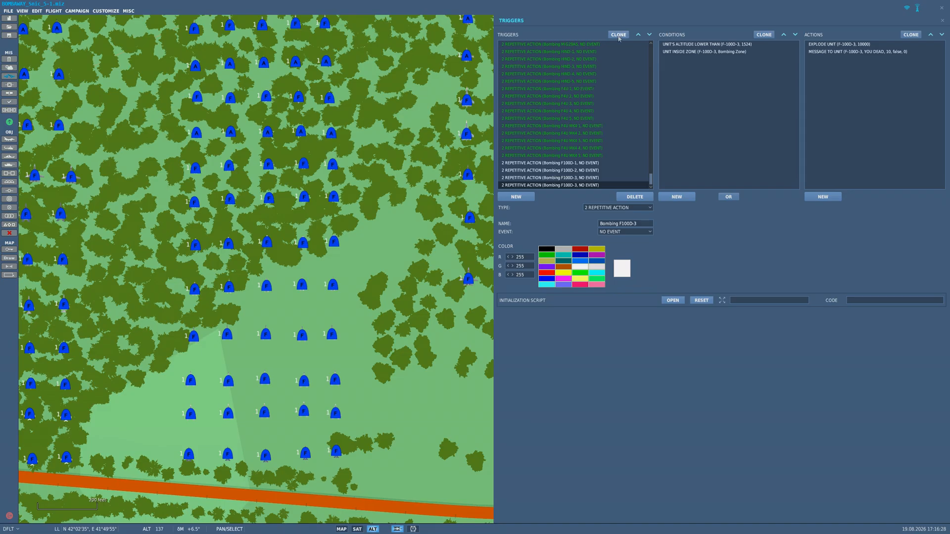
left_click(644, 225)
key("BackSpace")
type("4")
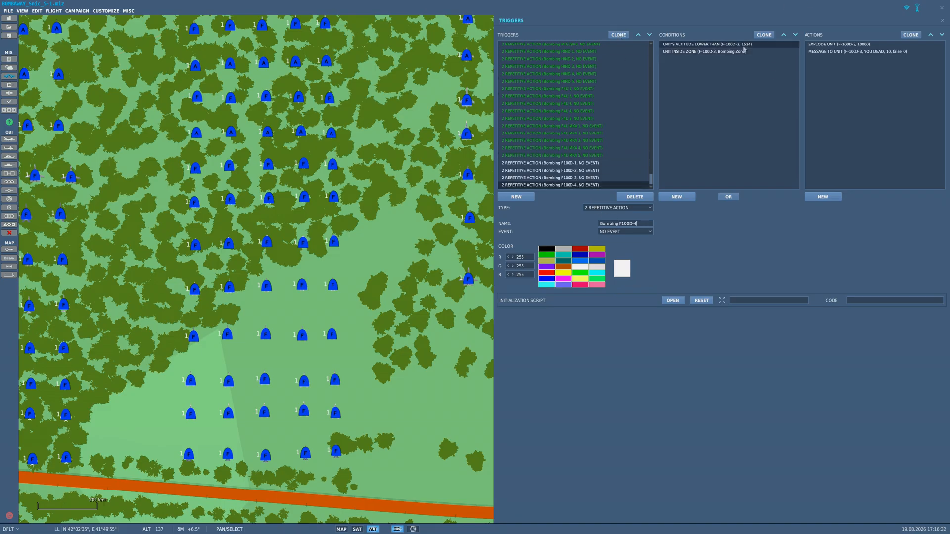
- Set the unit of both the altitude and UNIT INSIDE ZONE conditions in Bombing F100D-4 to F-100D-4
left_click(713, 44)
left_click(781, 225)
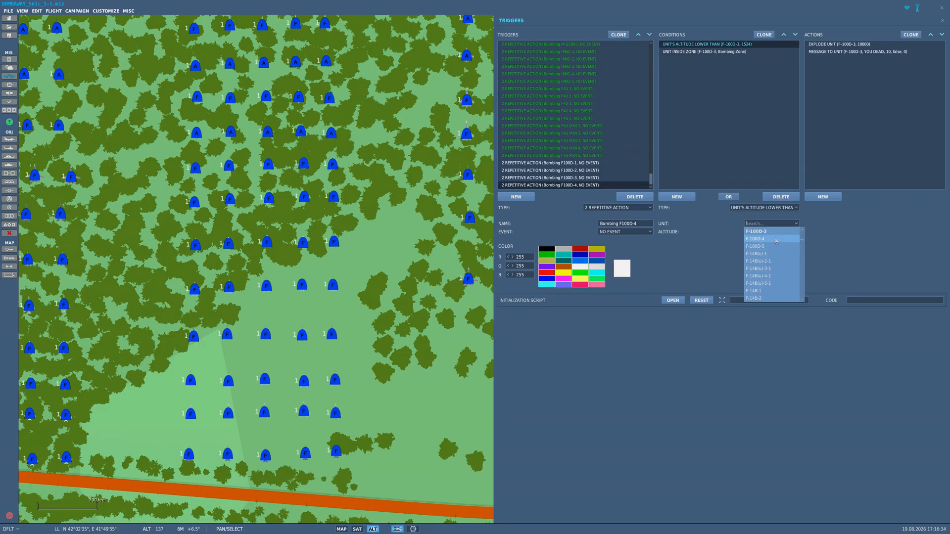
left_click(774, 239)
left_click(751, 52)
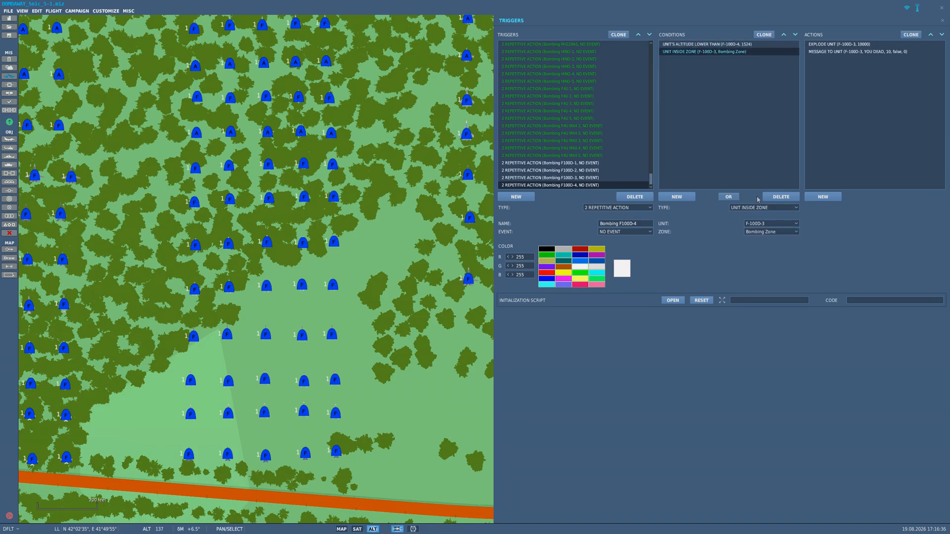
left_click(781, 224)
left_click(777, 239)
- Set the unit of the EXPLODE UNIT and MESSAGE TO UNIT actions in Bombing F100D-4 to F-100D-4
left_click(839, 45)
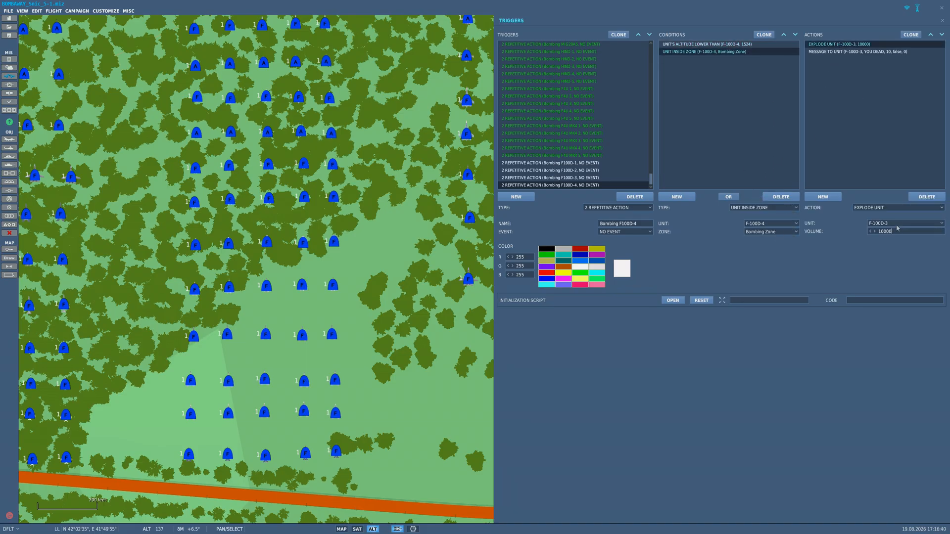
left_click(900, 224)
left_click(898, 238)
left_click(861, 51)
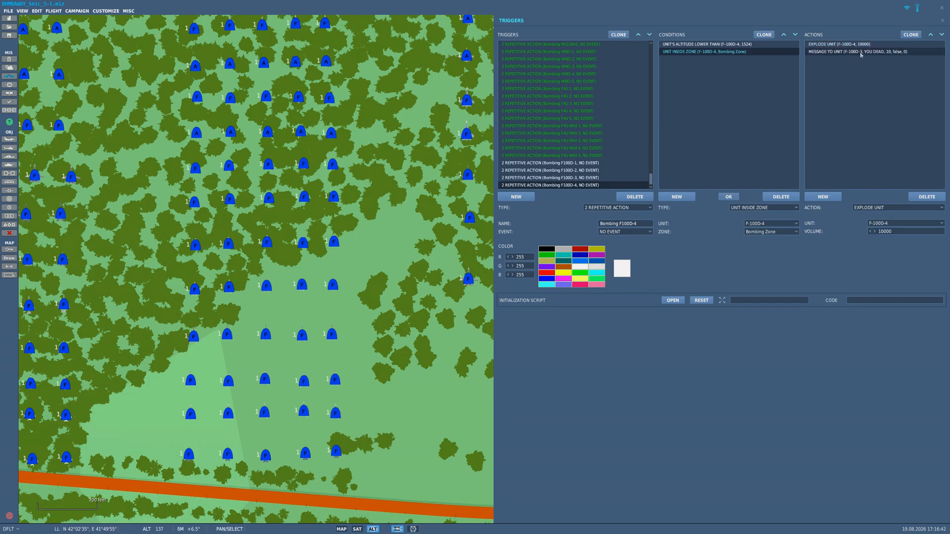
left_click(900, 223)
left_click(894, 239)
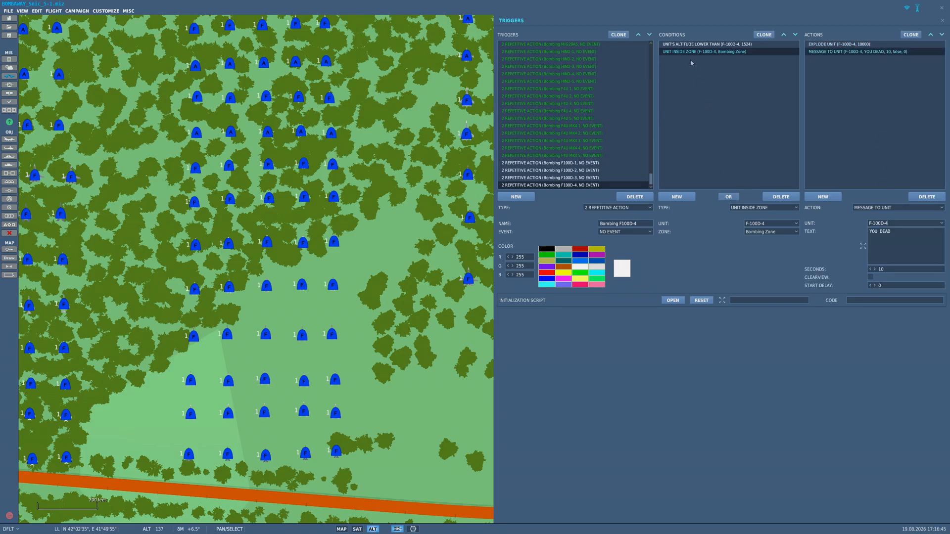
- Clone the Bombing F100D-4 trigger and rename the copy Bombing F100D-5
left_click(618, 36)
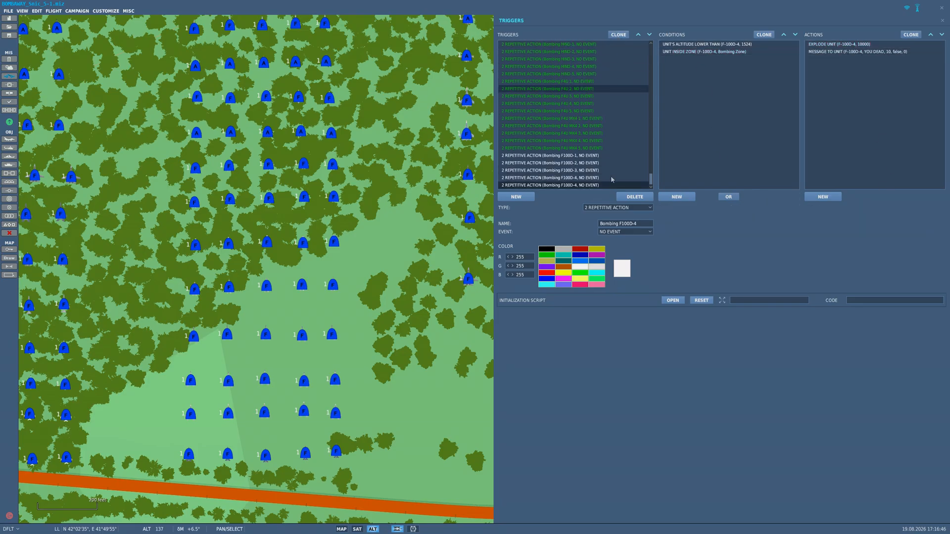
left_click(642, 225)
key("BackSpace")
type("5")
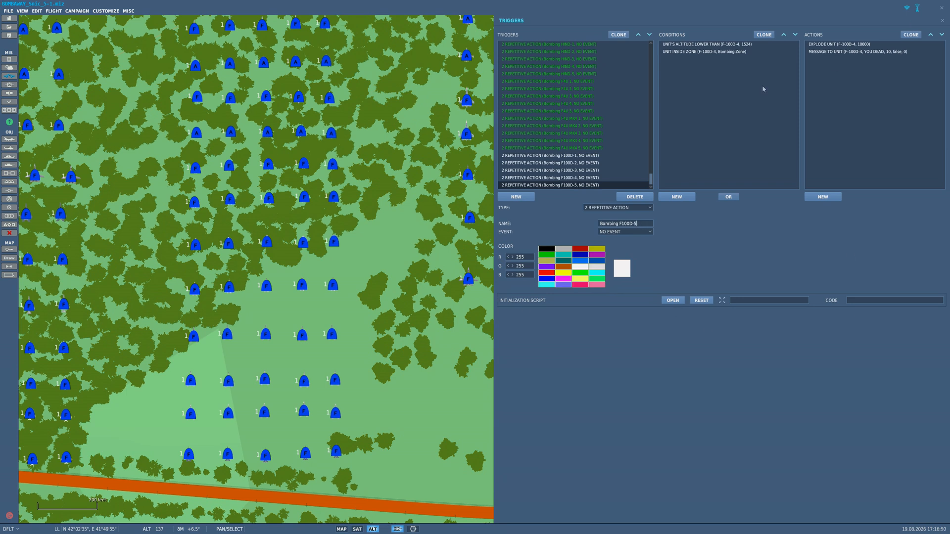
- Set the unit of both the altitude and UNIT INSIDE ZONE conditions in Bombing F100D-5 to F-100D-5
left_click(717, 45)
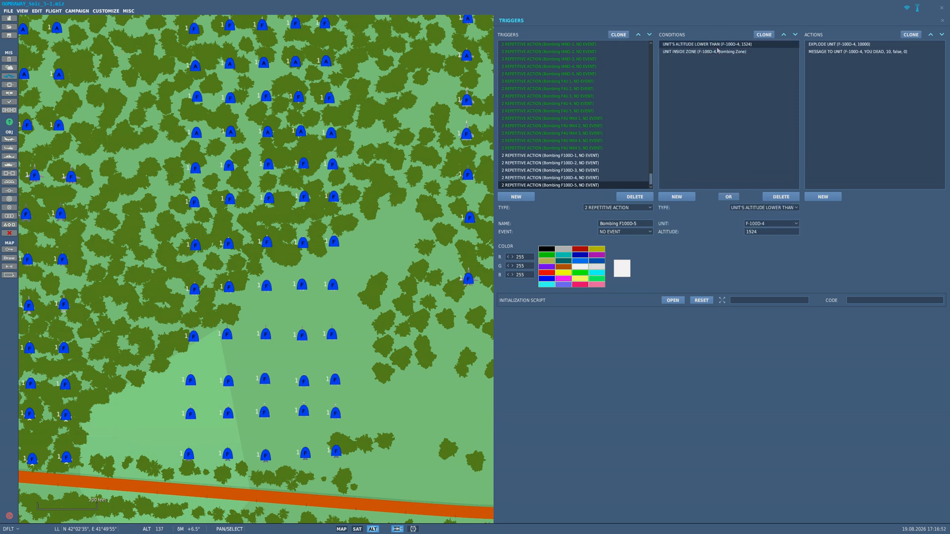
left_click(777, 226)
left_click(765, 238)
left_click(743, 52)
left_click(777, 226)
left_click(771, 238)
- Set the unit of the EXPLODE UNIT and MESSAGE TO UNIT actions in Bombing F100D-5 to F-100D-5
left_click(842, 44)
left_click(893, 223)
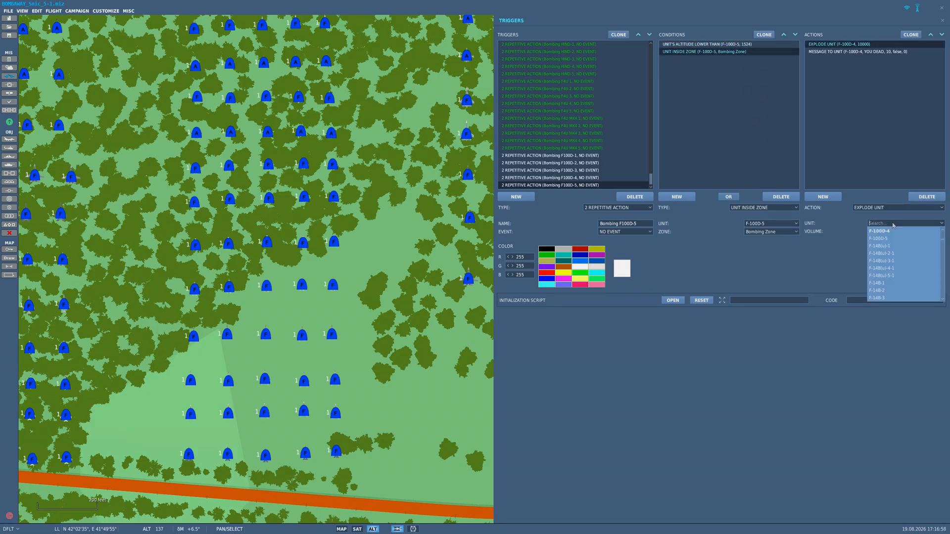
left_click(894, 239)
left_click(871, 52)
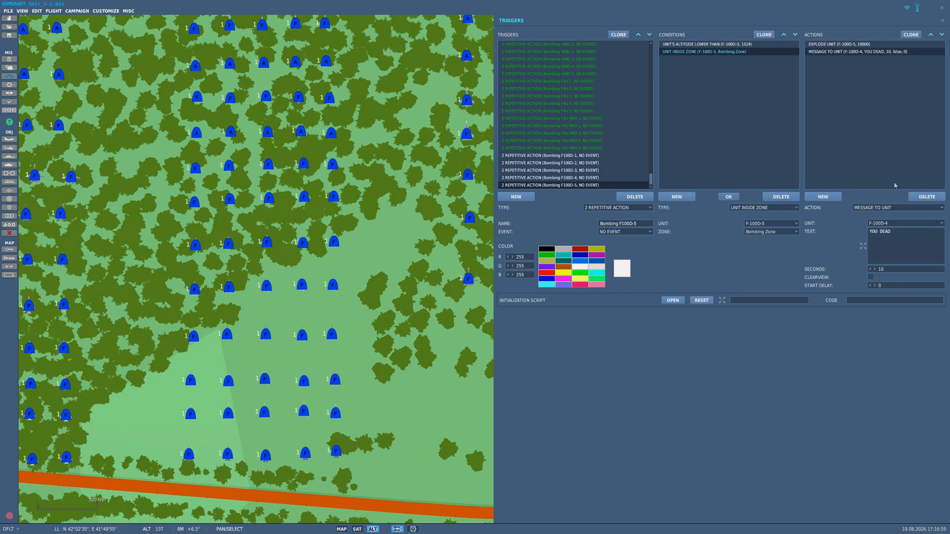
left_click(900, 223)
left_click(878, 238)
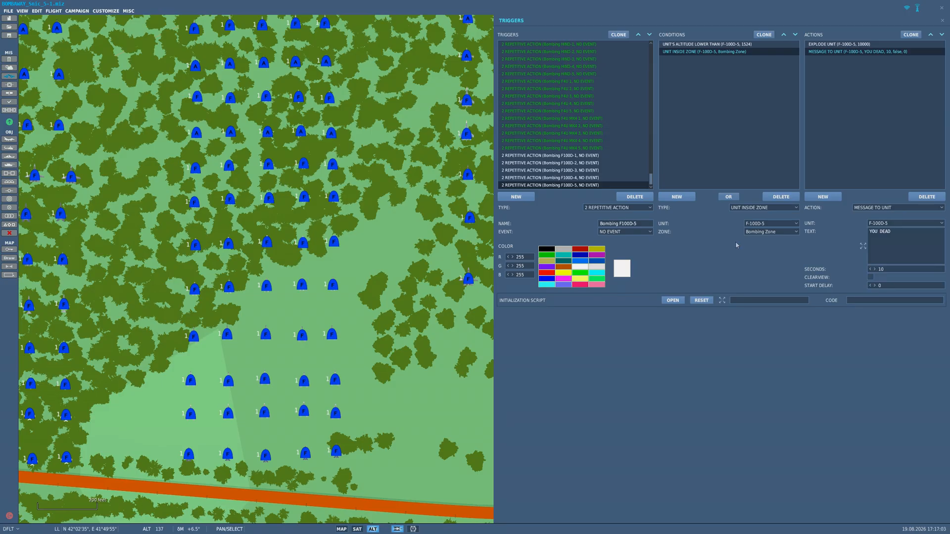